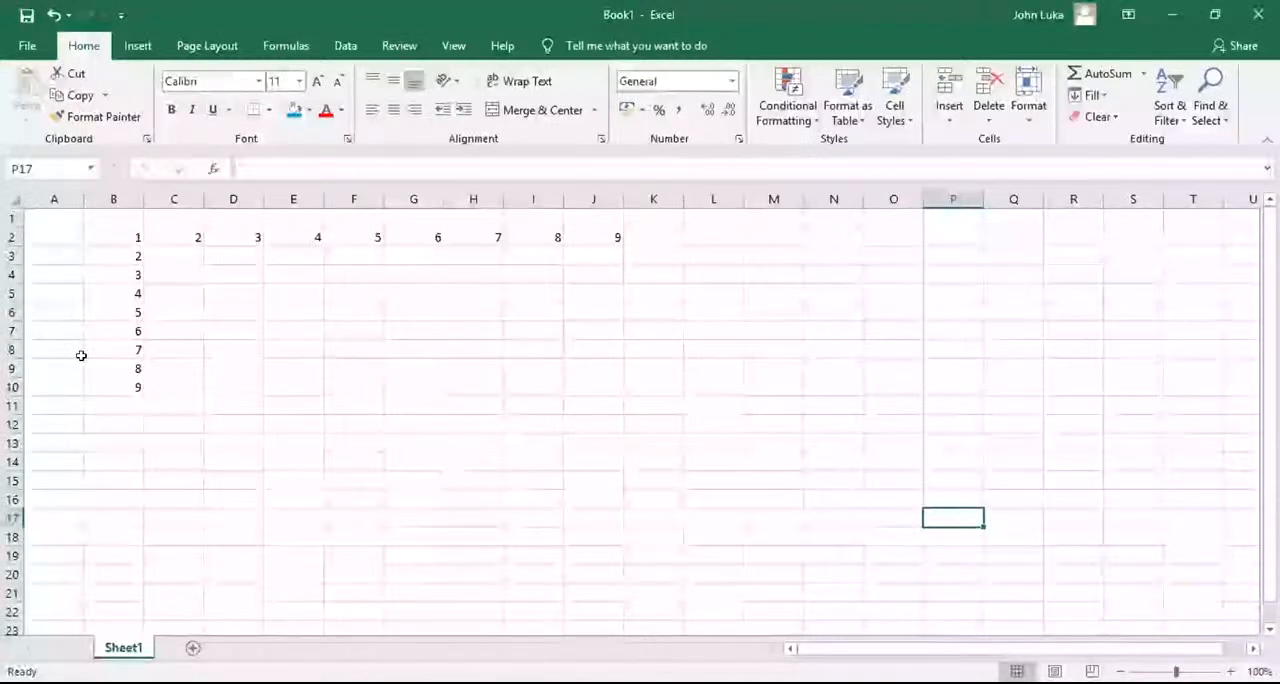
Clear all the numbers from column B
{"action": "left_click", "coordinate": [114, 257]}
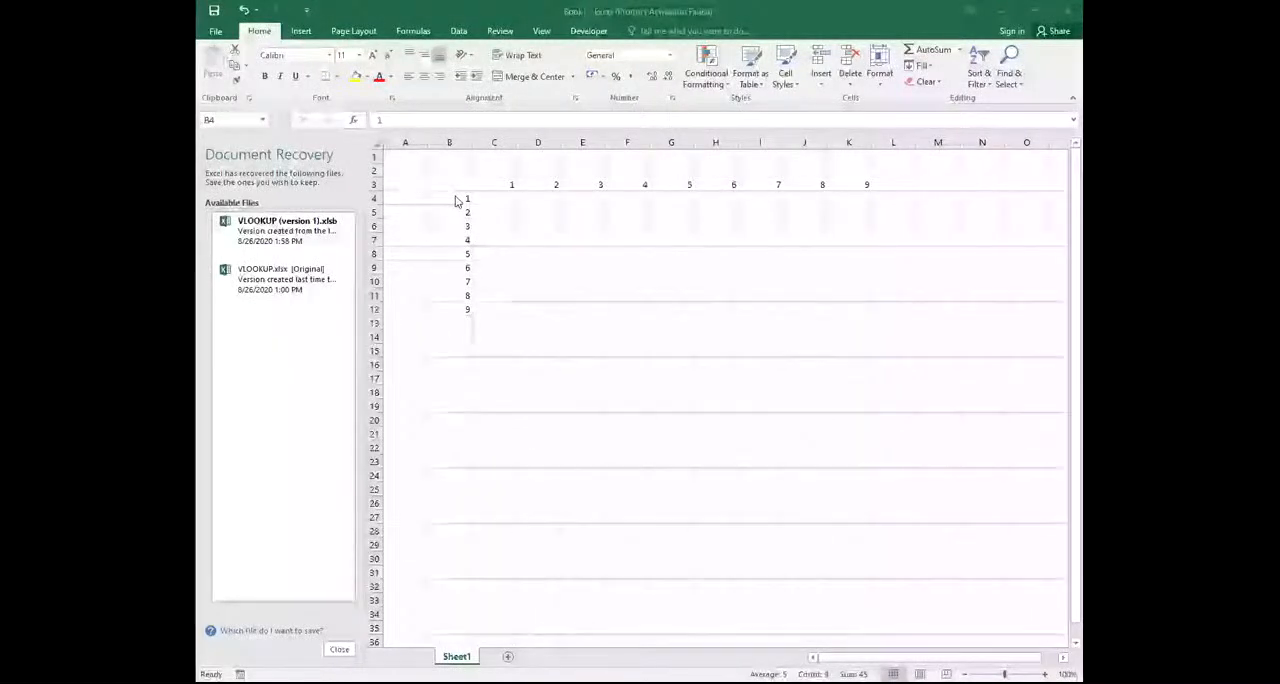
{"action": "key", "text": "ctrl+shift+Down"}
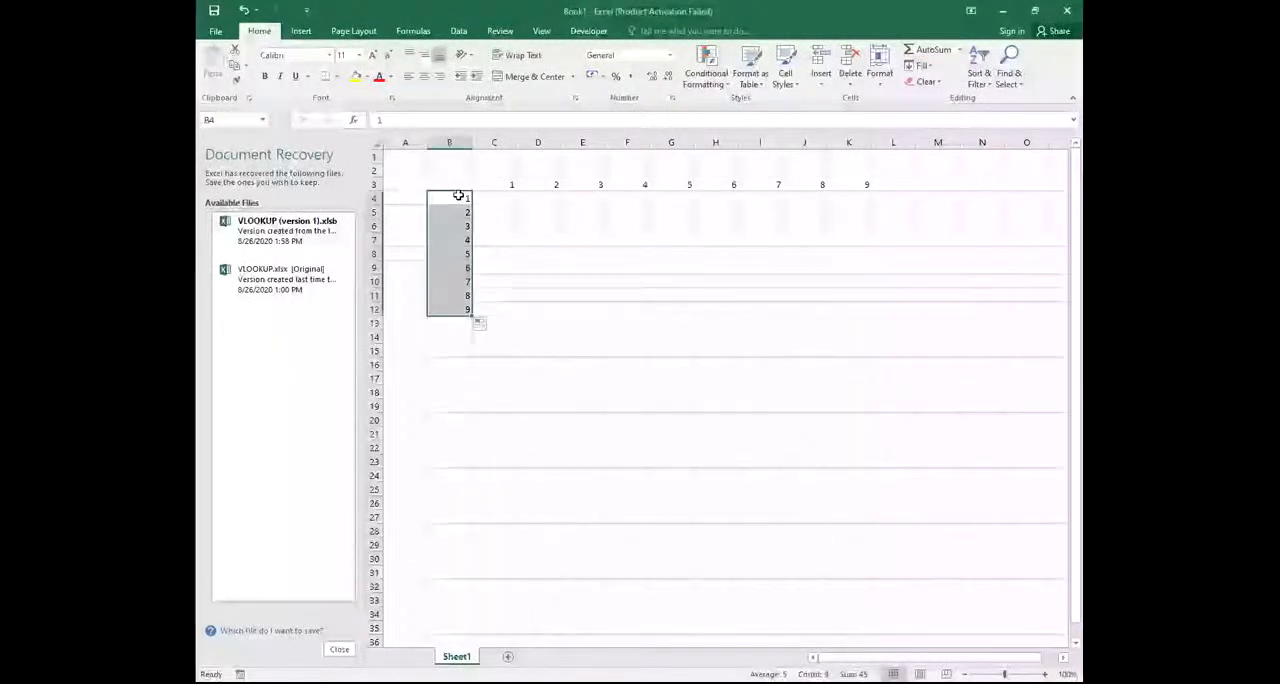
{"action": "left_click", "coordinate": [452, 142]}
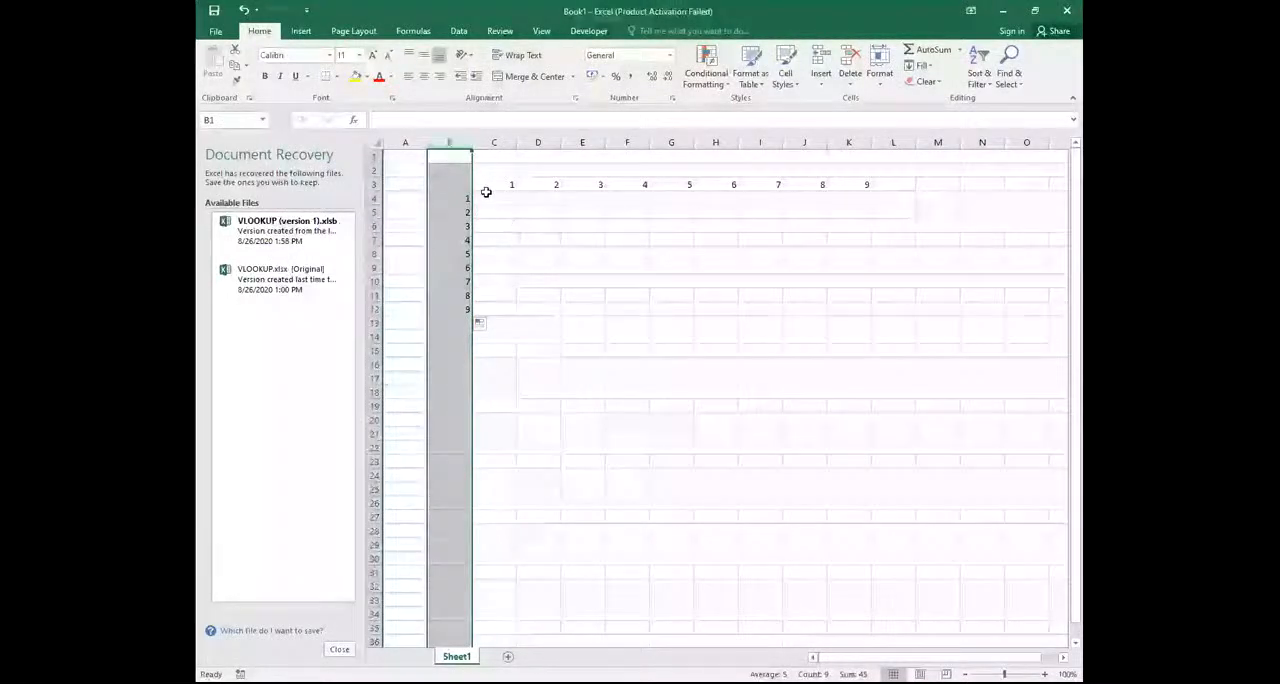
{"action": "left_click", "coordinate": [494, 142]}
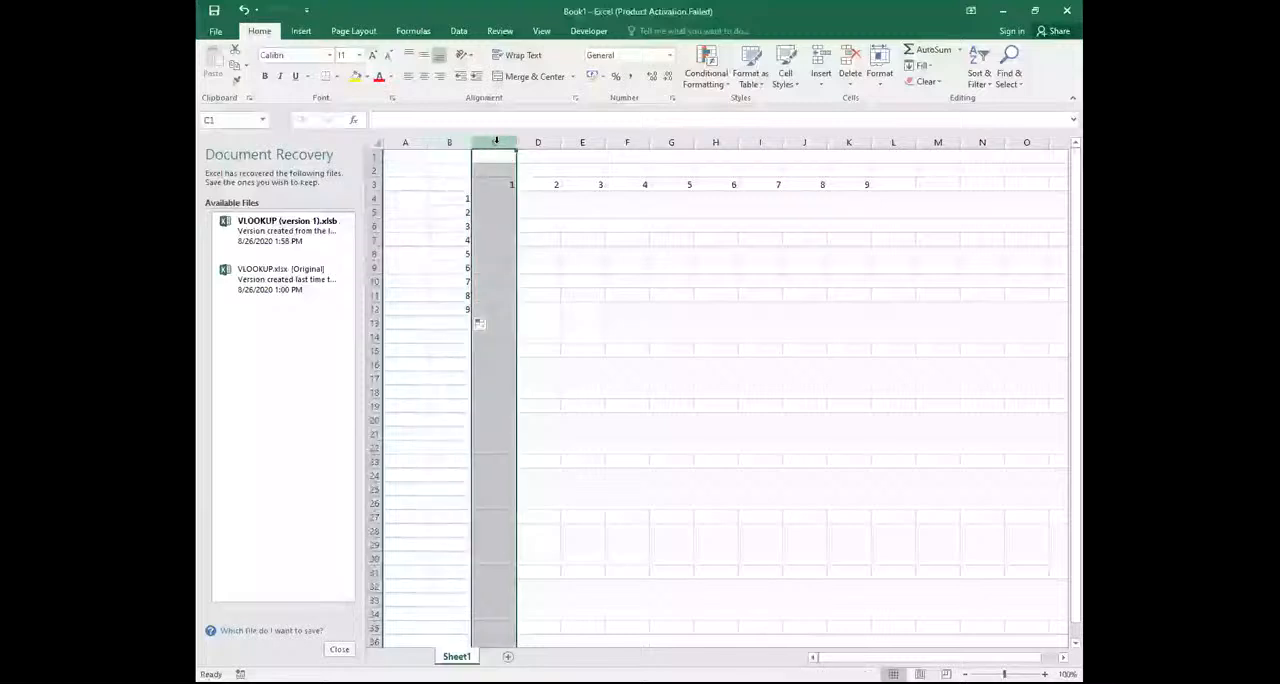
{"action": "left_click", "coordinate": [448, 142]}
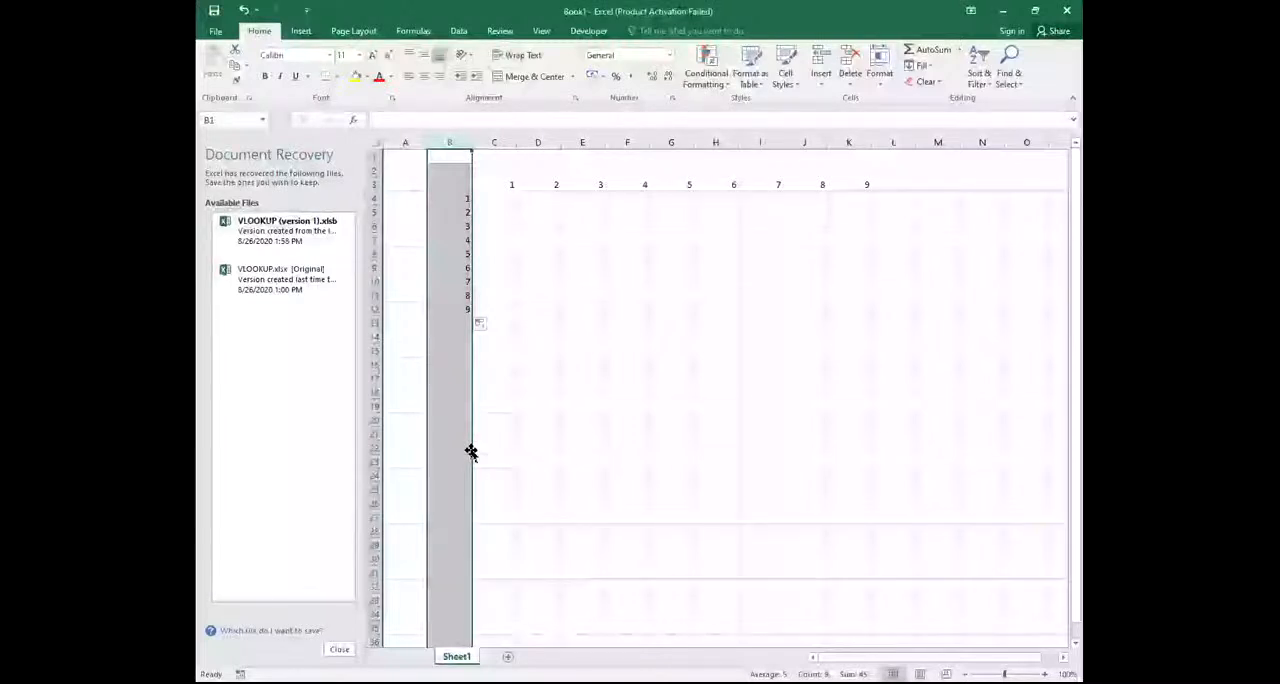
{"action": "key", "text": "Delete"}
{"action": "left_click", "coordinate": [535, 406]}
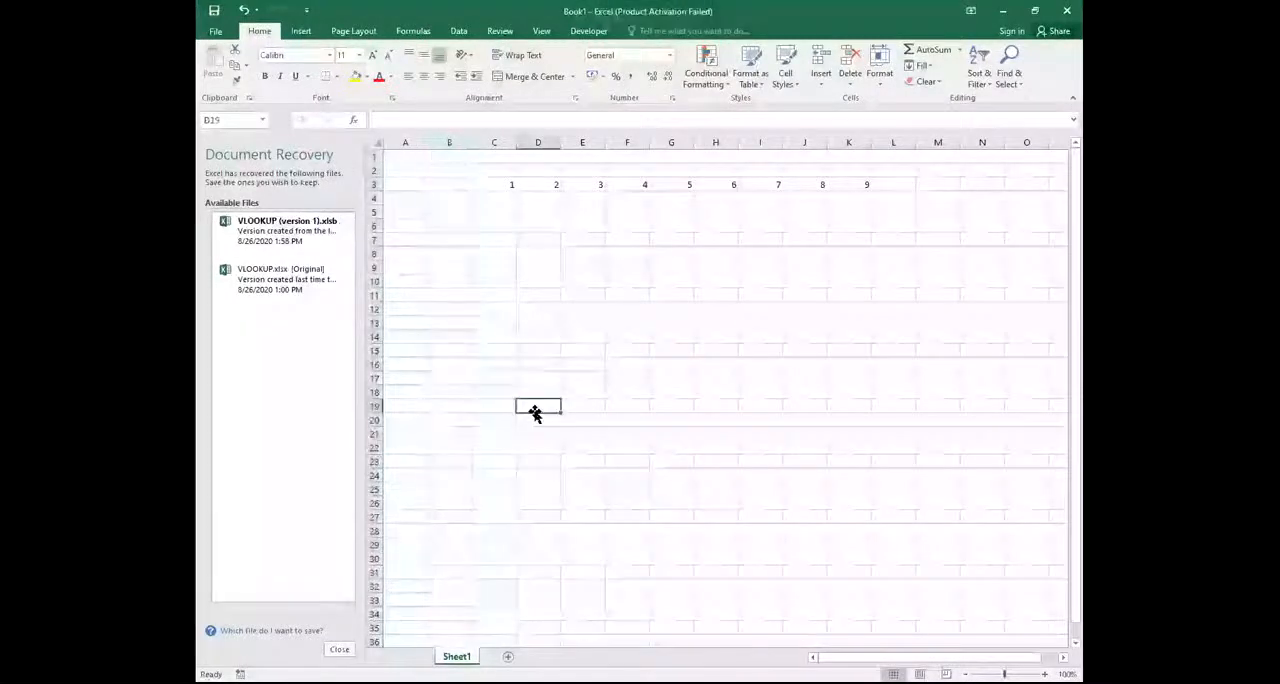
Enter the starting values 1 in cell B4 and 2 in cell B5
{"action": "left_click", "coordinate": [458, 199]}
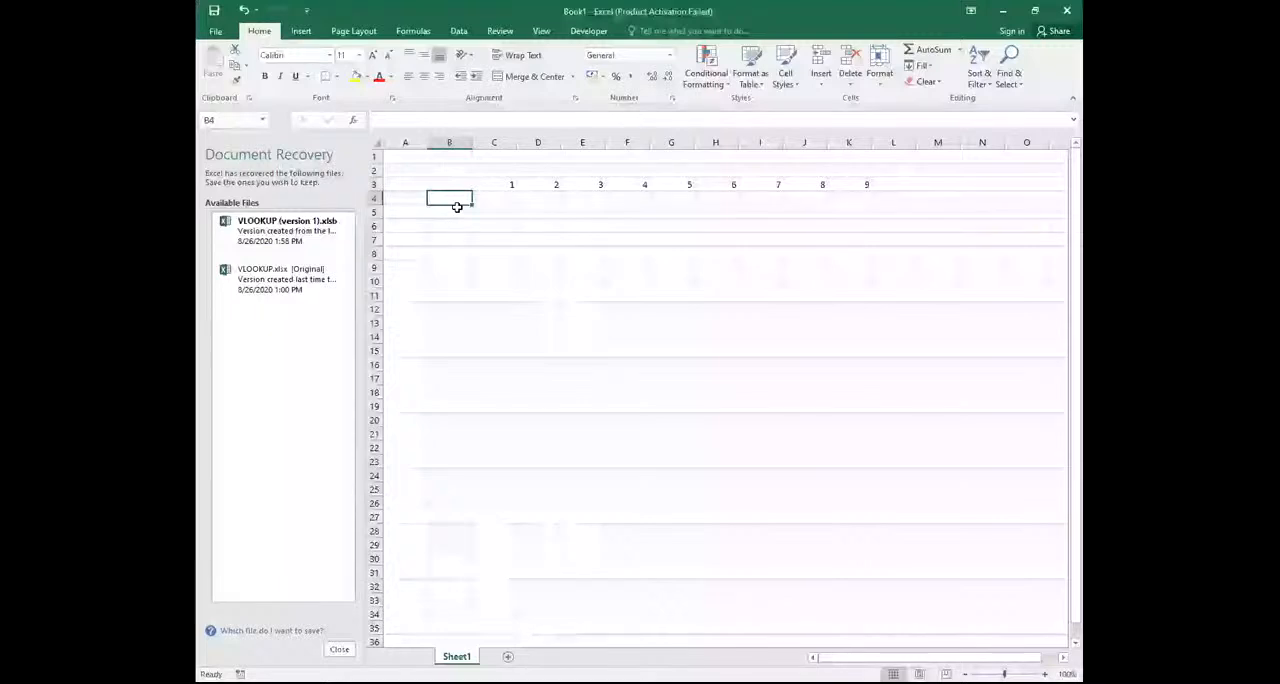
{"action": "type", "text": "1"}
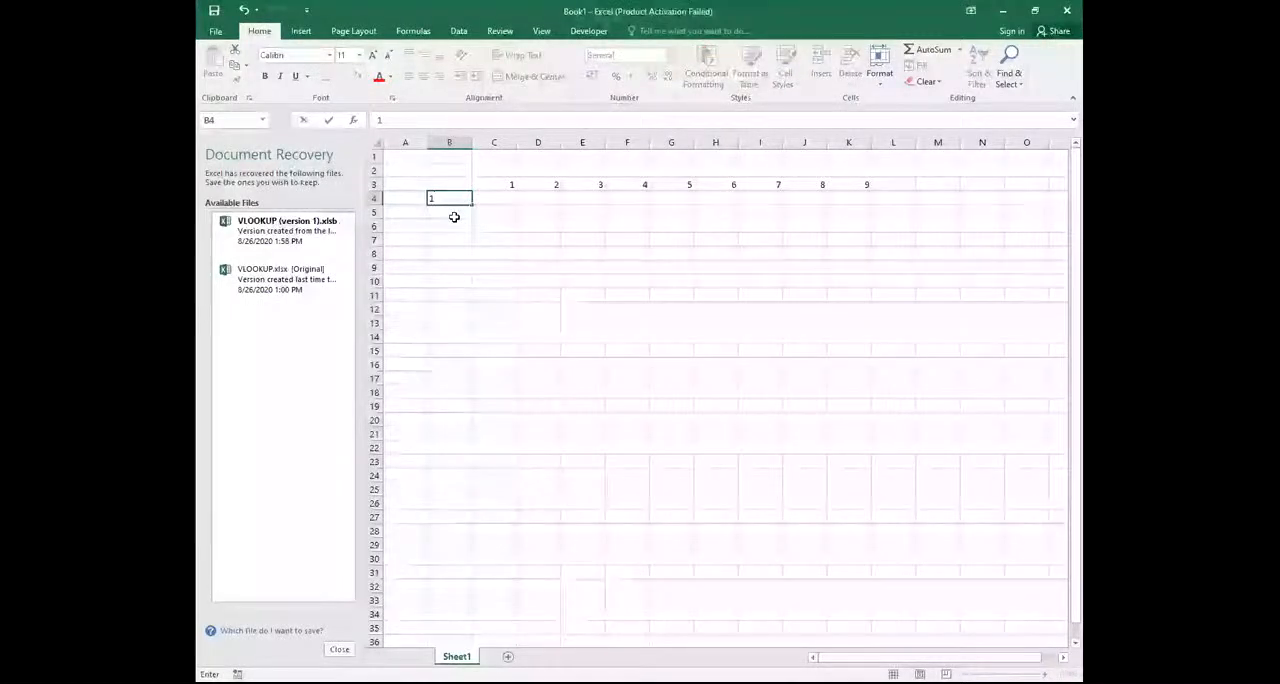
{"action": "key", "text": "Return"}
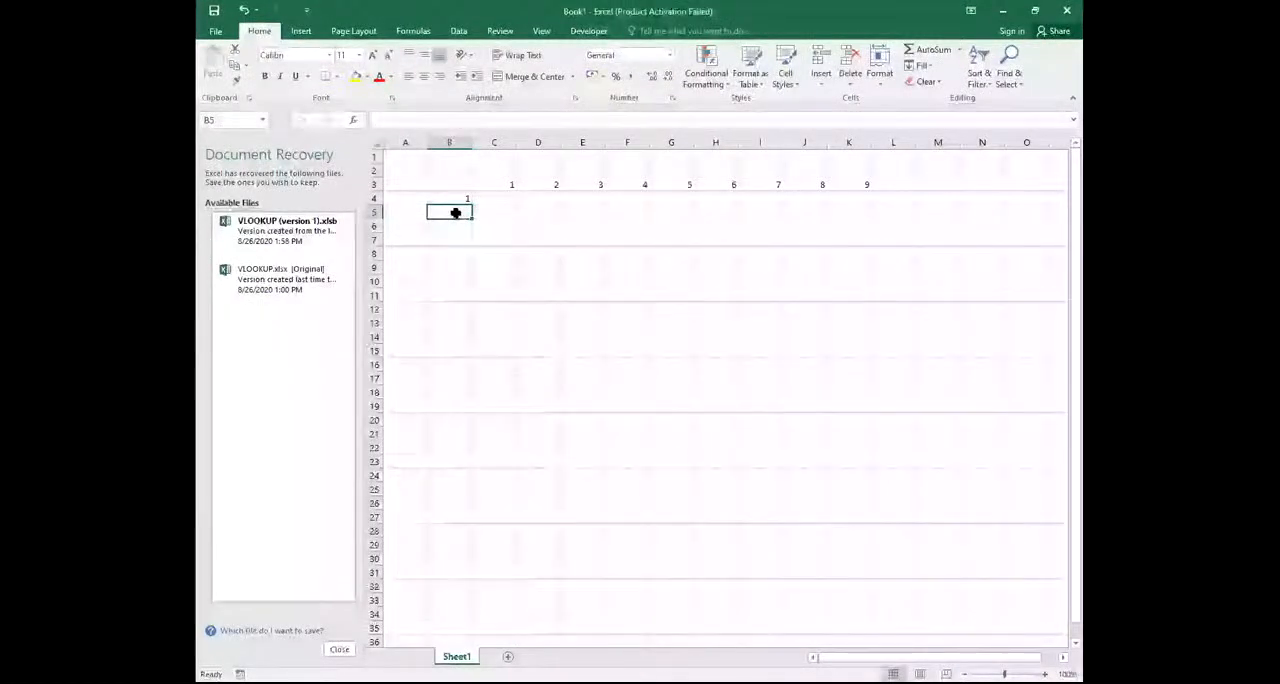
{"action": "type", "text": "2"}
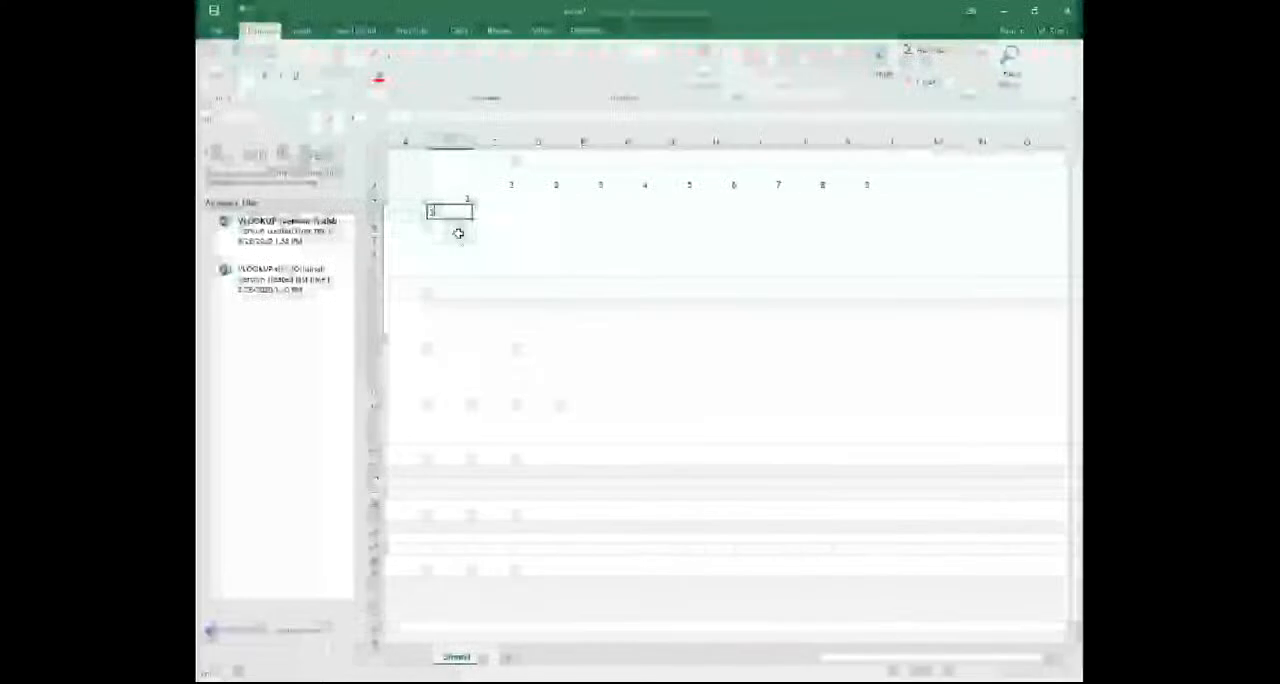
{"action": "key", "text": "Return"}
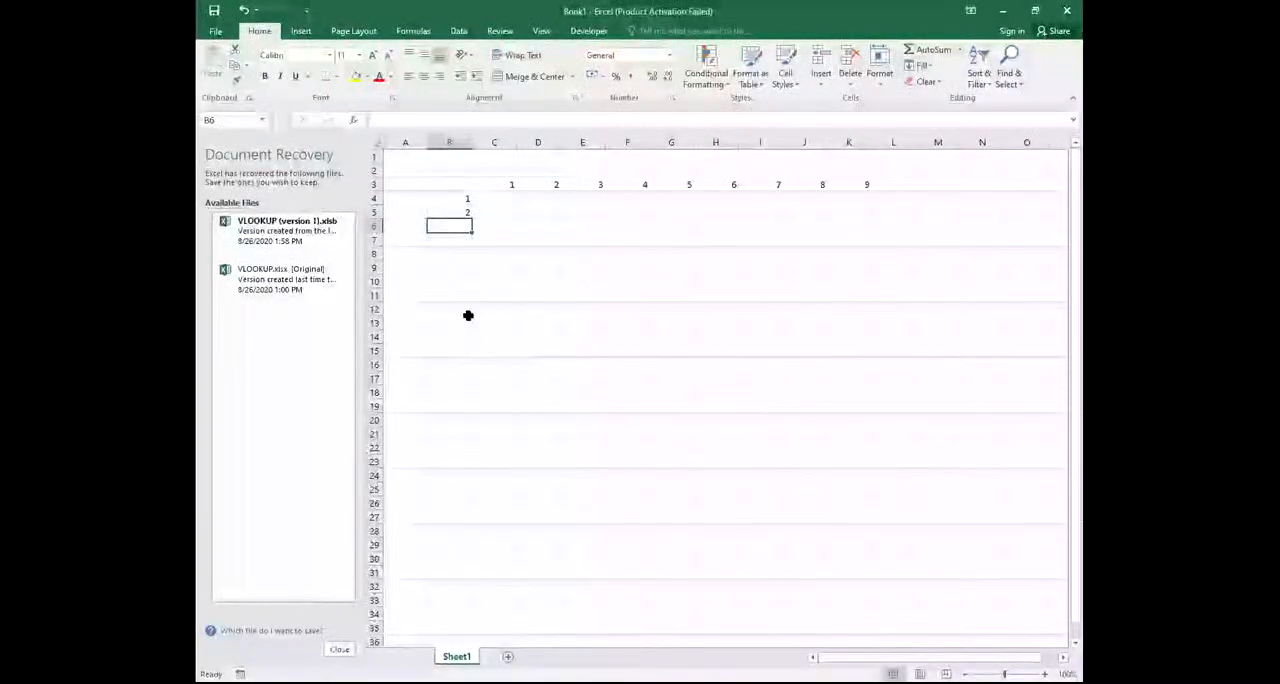
Extend the number series from cells B4:B5 down to B12 so it runs from 1 to 9
{"action": "left_click", "coordinate": [455, 197]}
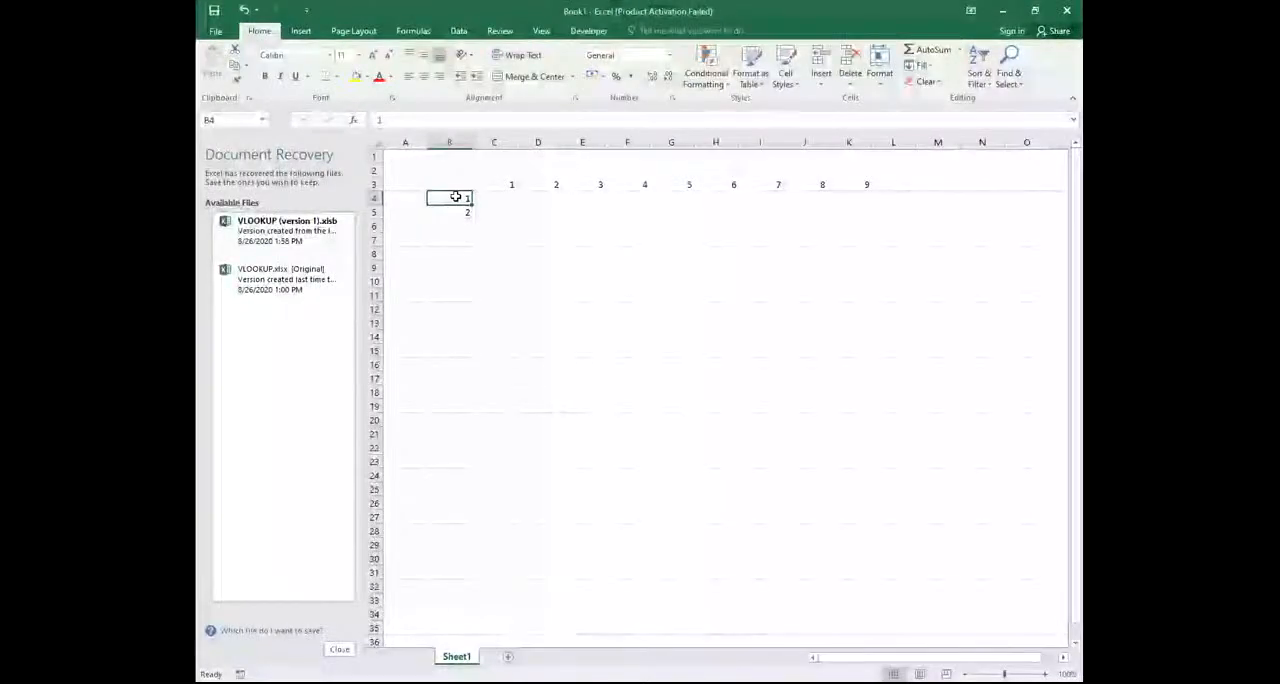
{"action": "left_click_drag", "start_coordinate": [455, 197], "coordinate": [455, 213]}
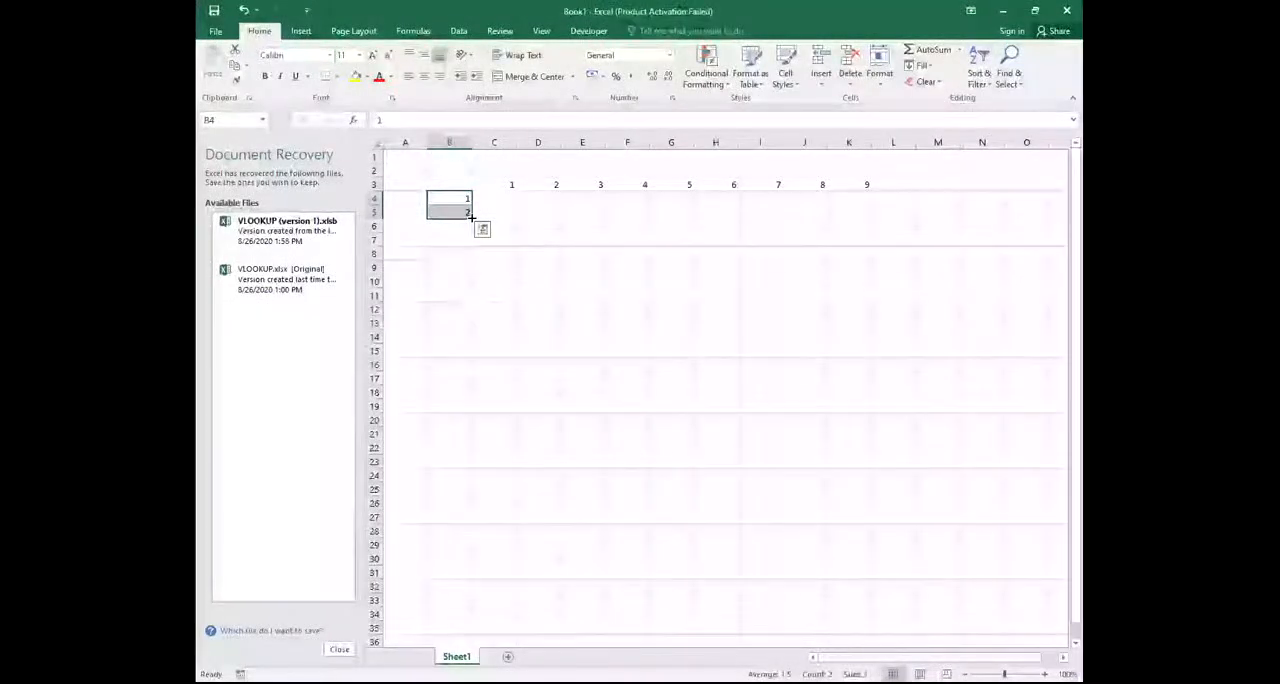
{"action": "left_click_drag", "start_coordinate": [472, 216], "coordinate": [472, 216]}
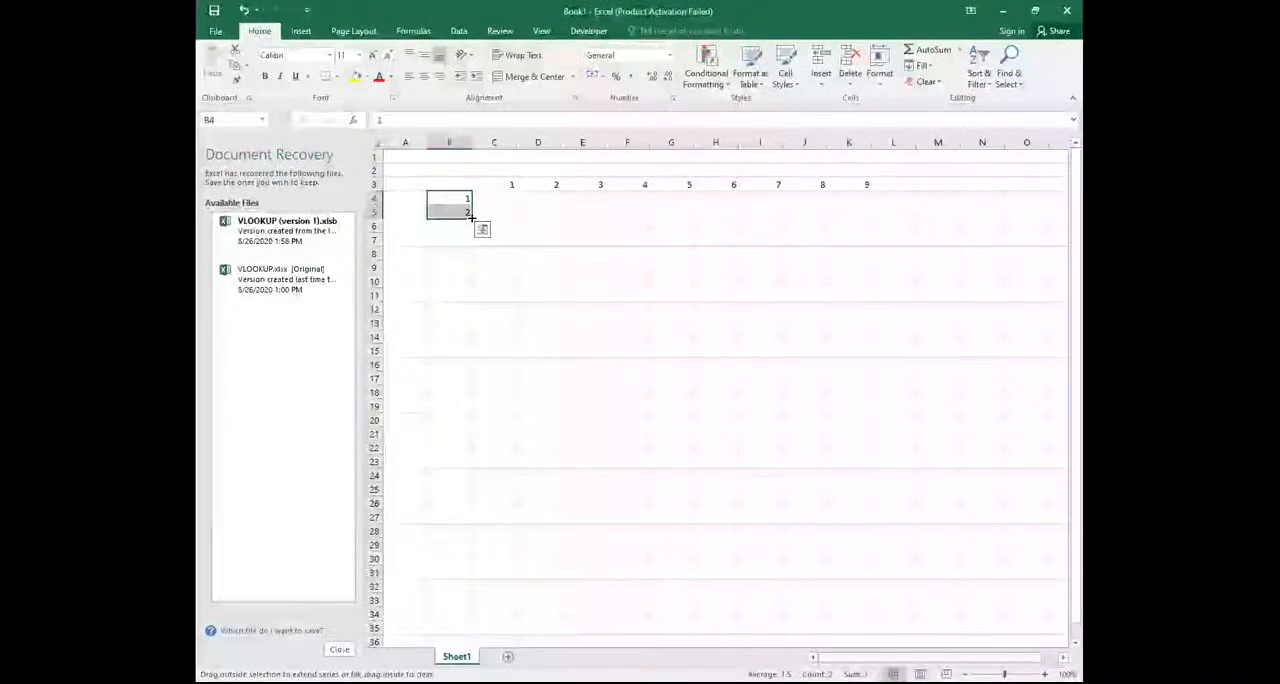
{"action": "left_click_drag", "start_coordinate": [472, 216], "coordinate": [475, 322]}
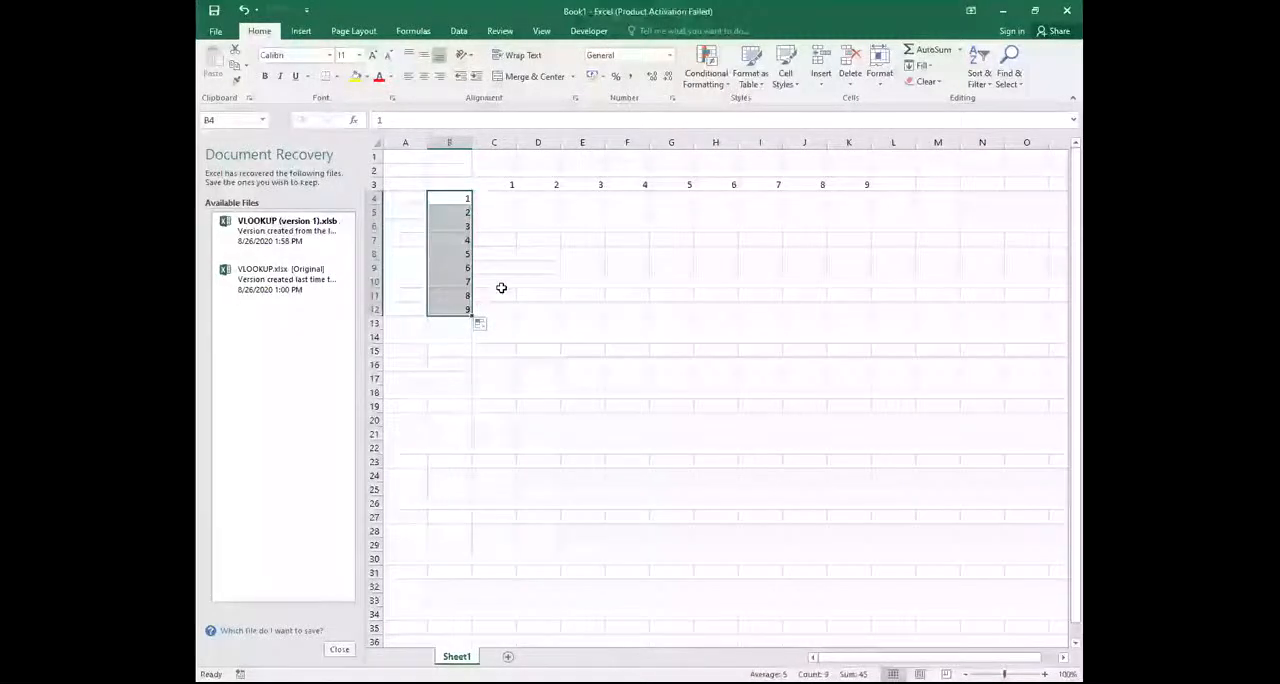
{"action": "left_click", "coordinate": [495, 198]}
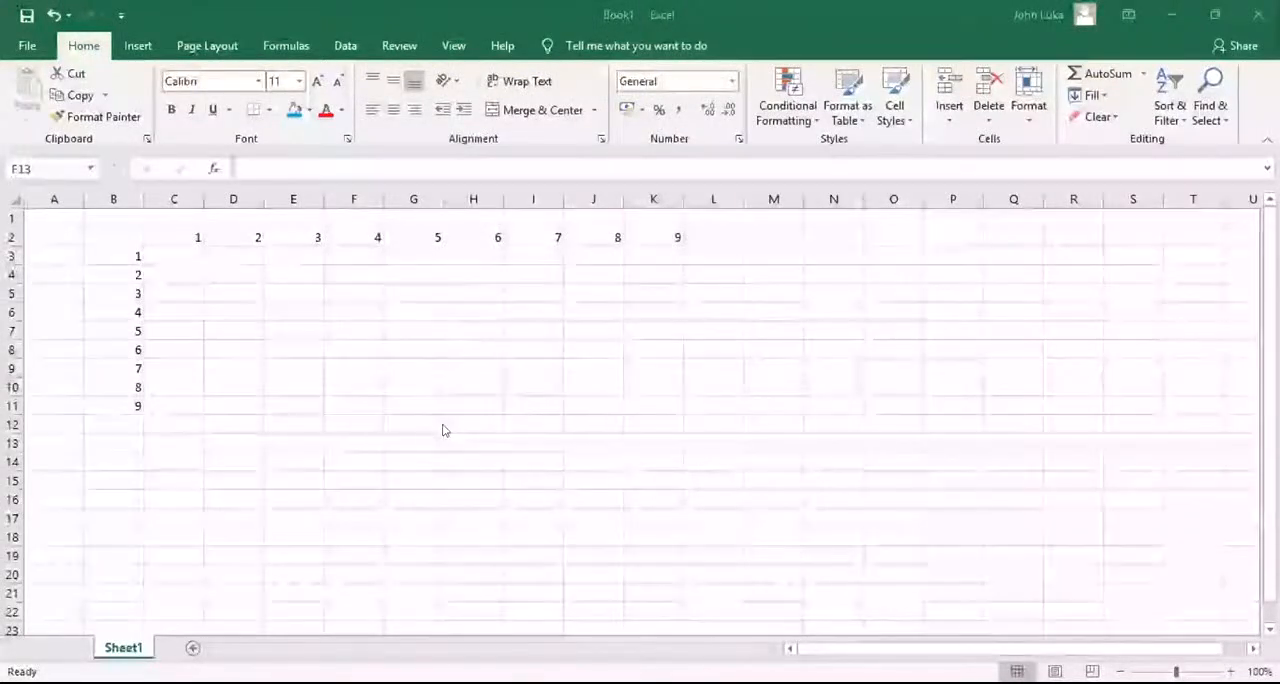
Save the workbook to the Desktop folder under the file name RCM EXCELL
{"action": "left_click", "coordinate": [24, 45]}
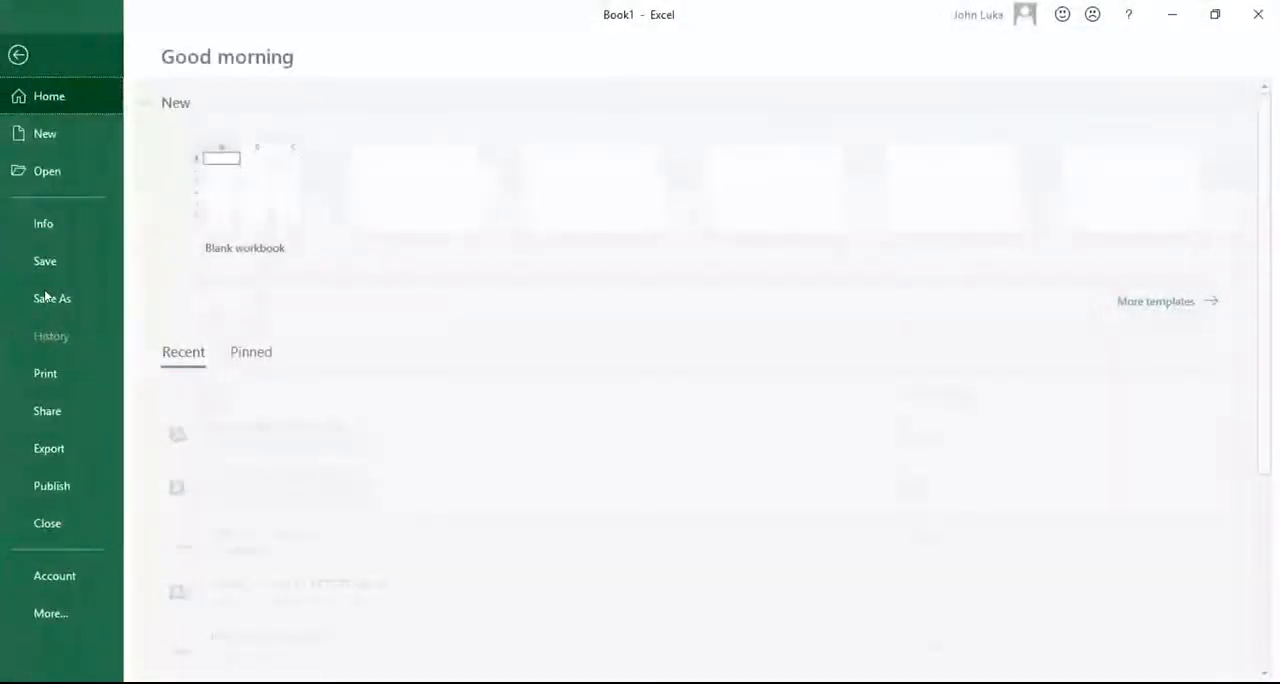
{"action": "left_click", "coordinate": [45, 296]}
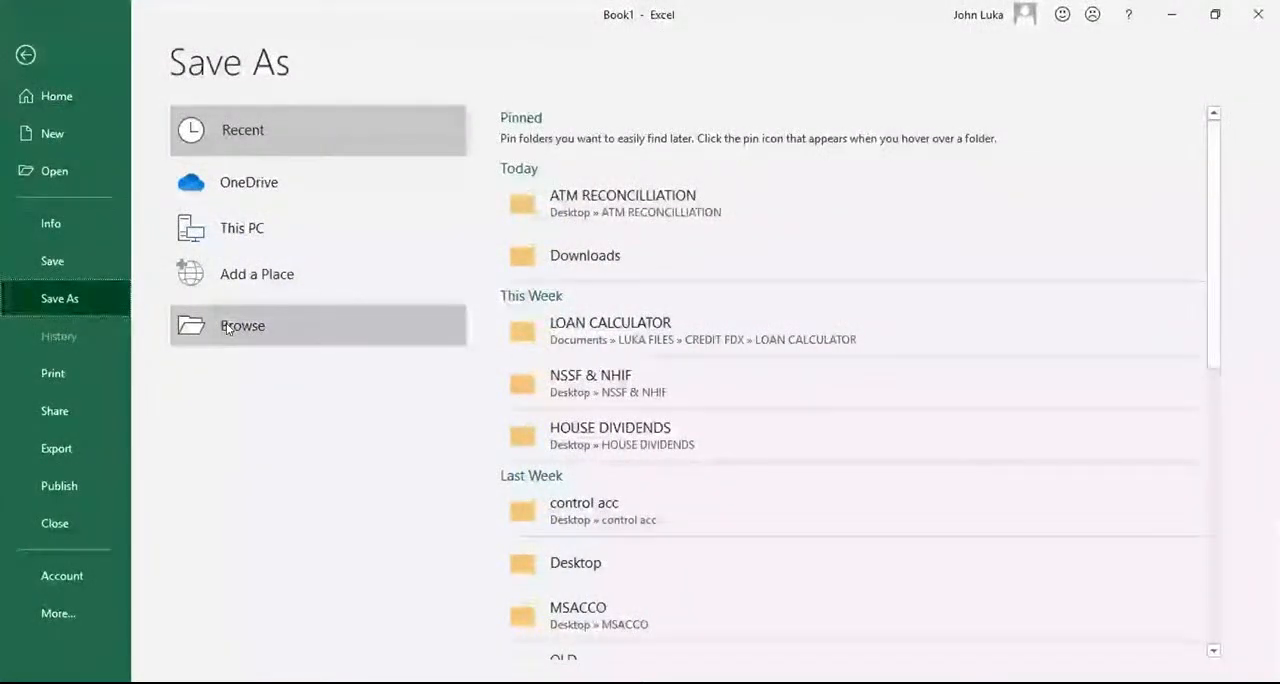
{"action": "left_click", "coordinate": [576, 563]}
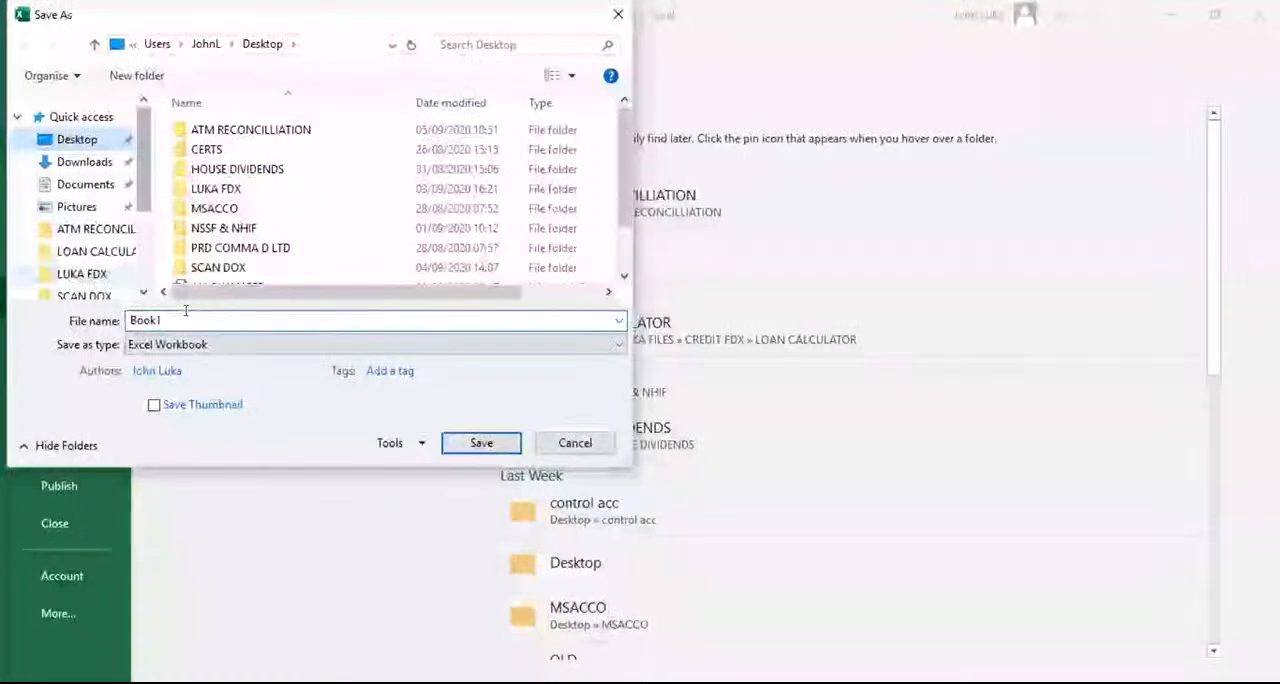
{"action": "double_click", "coordinate": [185, 314]}
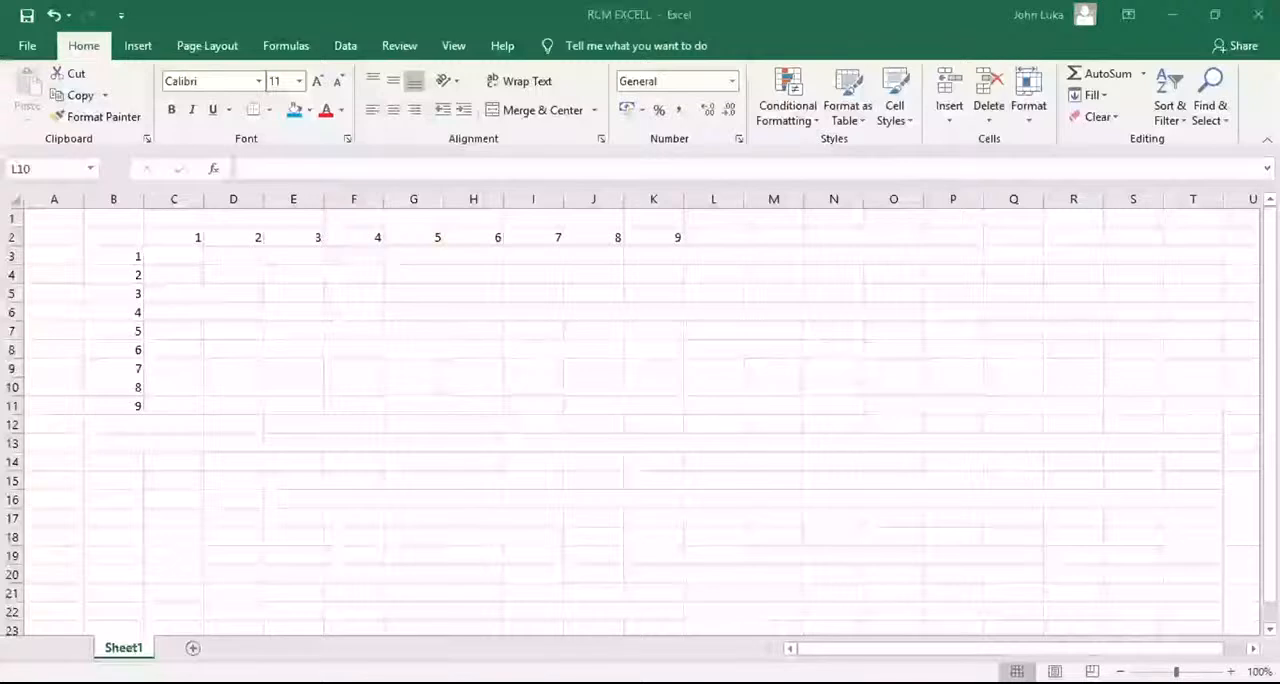
{"action": "left_click", "coordinate": [240, 368]}
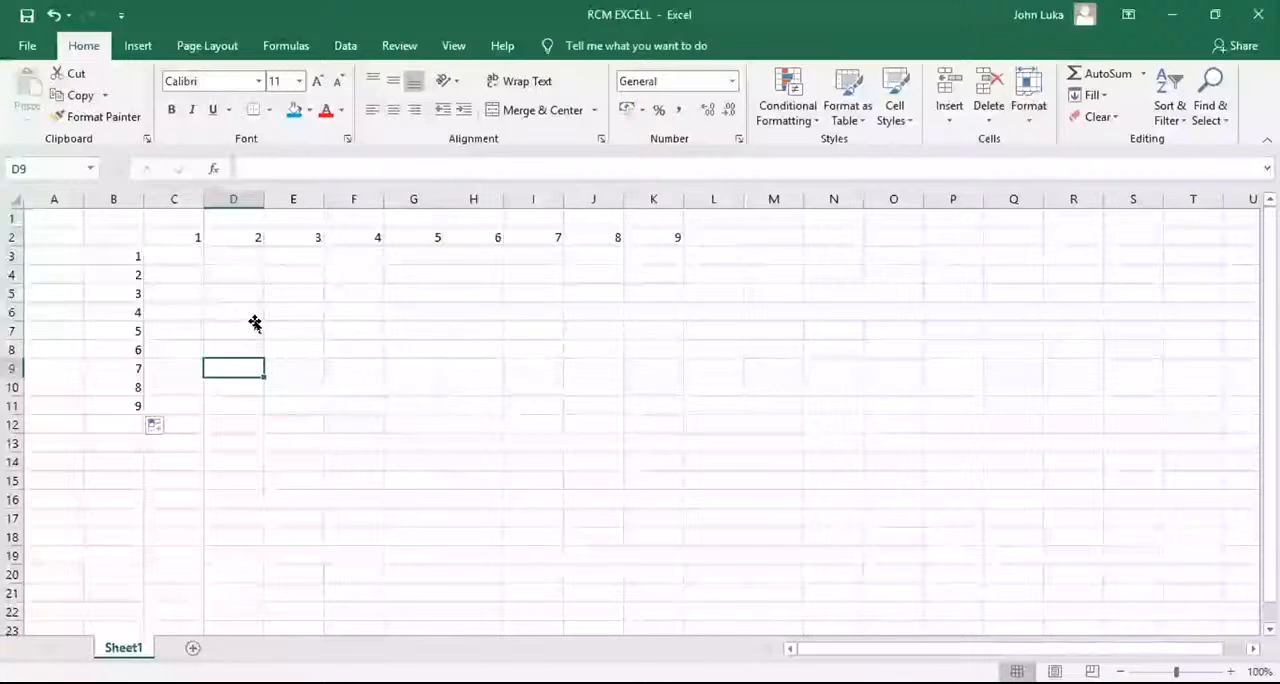
{"action": "left_click", "coordinate": [533, 369]}
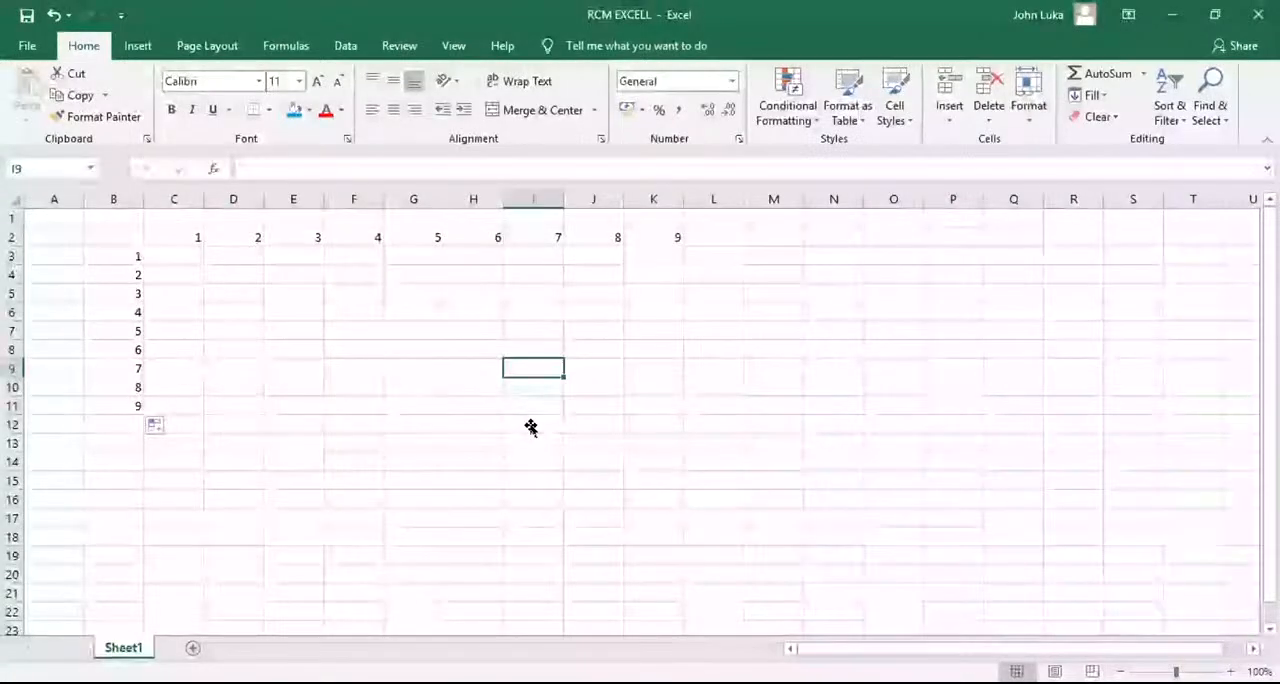
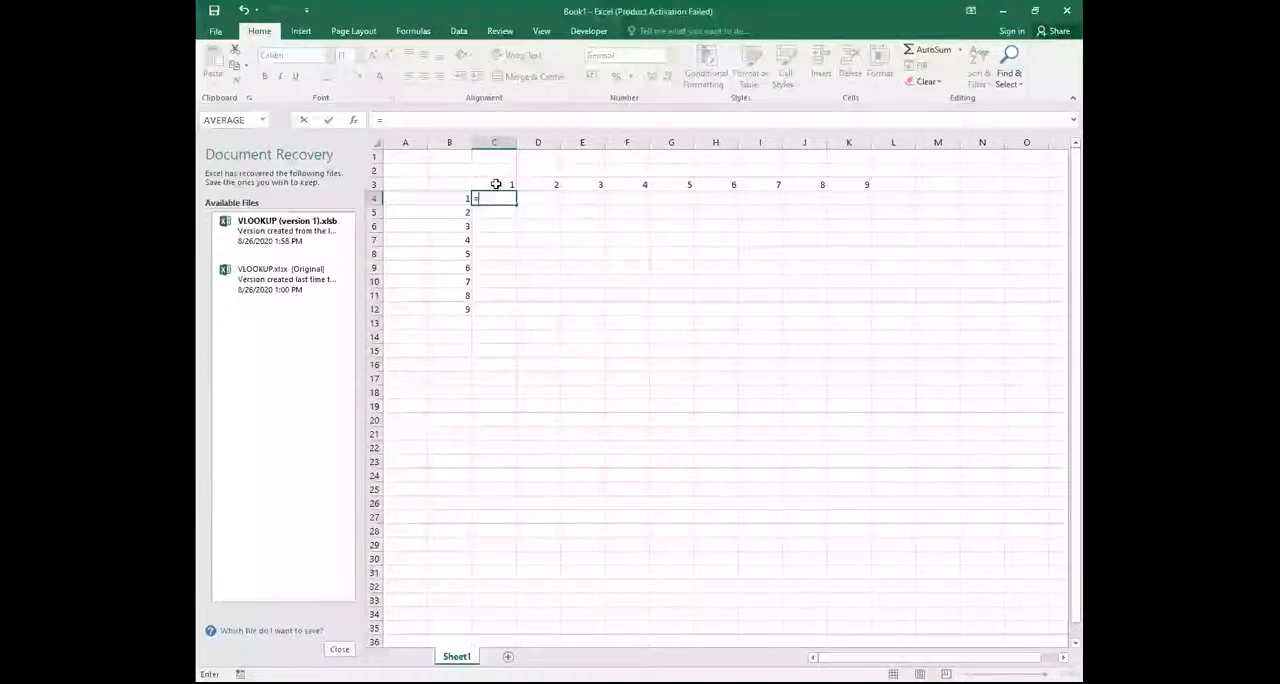
Complete the formula in cell C4 as =C3*B4 to multiply the first row header by the first column header
{"action": "left_click", "coordinate": [495, 184]}
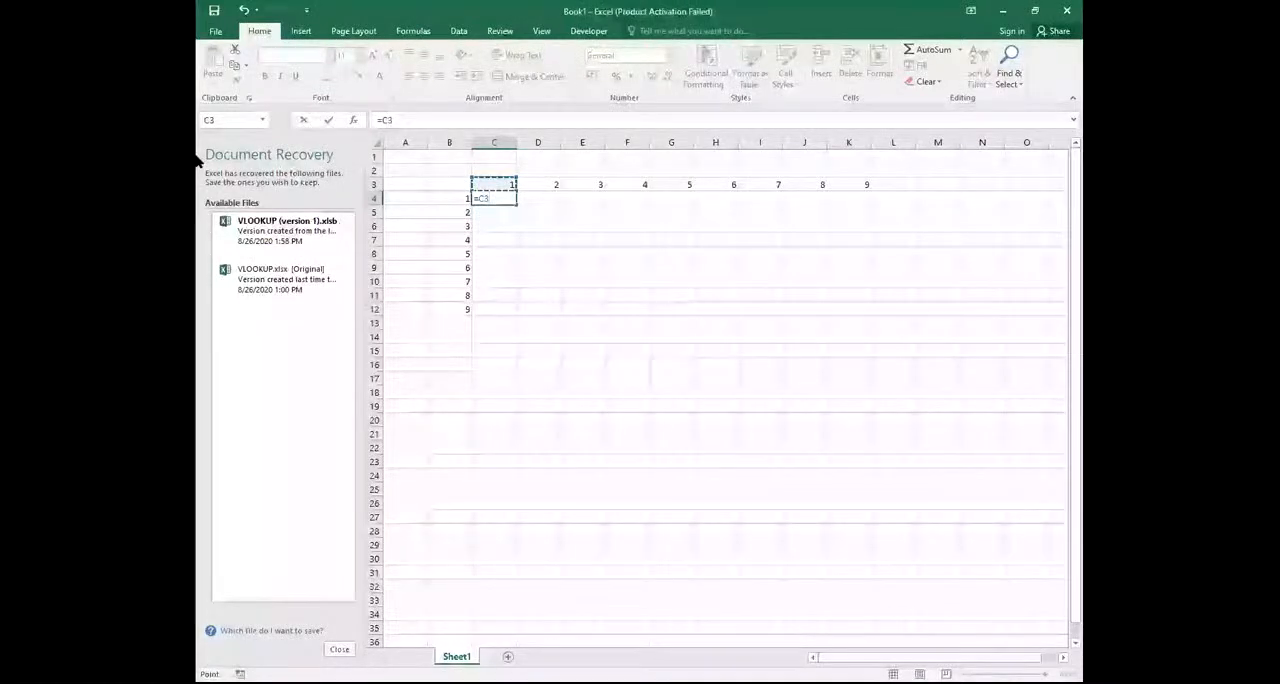
{"action": "type", "text": "*"}
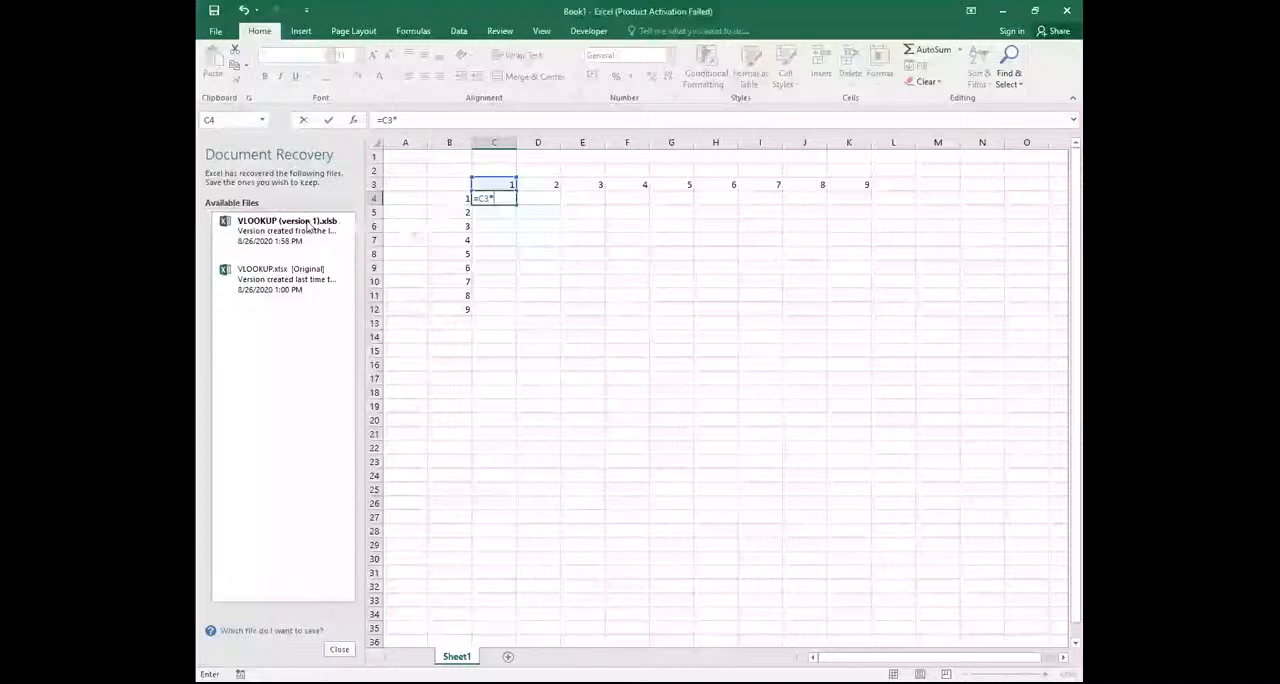
{"action": "left_click", "coordinate": [458, 199]}
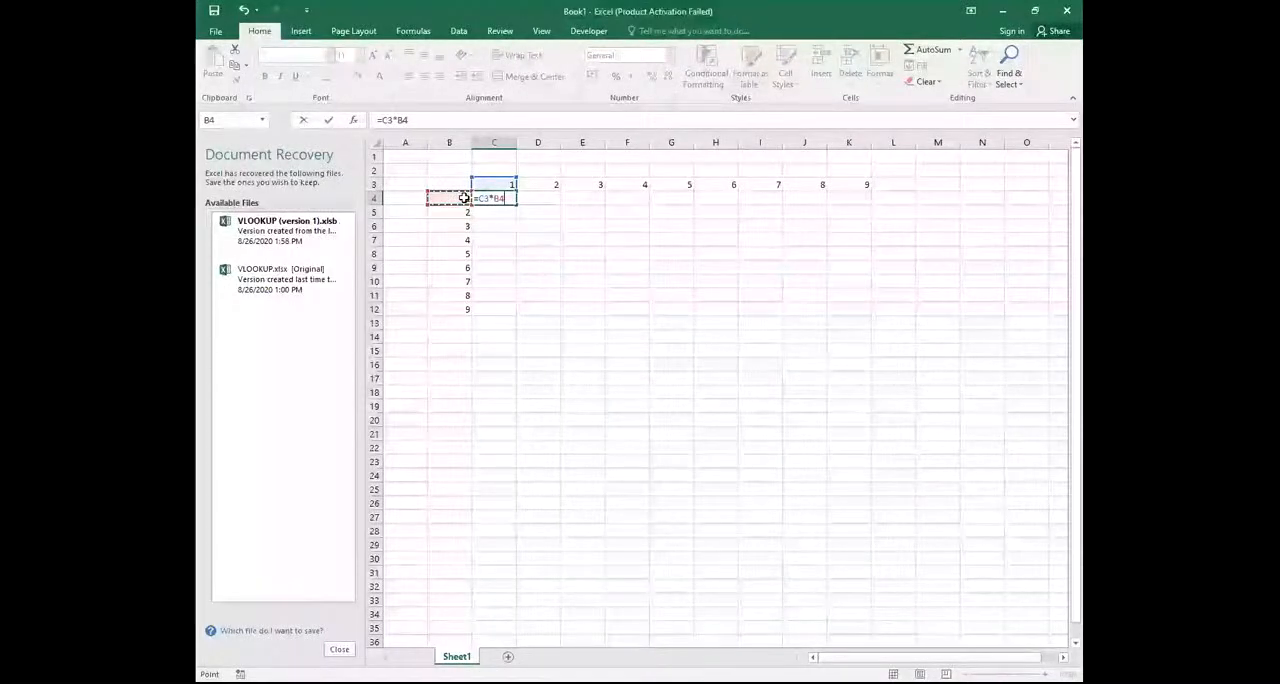
{"action": "key", "text": "Return"}
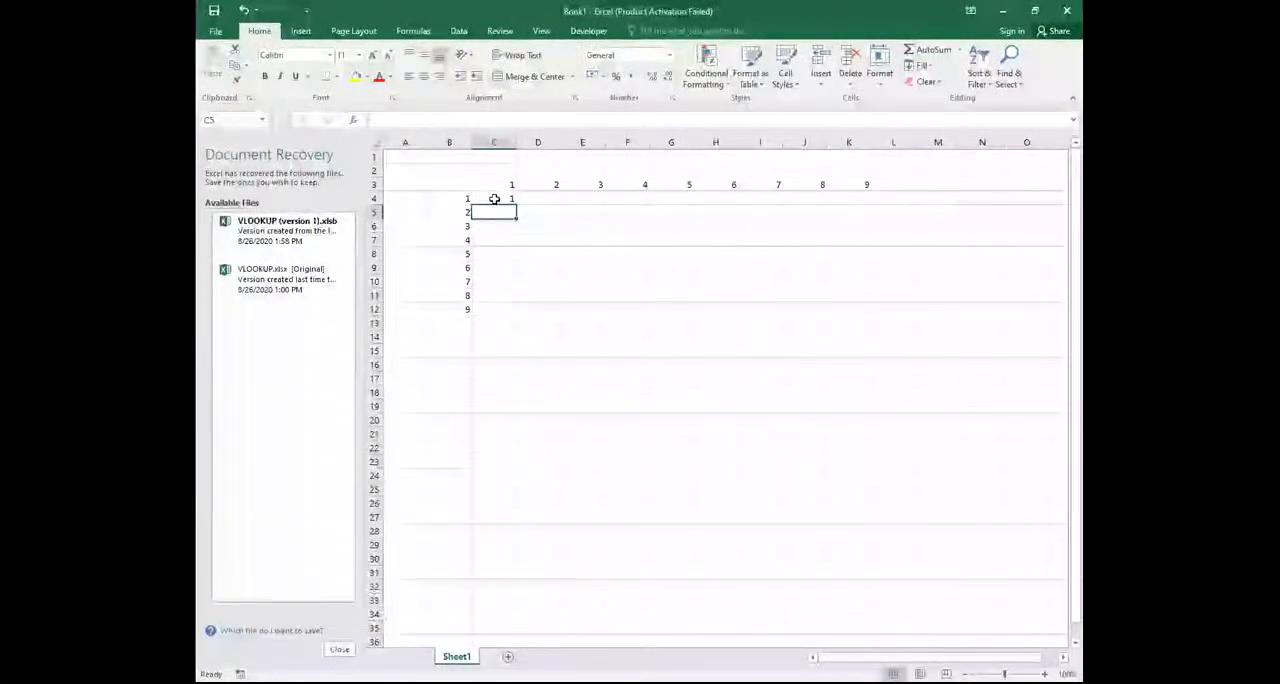
Enter the formula =D3*B4 in cell D4 to multiply its column and row headers
{"action": "double_click", "coordinate": [547, 200]}
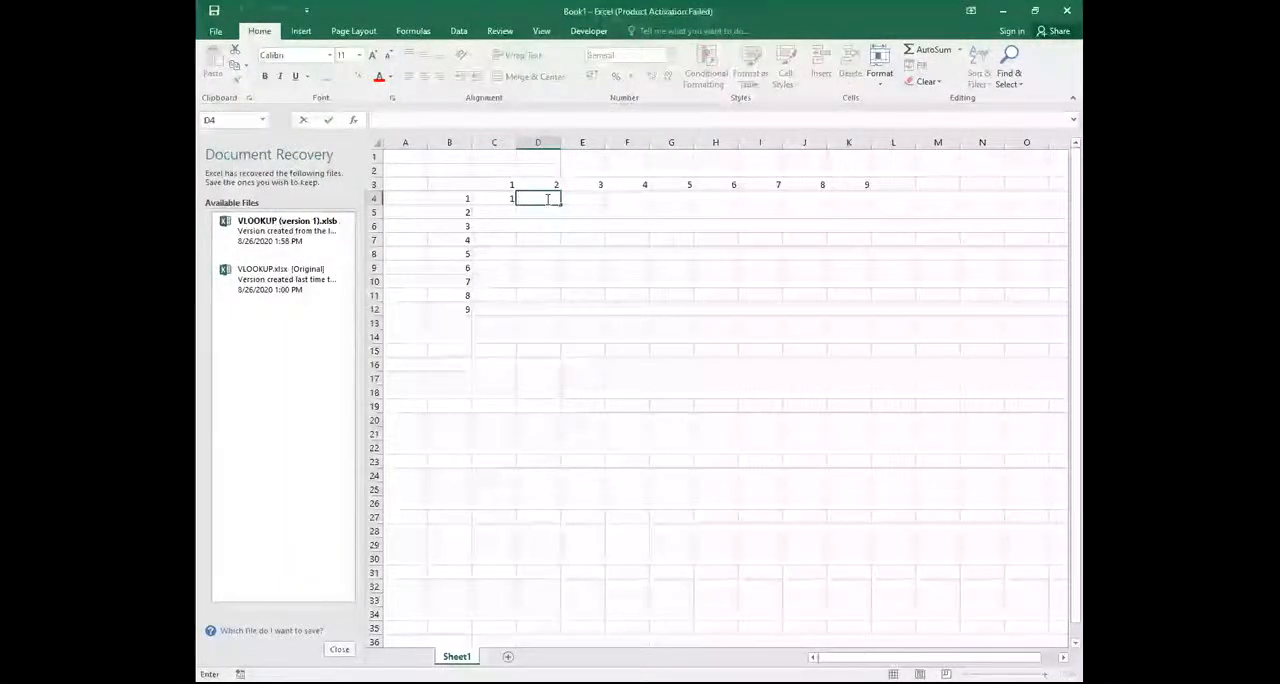
{"action": "type", "text": "="}
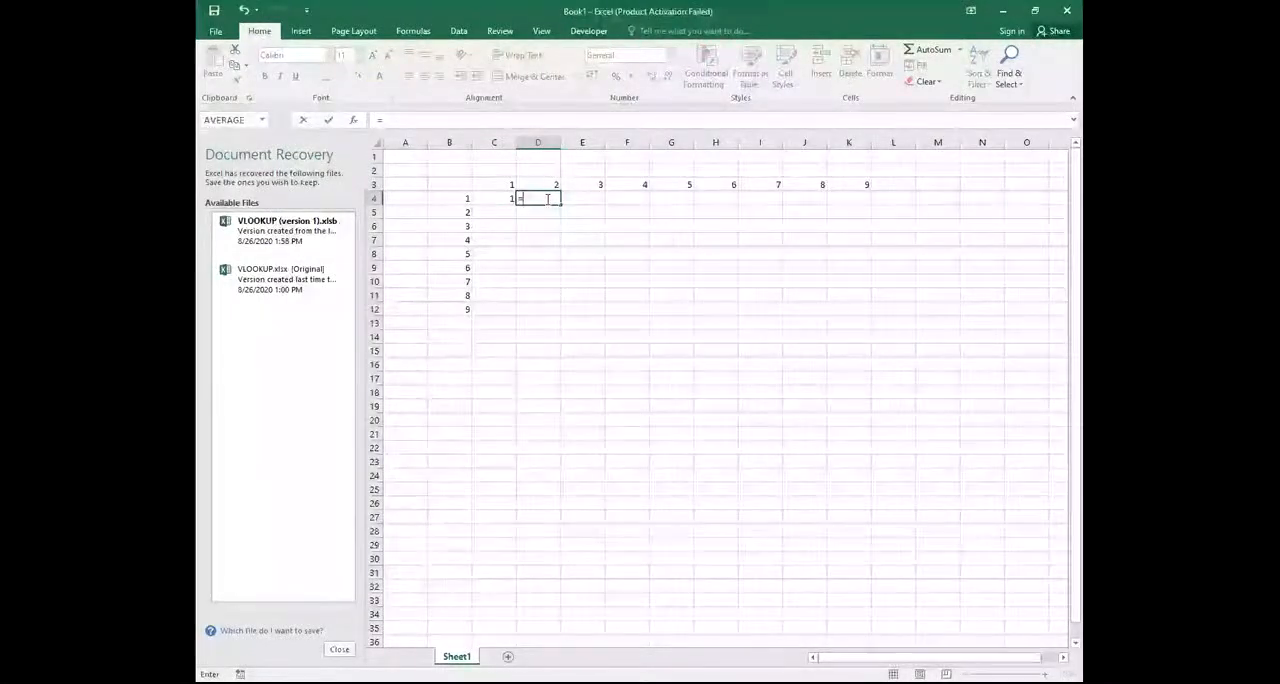
{"action": "left_click", "coordinate": [551, 183]}
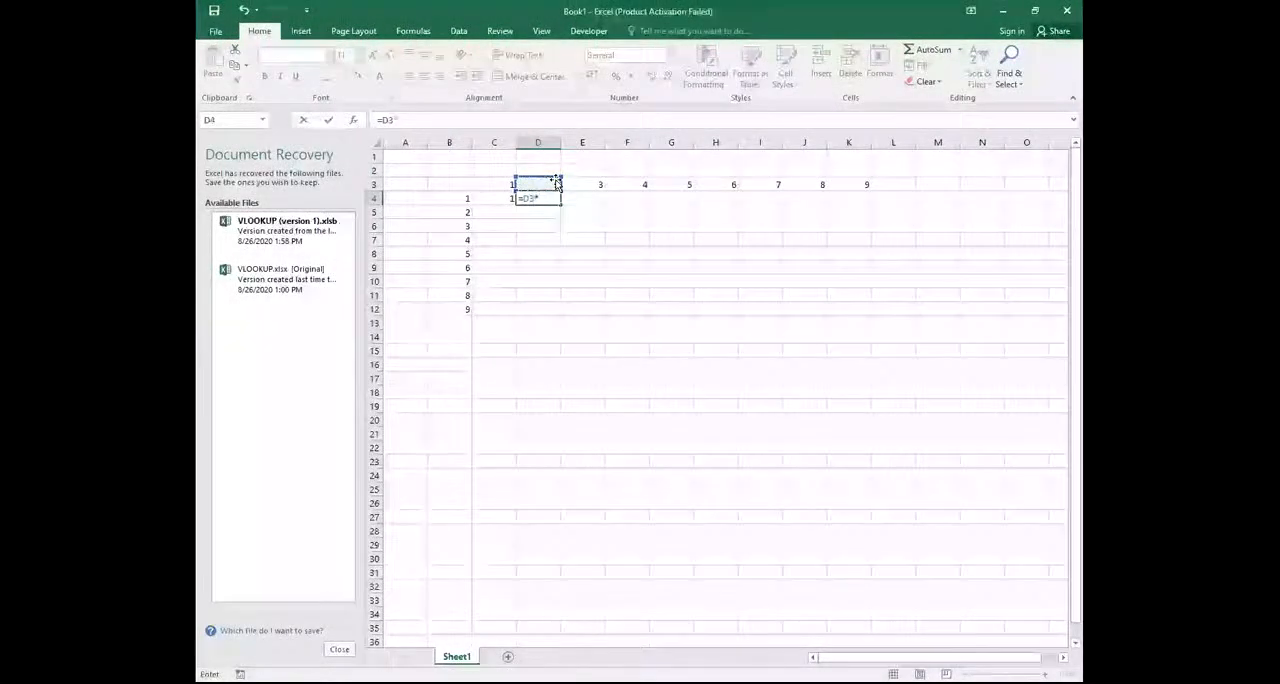
{"action": "left_click", "coordinate": [463, 200]}
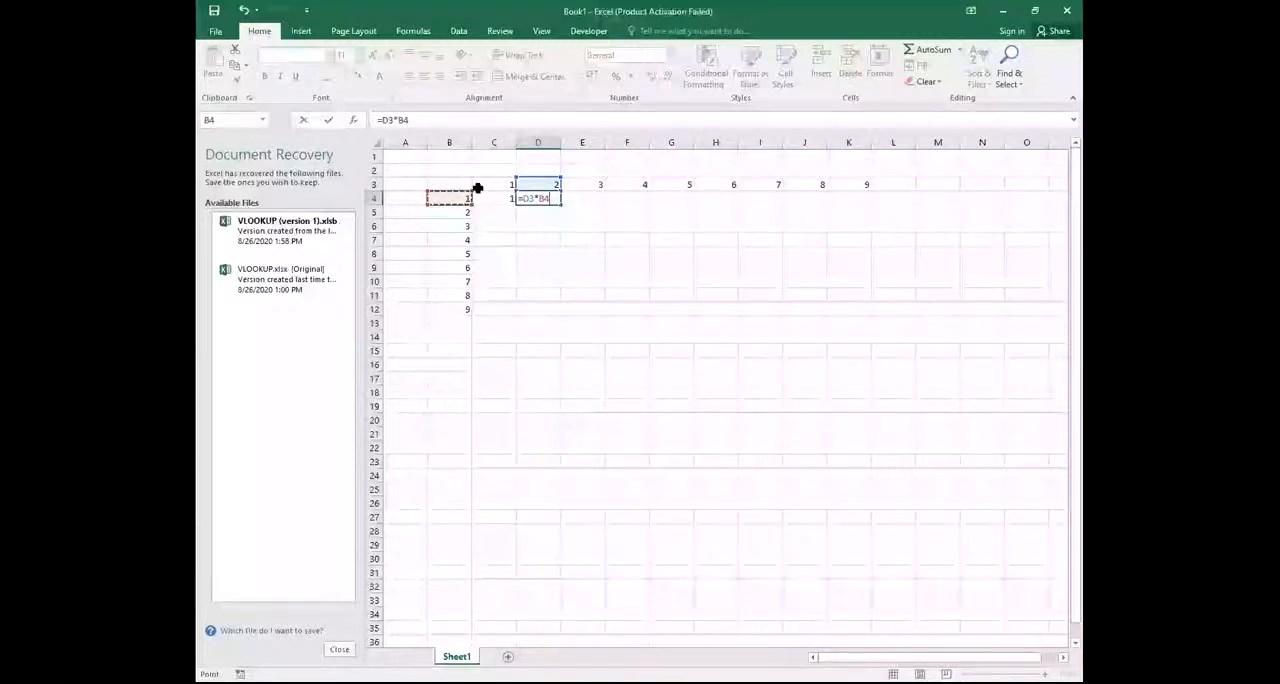
{"action": "key", "text": "Return"}
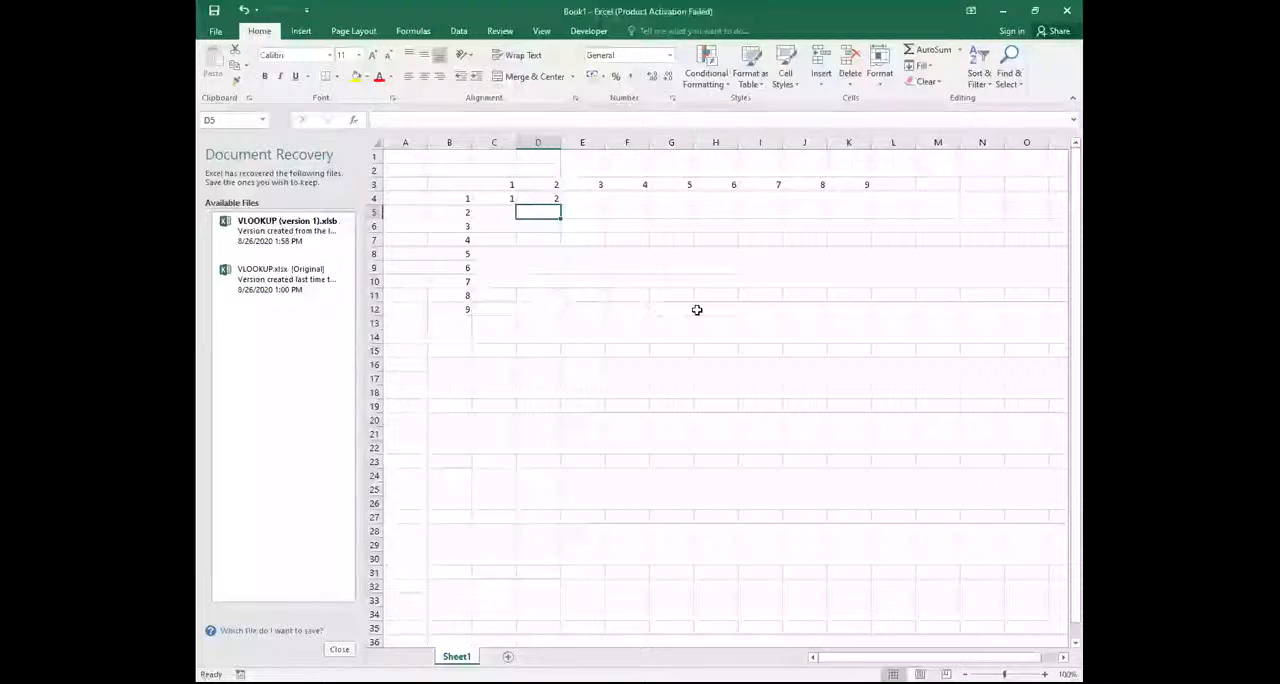
Enter the formula =K3*B12 in cell K12 to multiply the last headers of the row and column
{"action": "left_click", "coordinate": [848, 309]}
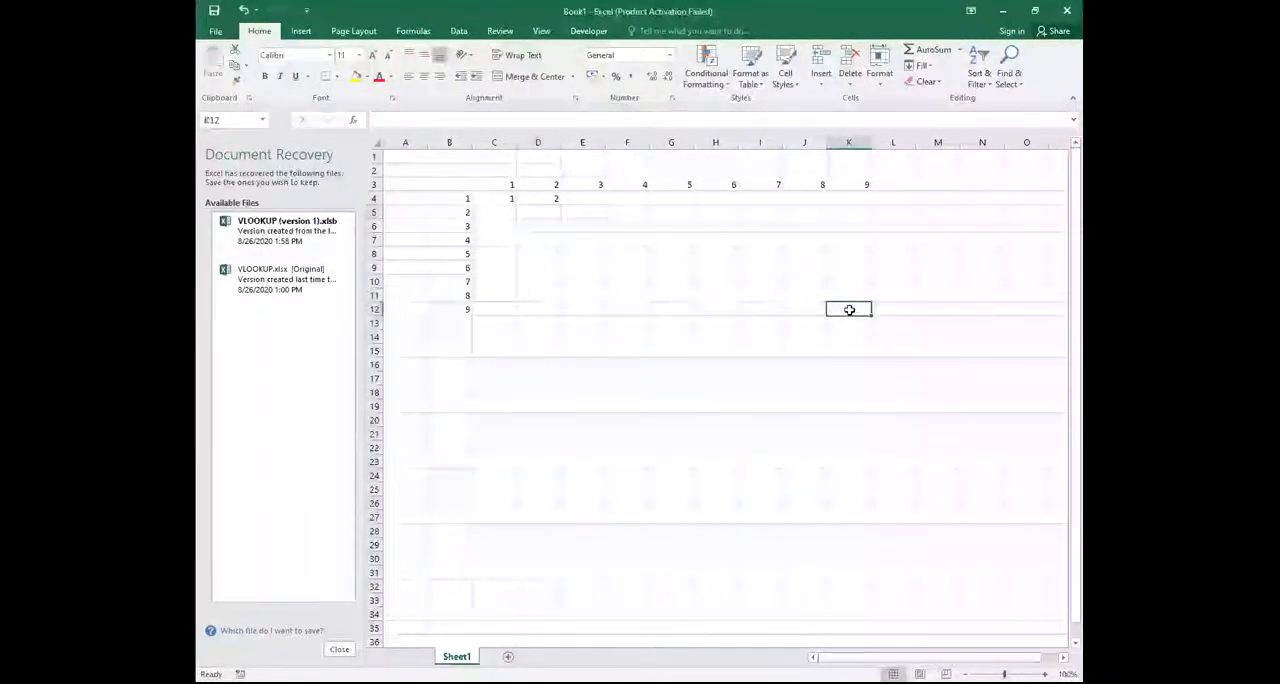
{"action": "type", "text": "="}
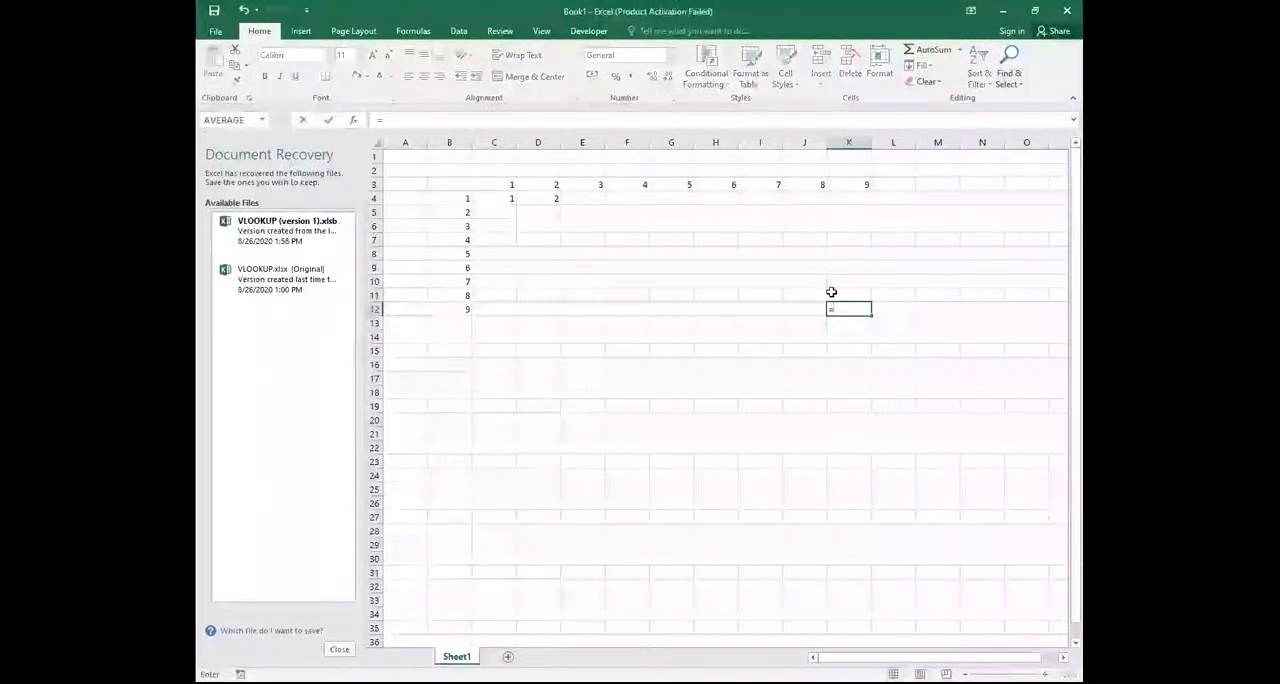
{"action": "left_click", "coordinate": [861, 187]}
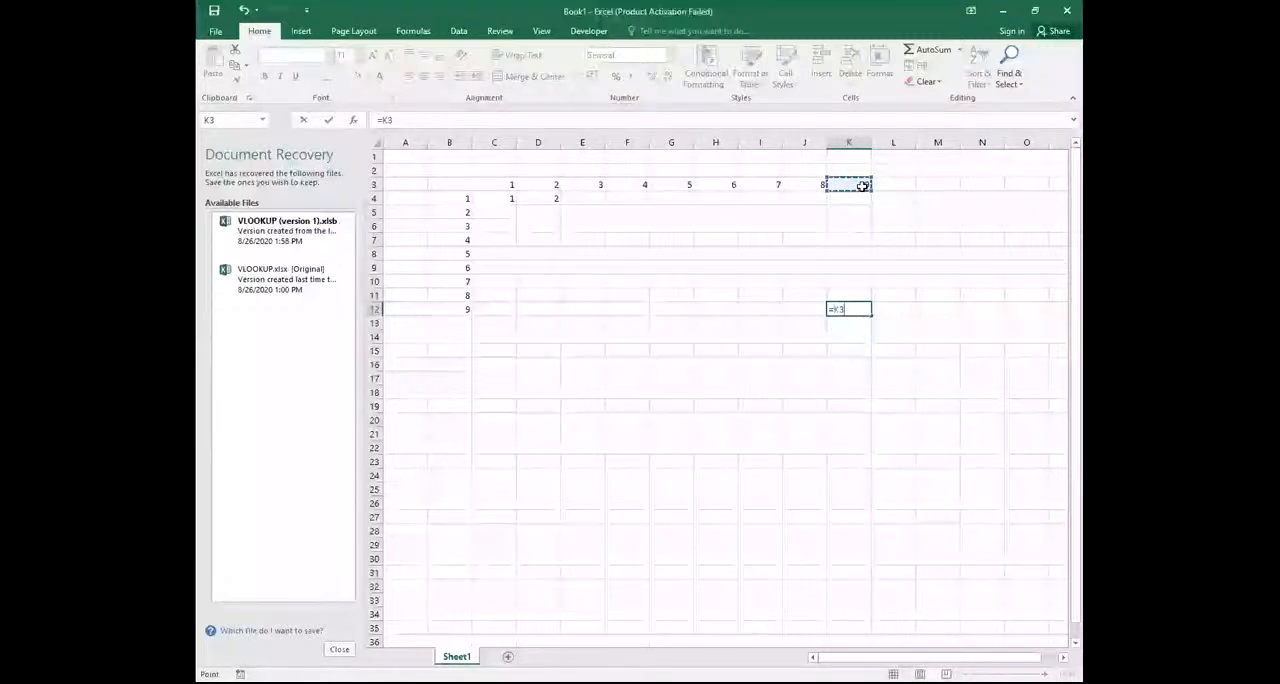
{"action": "type", "text": "*"}
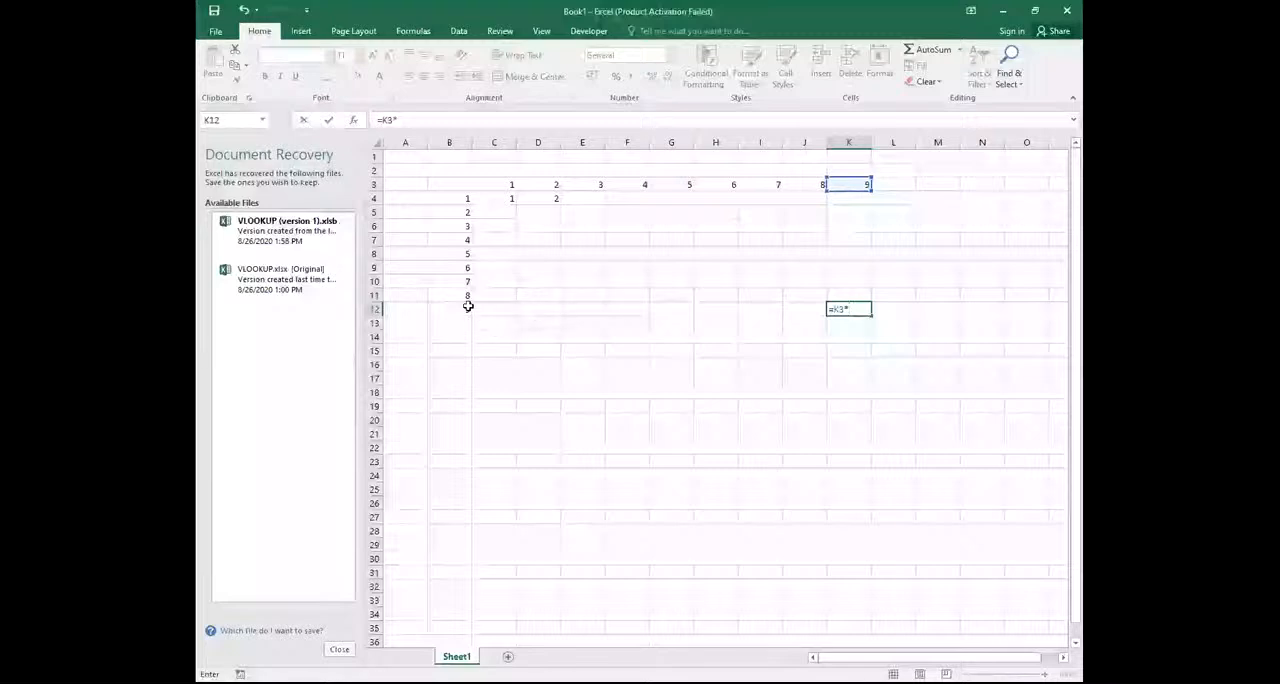
{"action": "left_click", "coordinate": [465, 307]}
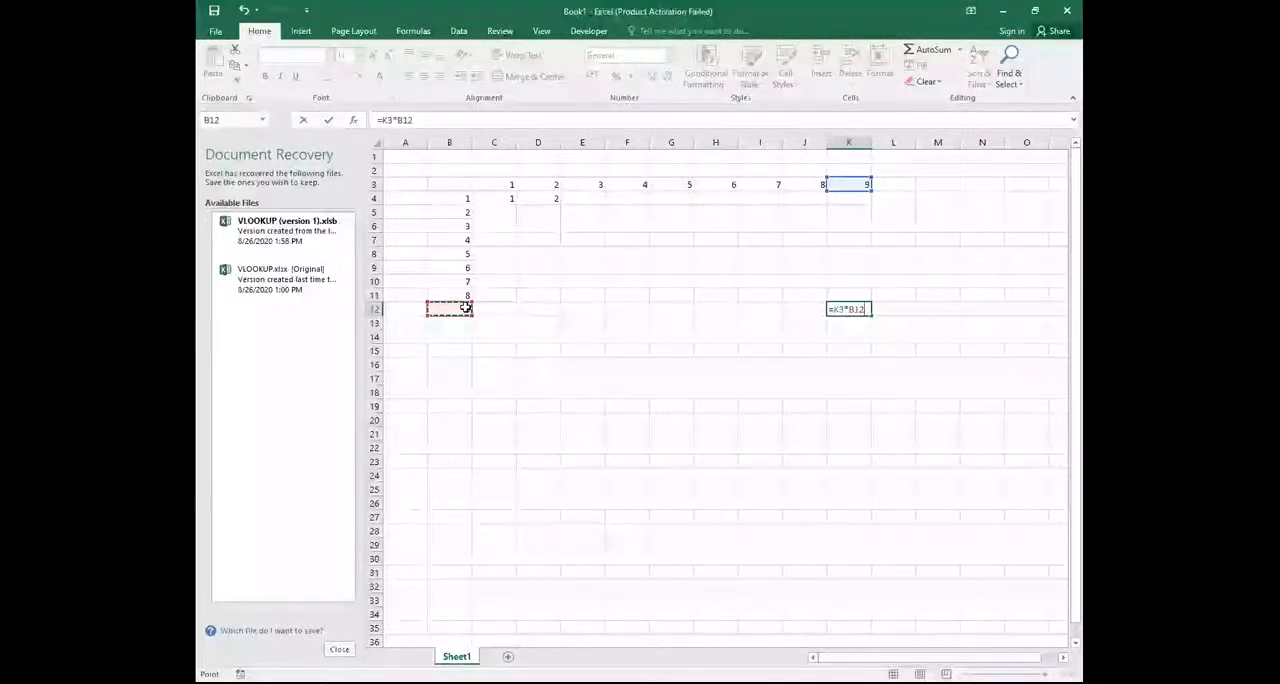
{"action": "key", "text": "Return"}
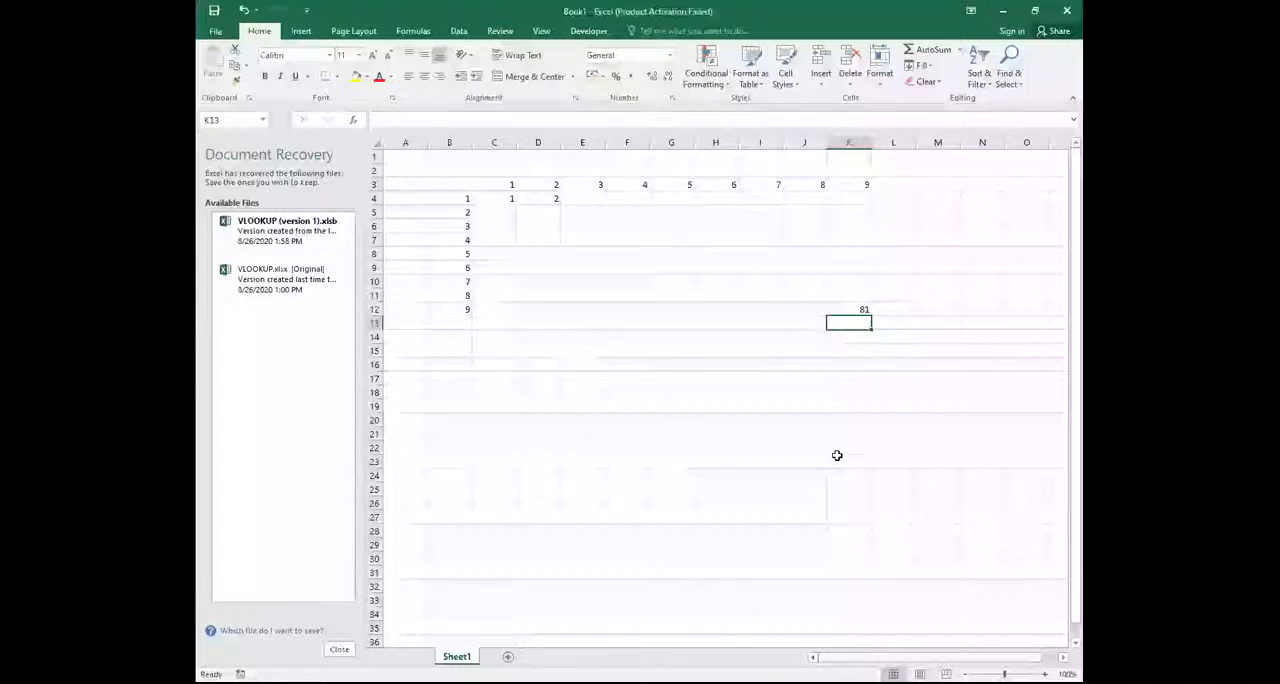
Replace the content of cell C4 by entering the formula =C3*B4 again
{"action": "left_click", "coordinate": [505, 198]}
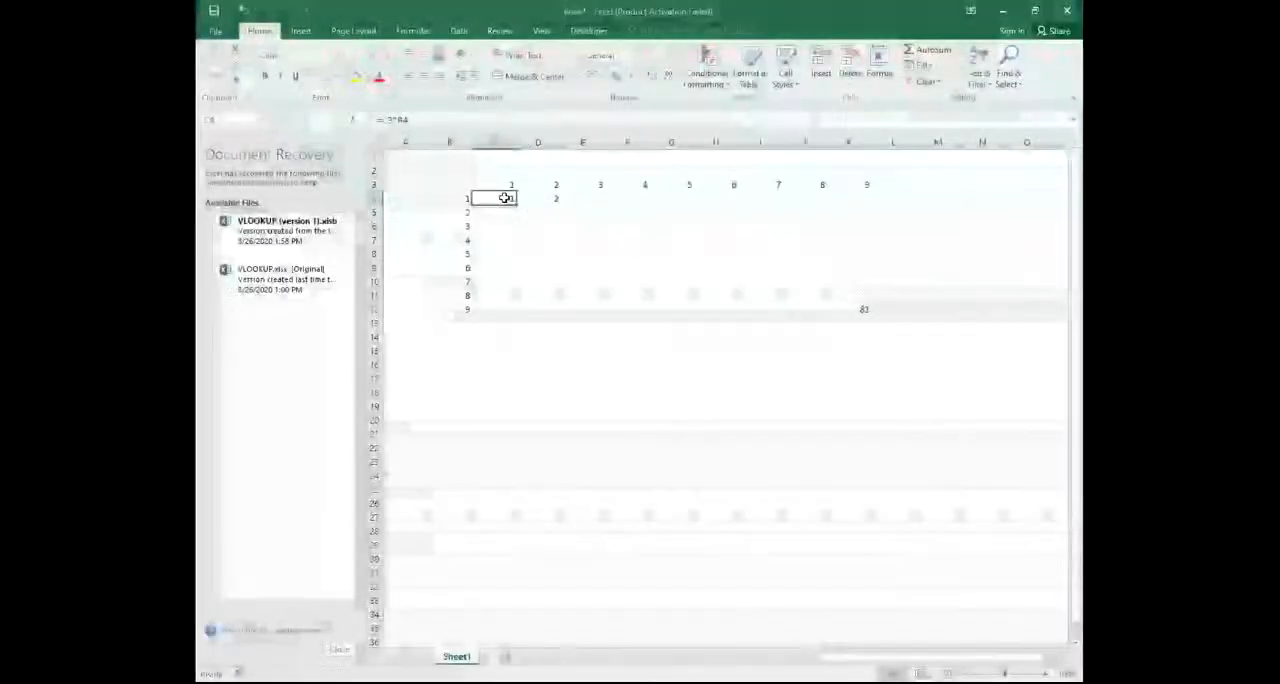
{"action": "type", "text": "="}
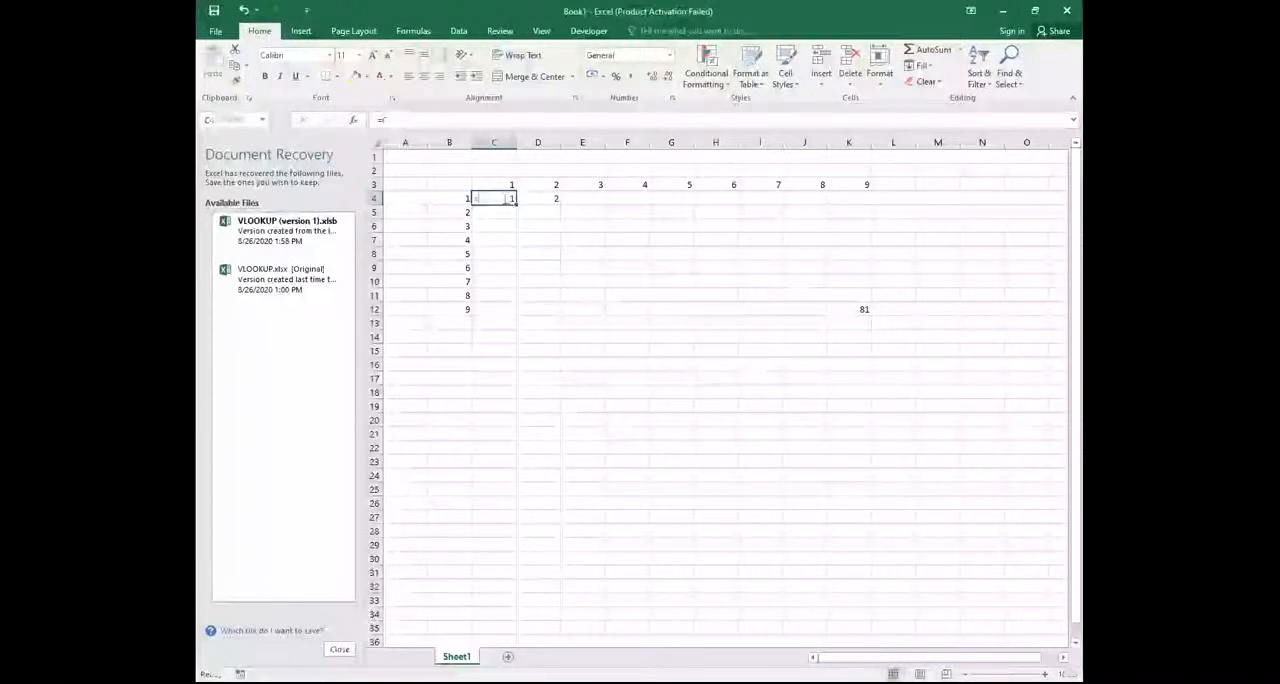
{"action": "left_click", "coordinate": [503, 184]}
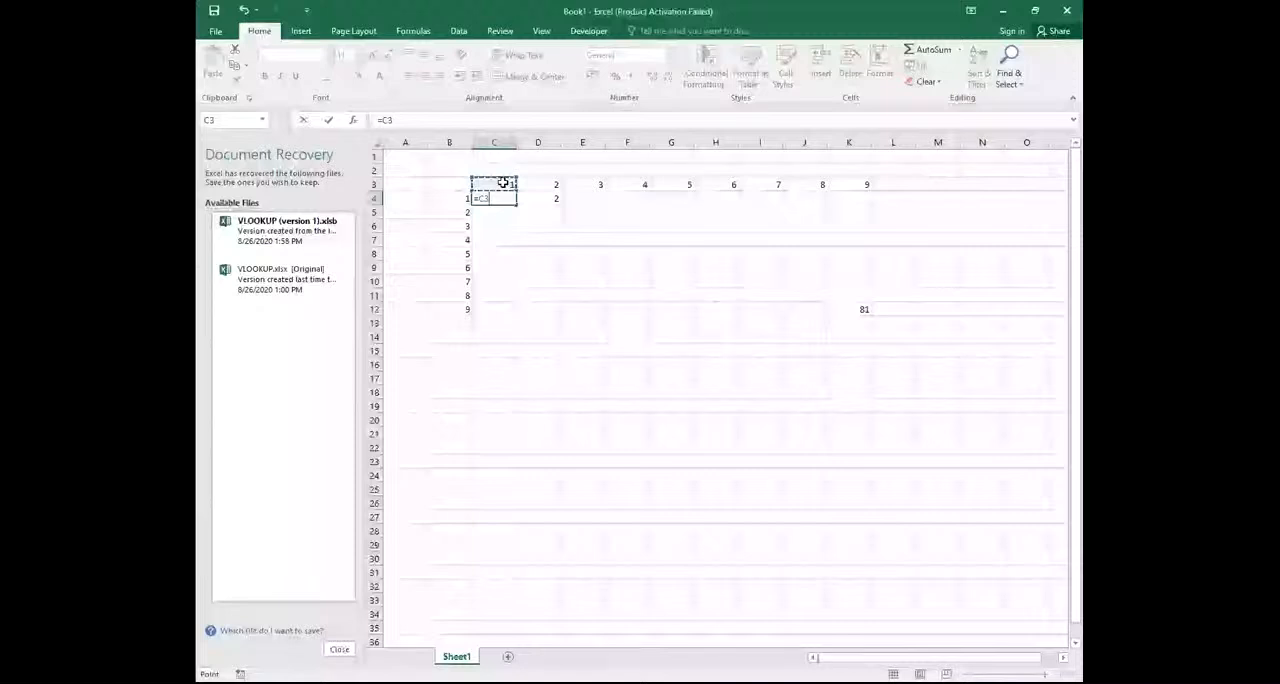
{"action": "type", "text": "*"}
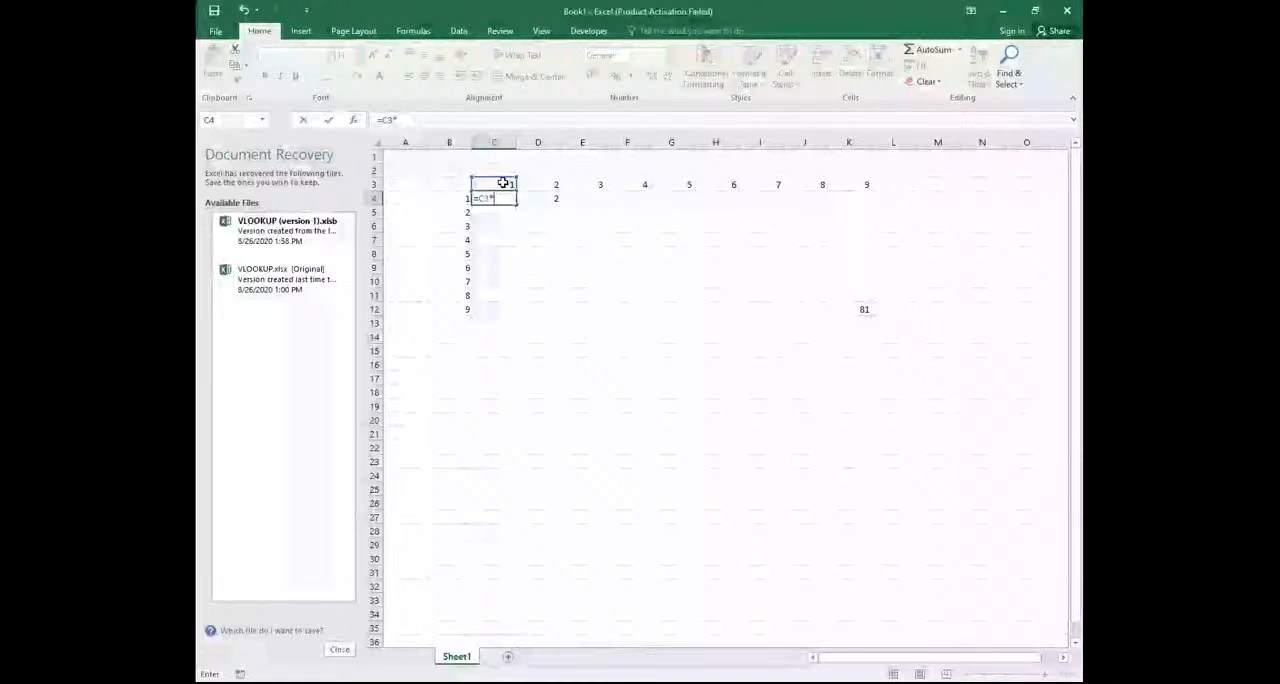
{"action": "left_click", "coordinate": [466, 196]}
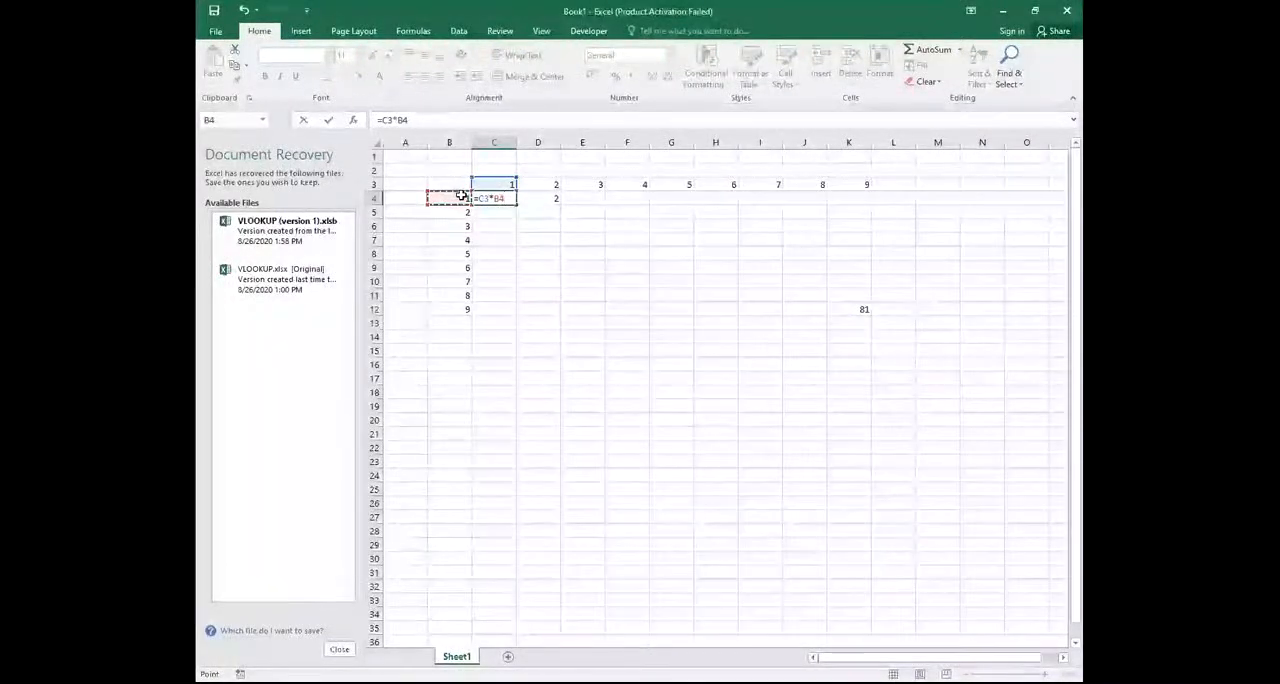
{"action": "key", "text": "Return"}
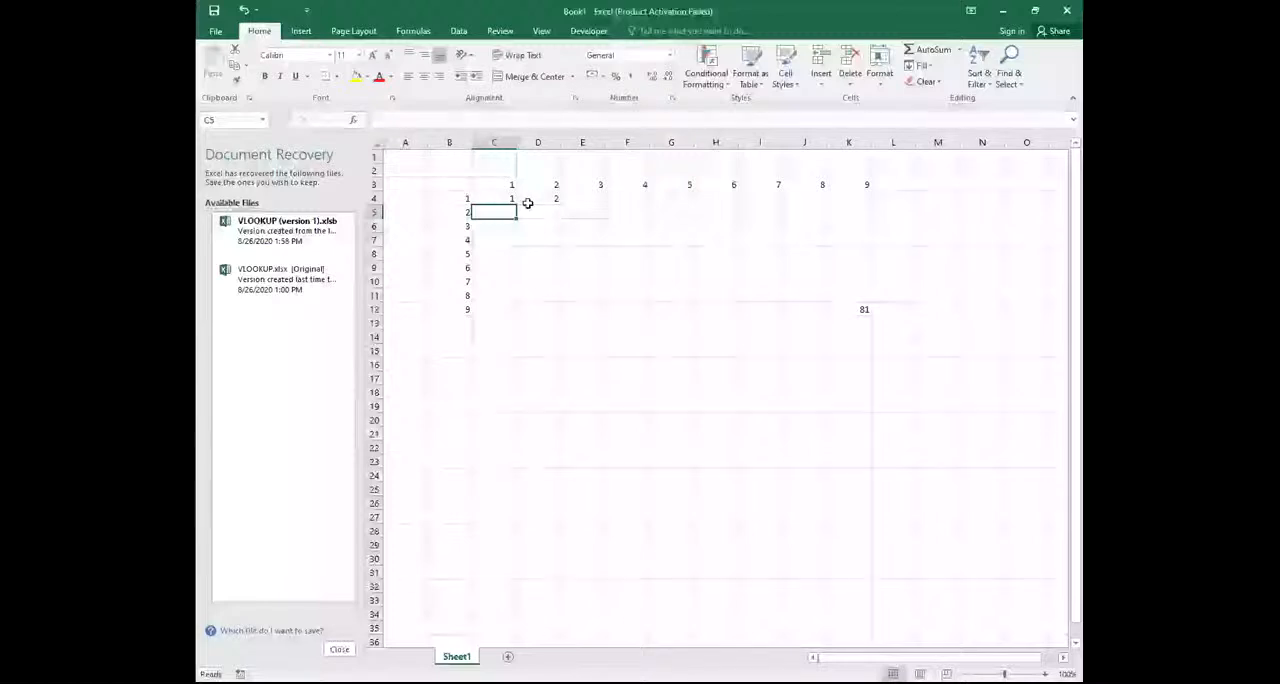
Try filling the relative-reference formula from cell C4 down through C12
{"action": "left_click", "coordinate": [507, 199]}
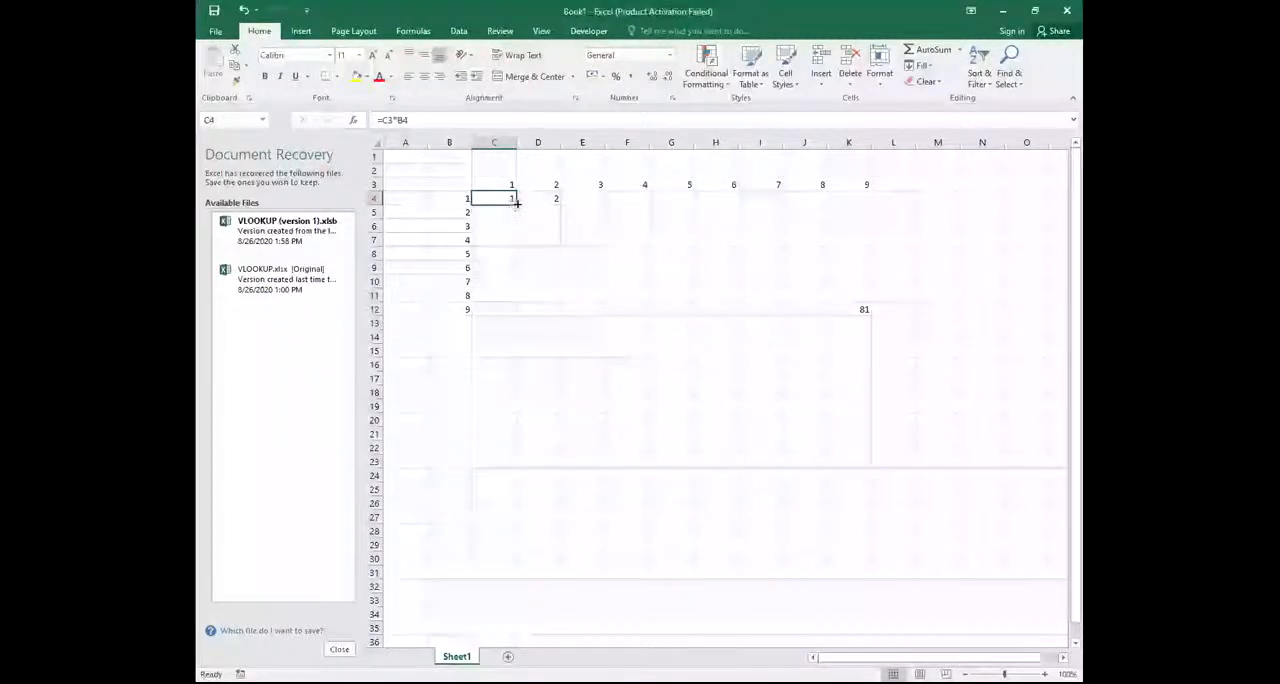
{"action": "left_click_drag", "start_coordinate": [517, 202], "coordinate": [518, 313]}
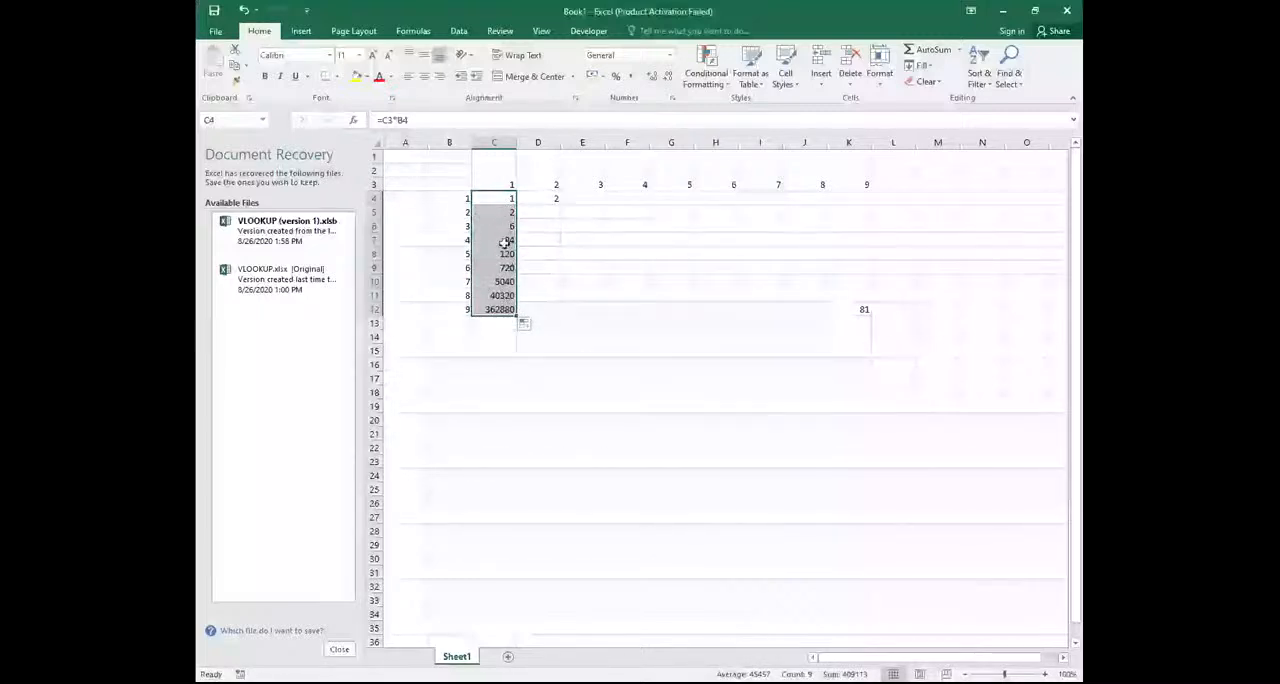
{"action": "left_click", "coordinate": [609, 265]}
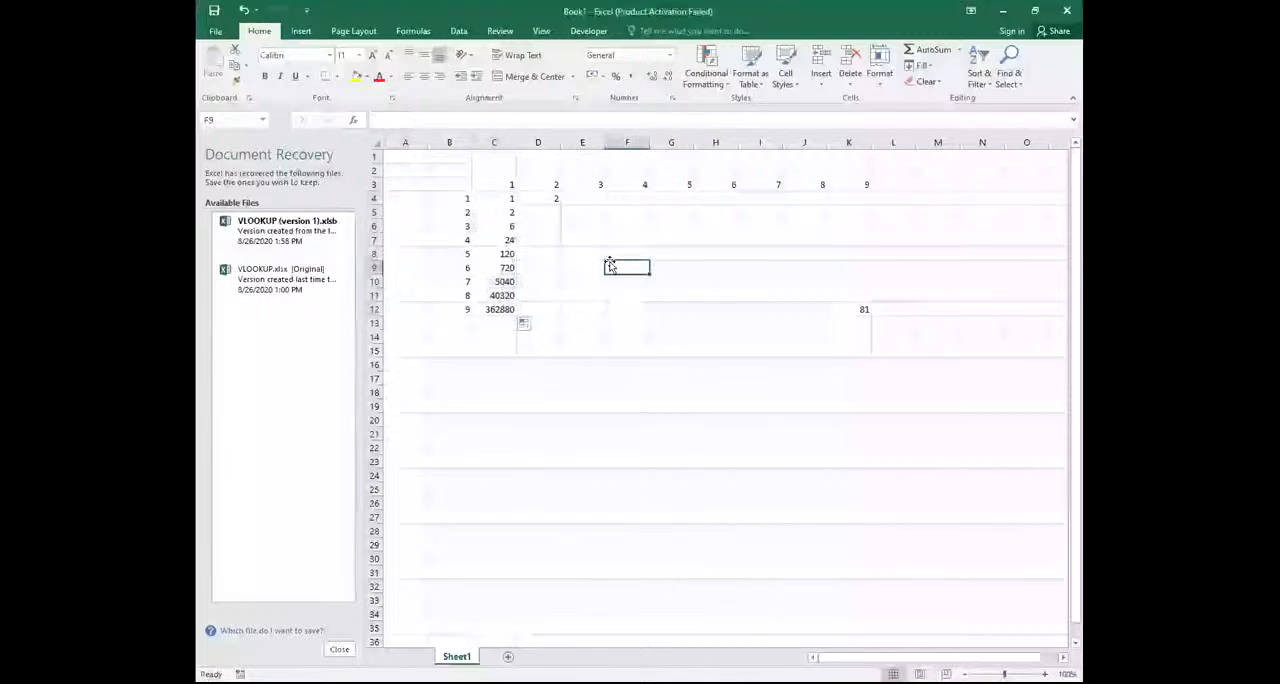
{"action": "left_click", "coordinate": [507, 196]}
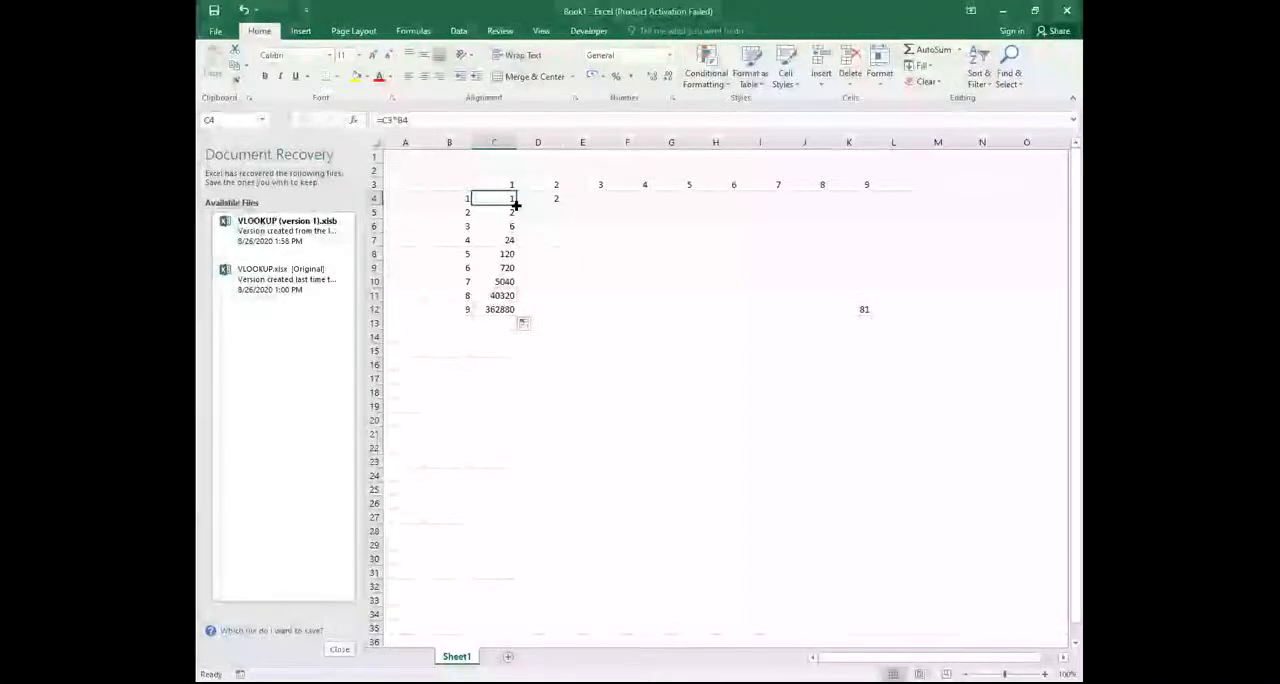
{"action": "left_click_drag", "start_coordinate": [515, 204], "coordinate": [531, 310]}
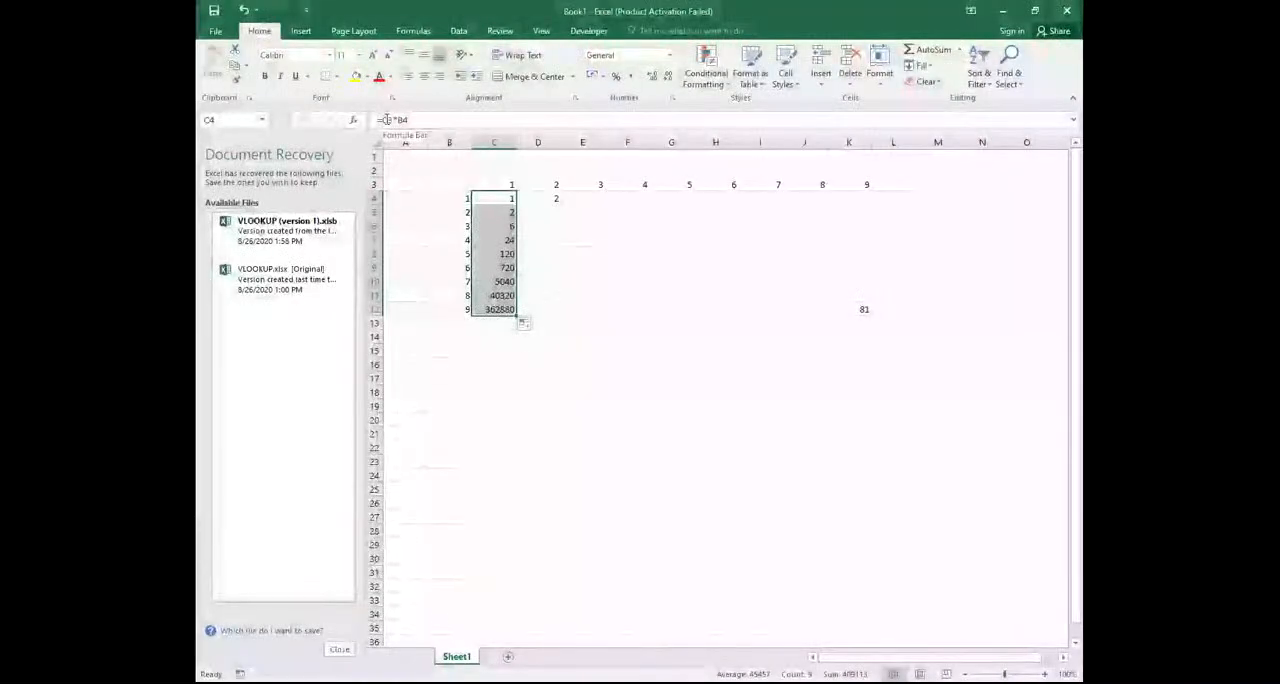
Change the formula in cell C4 to =C$3*$B4 so that row 3 and column B stay fixed
{"action": "left_click", "coordinate": [385, 119]}
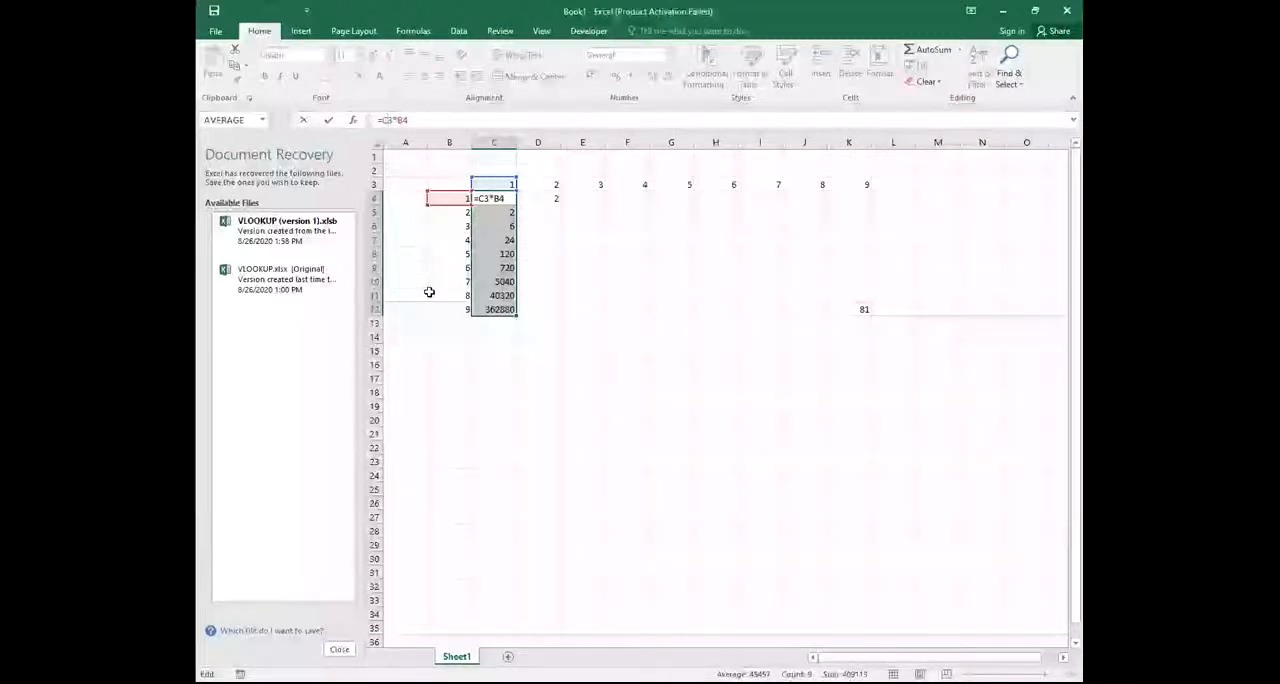
{"action": "type", "text": "$"}
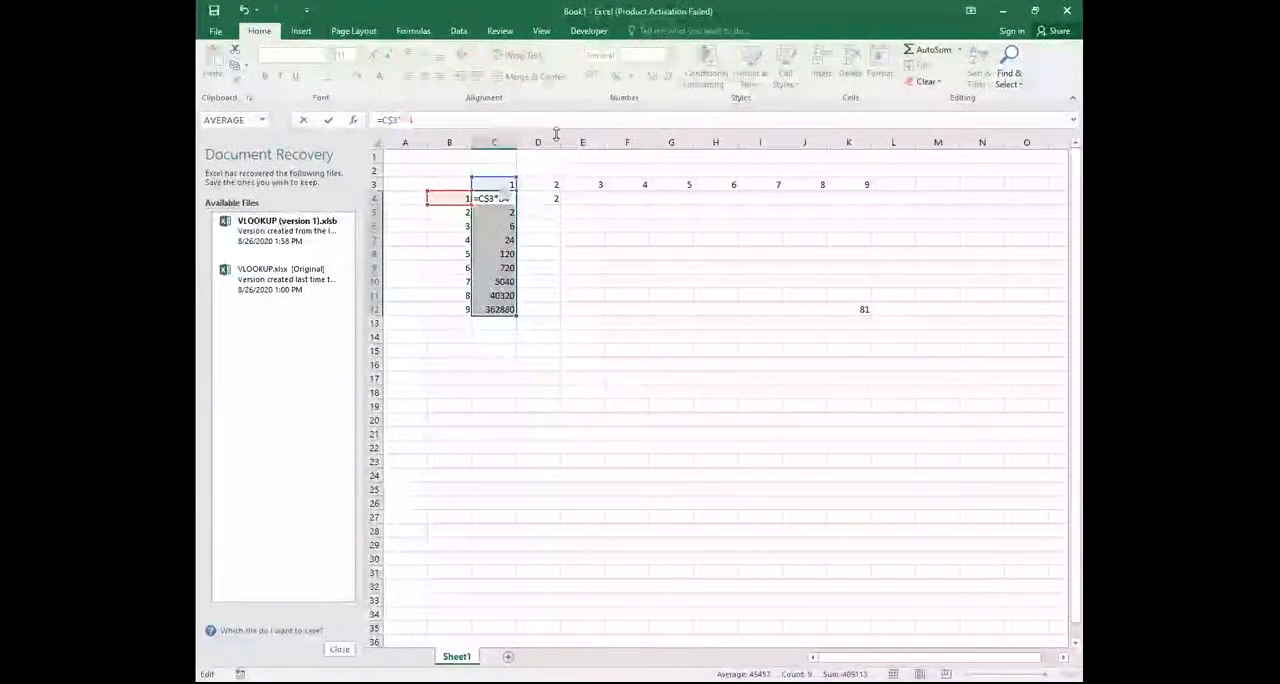
{"action": "type", "text": "$"}
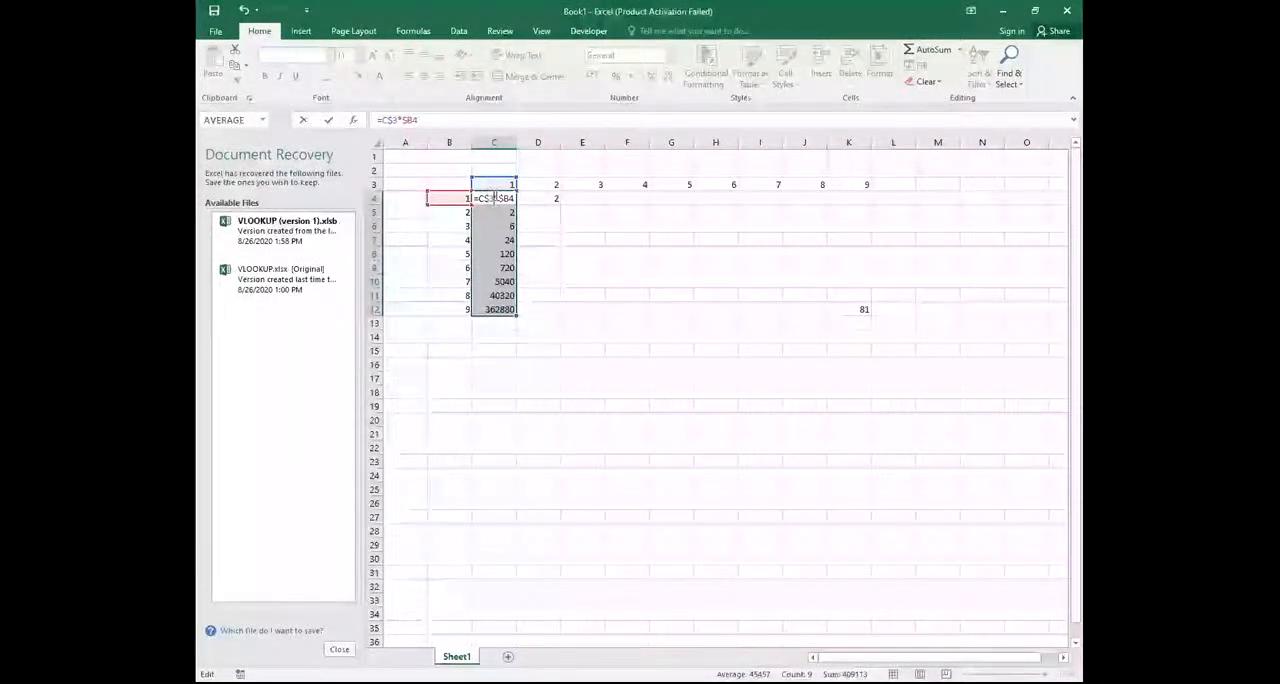
{"action": "key", "text": "Return"}
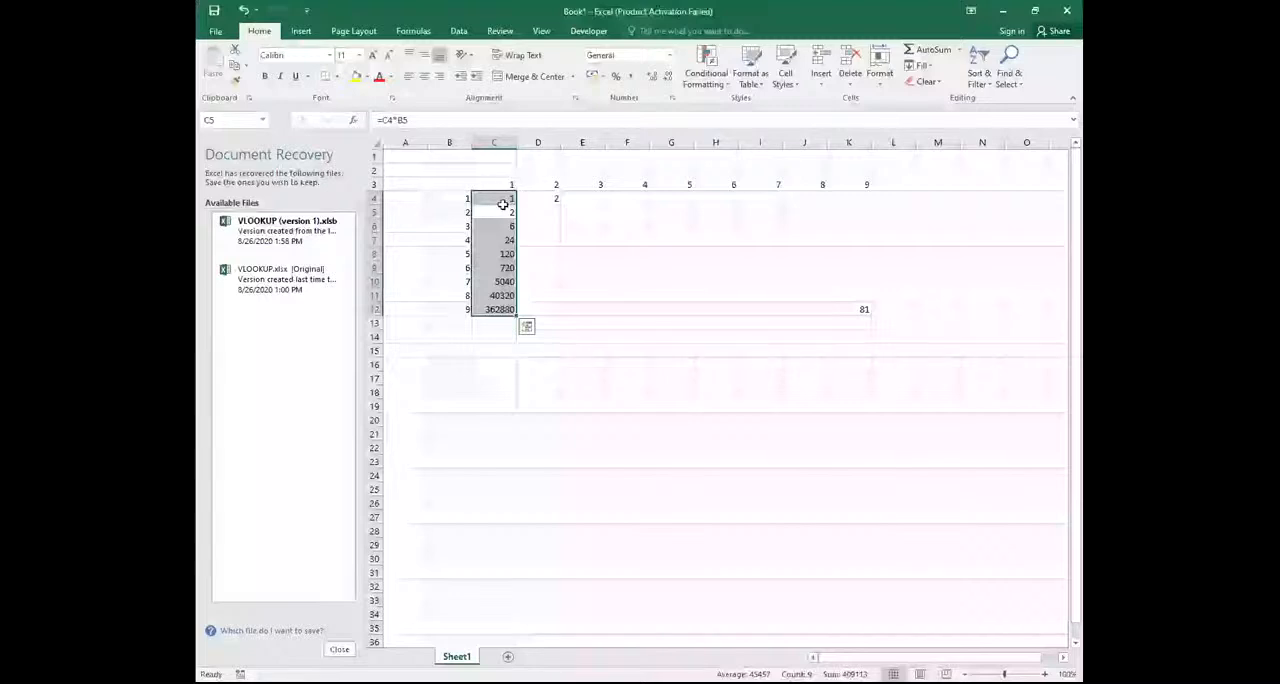
Fill the mixed-reference formula from C4 down to C12 and across to column K to complete the multiplication table
{"action": "left_click", "coordinate": [503, 198]}
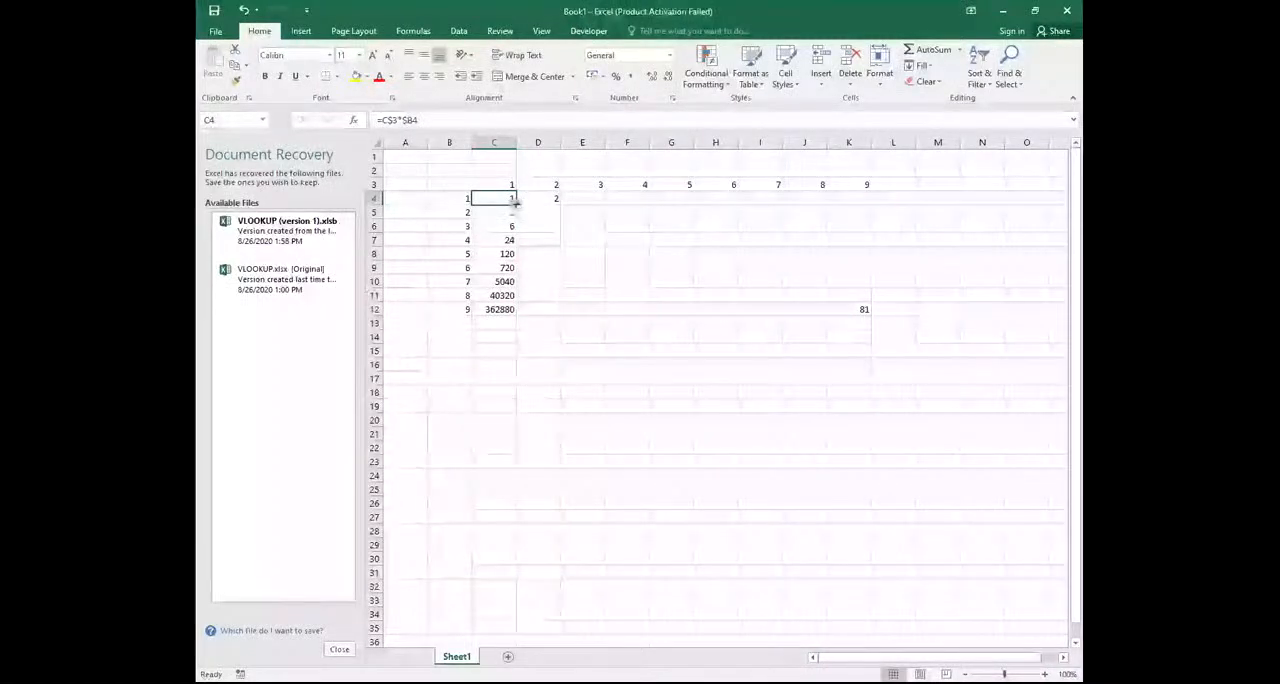
{"action": "left_click_drag", "start_coordinate": [515, 203], "coordinate": [531, 312]}
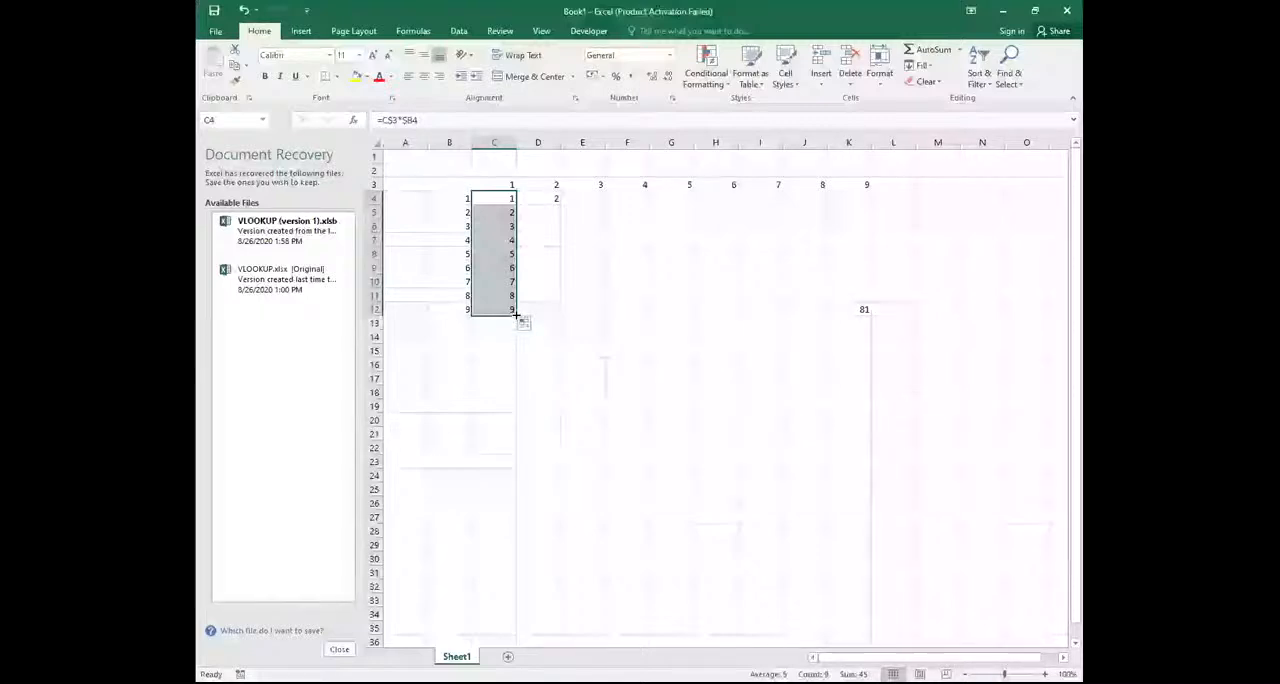
{"action": "left_click_drag", "start_coordinate": [517, 314], "coordinate": [865, 314]}
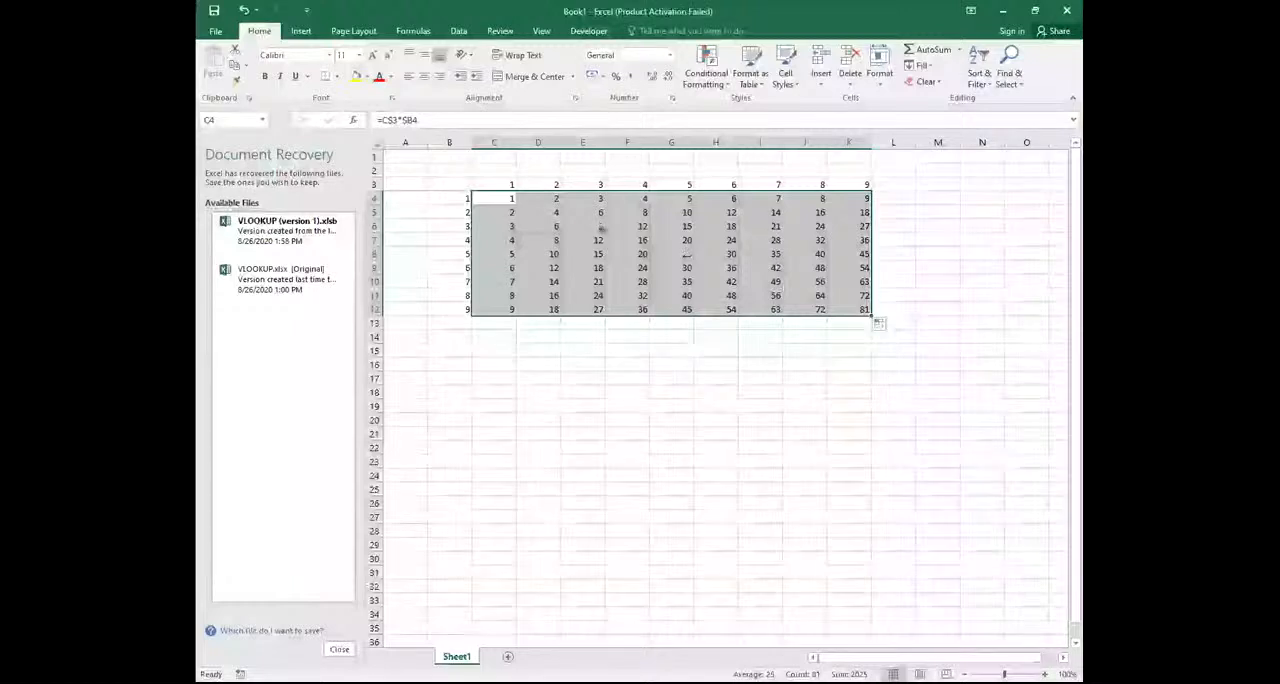
Select the whole table range B2:K12 and delete its contents
{"action": "left_click", "coordinate": [598, 463]}
{"action": "left_click", "coordinate": [449, 168]}
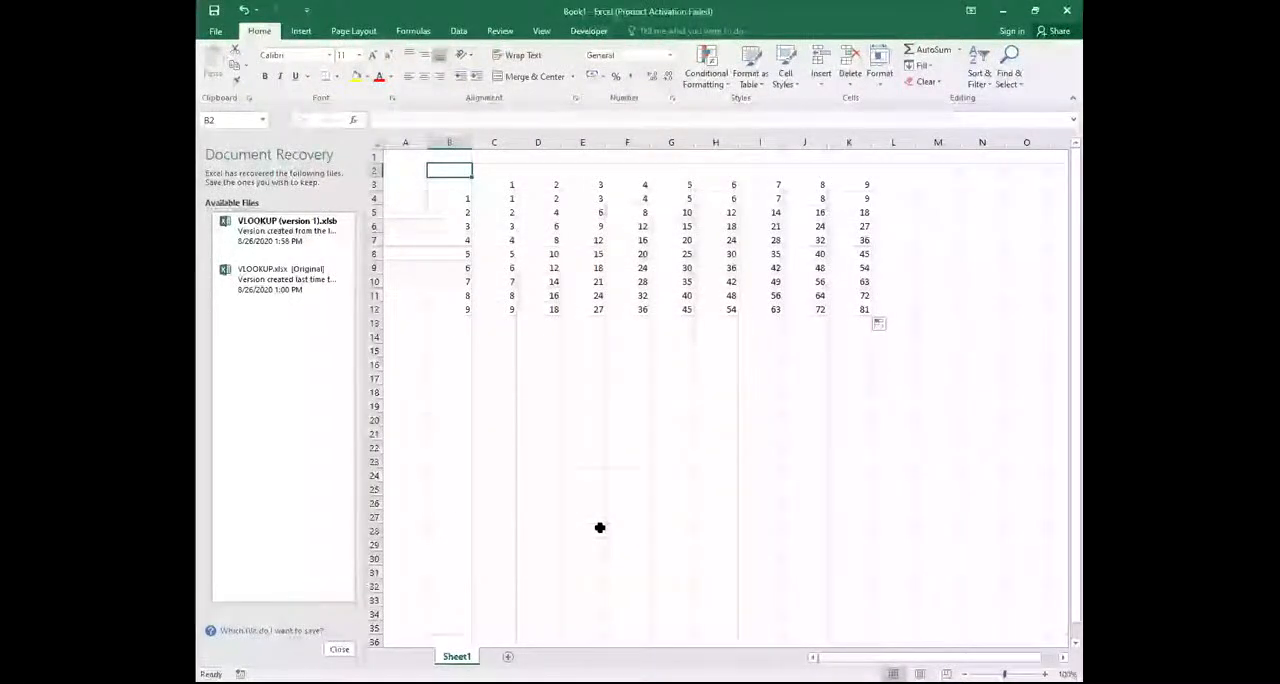
{"action": "key", "text": "ctrl+a"}
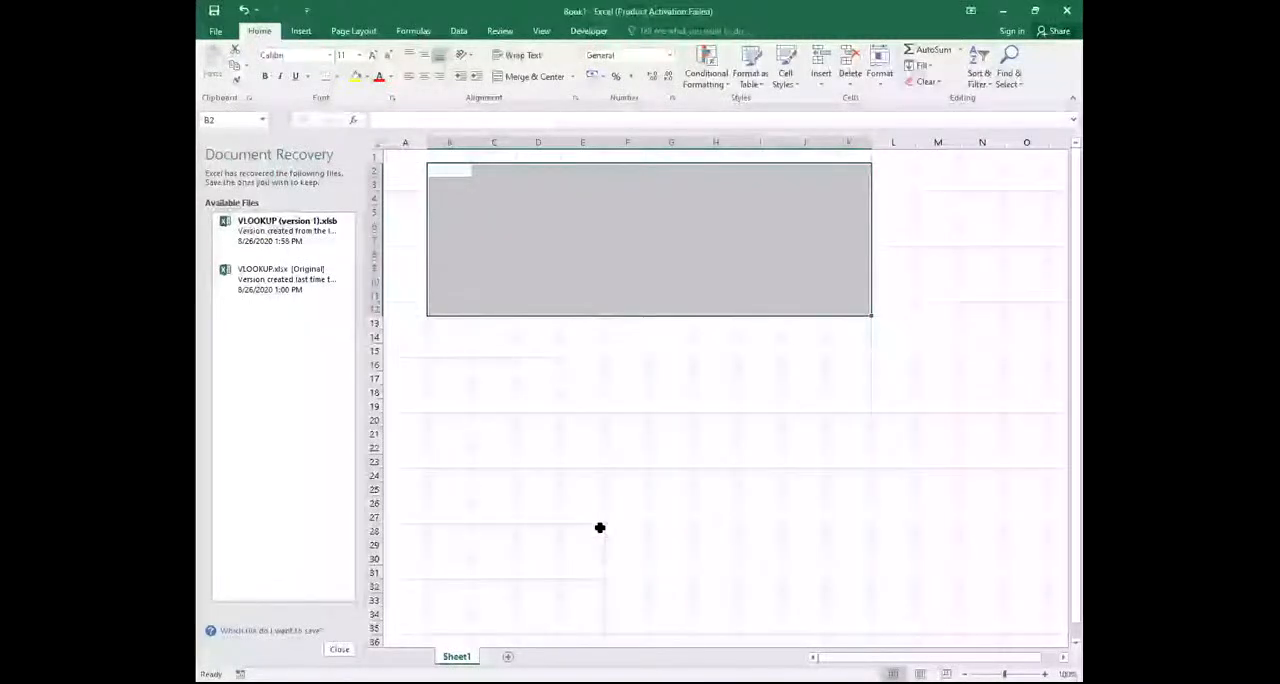
Enter 1 in cell C3 and 2 in cell D3 to start the table's header row
{"action": "left_click", "coordinate": [562, 473]}
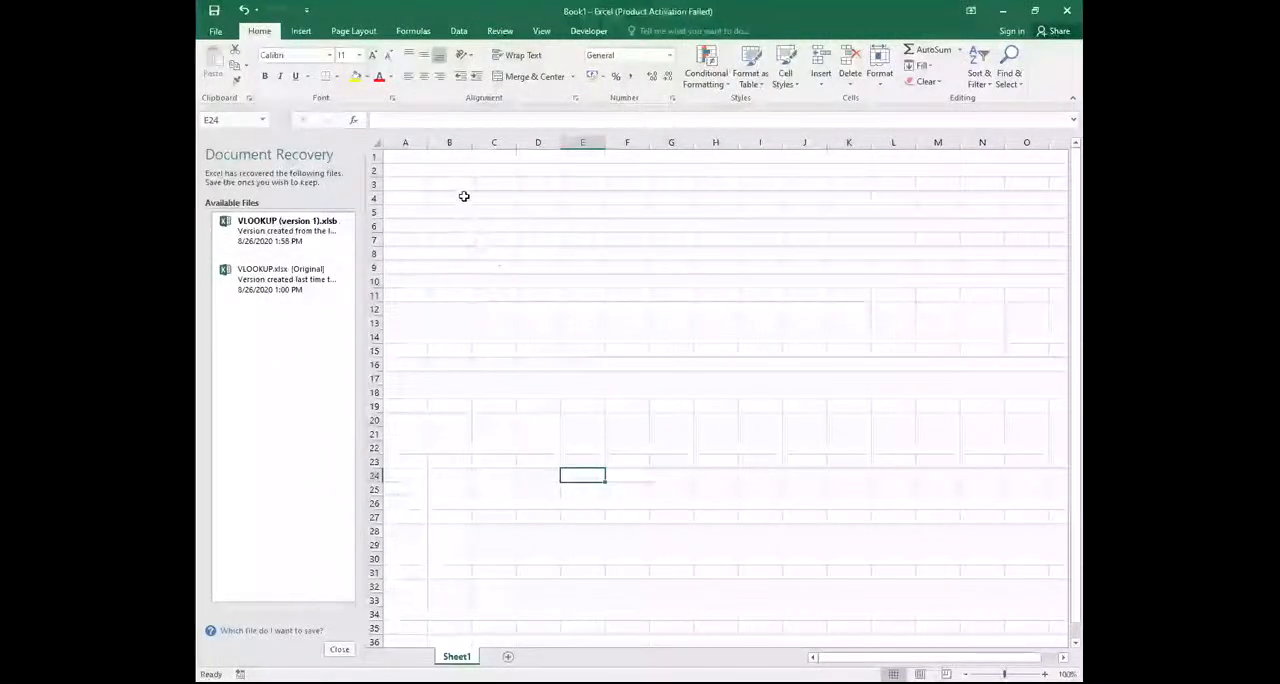
{"action": "left_click", "coordinate": [493, 185]}
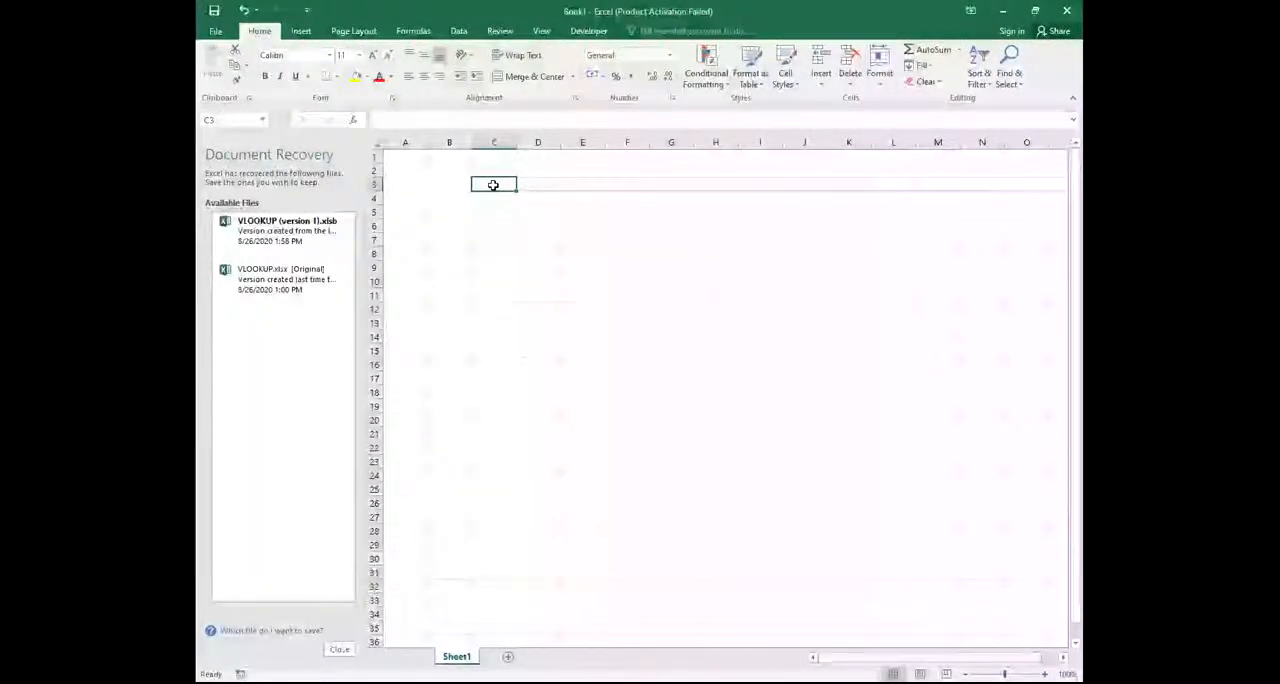
{"action": "type", "text": "1"}
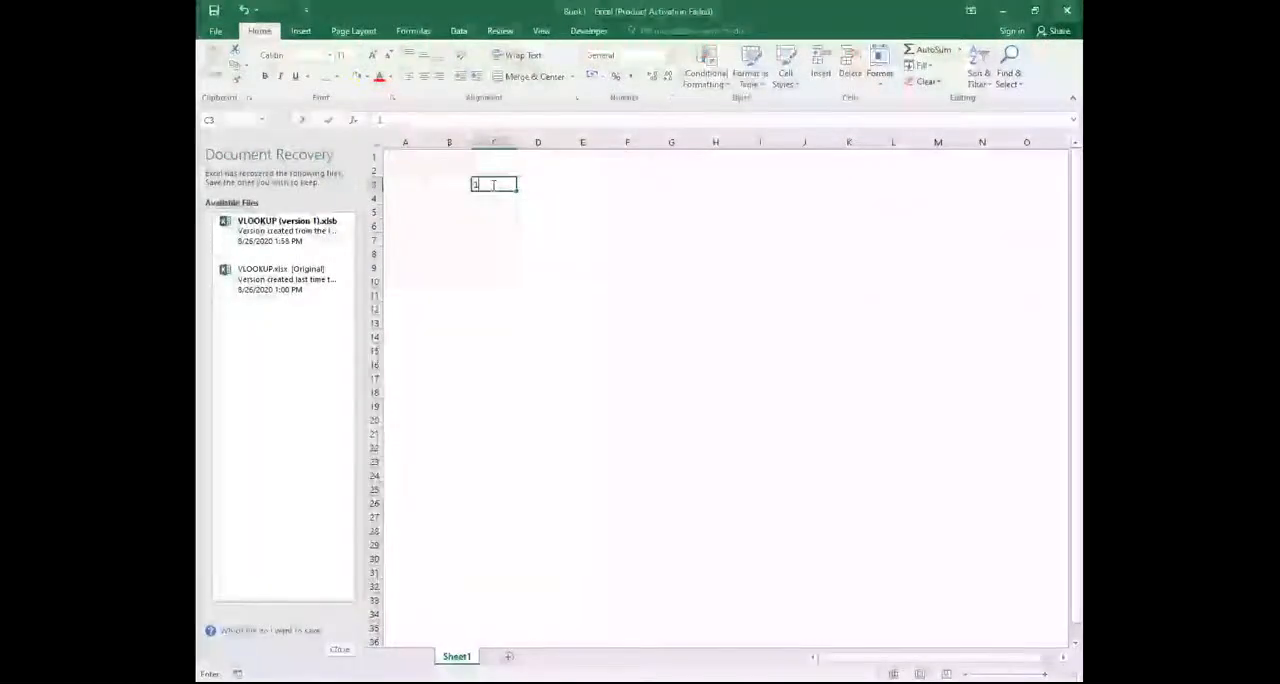
{"action": "left_click", "coordinate": [537, 184]}
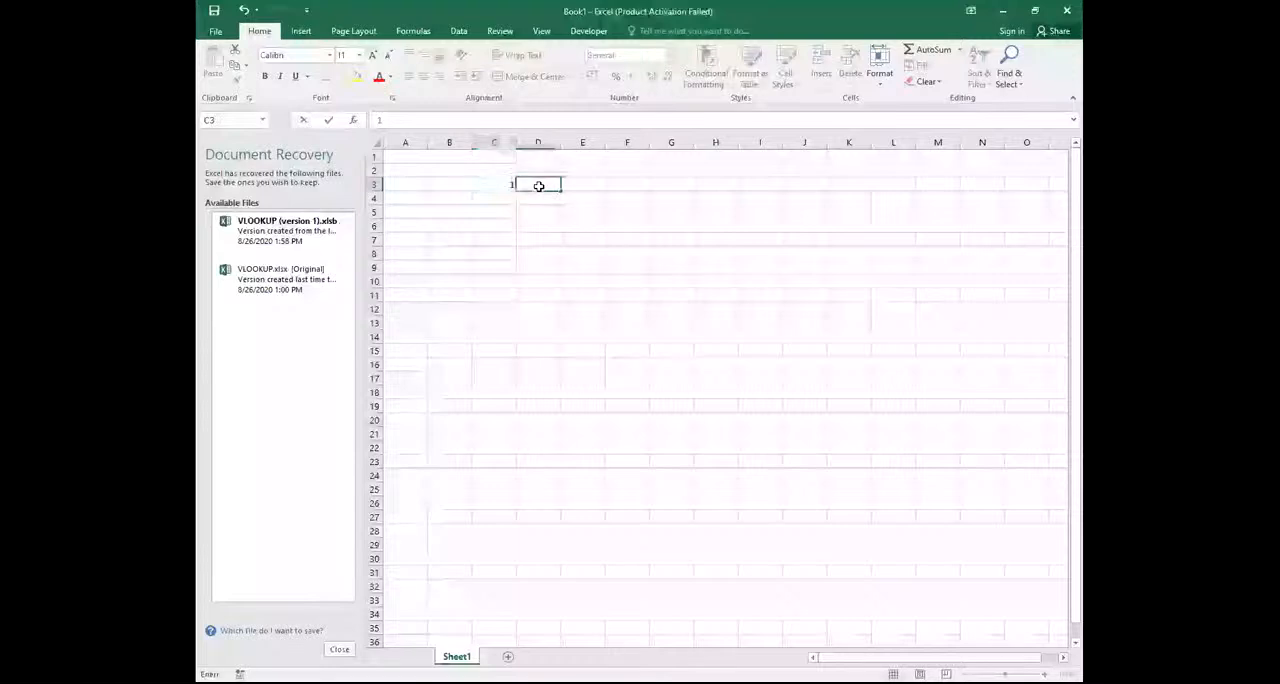
{"action": "type", "text": "2"}
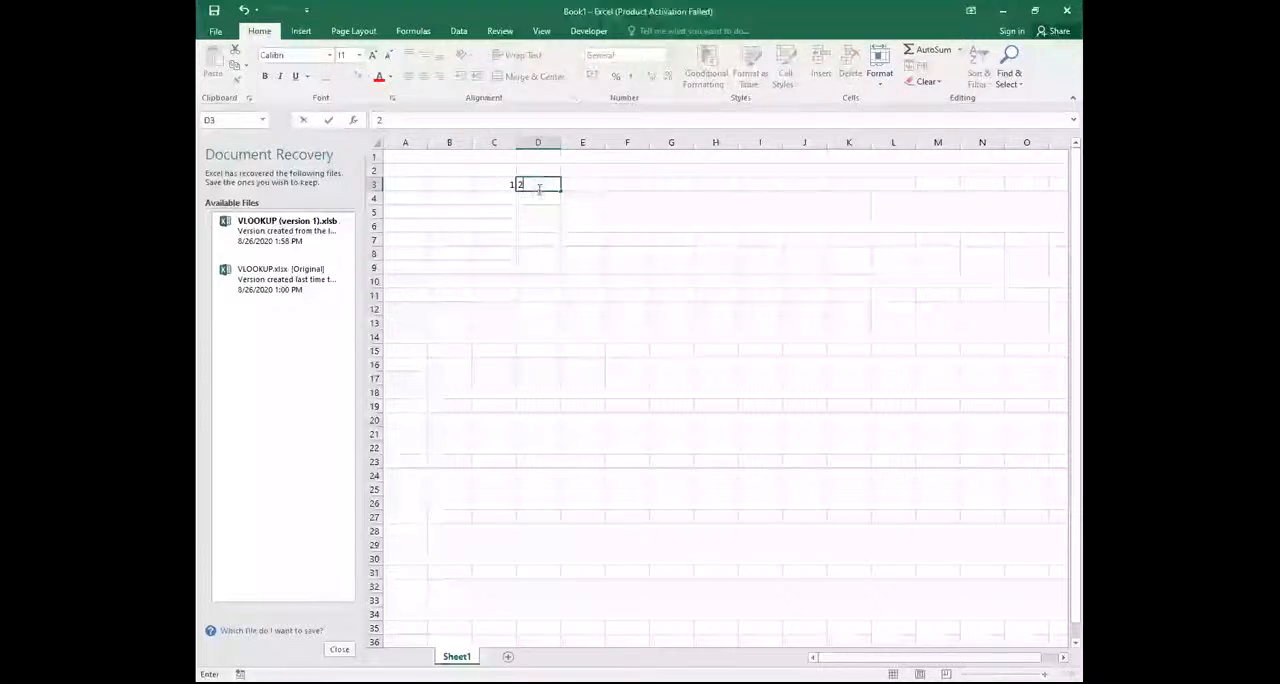
{"action": "key", "text": "Return"}
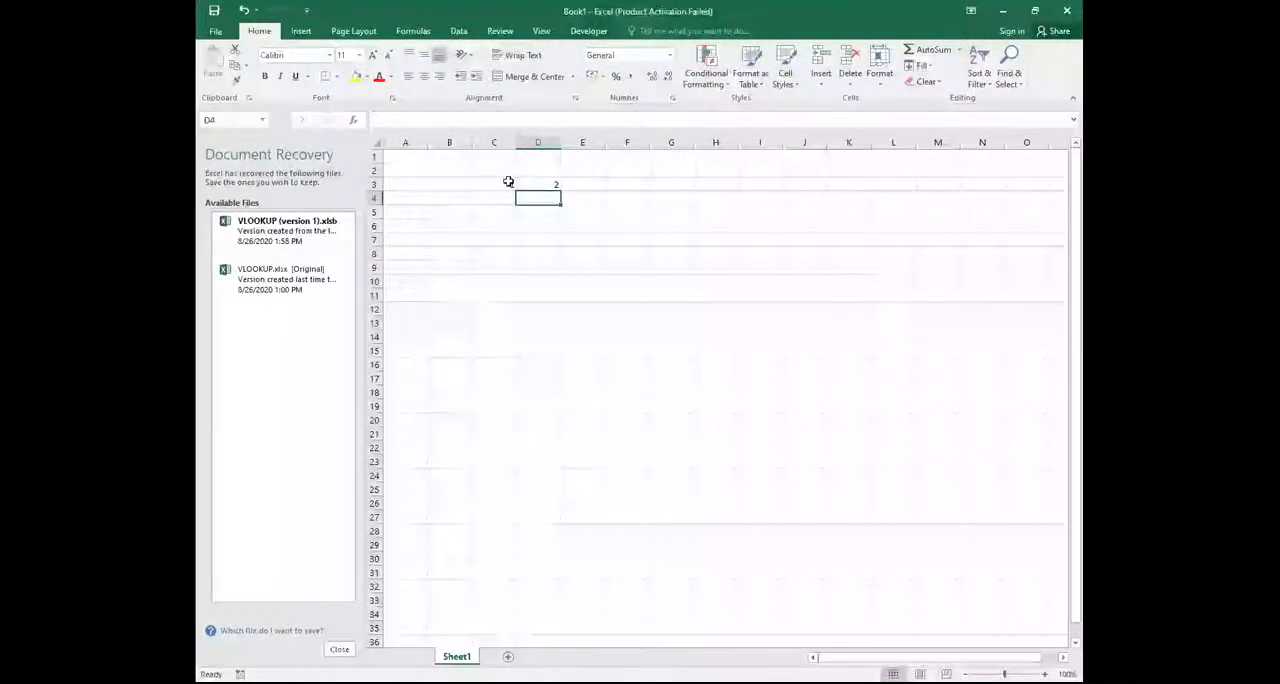
{"action": "left_click", "coordinate": [494, 183]}
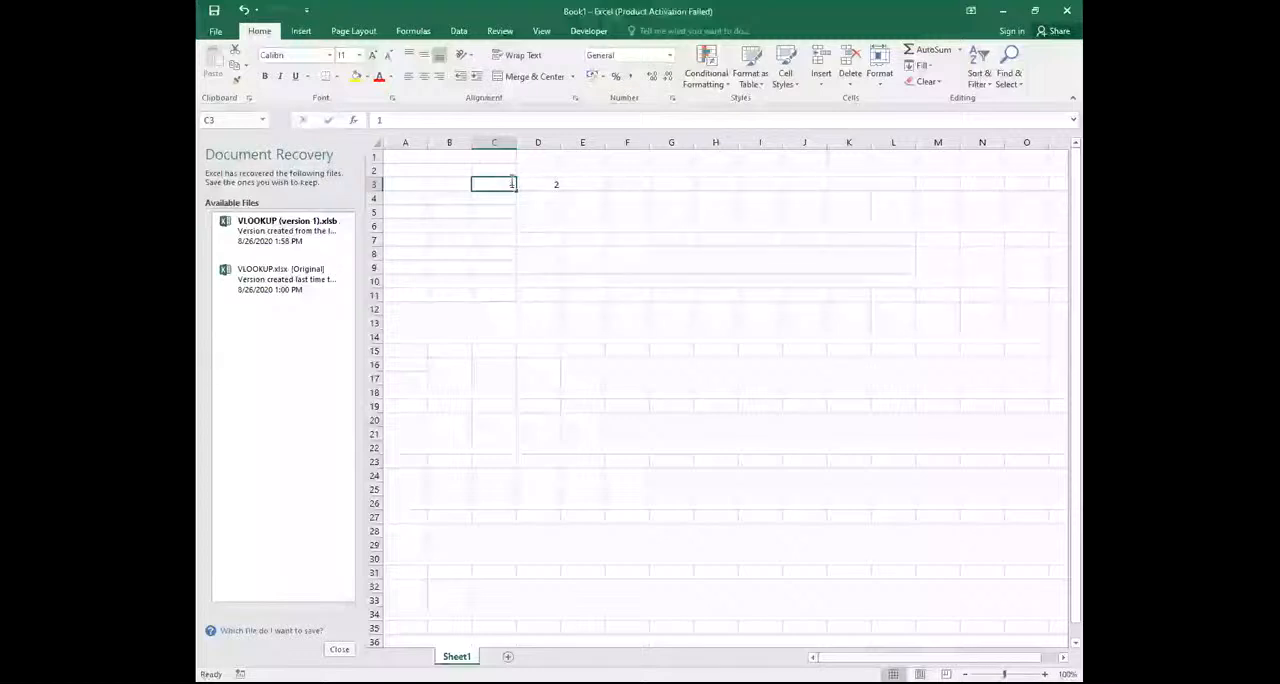
{"action": "double_click", "coordinate": [484, 187]}
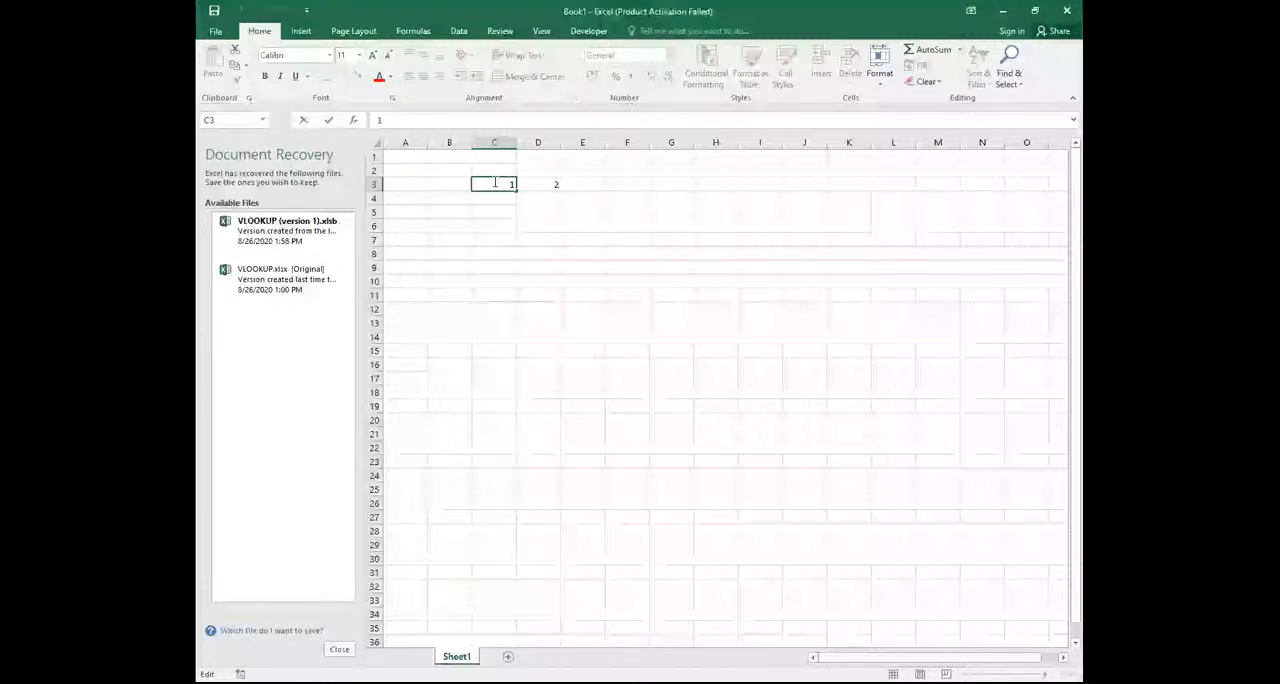
{"action": "left_click_drag", "start_coordinate": [494, 183], "coordinate": [549, 183]}
{"action": "left_click", "coordinate": [566, 226]}
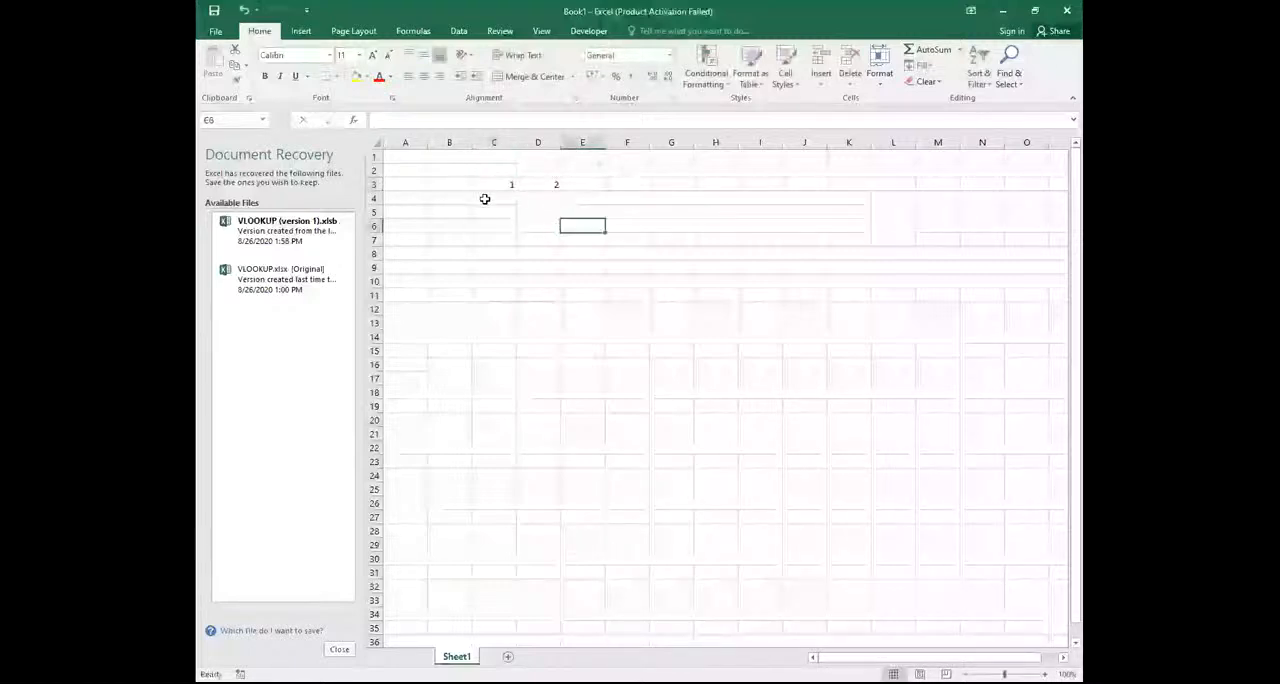
{"action": "left_click", "coordinate": [491, 184]}
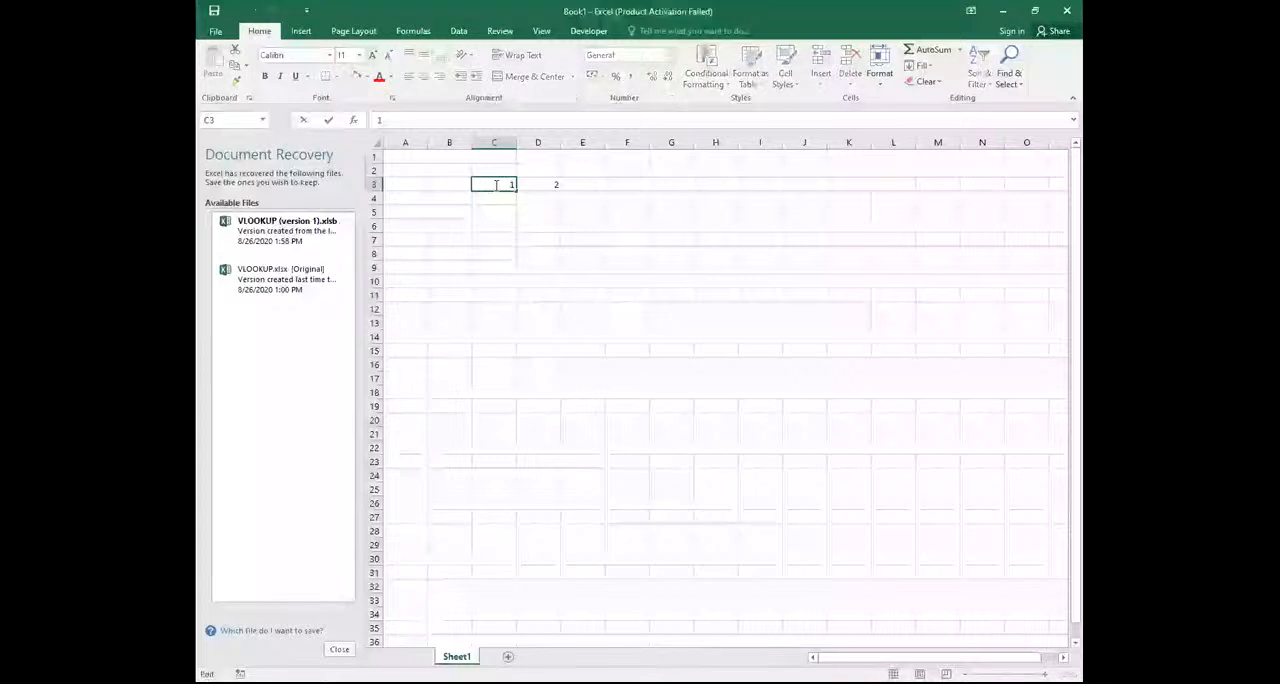
{"action": "left_click", "coordinate": [549, 212]}
Extend the number series from C3:D3 across row 3 to 9 in column K
{"action": "left_click", "coordinate": [500, 183]}
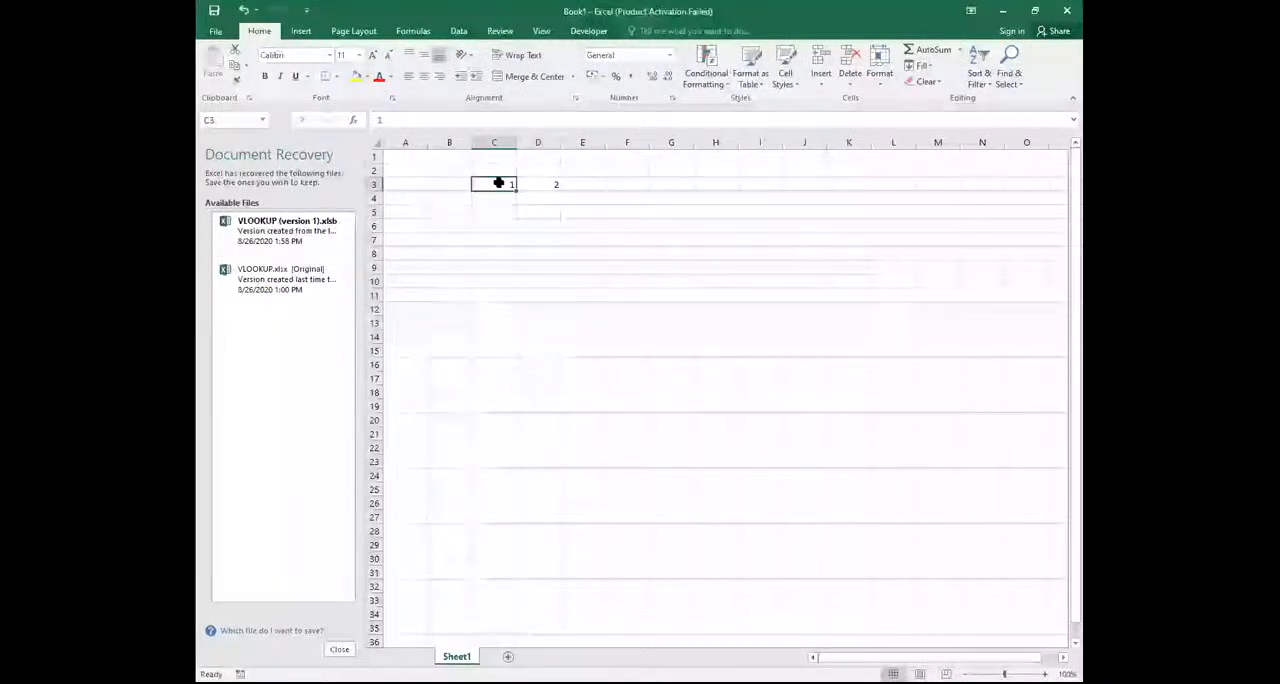
{"action": "left_click_drag", "start_coordinate": [500, 183], "coordinate": [551, 182]}
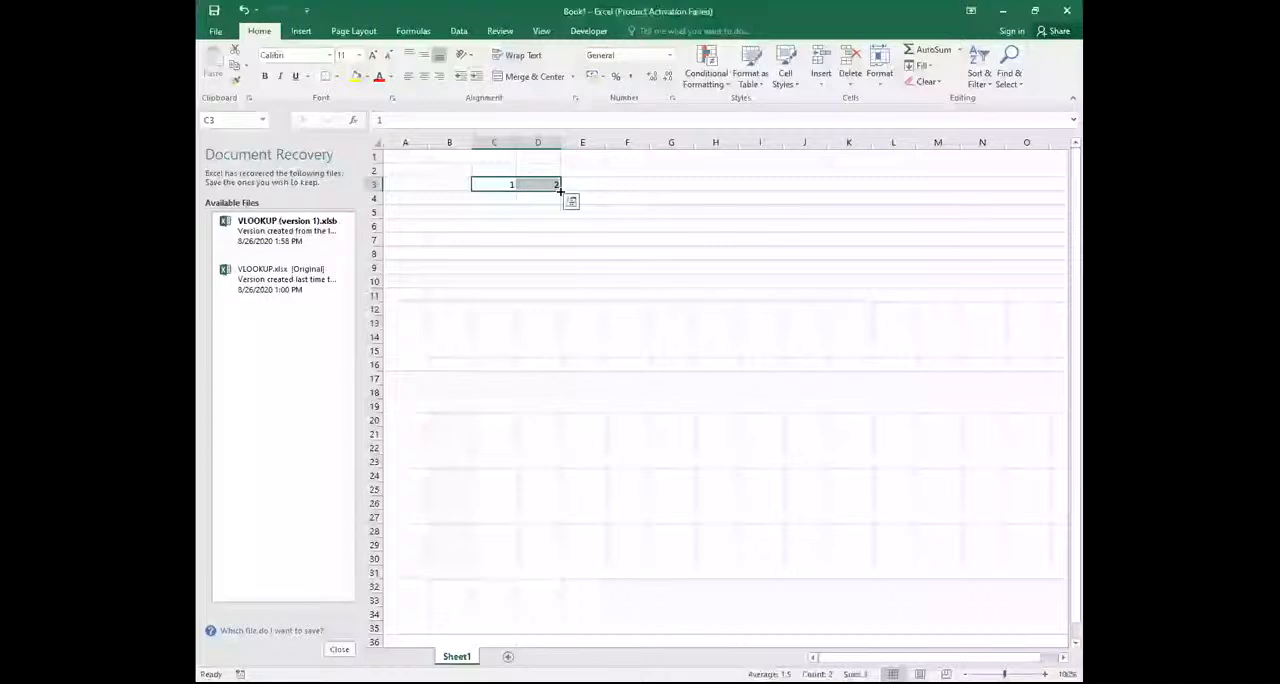
{"action": "left_click_drag", "start_coordinate": [559, 190], "coordinate": [559, 190]}
{"action": "left_click_drag", "start_coordinate": [559, 190], "coordinate": [855, 185]}
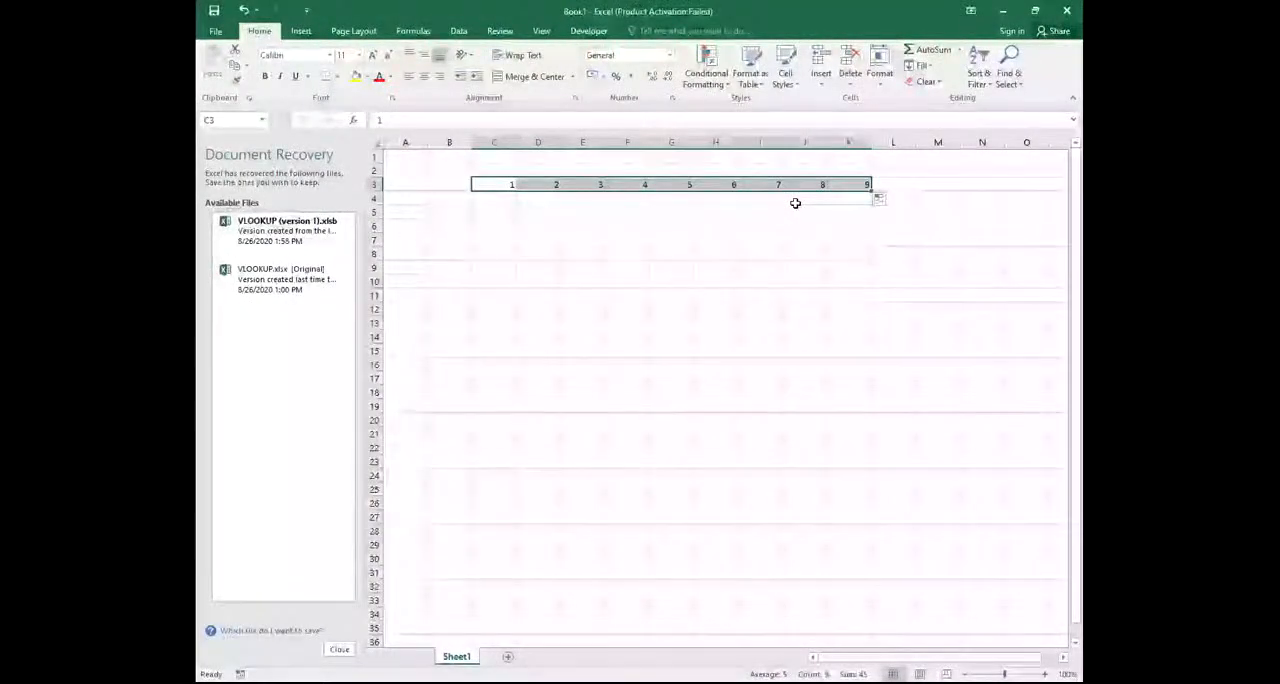
Enter 1 in B4 and 2 in B5, and extend the series down column B to 9 in B12
{"action": "left_click", "coordinate": [457, 203]}
{"action": "type", "text": "1"}
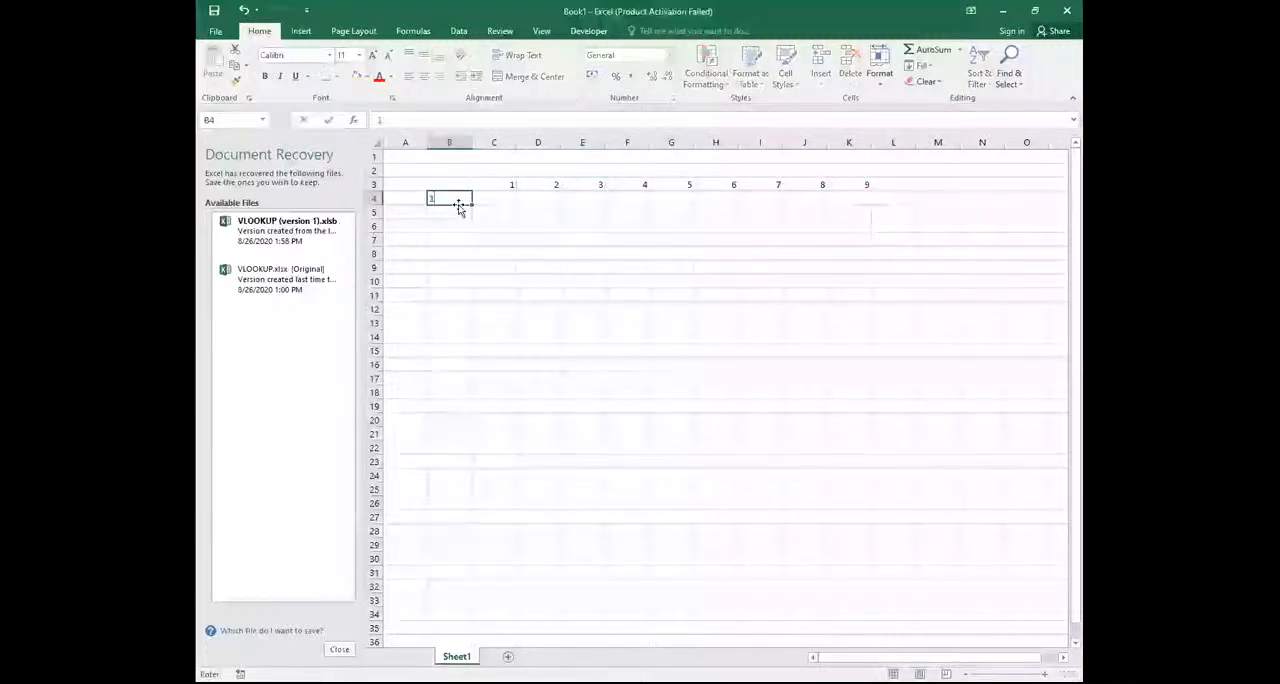
{"action": "key", "text": "Return"}
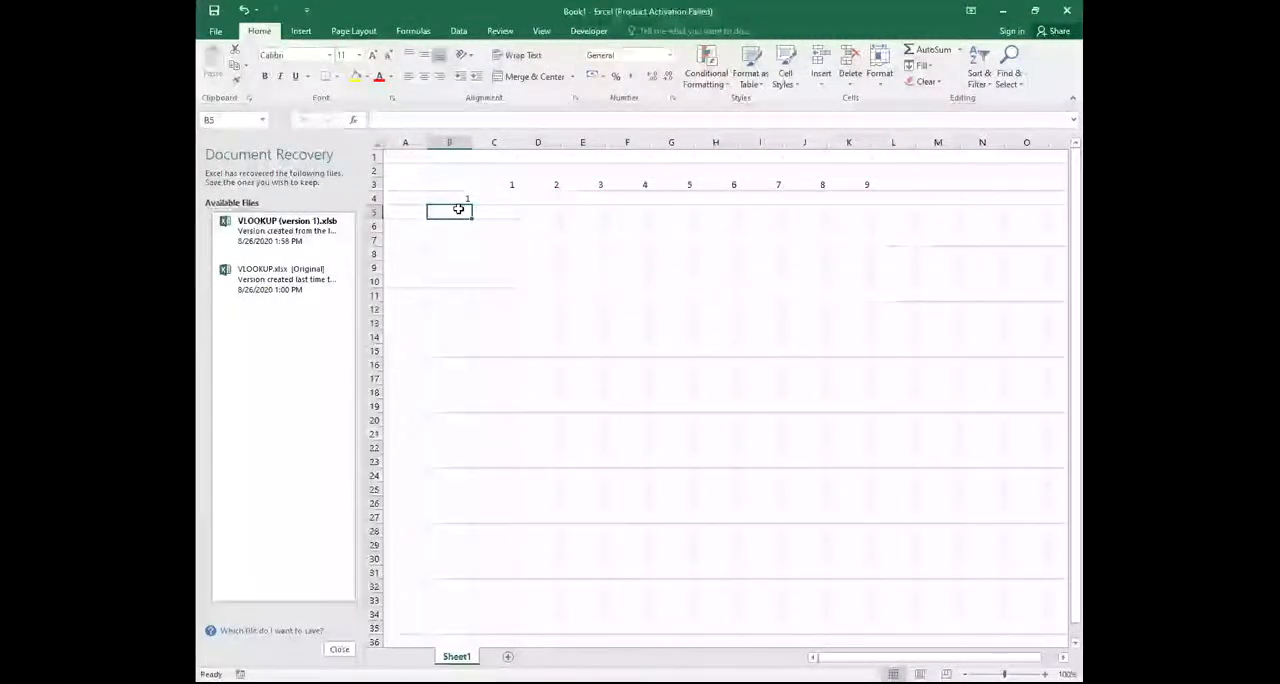
{"action": "type", "text": "2"}
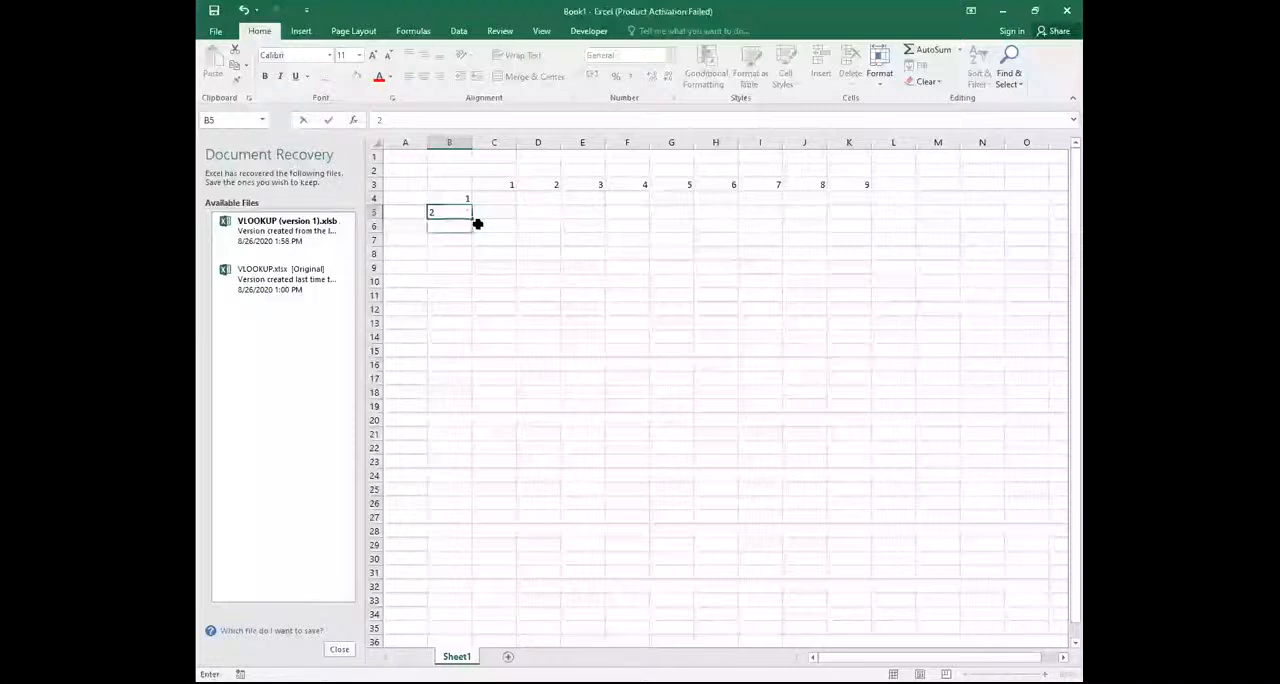
{"action": "key", "text": "Return"}
{"action": "left_click", "coordinate": [424, 311]}
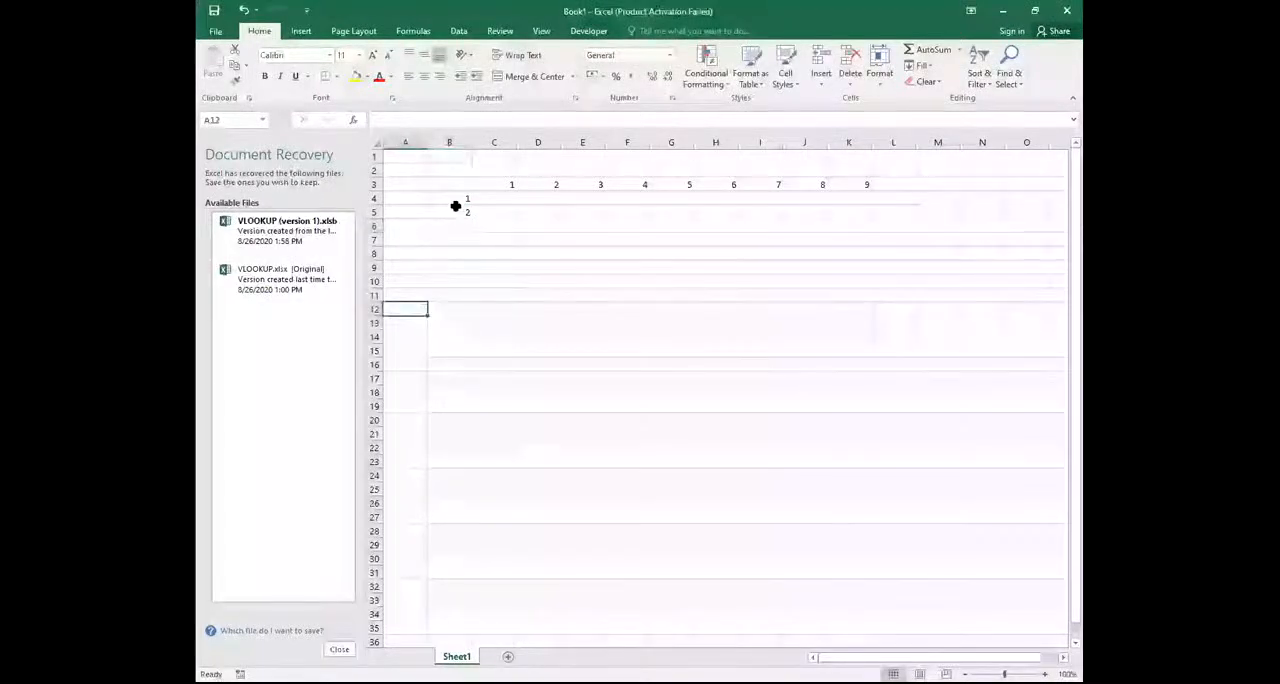
{"action": "left_click_drag", "start_coordinate": [456, 201], "coordinate": [456, 212]}
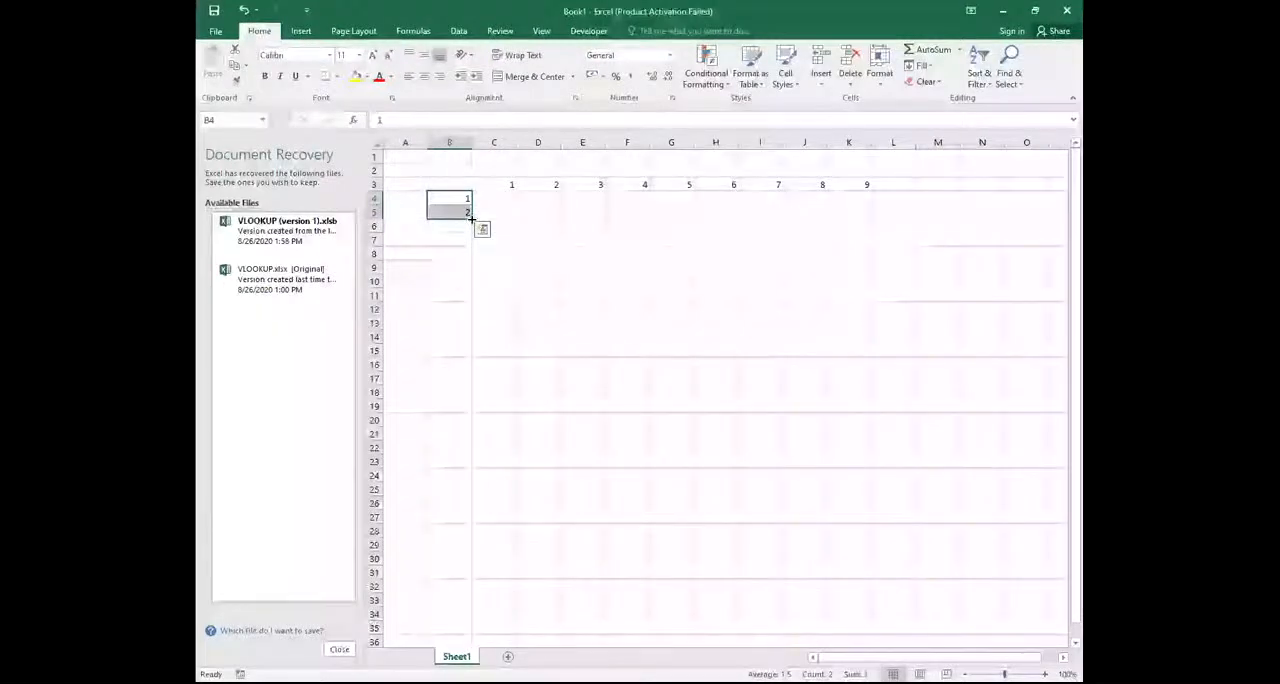
{"action": "left_click_drag", "start_coordinate": [473, 216], "coordinate": [473, 310]}
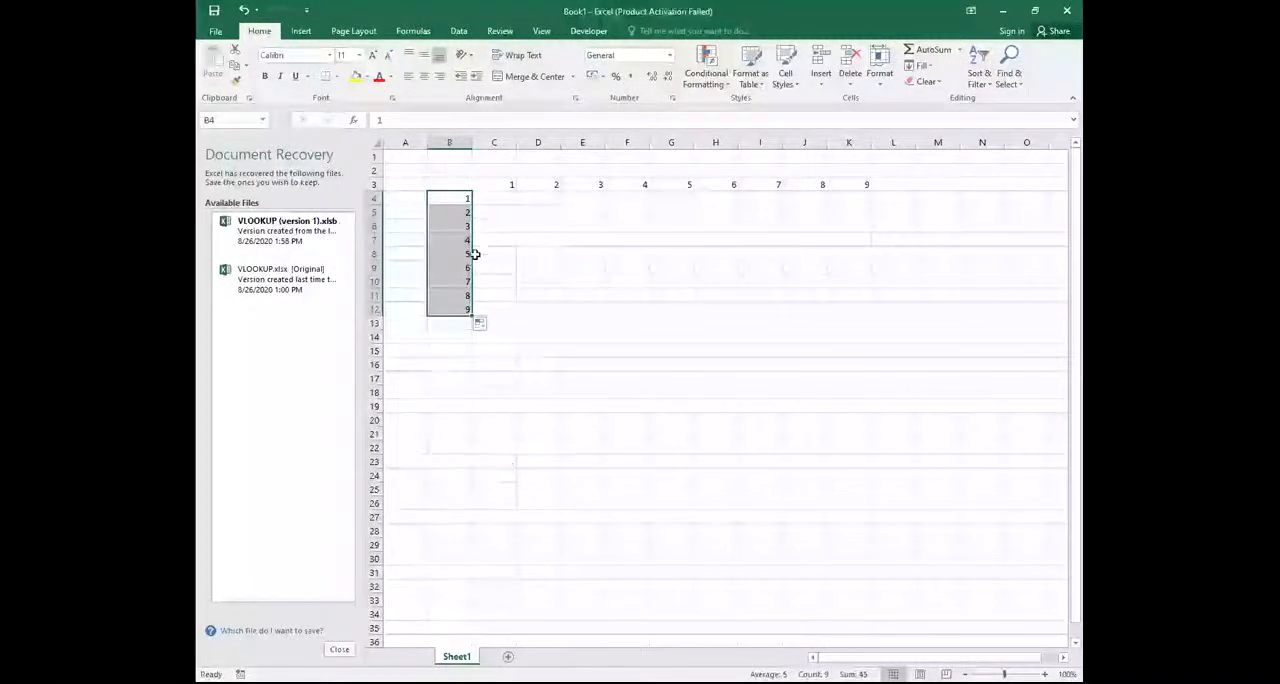
Enter the formula =C3*B4 in cell C4 to multiply the first column header by the first row header
{"action": "left_click", "coordinate": [501, 197]}
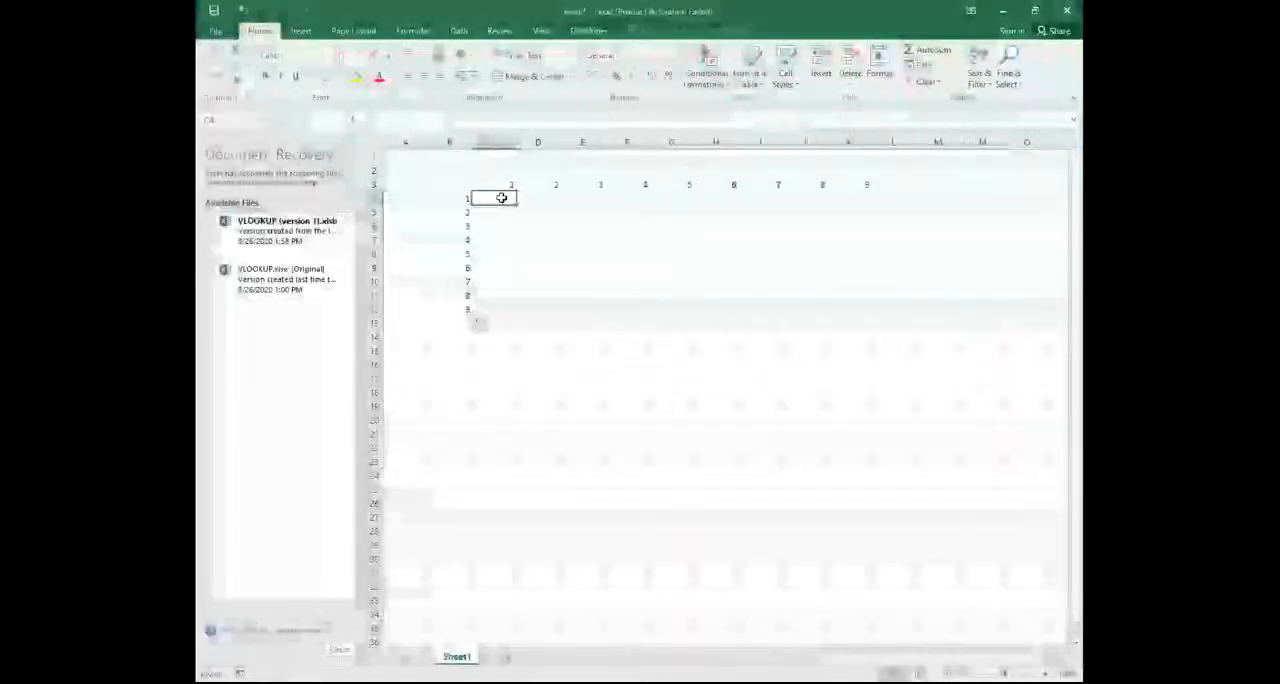
{"action": "type", "text": "="}
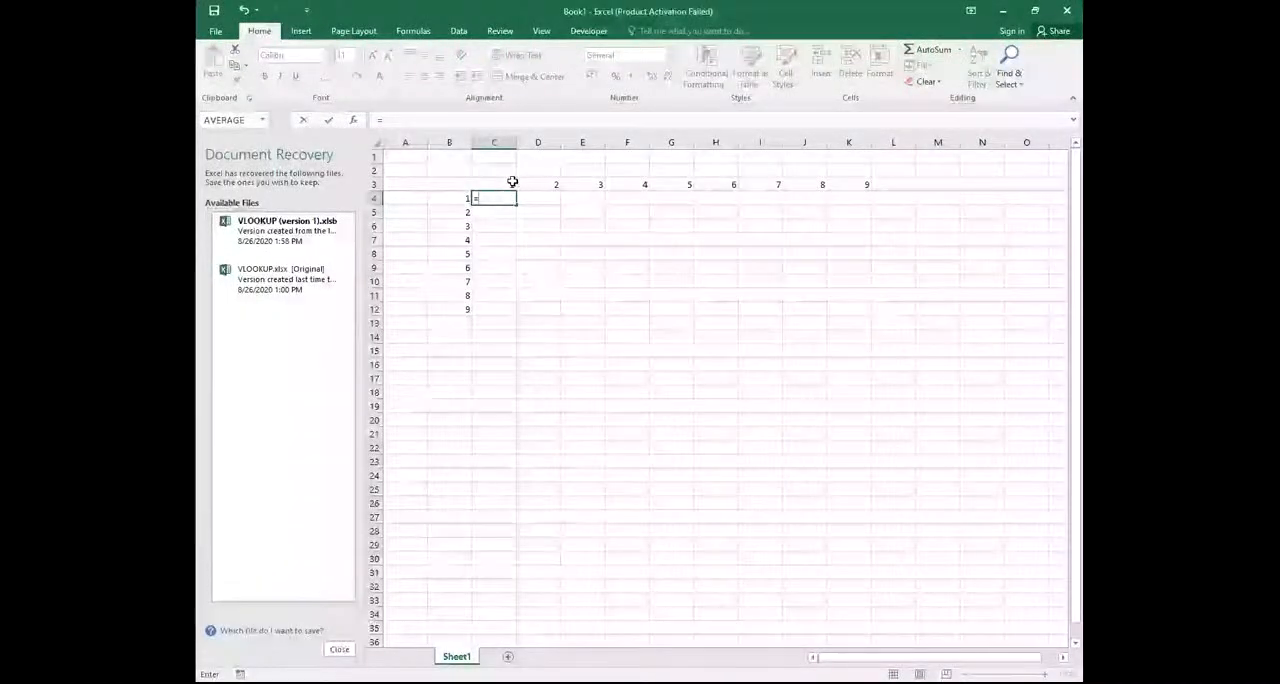
{"action": "left_click", "coordinate": [512, 181]}
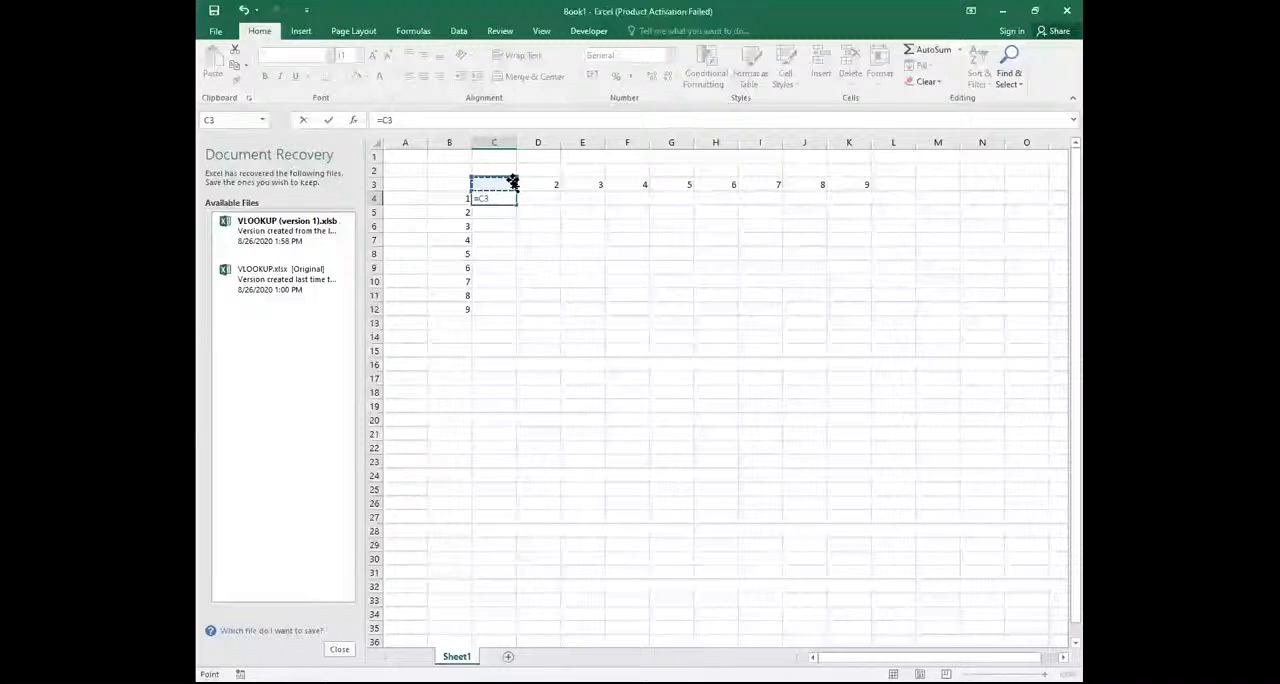
{"action": "type", "text": "*"}
{"action": "left_click", "coordinate": [466, 198]}
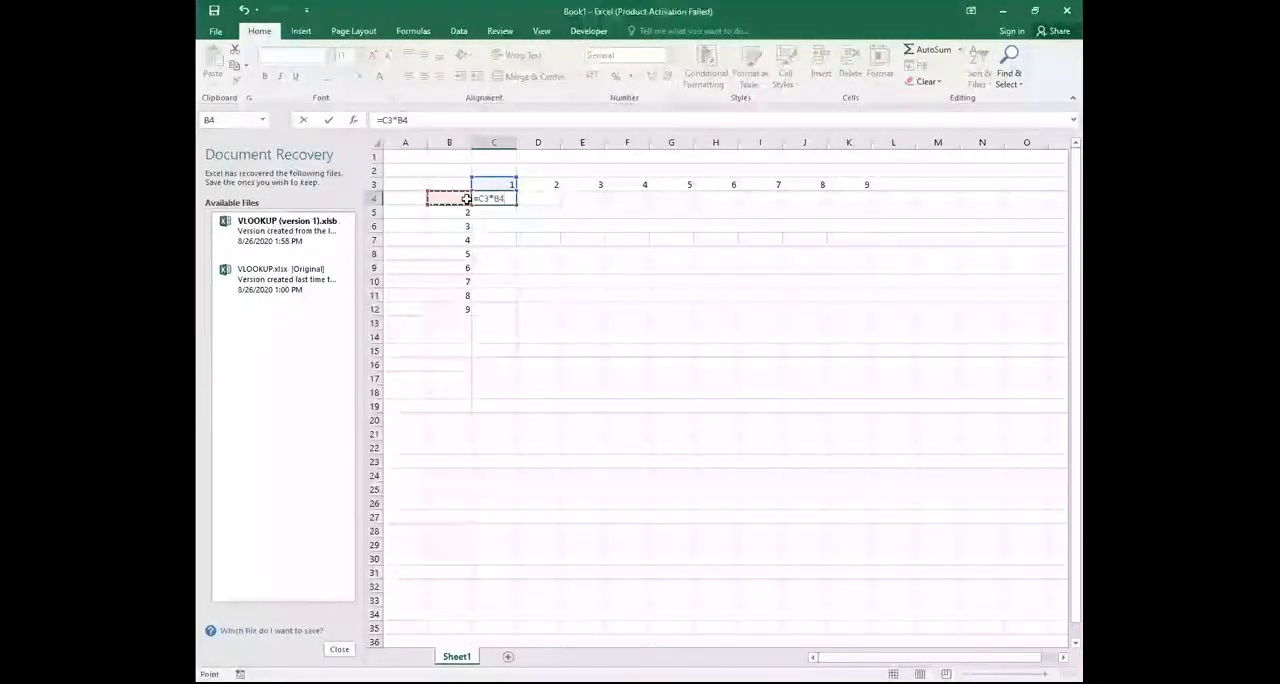
{"action": "key", "text": "Return"}
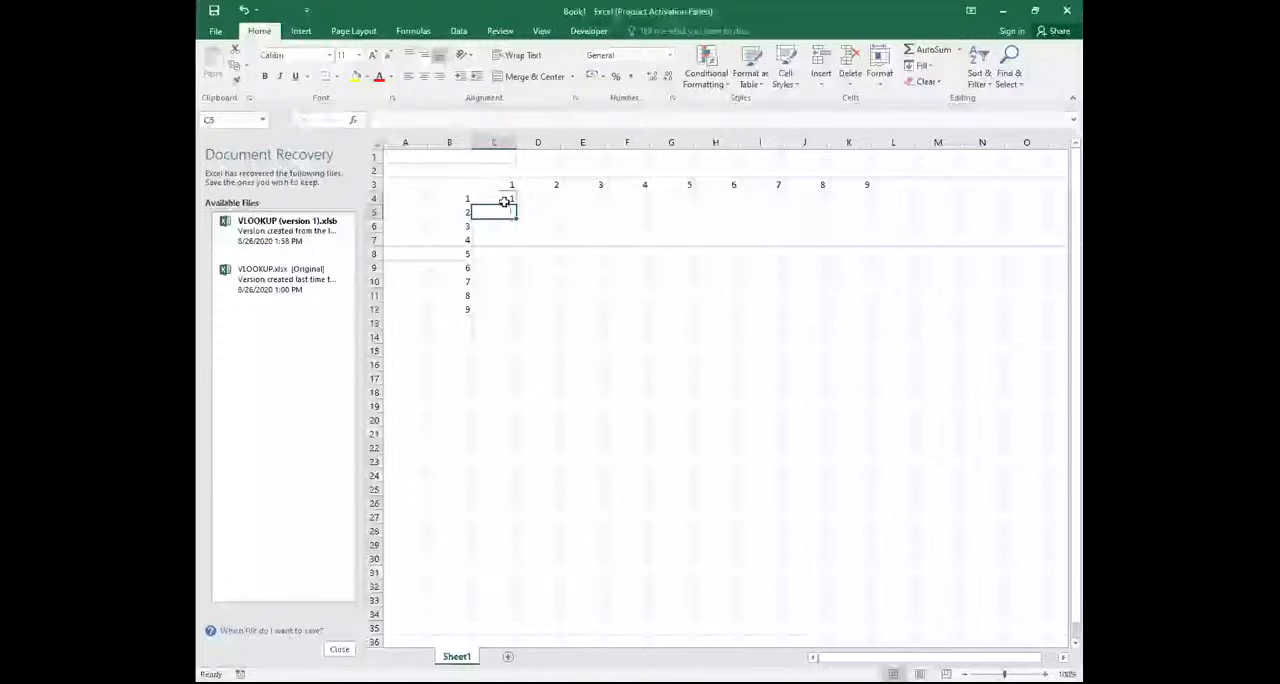
Try copying the relative-reference formula from C4 and pasting it over the range C4:K11
{"action": "left_click", "coordinate": [504, 201]}
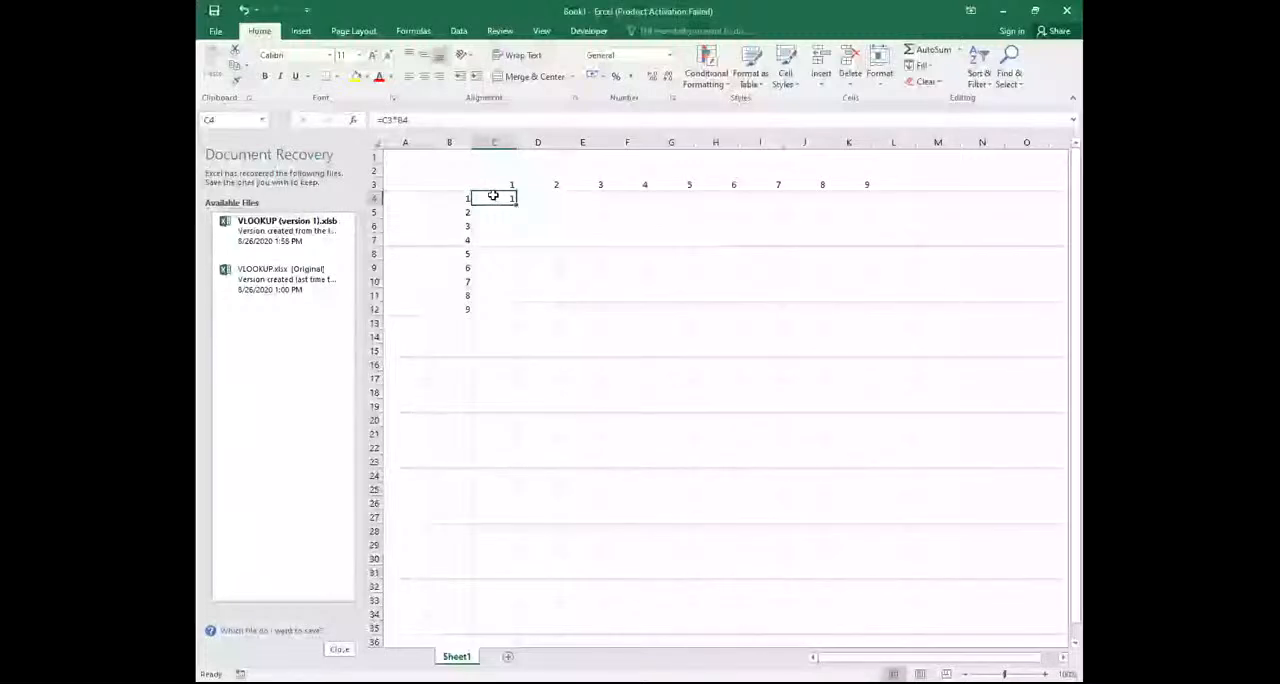
{"action": "right_click", "coordinate": [494, 197]}
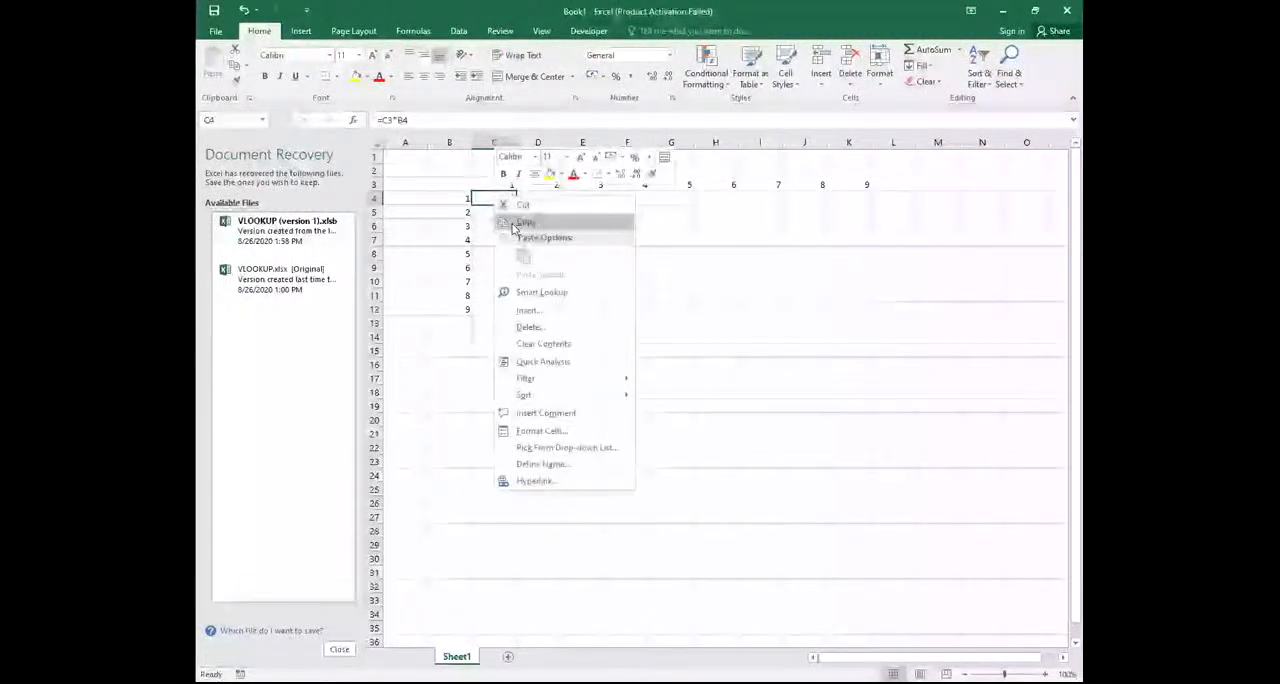
{"action": "left_click", "coordinate": [522, 221]}
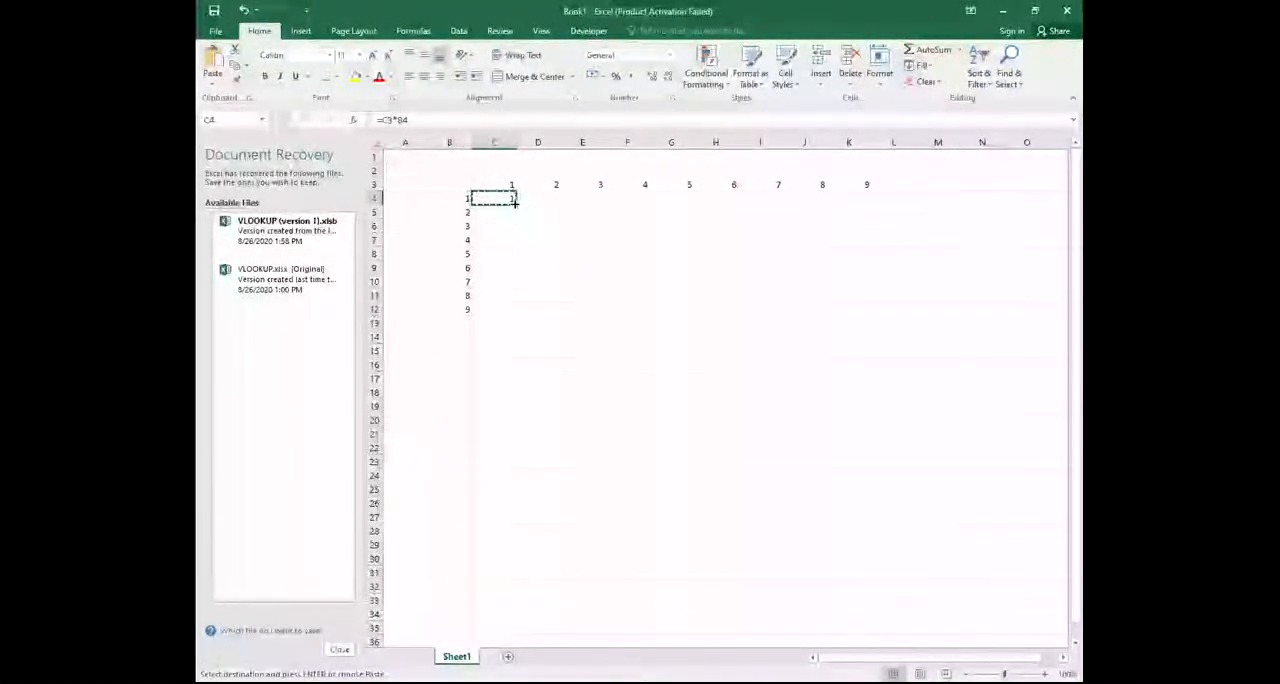
{"action": "mouse_move", "coordinate": [515, 204]}
{"action": "left_mouse_down"}
{"action": "mouse_move", "coordinate": [700, 300]}
{"action": "mouse_move", "coordinate": [767, 398]}
{"action": "mouse_move", "coordinate": [781, 478]}
{"action": "mouse_move", "coordinate": [697, 349]}
{"action": "mouse_move", "coordinate": [629, 291]}
{"action": "mouse_move", "coordinate": [519, 240]}
{"action": "mouse_move", "coordinate": [514, 206]}
{"action": "mouse_move", "coordinate": [495, 197]}
{"action": "left_mouse_up"}
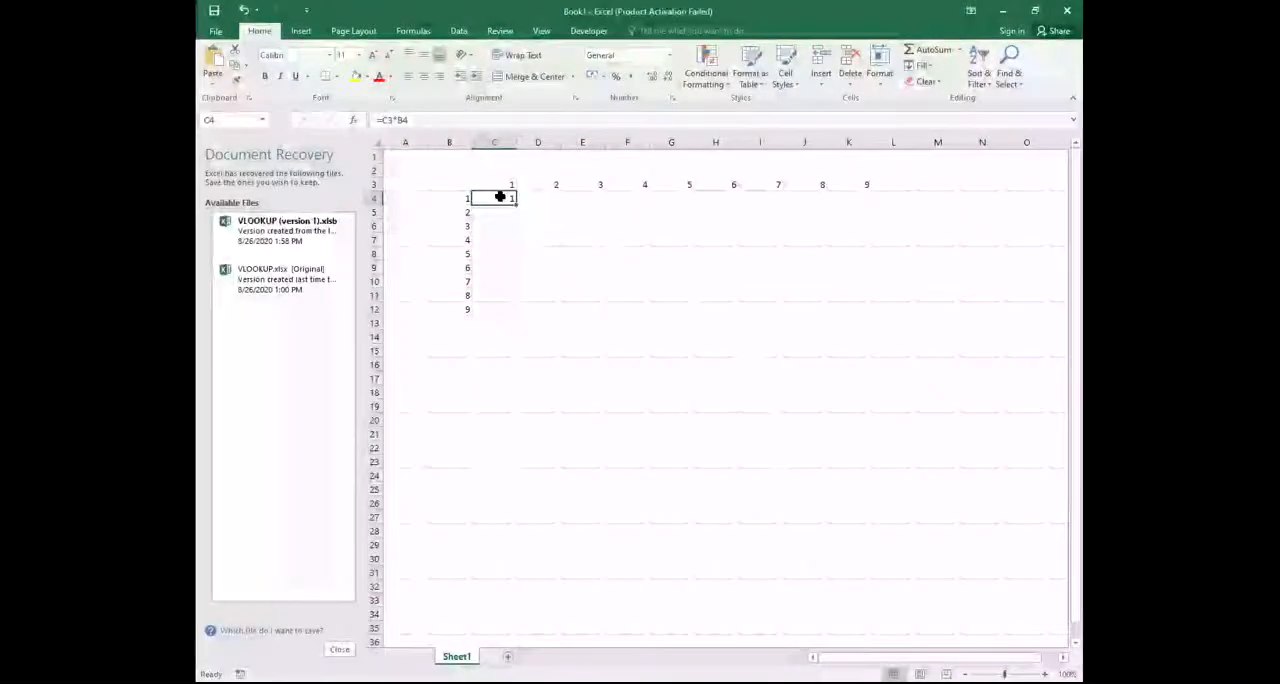
{"action": "right_click", "coordinate": [500, 197]}
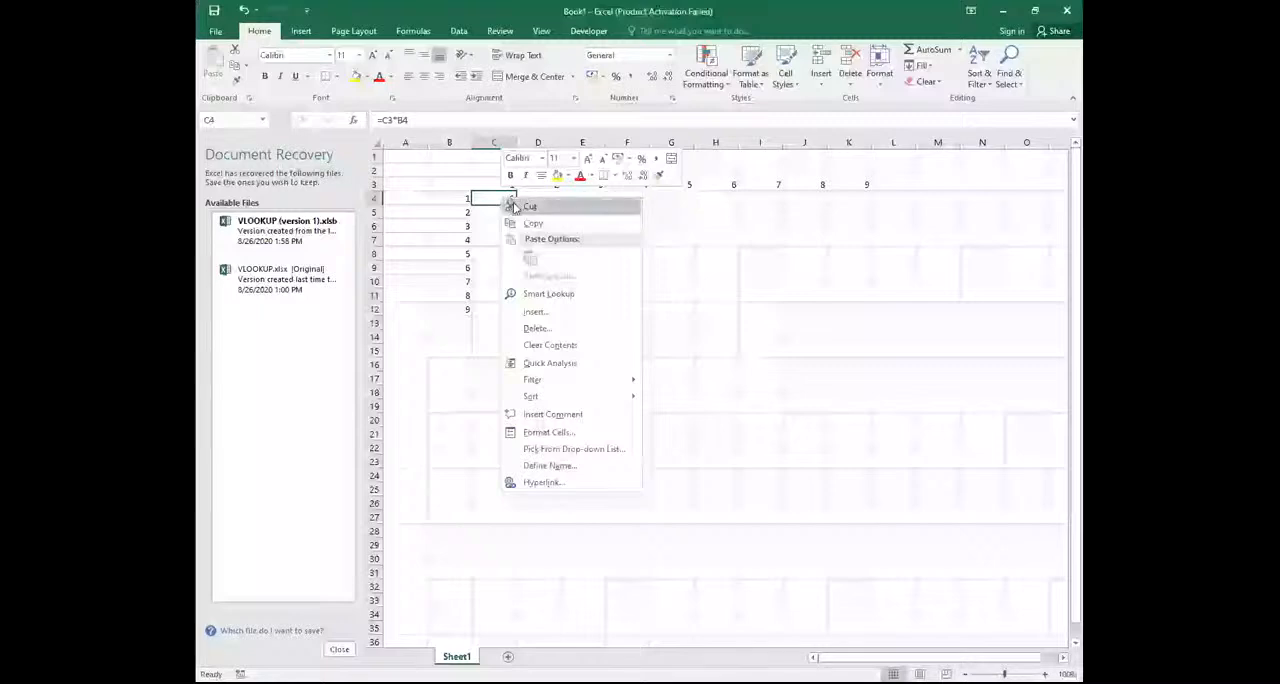
{"action": "left_click", "coordinate": [540, 226]}
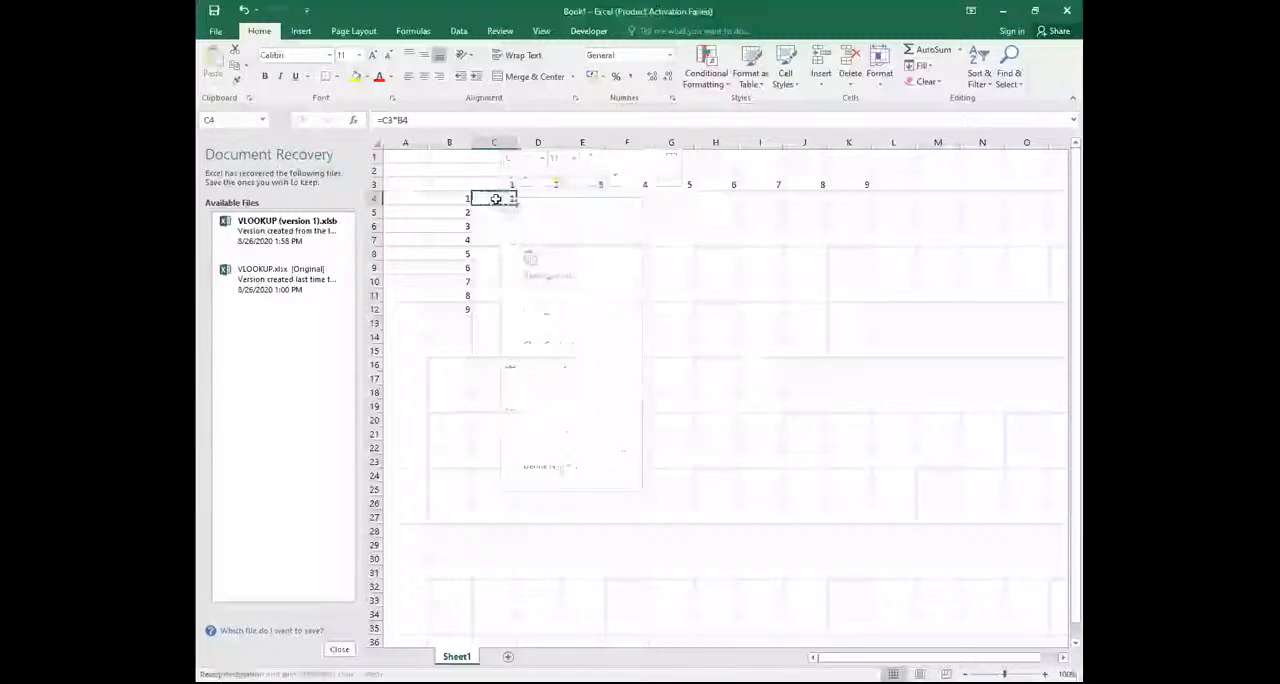
{"action": "left_click_drag", "start_coordinate": [507, 197], "coordinate": [836, 296]}
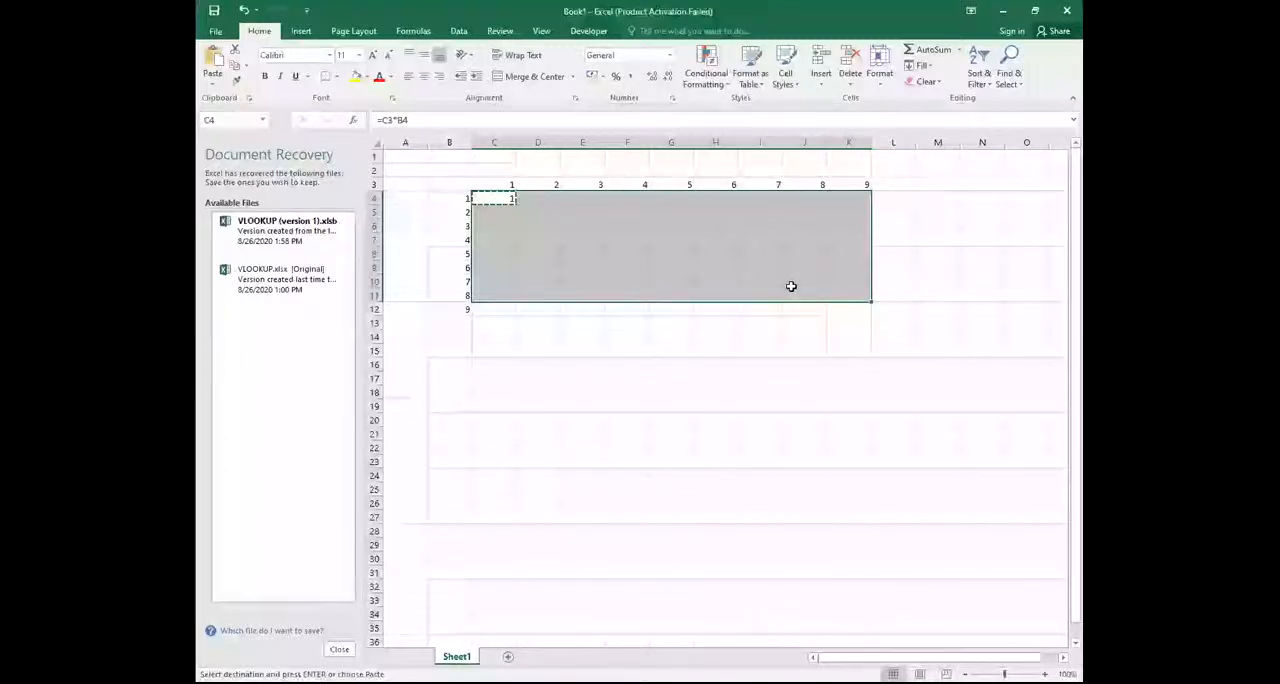
{"action": "key", "text": "ctrl+v"}
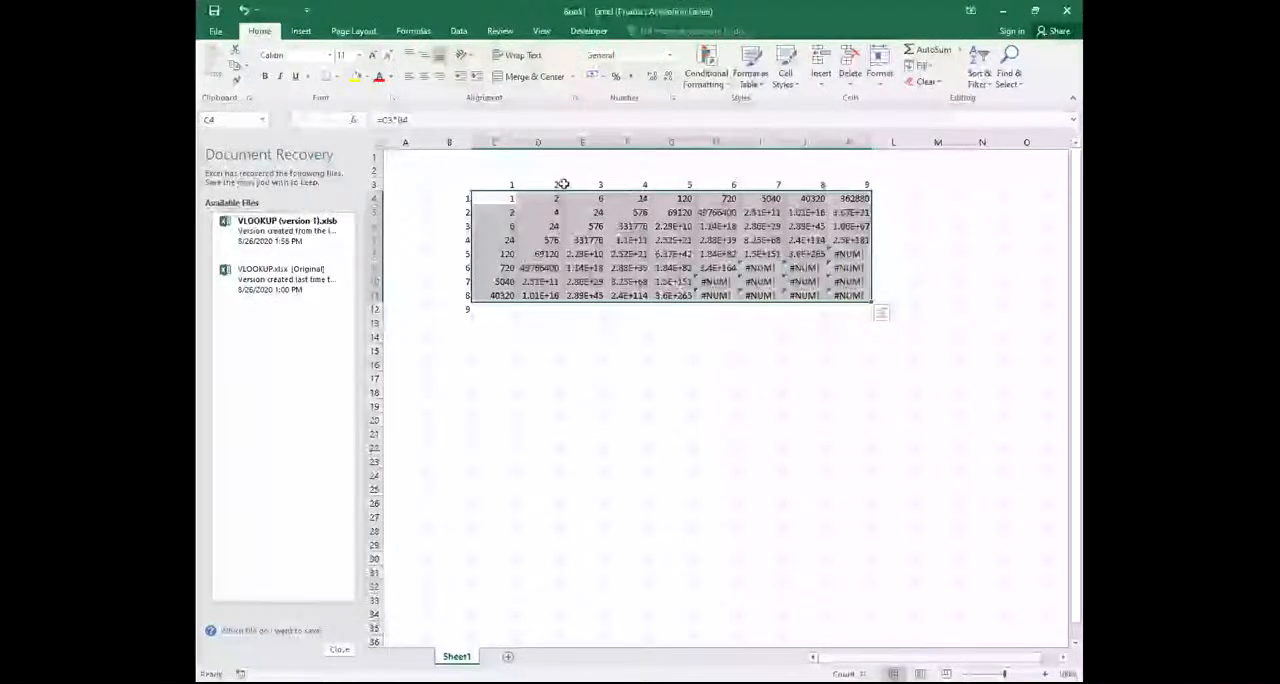
Change the formula in cell C4 to =C$3*$B4 to lock row 3 and column B
{"action": "left_click", "coordinate": [394, 120]}
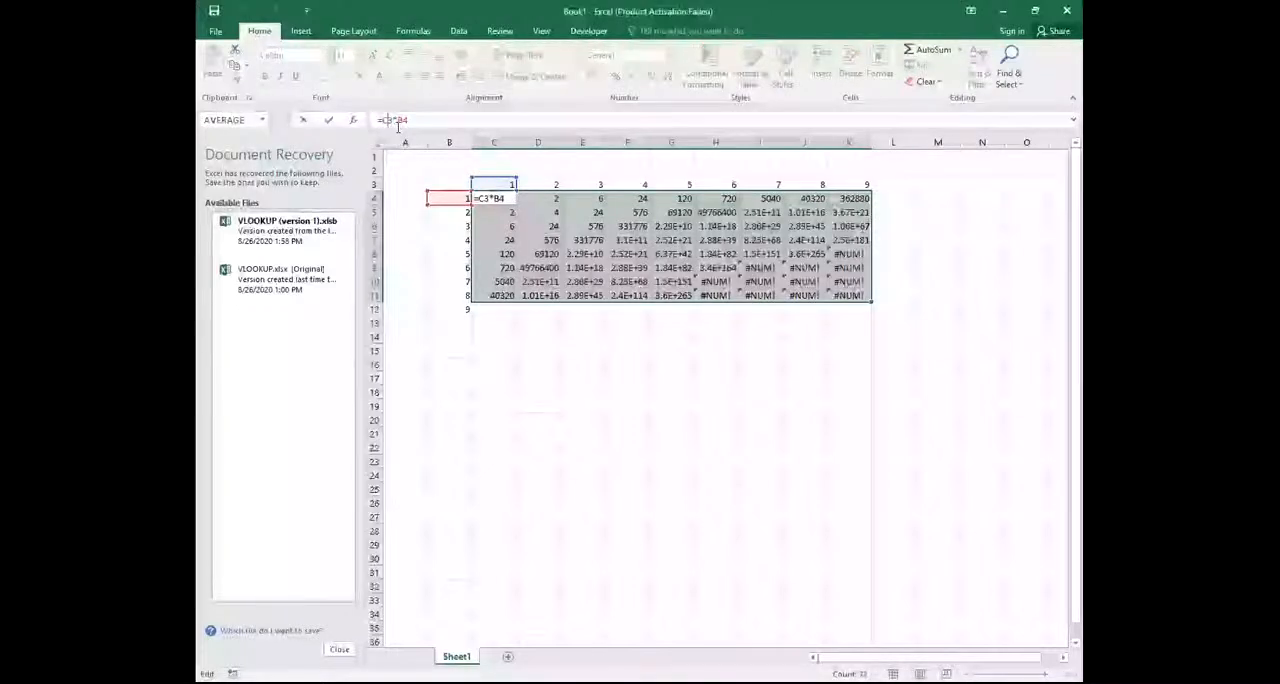
{"action": "type", "text": "$"}
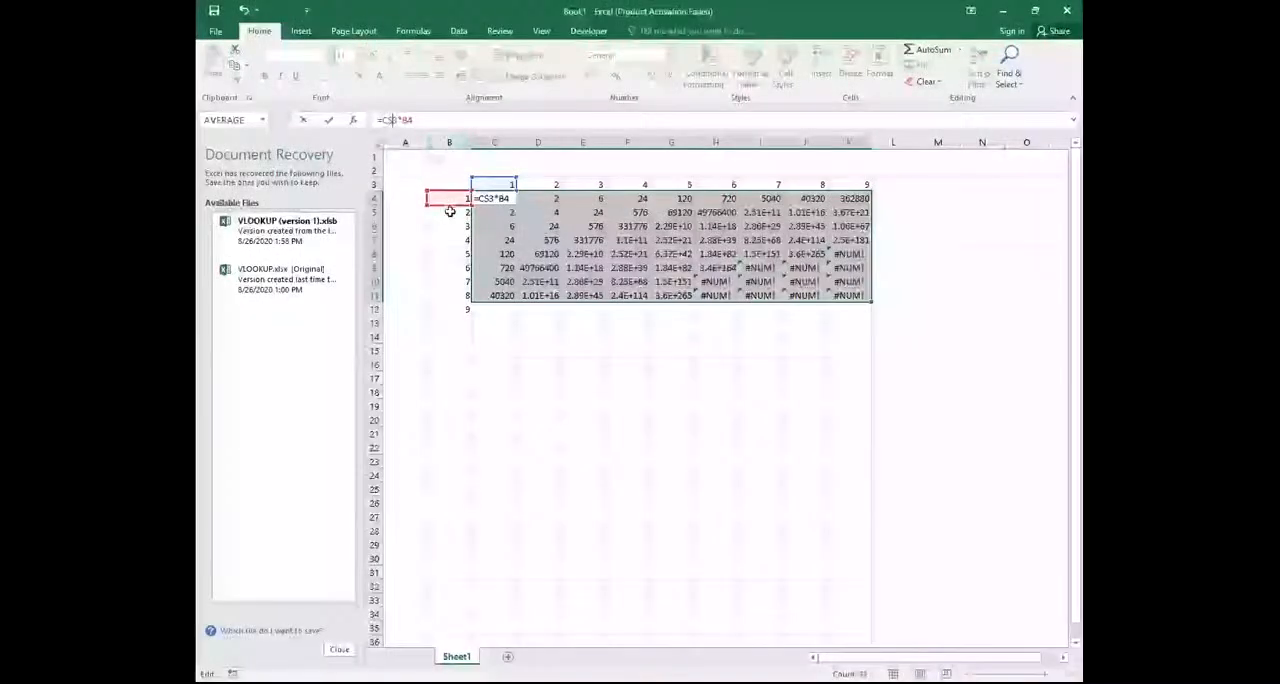
{"action": "left_click", "coordinate": [402, 124]}
{"action": "type", "text": "$"}
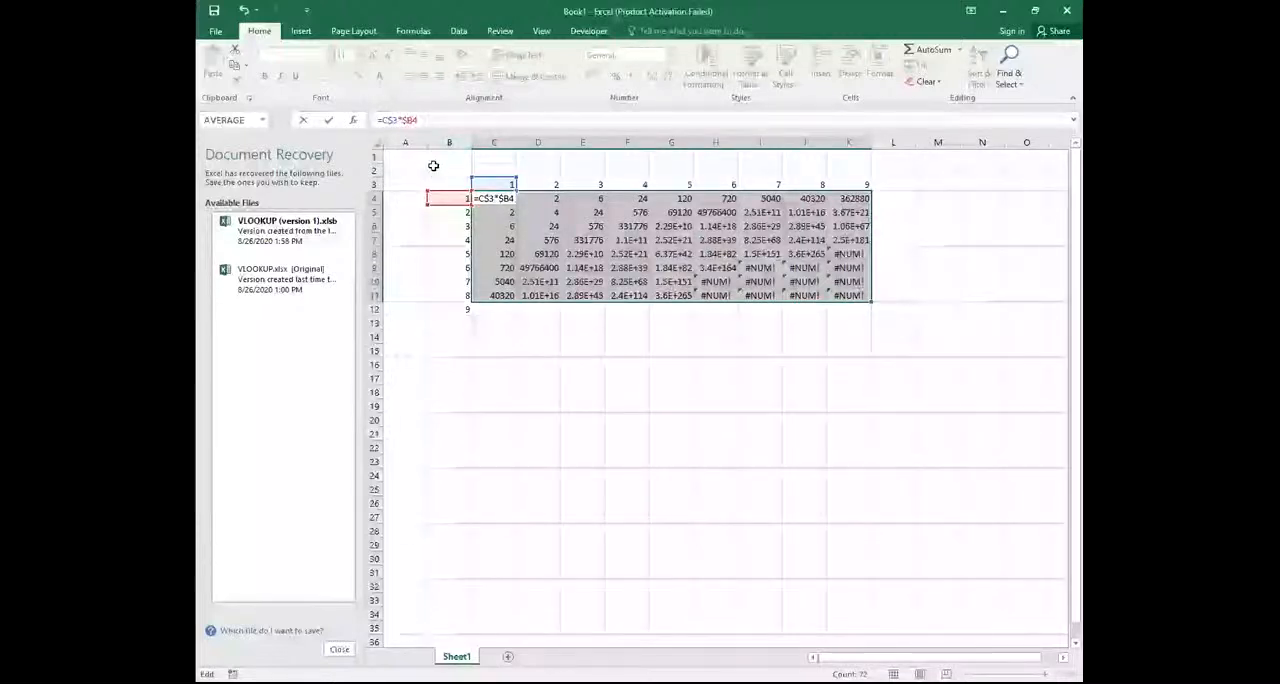
{"action": "key", "text": "ctrl+Return"}
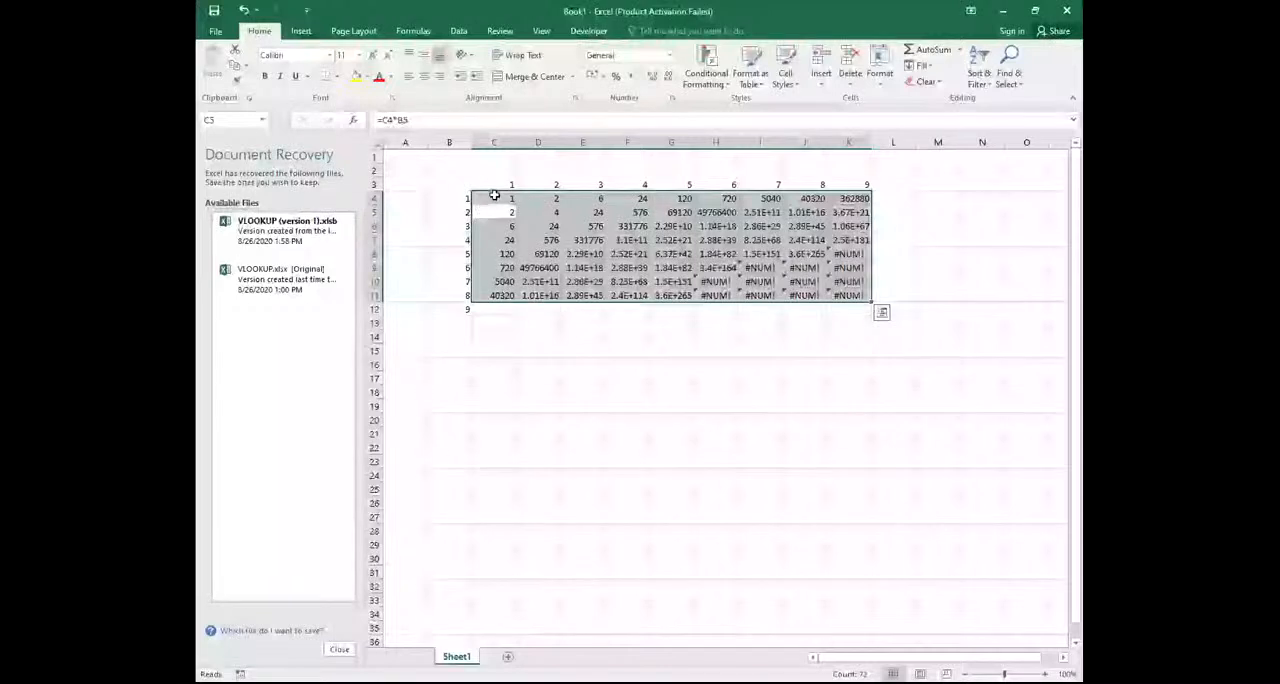
Copy the mixed-reference formula from C4 over C4:K11 and extend it down through row 12
{"action": "left_click", "coordinate": [494, 196]}
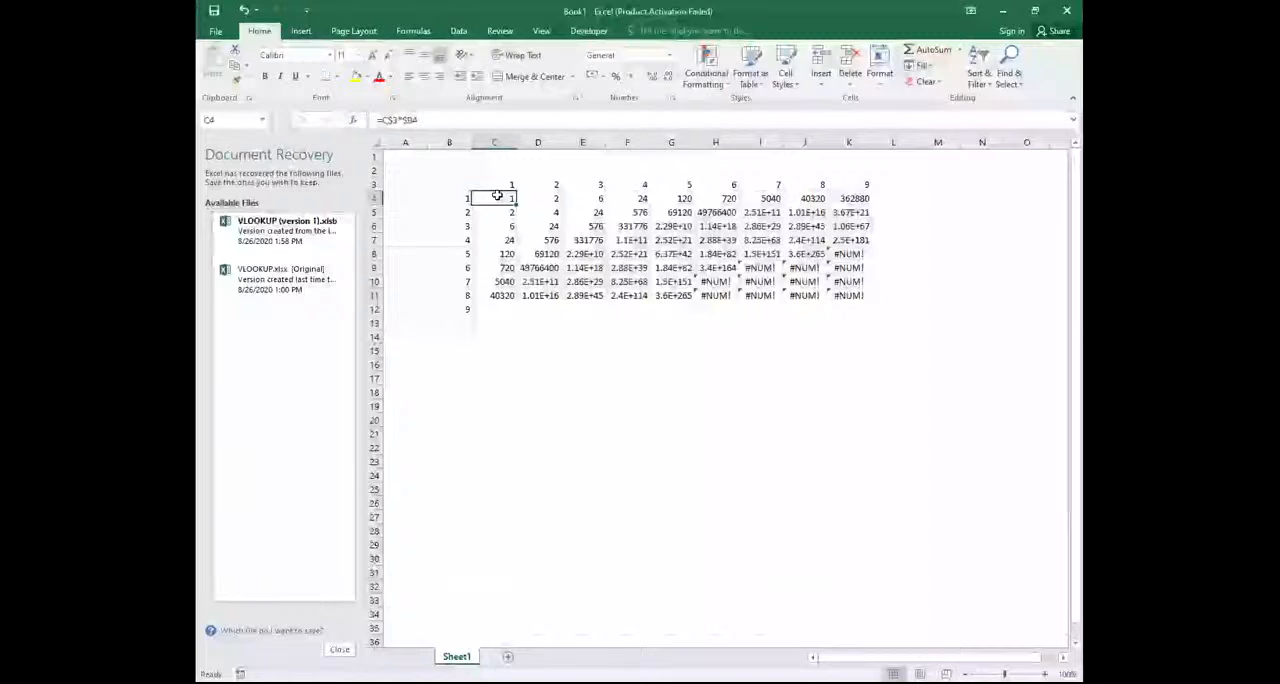
{"action": "right_click", "coordinate": [497, 195]}
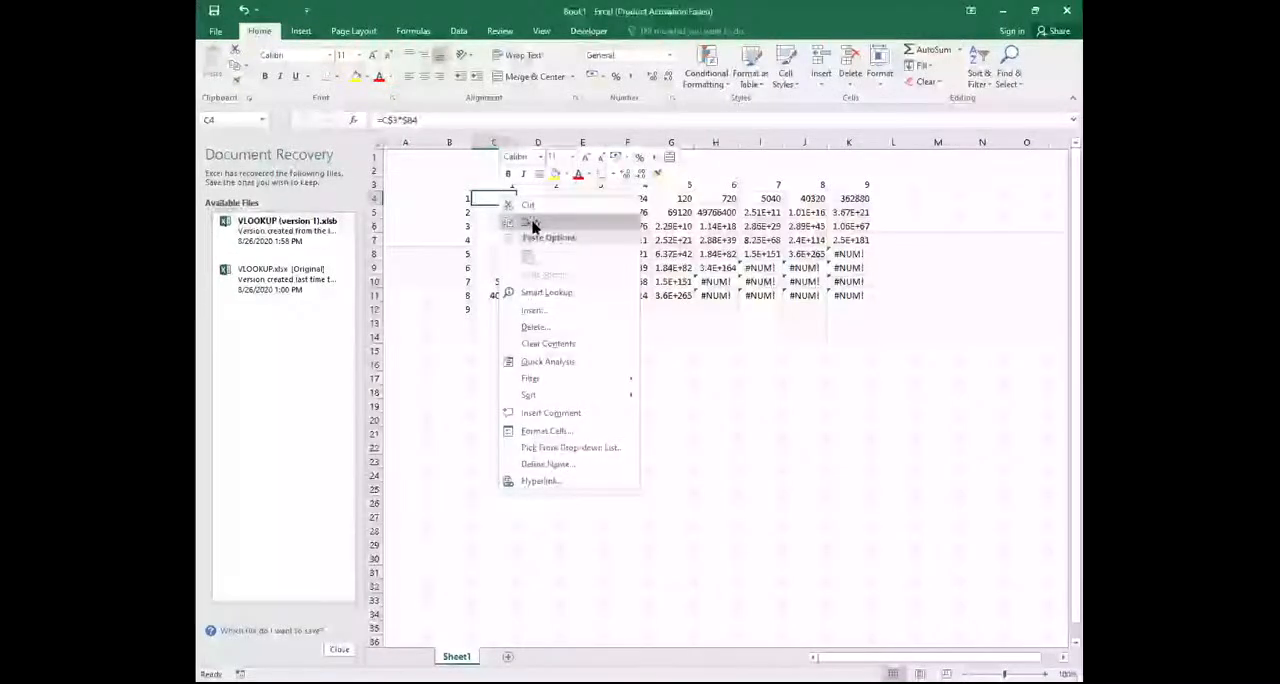
{"action": "left_click", "coordinate": [532, 226]}
{"action": "left_click_drag", "start_coordinate": [495, 199], "coordinate": [836, 293]}
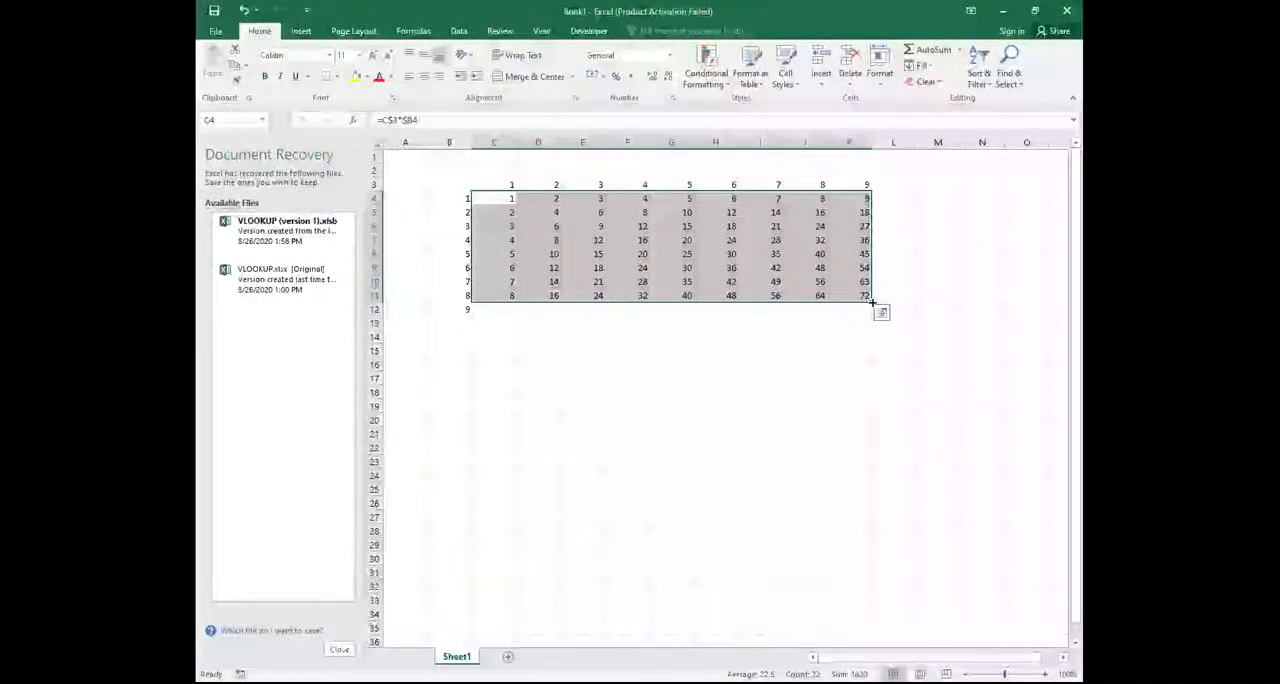
{"action": "left_click_drag", "start_coordinate": [868, 298], "coordinate": [872, 312]}
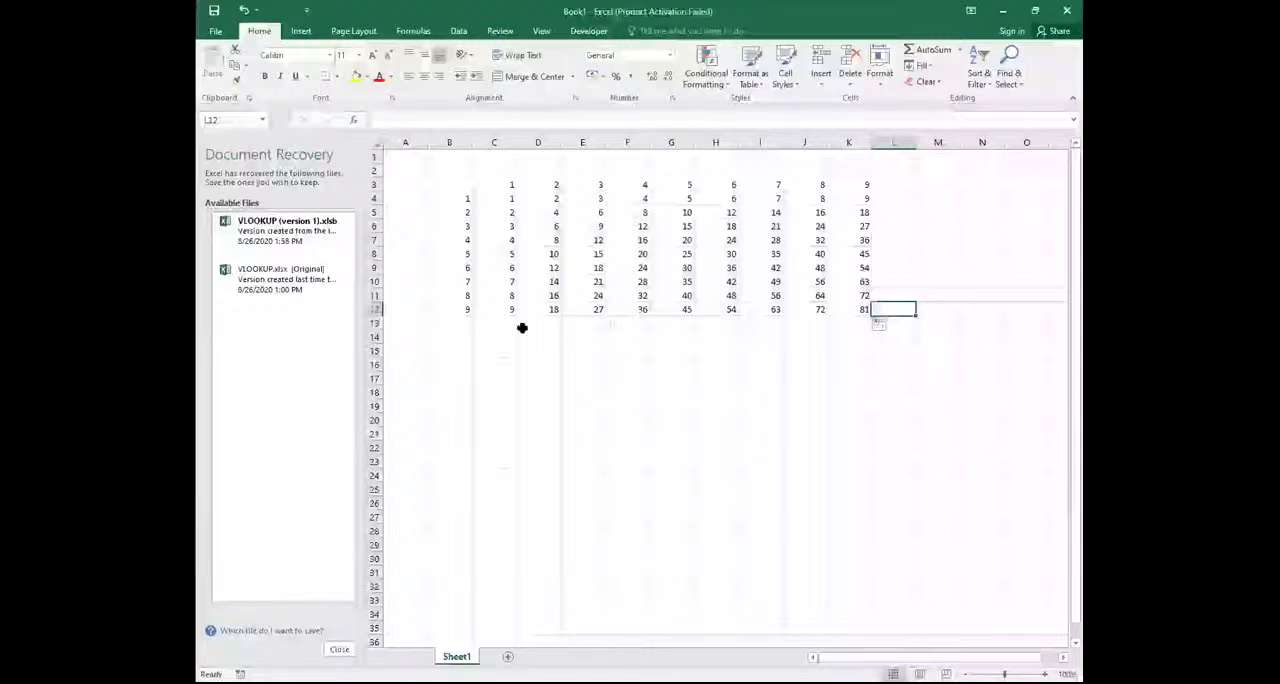
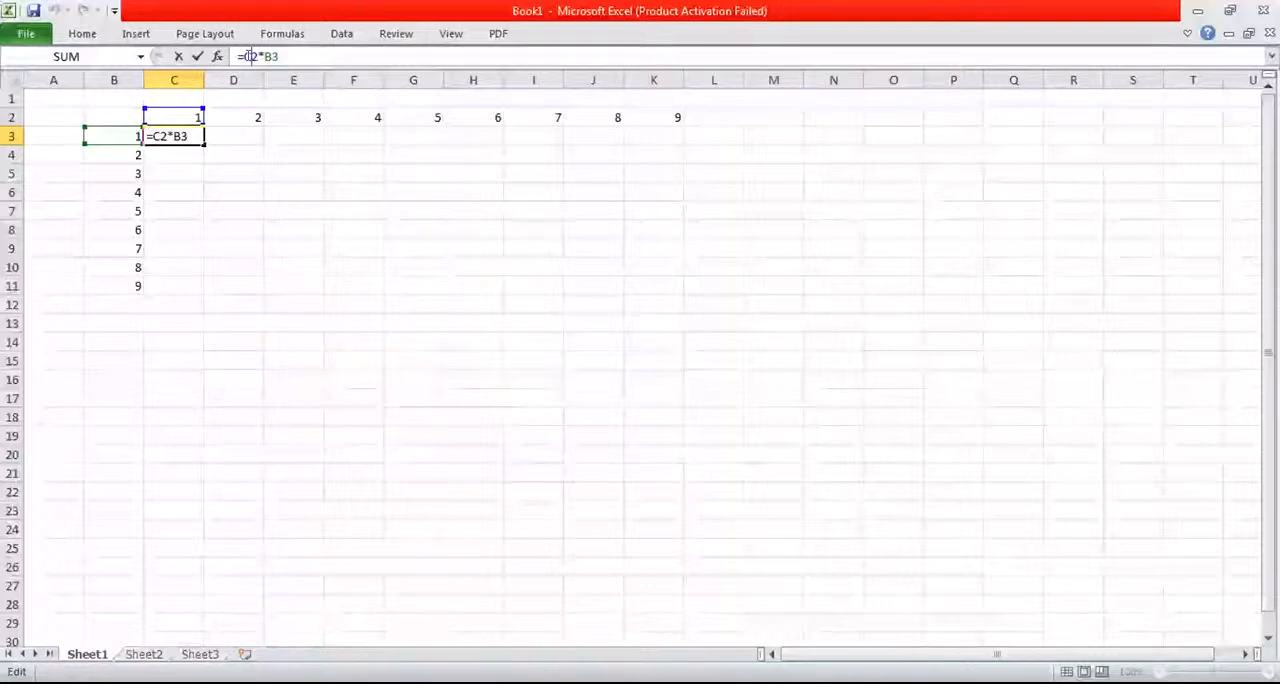
Change the formula in C3 to =C$2*$B3 and fill it across the multiplication table range C3:K11
{"action": "type", "text": "$"}
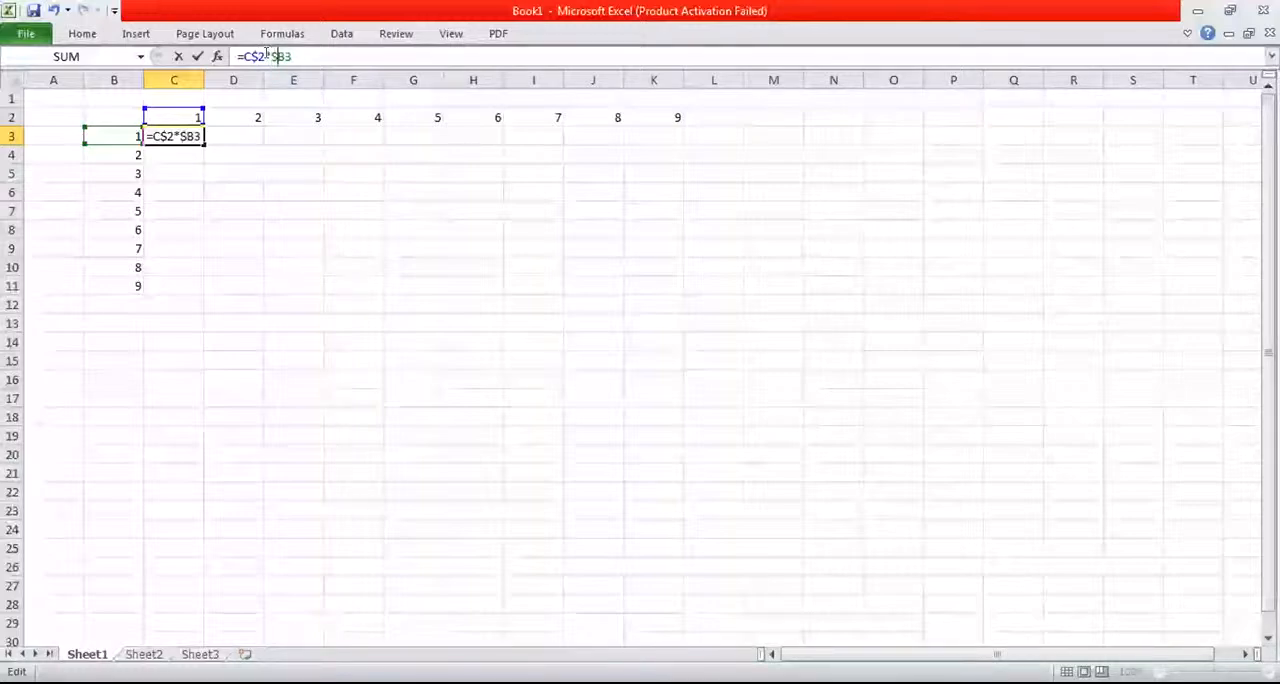
{"action": "key", "text": "Return"}
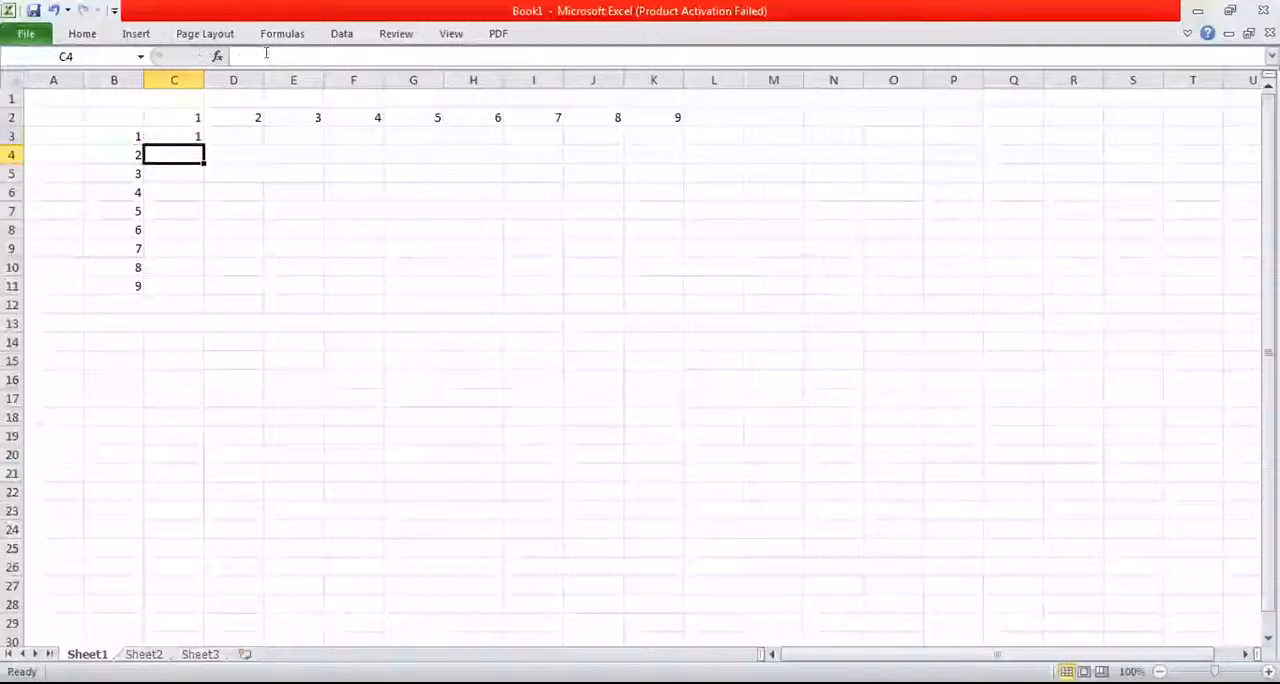
{"action": "left_click", "coordinate": [169, 129]}
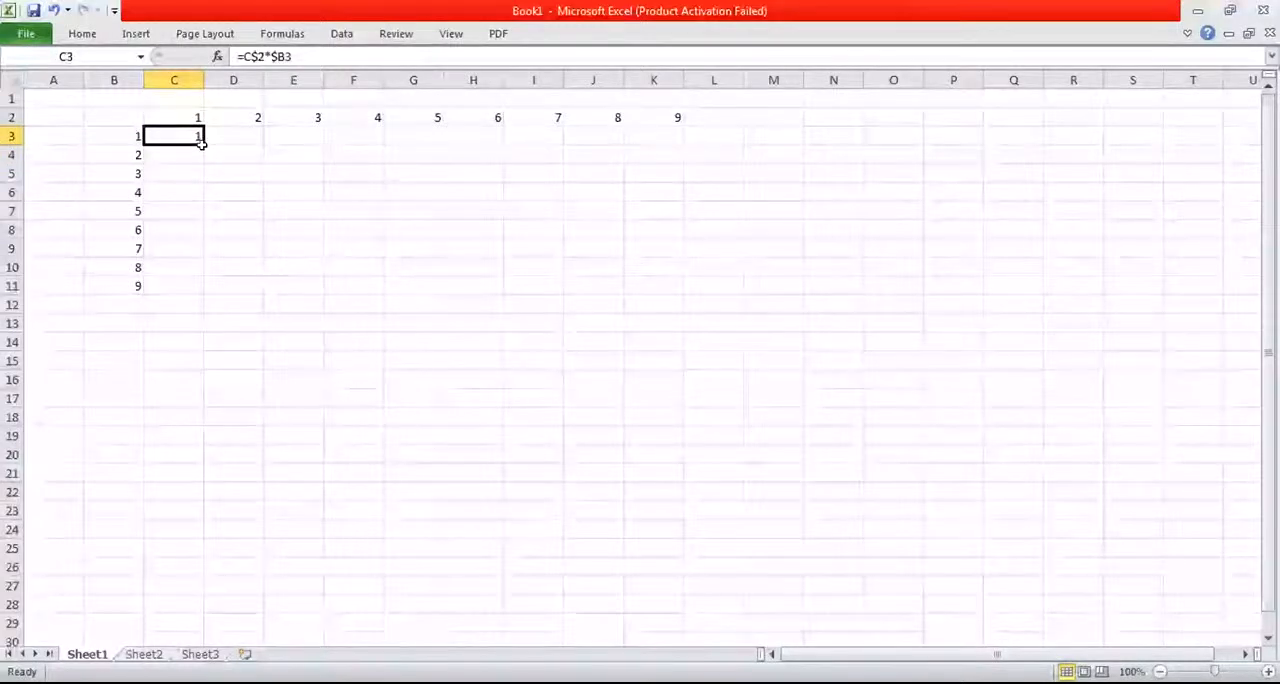
{"action": "left_click_drag", "start_coordinate": [201, 141], "coordinate": [500, 141]}
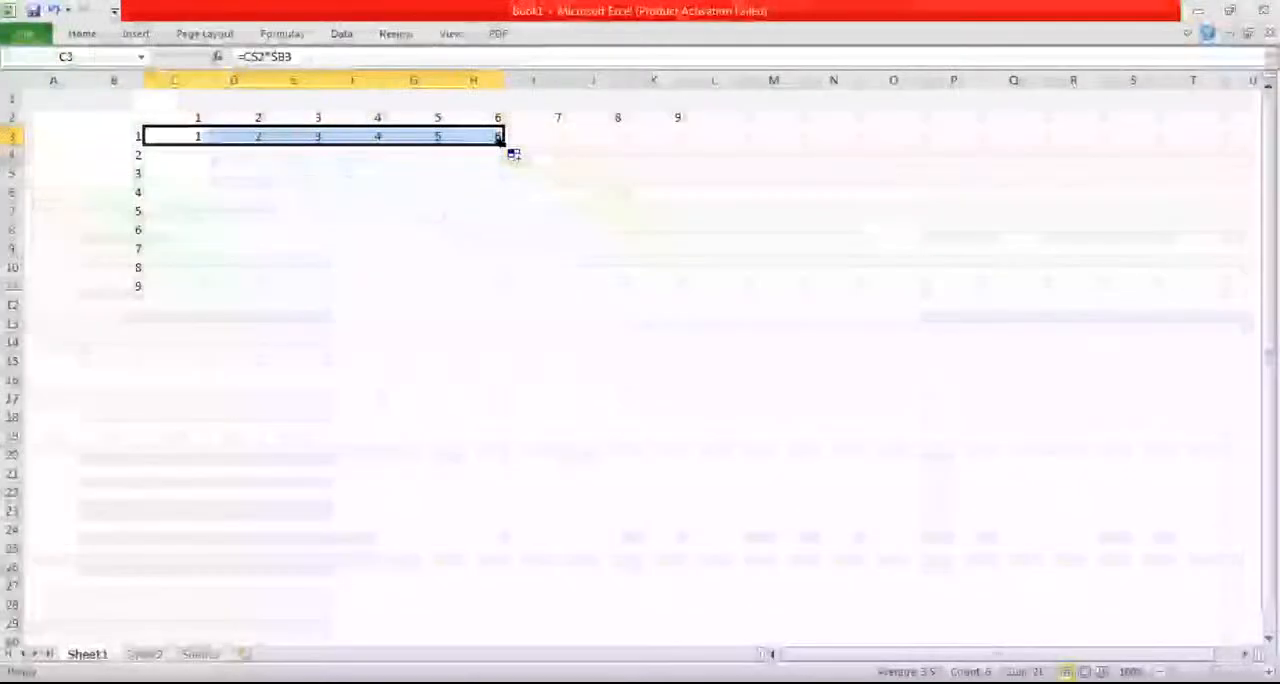
{"action": "left_click_drag", "start_coordinate": [500, 144], "coordinate": [654, 312]}
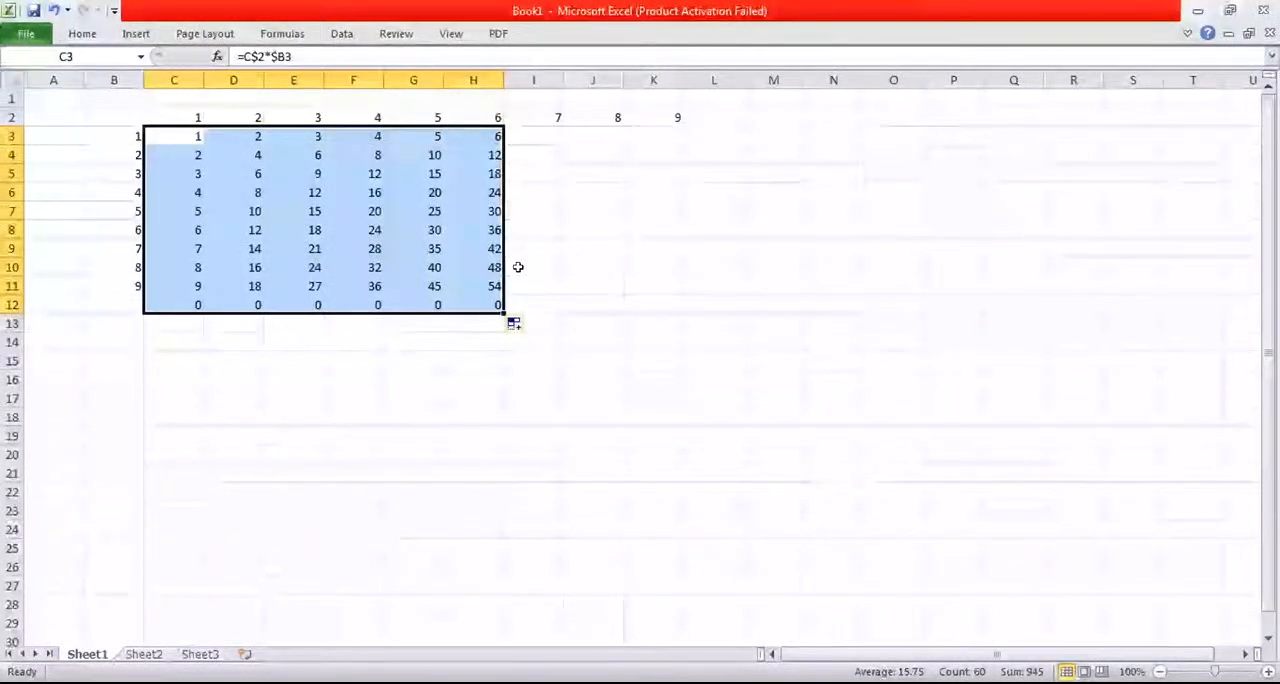
{"action": "left_click_drag", "start_coordinate": [503, 310], "coordinate": [669, 288]}
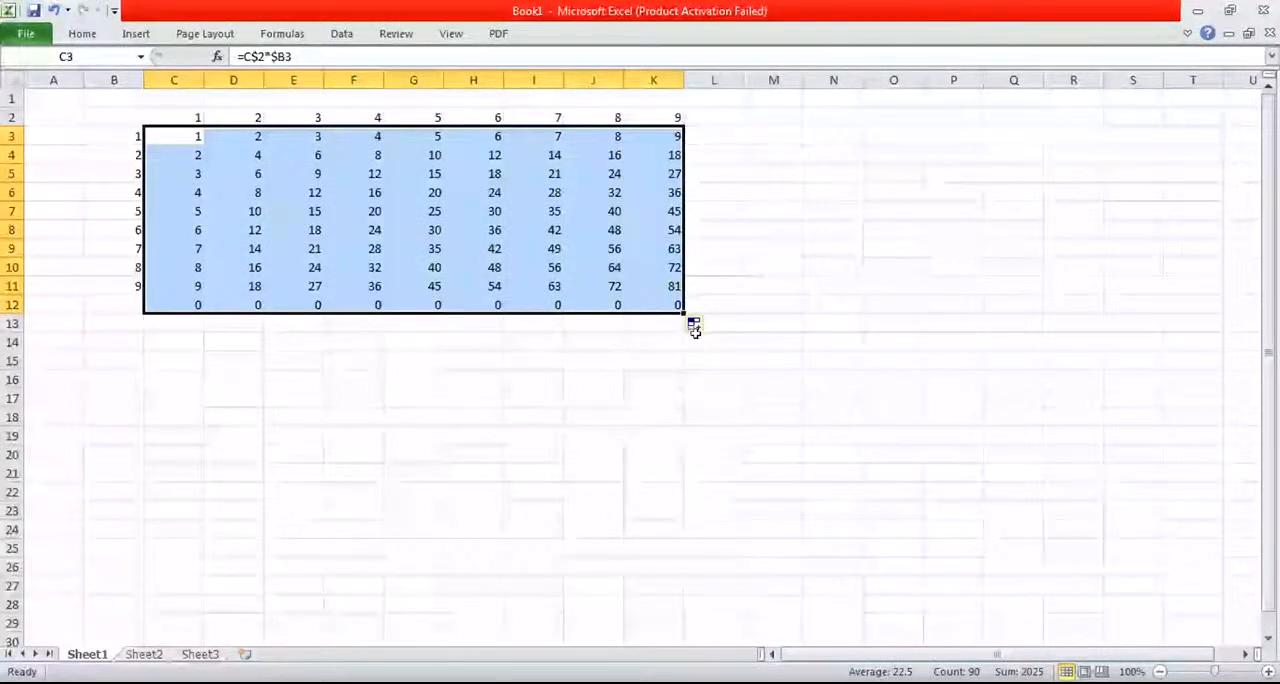
{"action": "left_click_drag", "start_coordinate": [681, 313], "coordinate": [676, 289]}
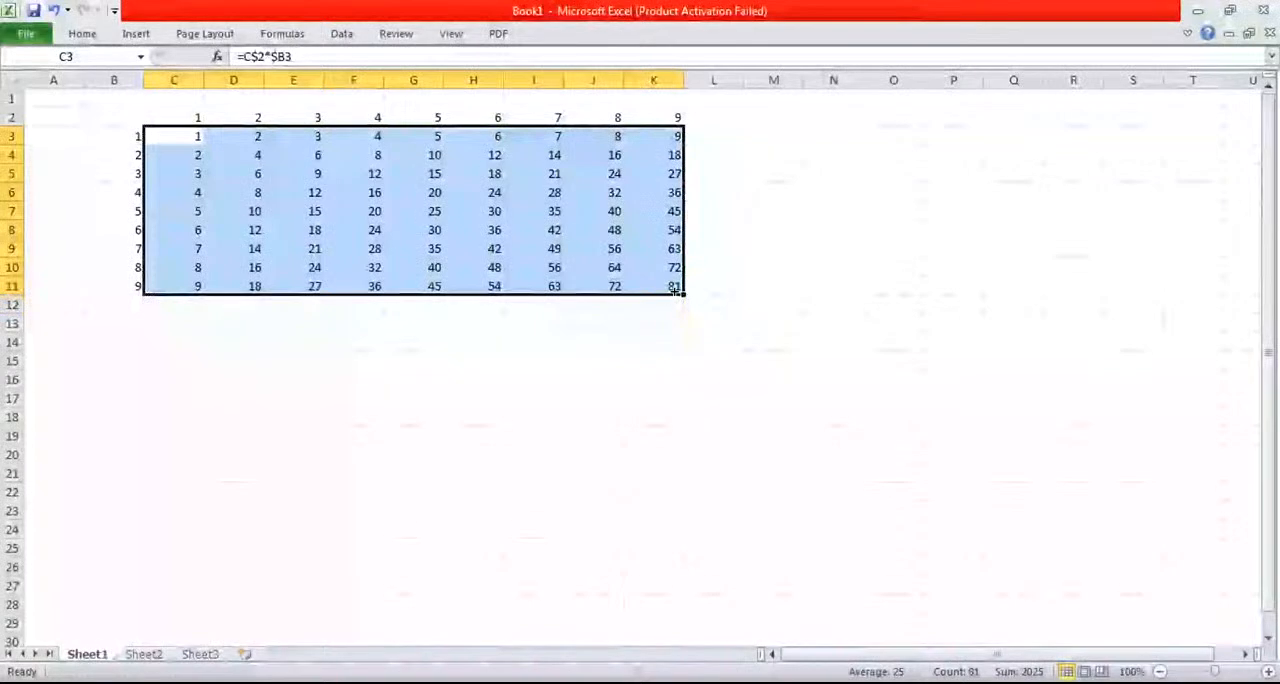
{"action": "left_click", "coordinate": [745, 306]}
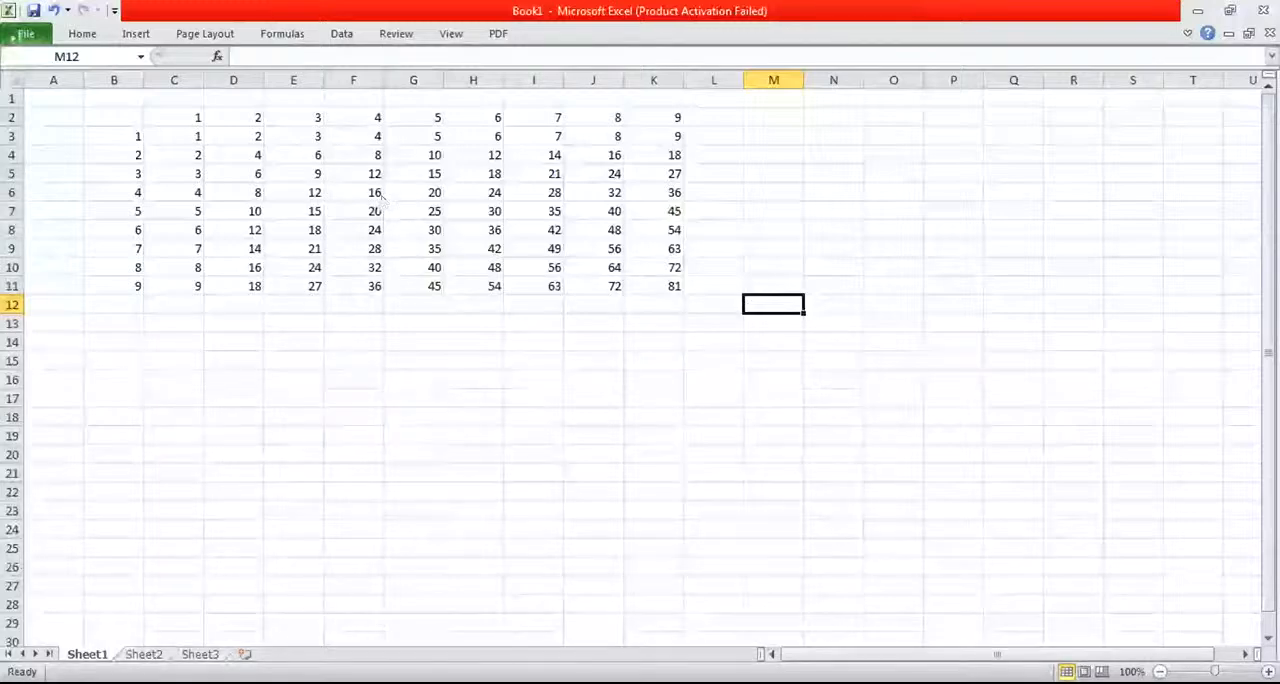
{"action": "left_click", "coordinate": [12, 36]}
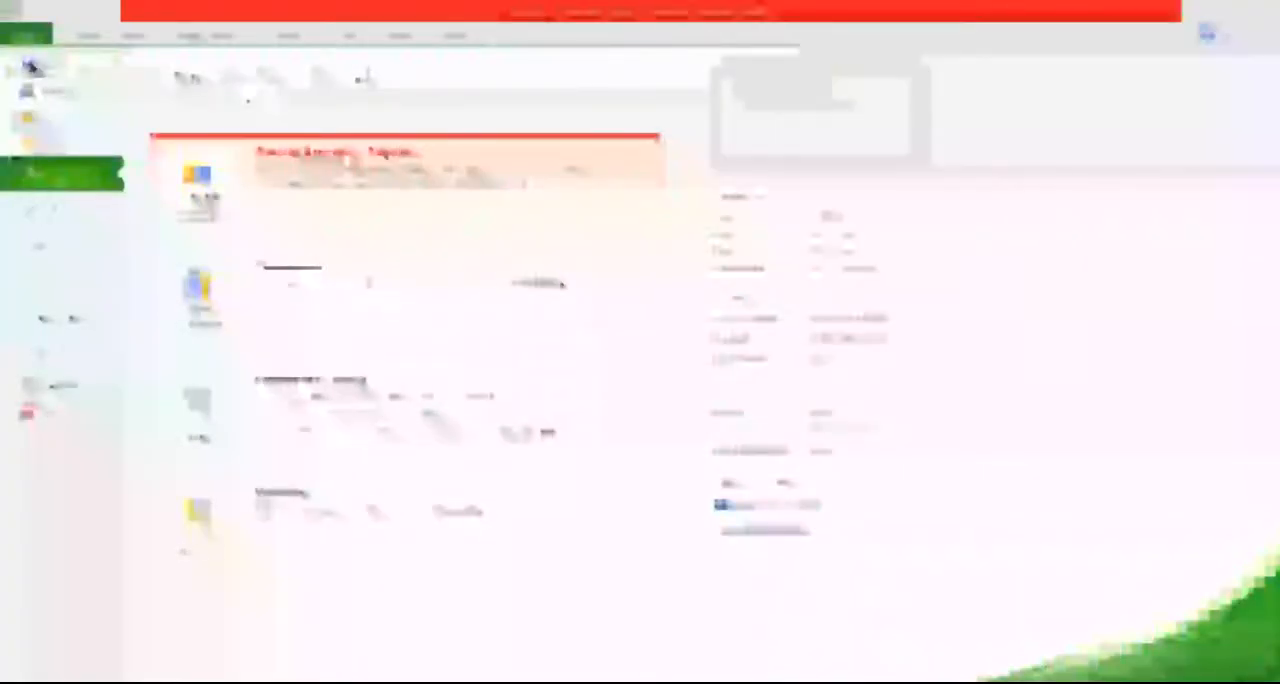
{"action": "key", "text": "Escape"}
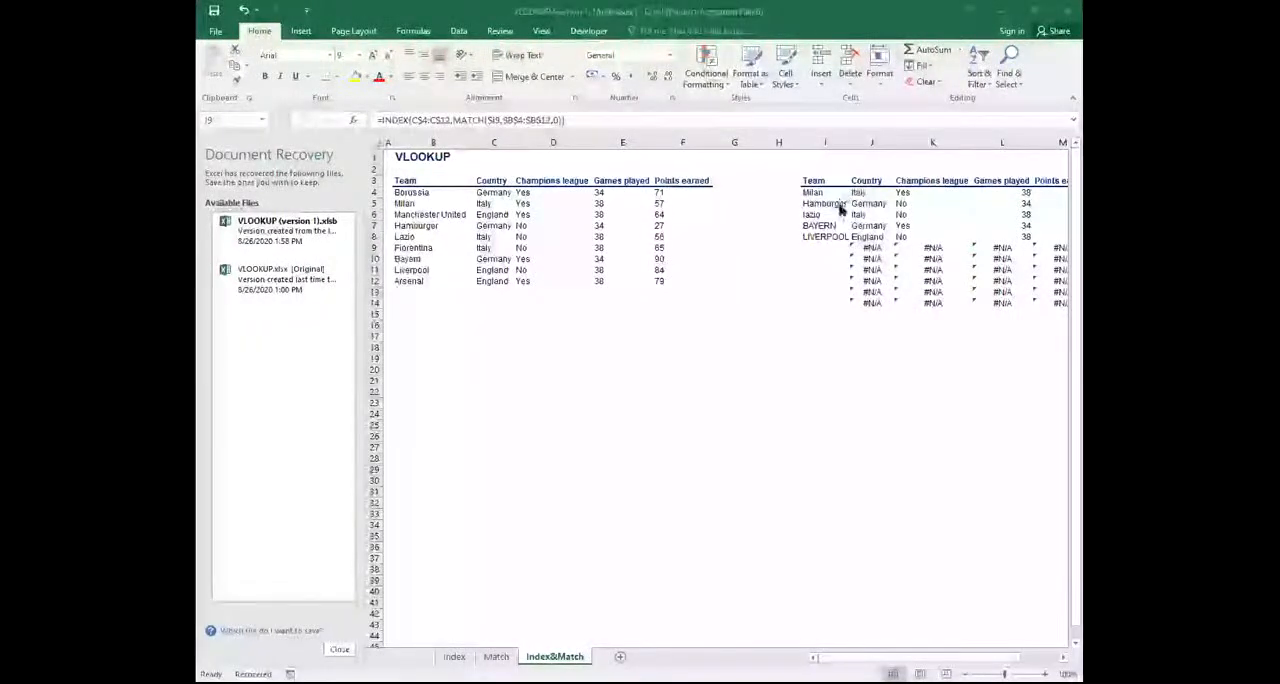
Clear the team names and lookup formulas in rows 6 to 14 of the second table on the Index&Match sheet
{"action": "left_click_drag", "start_coordinate": [810, 214], "coordinate": [1063, 312]}
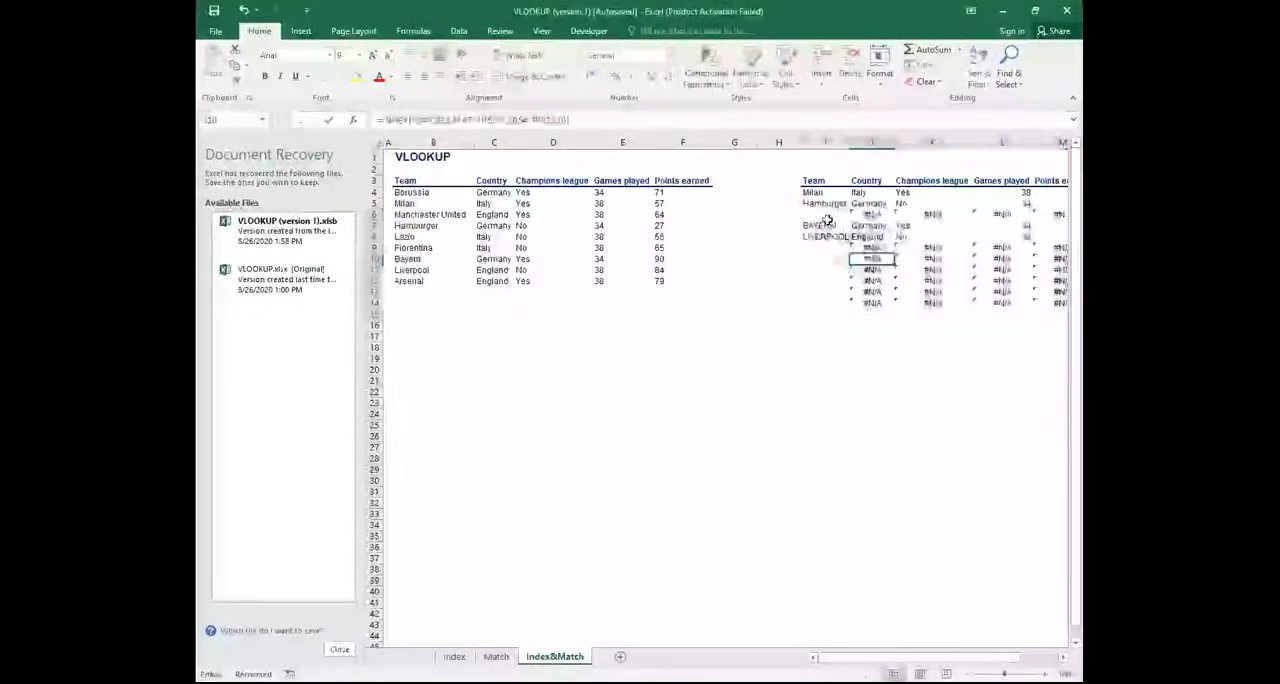
{"action": "left_click_drag", "start_coordinate": [828, 219], "coordinate": [1048, 308]}
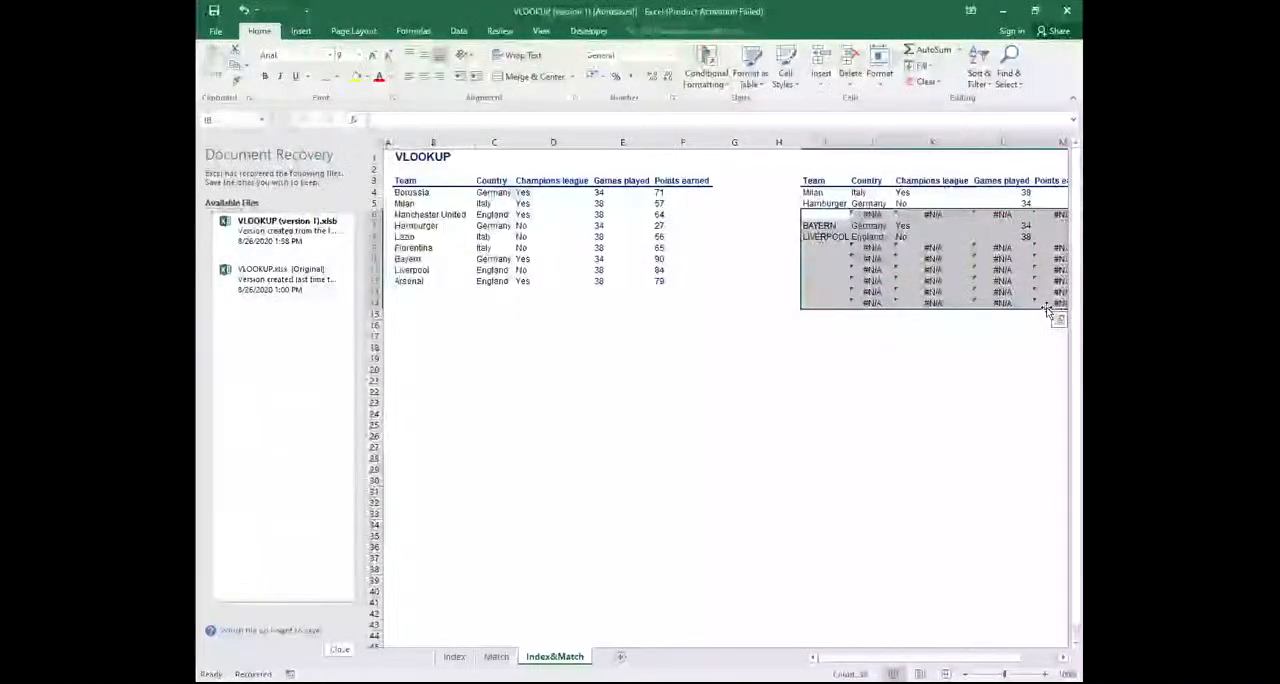
{"action": "key", "text": "Delete"}
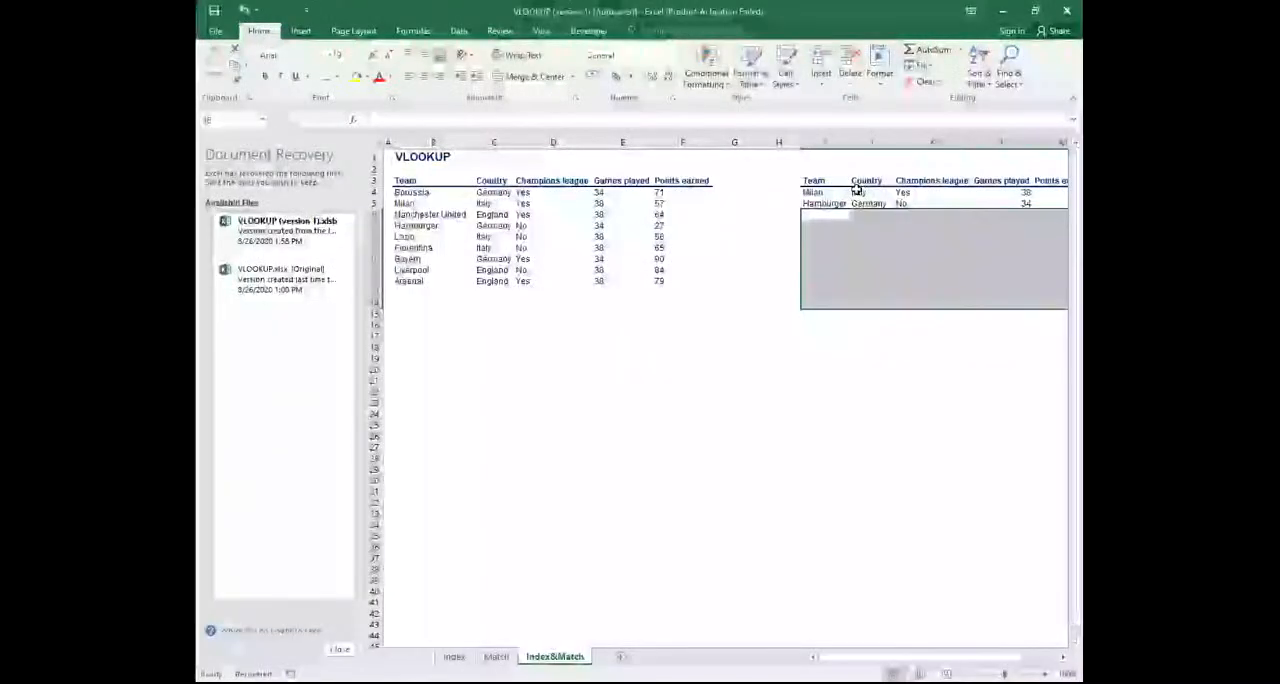
Clear the formulas in J4:M6 under the Country to Points earned headers, leaving the team names Milan and Hamburger
{"action": "left_click_drag", "start_coordinate": [859, 191], "coordinate": [1018, 198]}
{"action": "key", "text": "F2"}
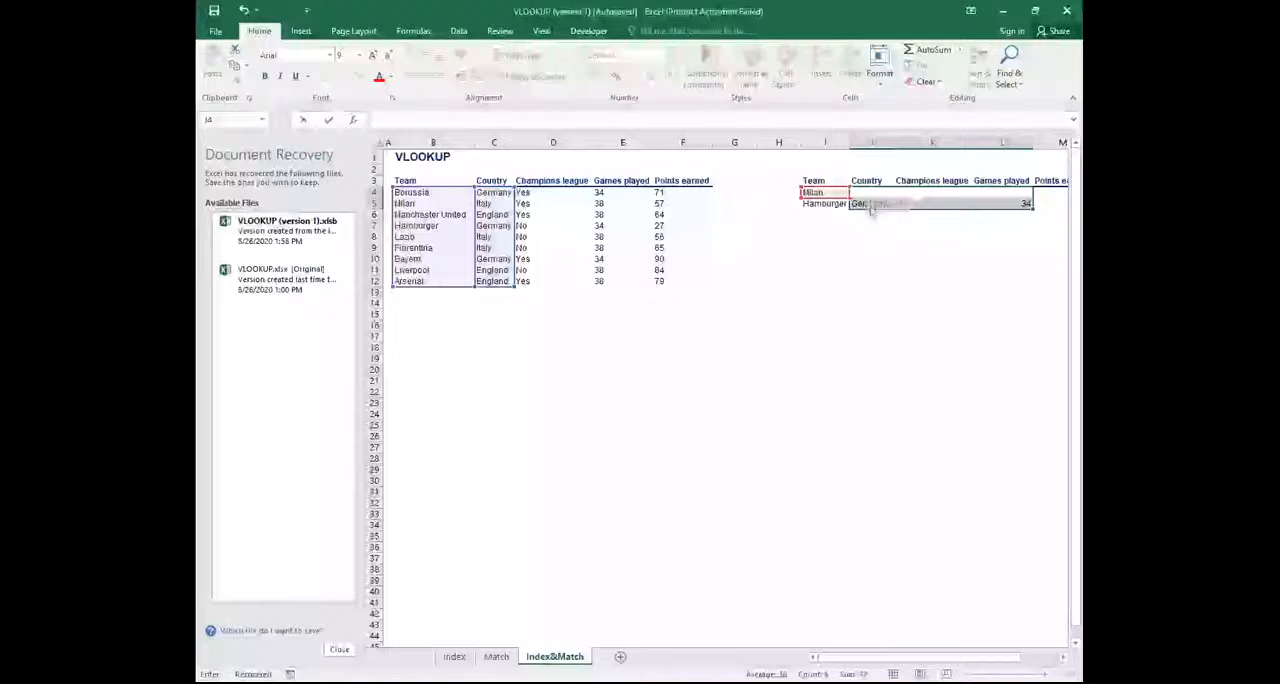
{"action": "key", "text": "Return"}
{"action": "left_click_drag", "start_coordinate": [868, 192], "coordinate": [1022, 208]}
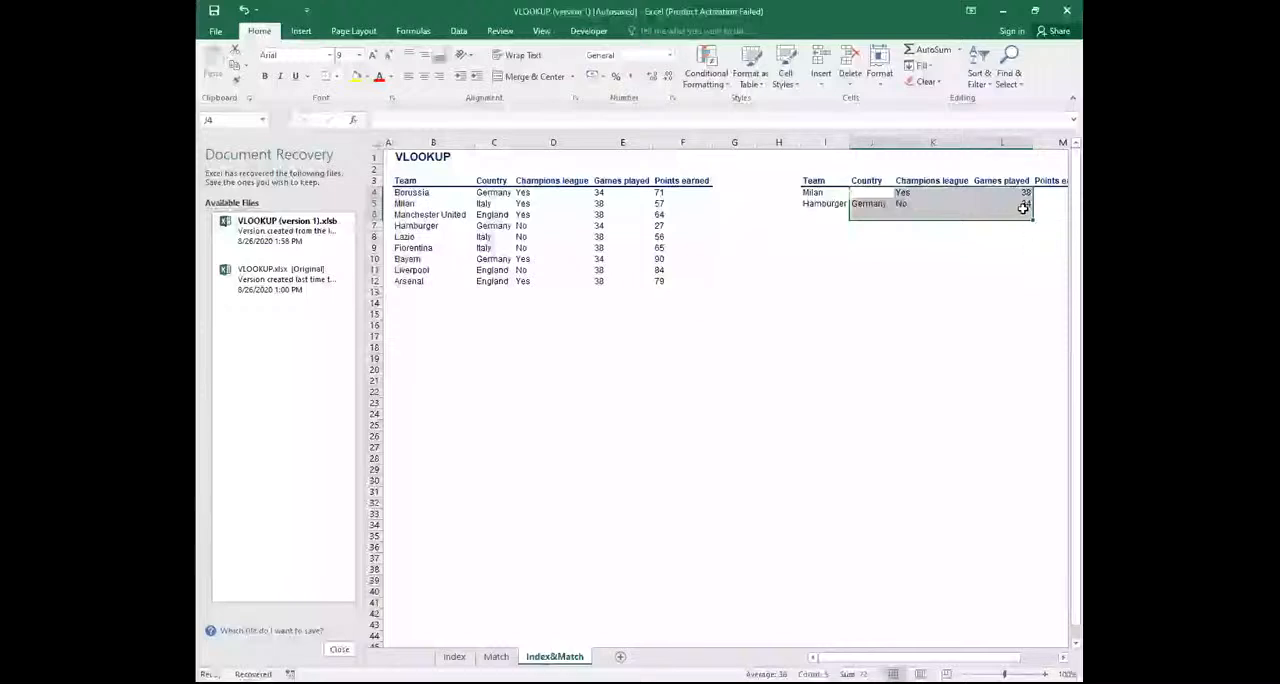
{"action": "double_click", "coordinate": [869, 192]}
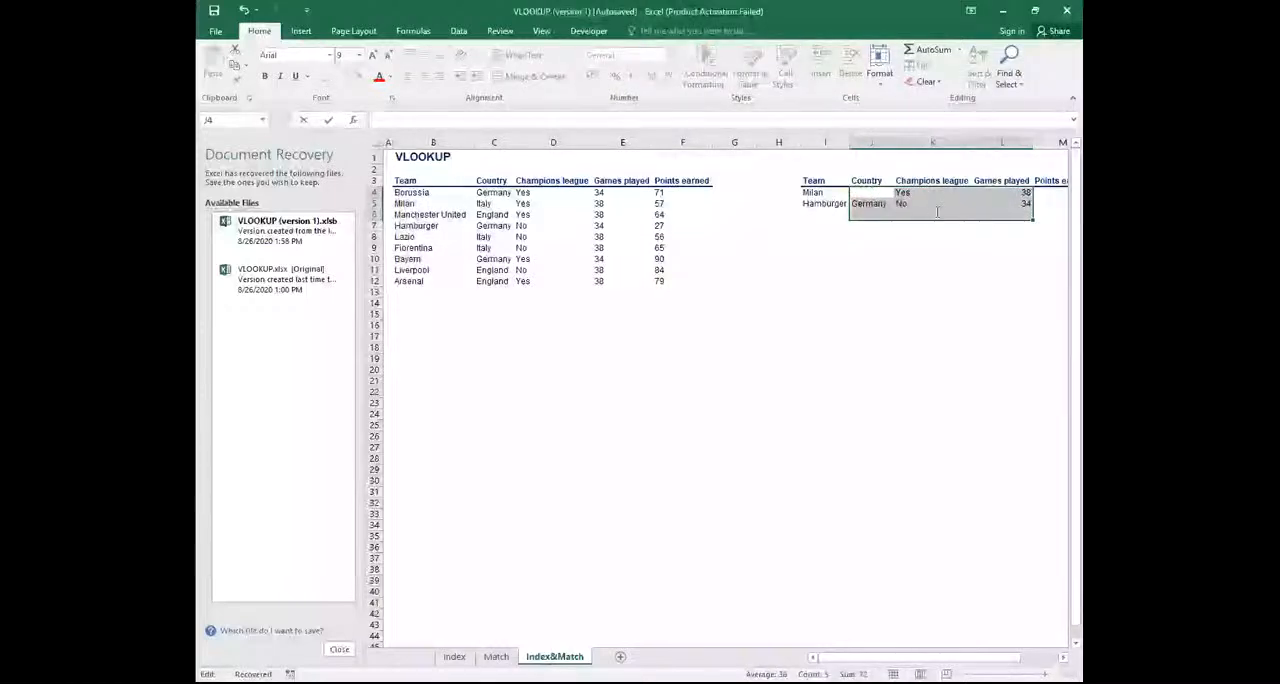
{"action": "left_click_drag", "start_coordinate": [924, 281], "coordinate": [920, 271]}
{"action": "left_click_drag", "start_coordinate": [867, 194], "coordinate": [640, 212]}
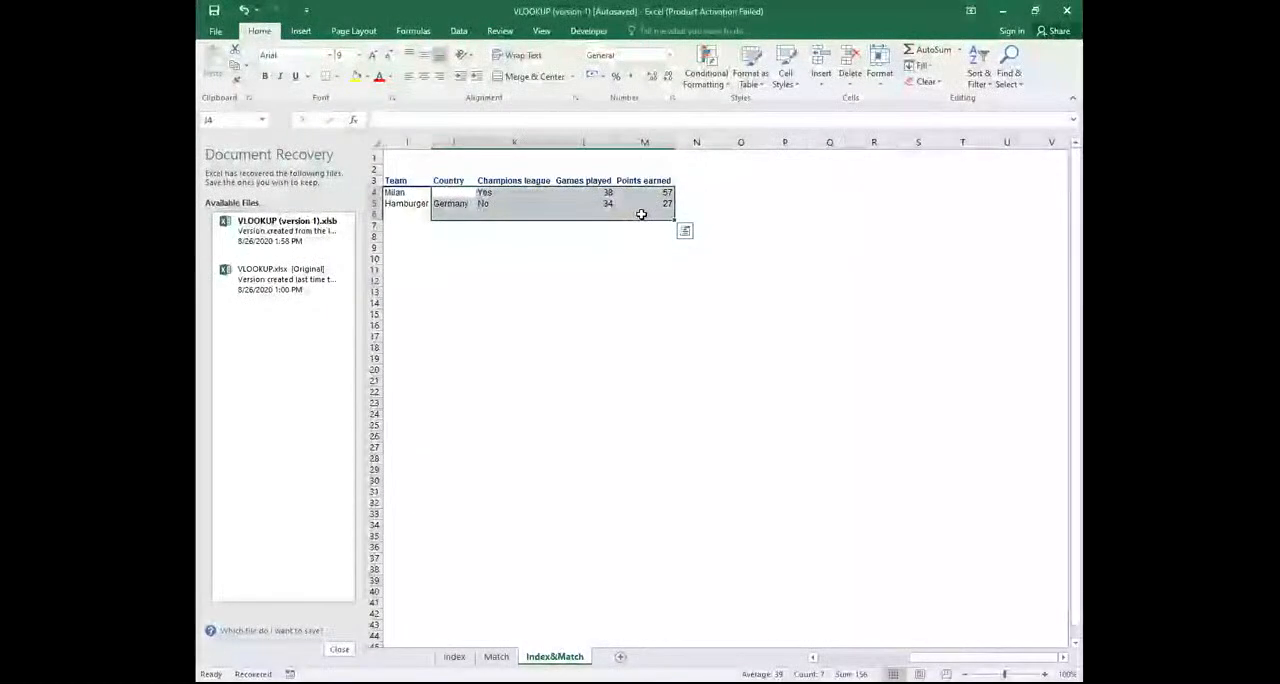
{"action": "key", "text": "Delete"}
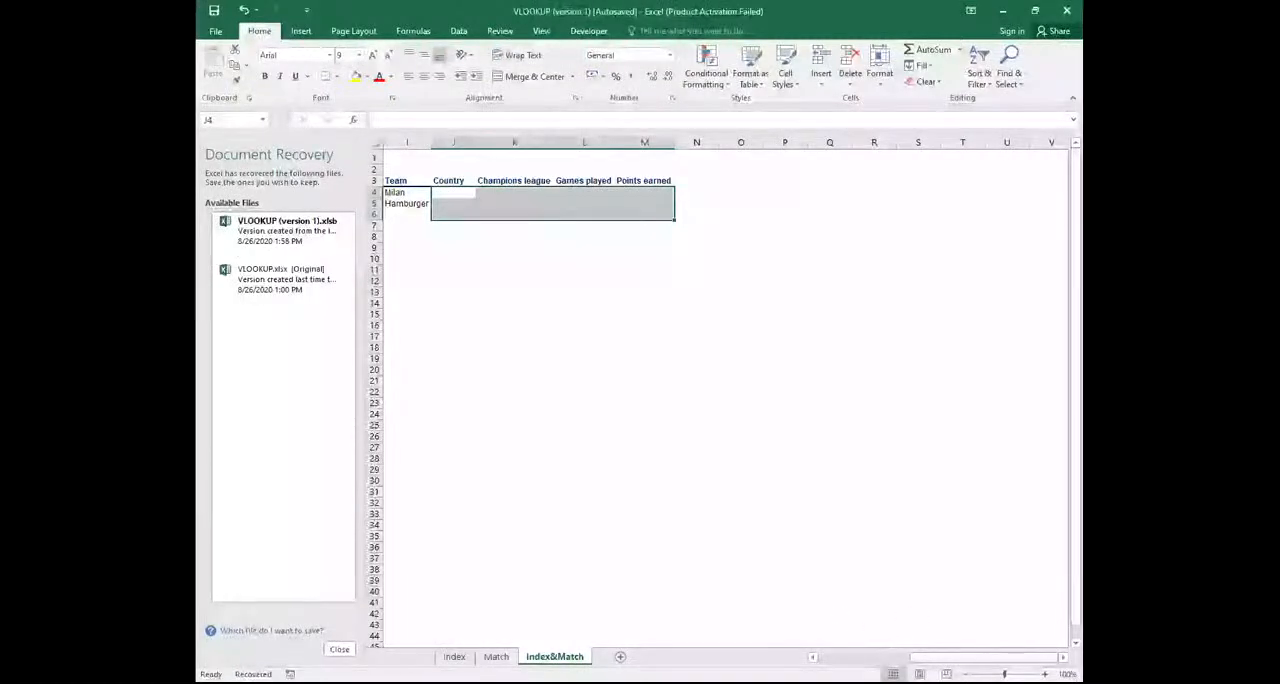
Begin a VLOOKUP formula in cell J4 for Milan's country
{"action": "left_click", "coordinate": [812, 657]}
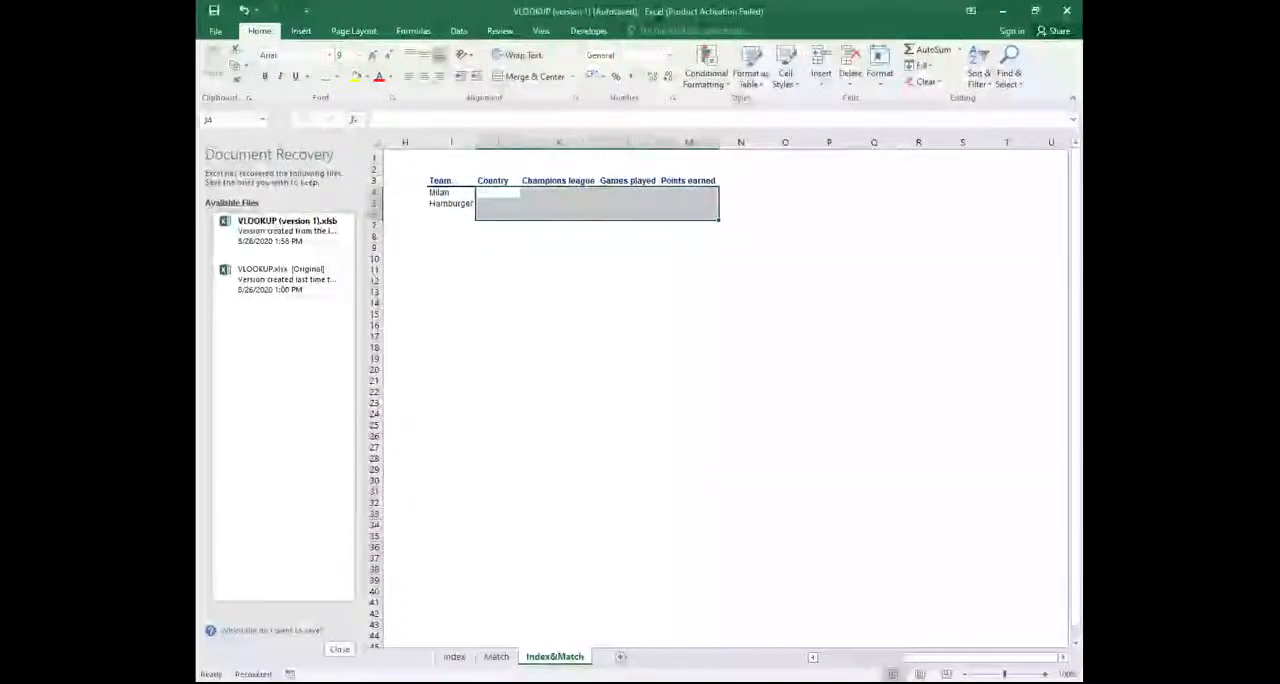
{"action": "left_click", "coordinate": [810, 657]}
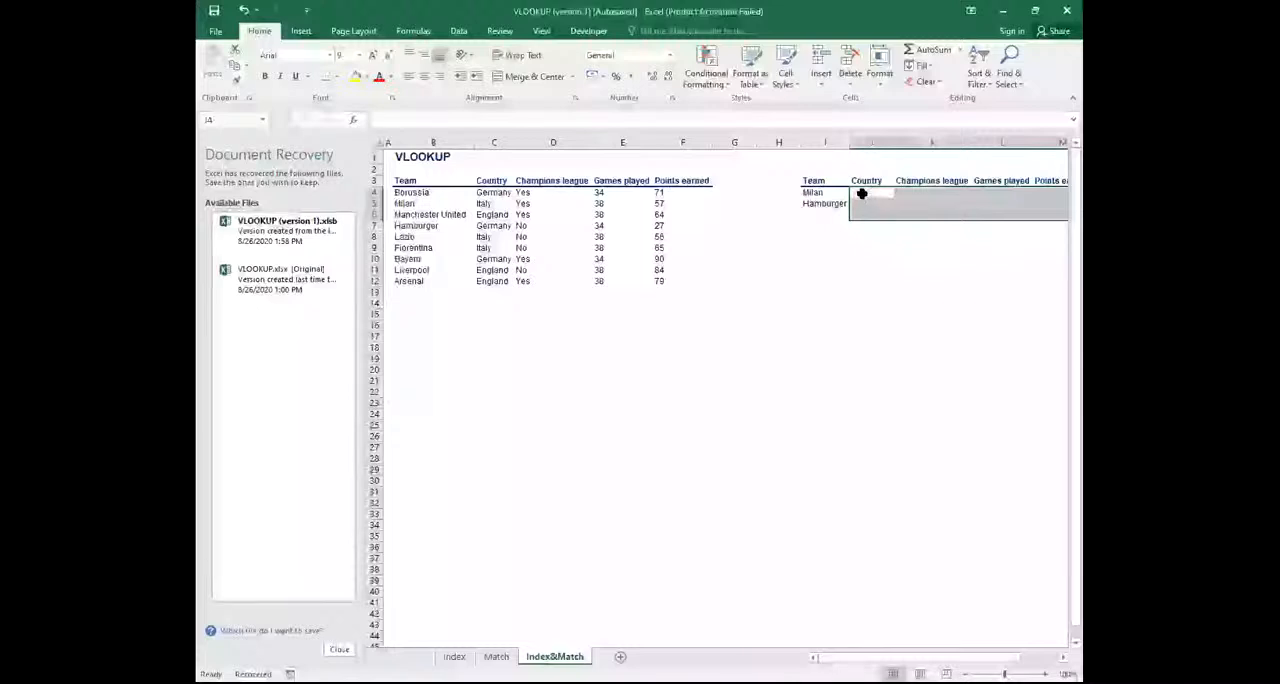
{"action": "left_click", "coordinate": [861, 192]}
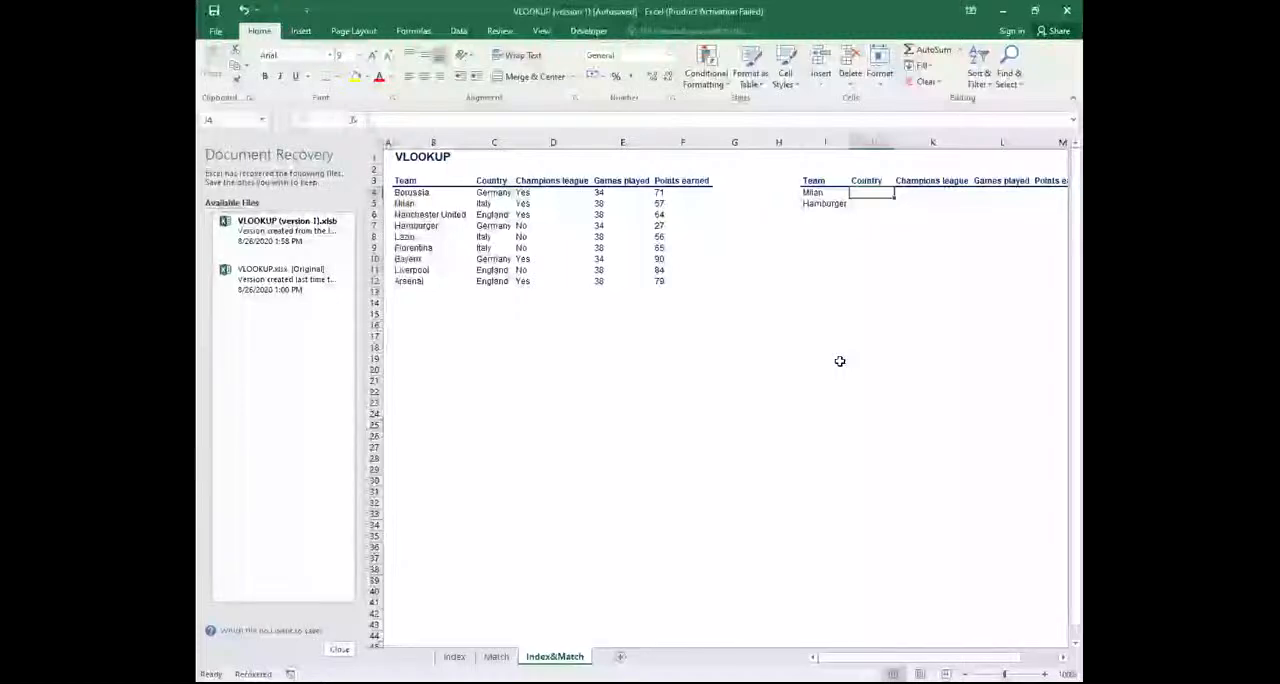
{"action": "type", "text": "="}
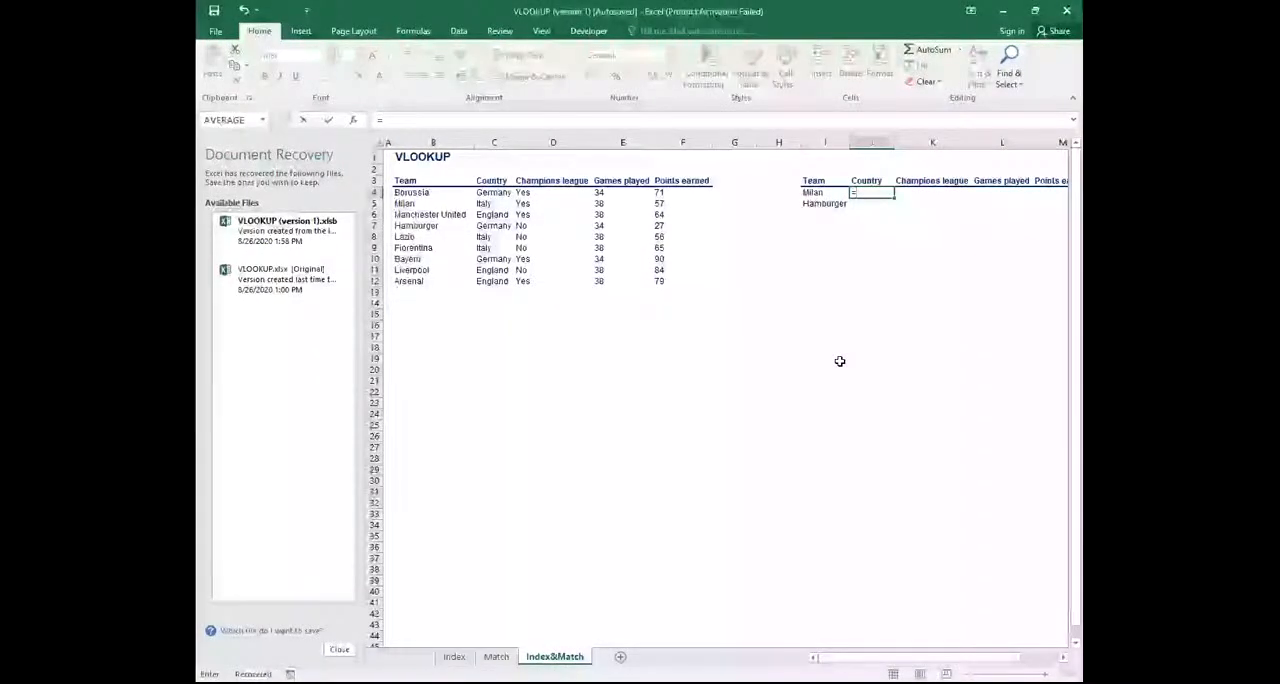
{"action": "type", "text": "v"}
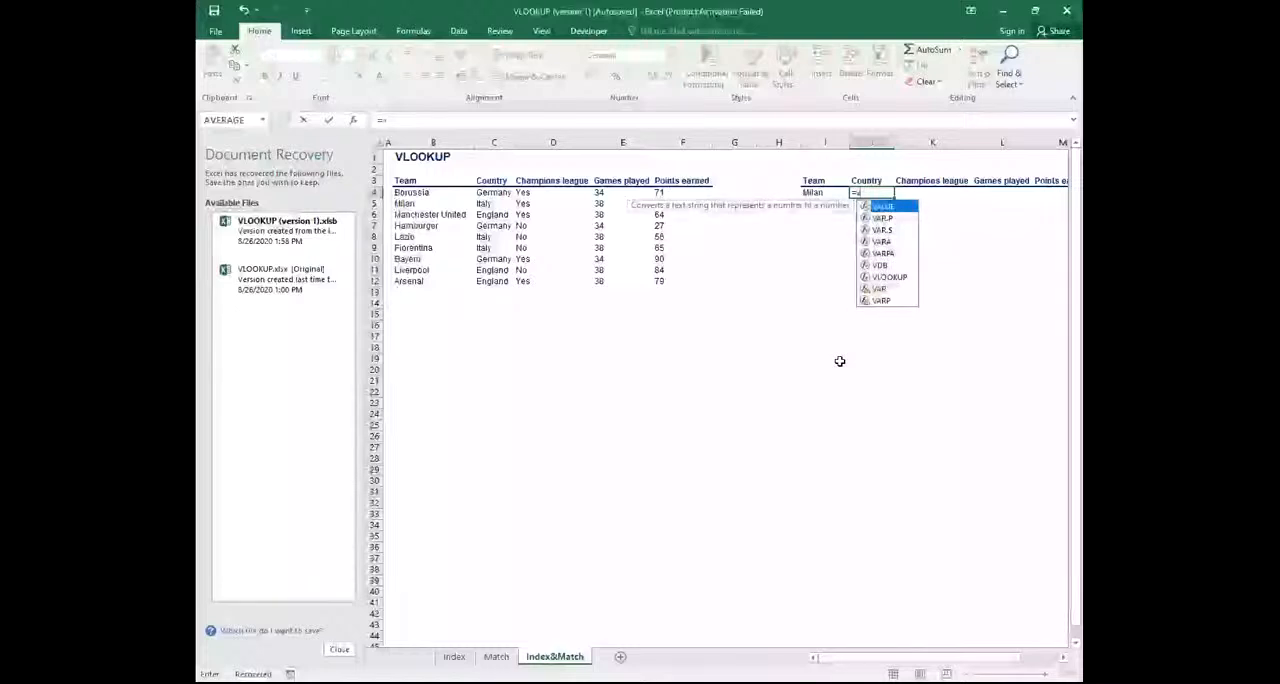
{"action": "type", "text": "l"}
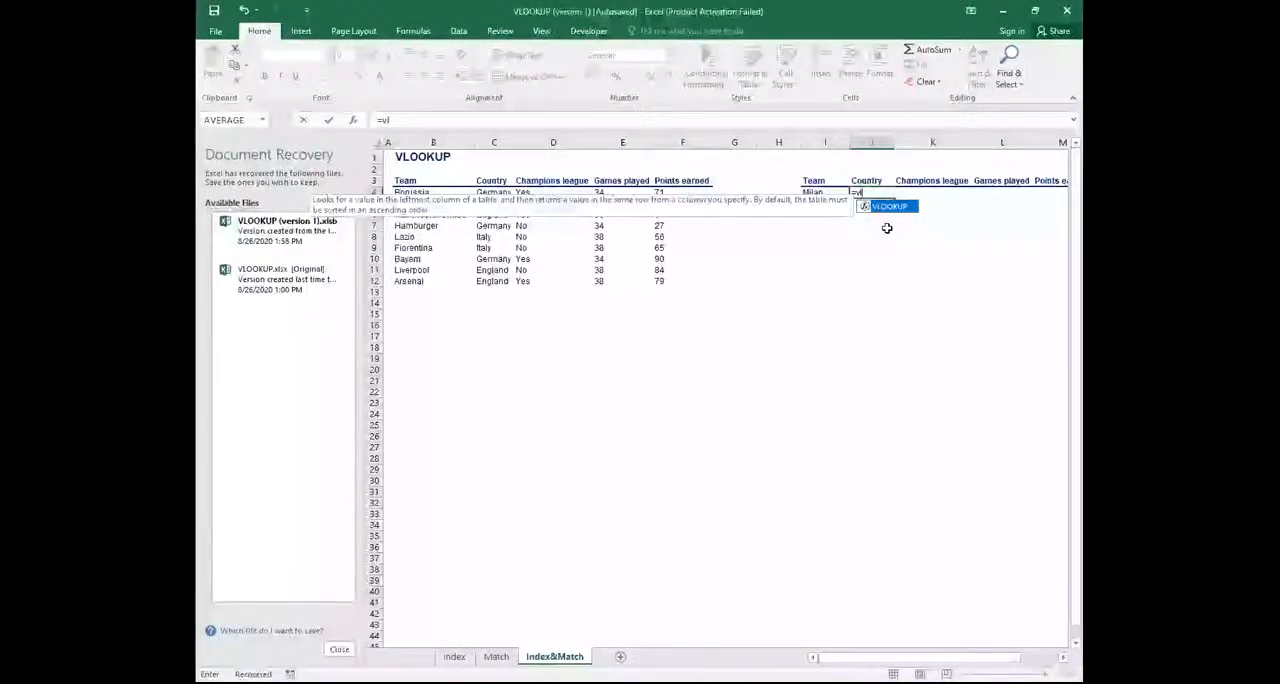
{"action": "key", "text": "Tab"}
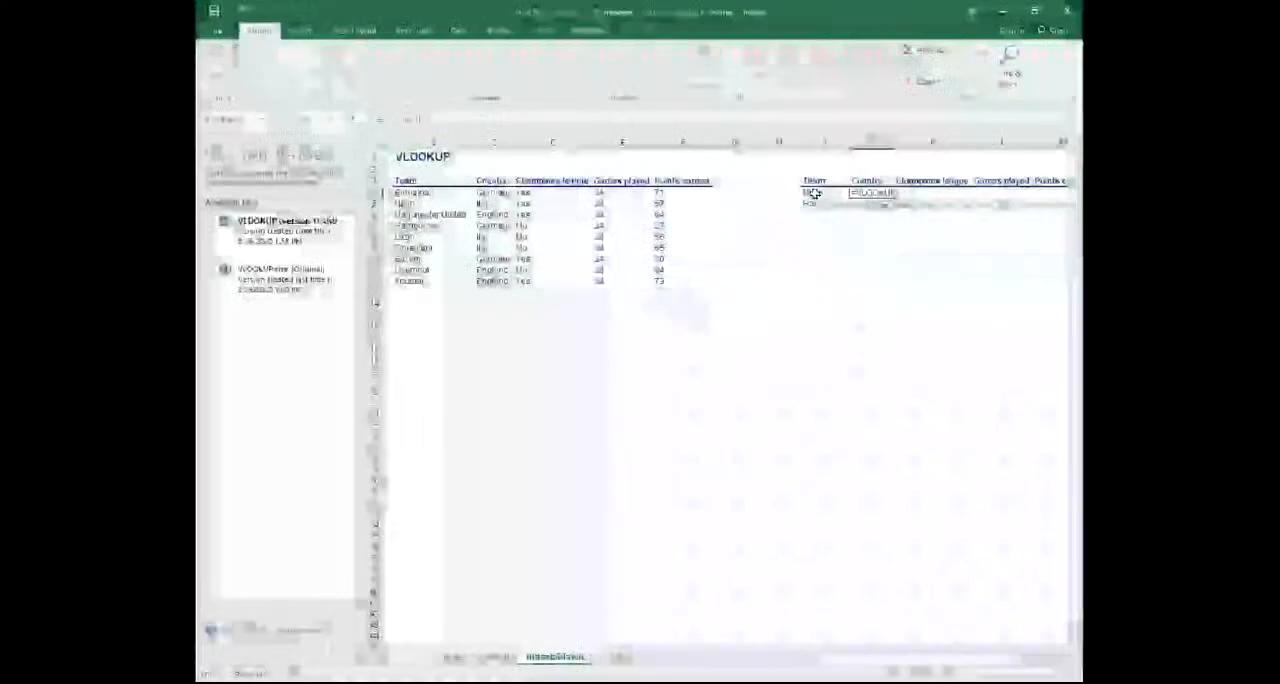
{"action": "left_click", "coordinate": [813, 192]}
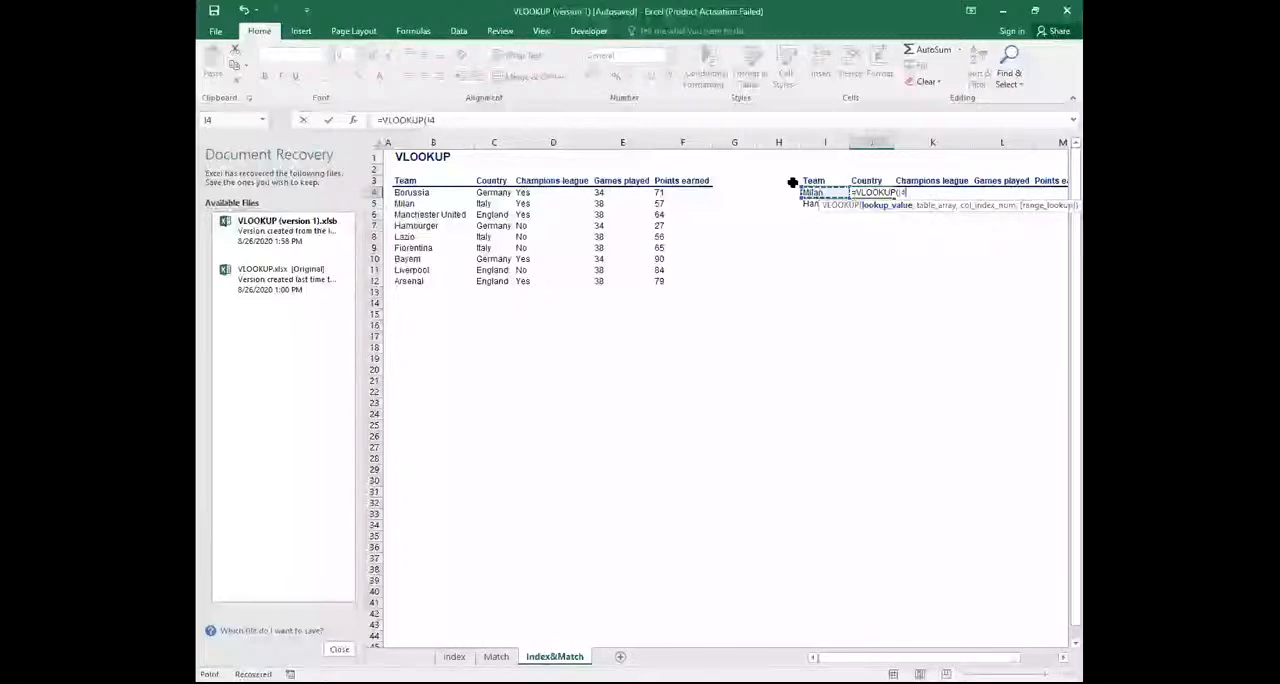
{"action": "left_click", "coordinate": [401, 194]}
{"action": "left_click_drag", "start_coordinate": [436, 198], "coordinate": [657, 279]}
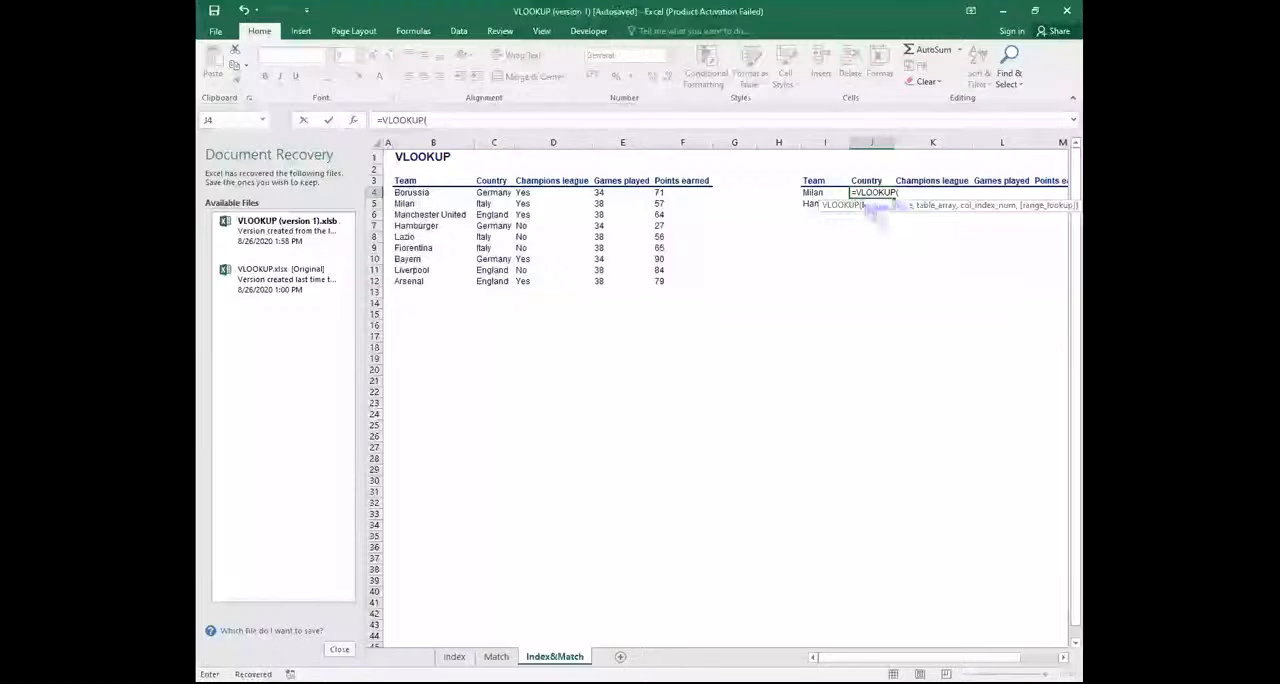
Complete J4's formula as =VLOOKUP(I4,B4:F12,2,FALSE) to look up the team's country with an exact match
{"action": "left_click", "coordinate": [816, 192]}
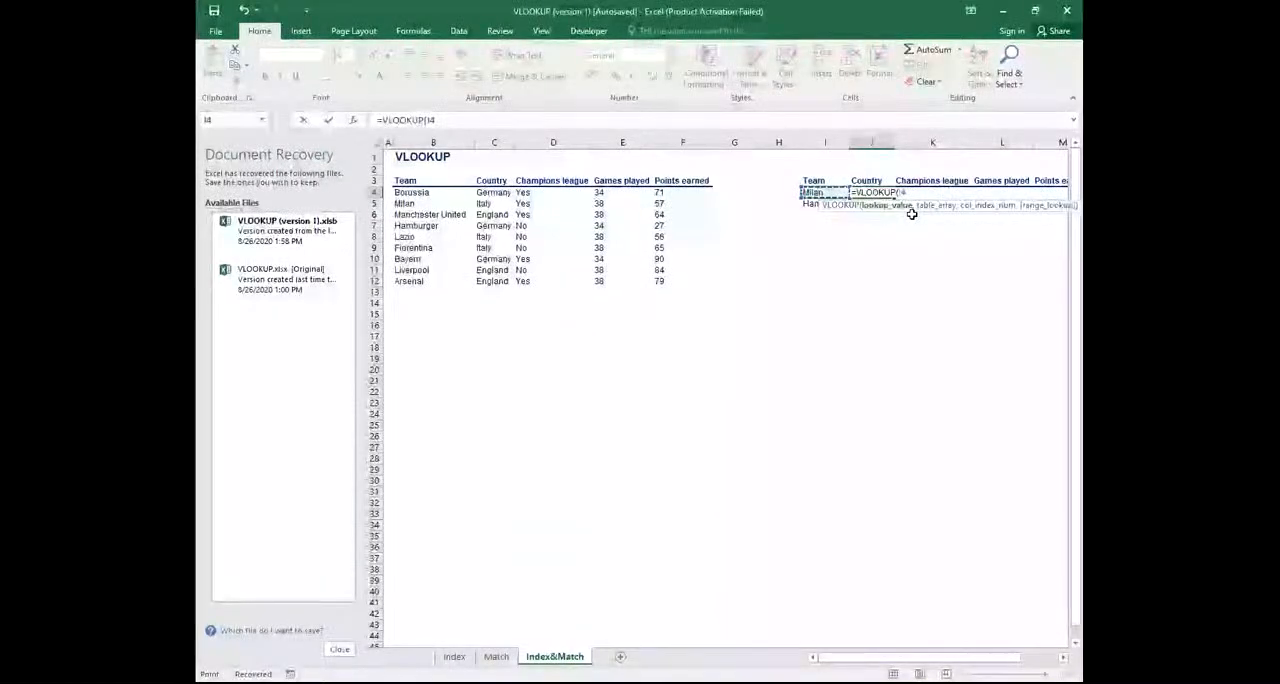
{"action": "type", "text": ","}
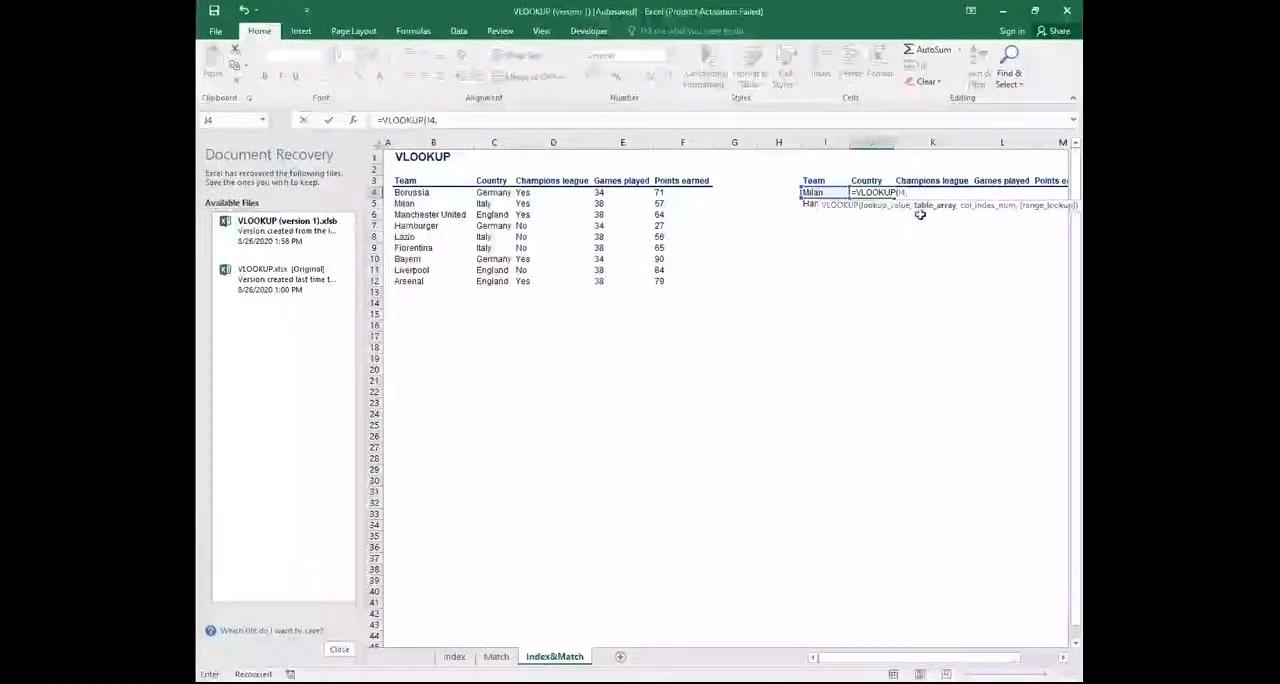
{"action": "left_click", "coordinate": [409, 191]}
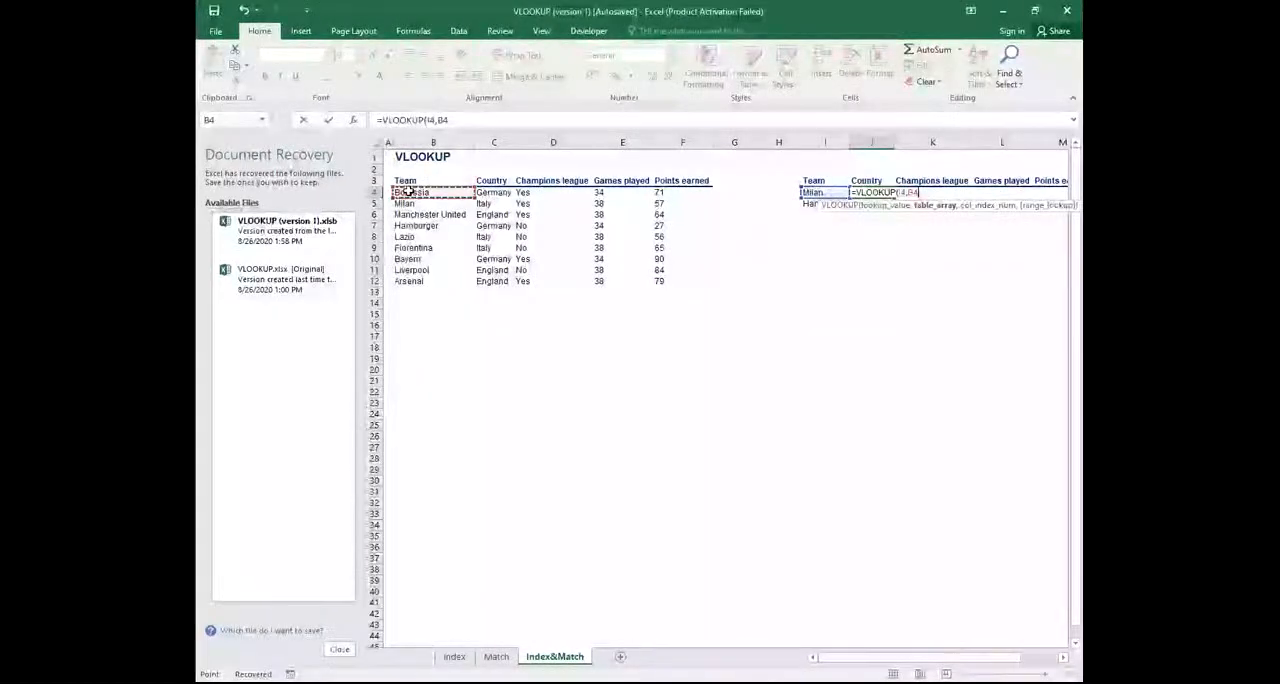
{"action": "left_click_drag", "start_coordinate": [409, 191], "coordinate": [671, 289]}
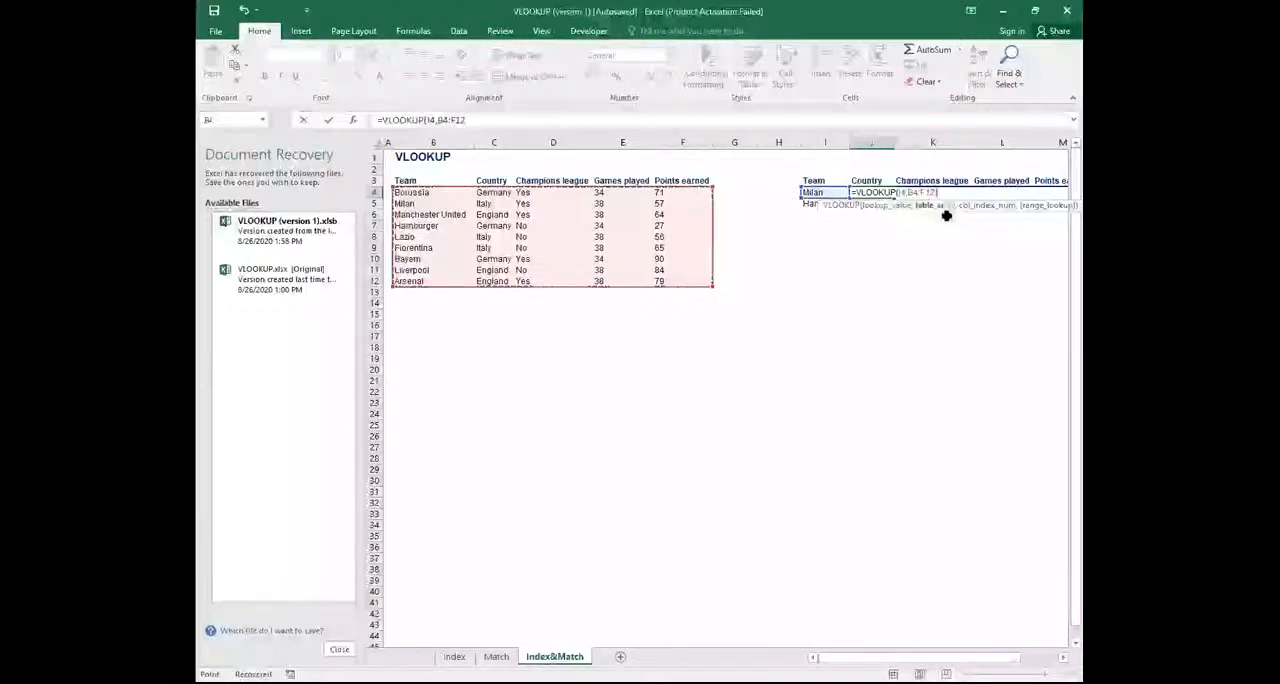
{"action": "type", "text": ","}
{"action": "type", "text": ","}
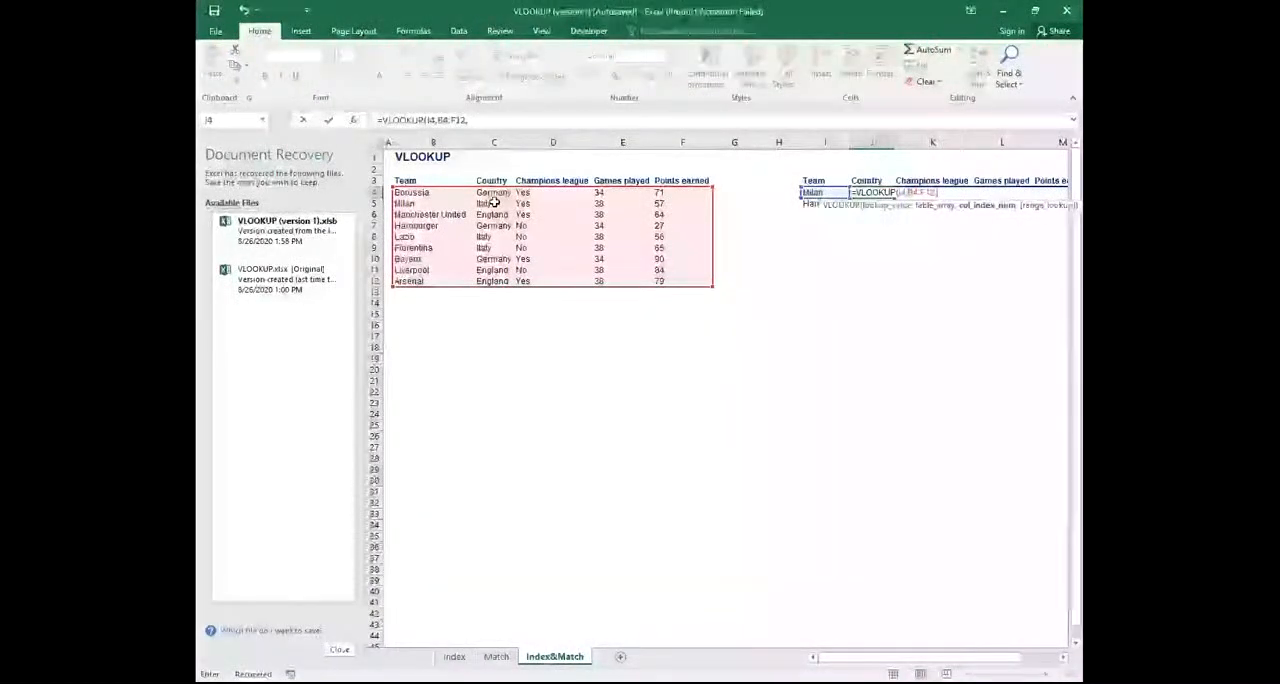
{"action": "type", "text": "2"}
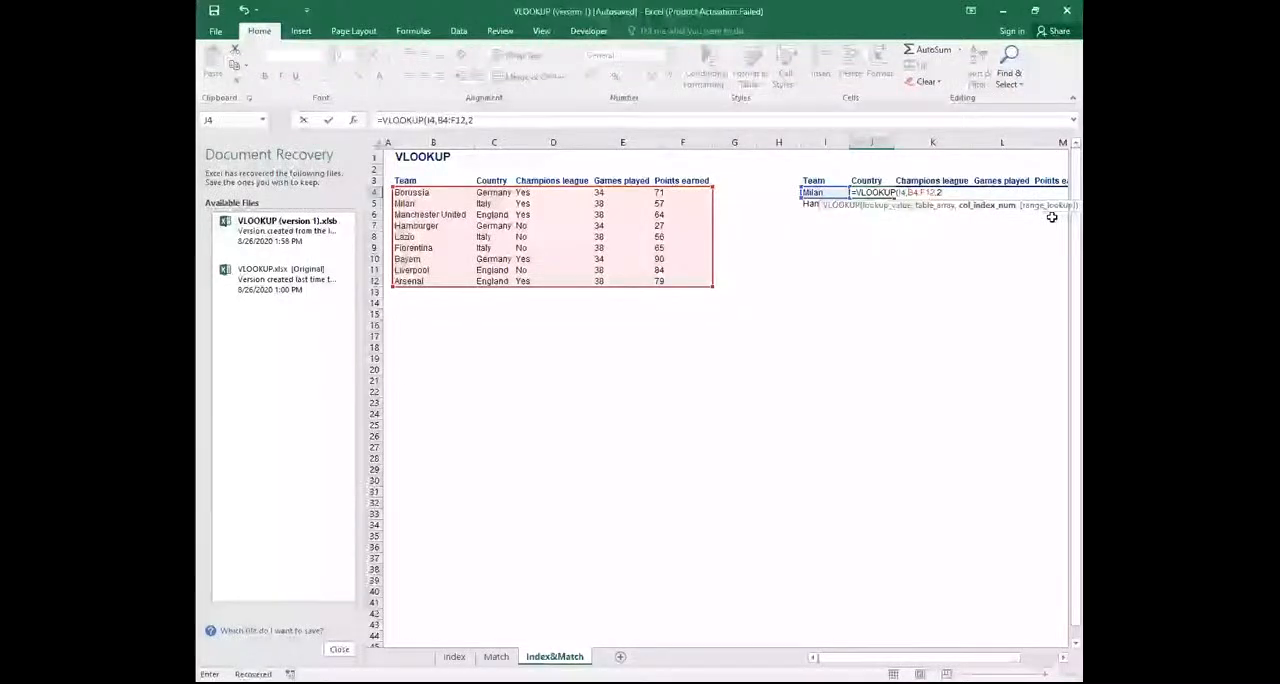
{"action": "type", "text": ","}
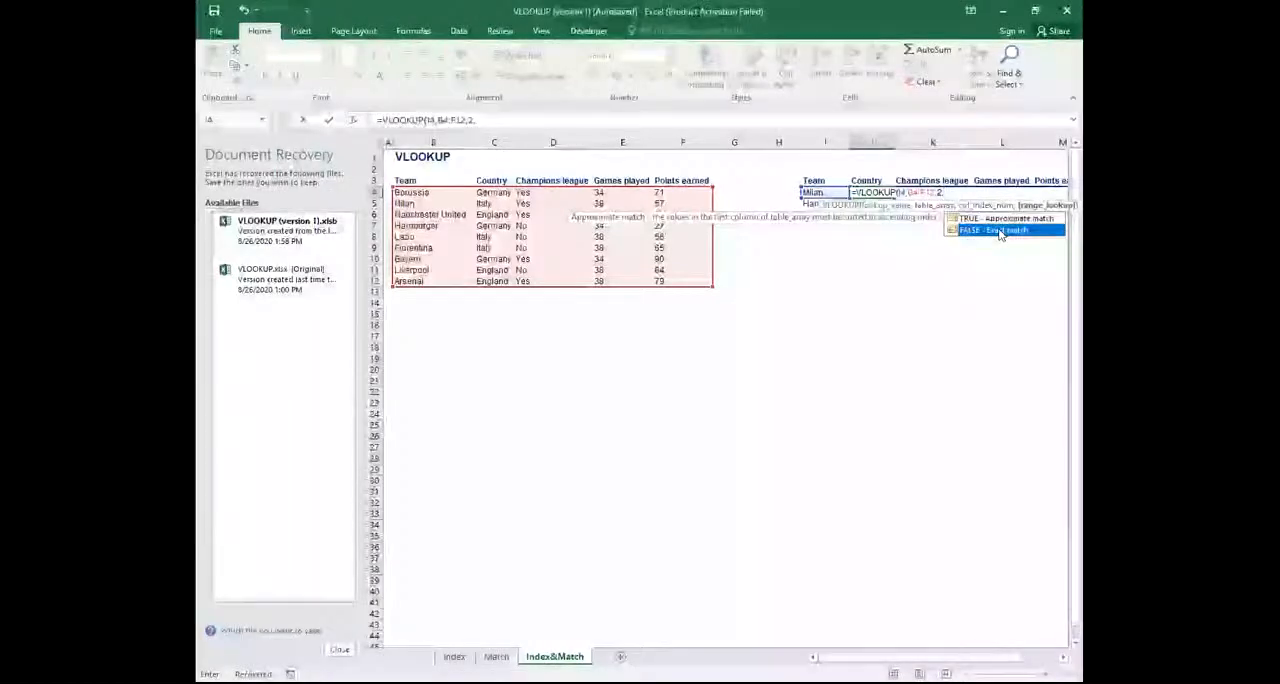
{"action": "double_click", "coordinate": [998, 230]}
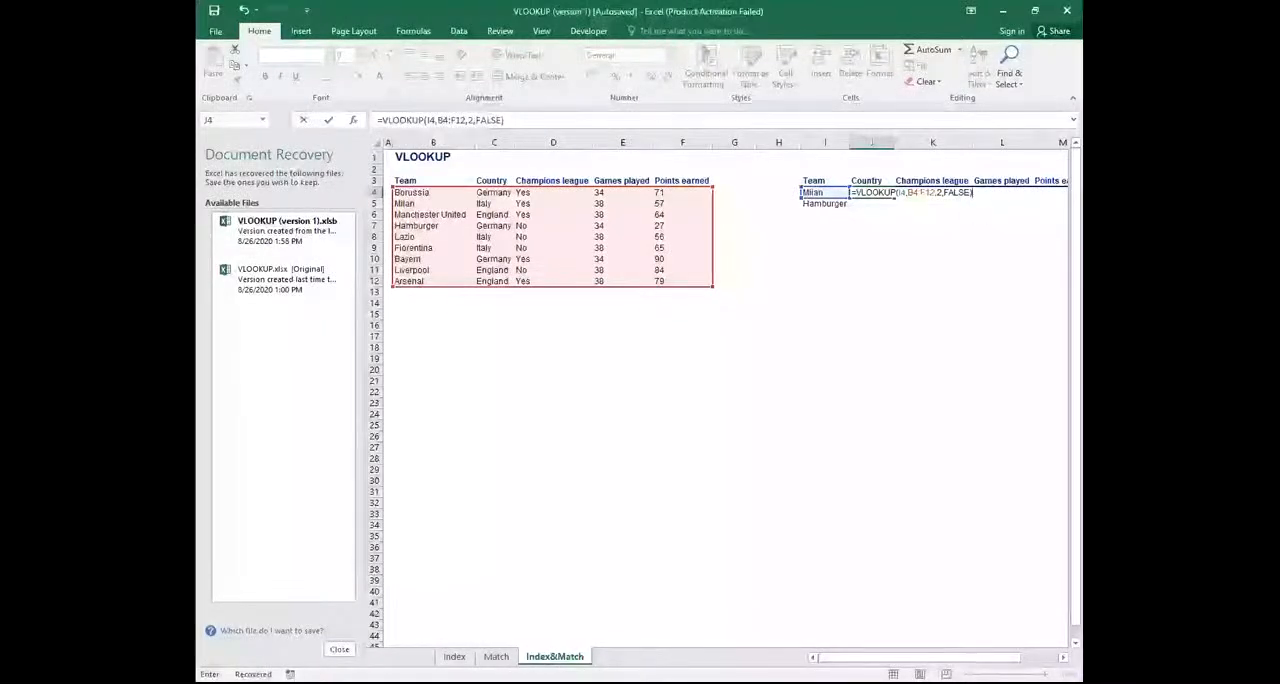
{"action": "key", "text": "Return"}
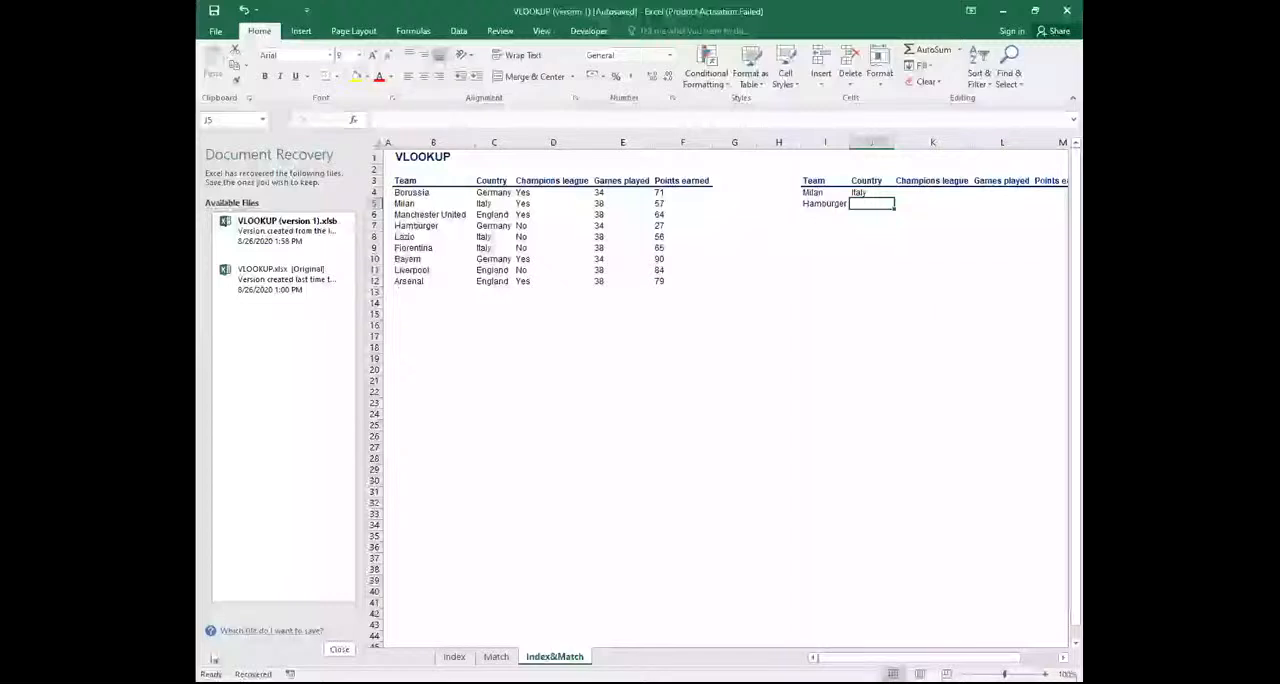
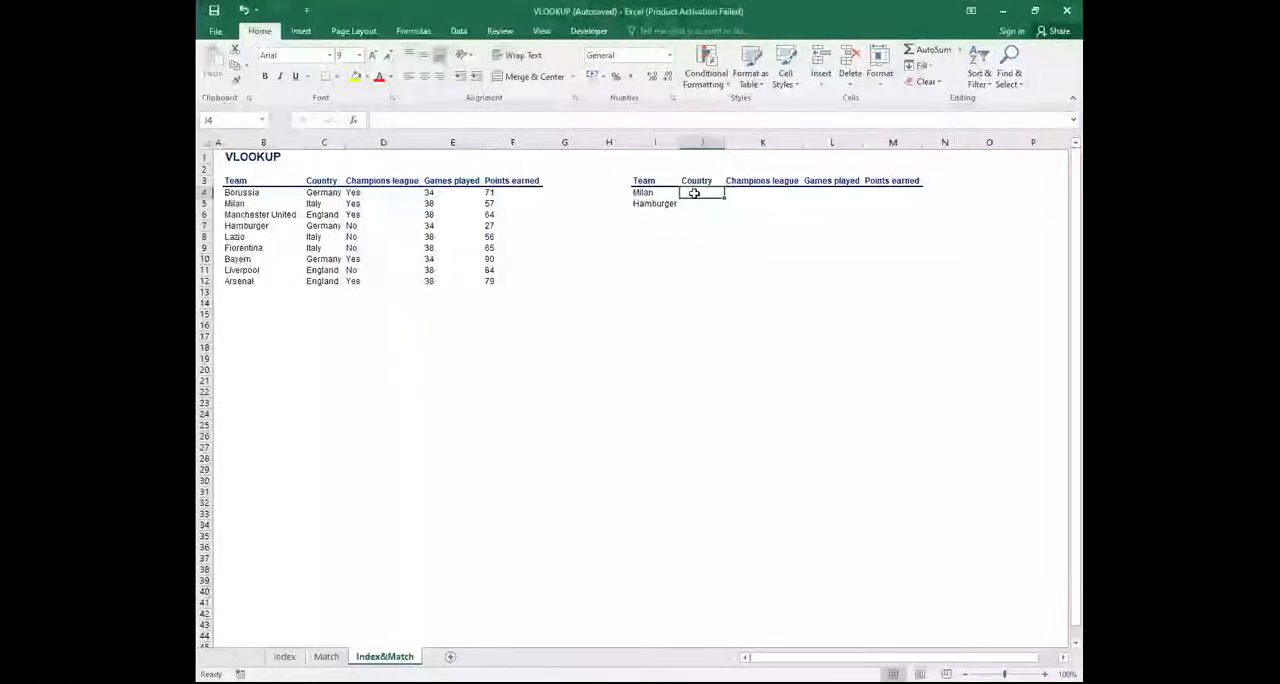
Start a VLOOKUP formula in J4 using Milan's cell I4 as the lookup value and B4:F12 as the table array
{"action": "type", "text": "="}
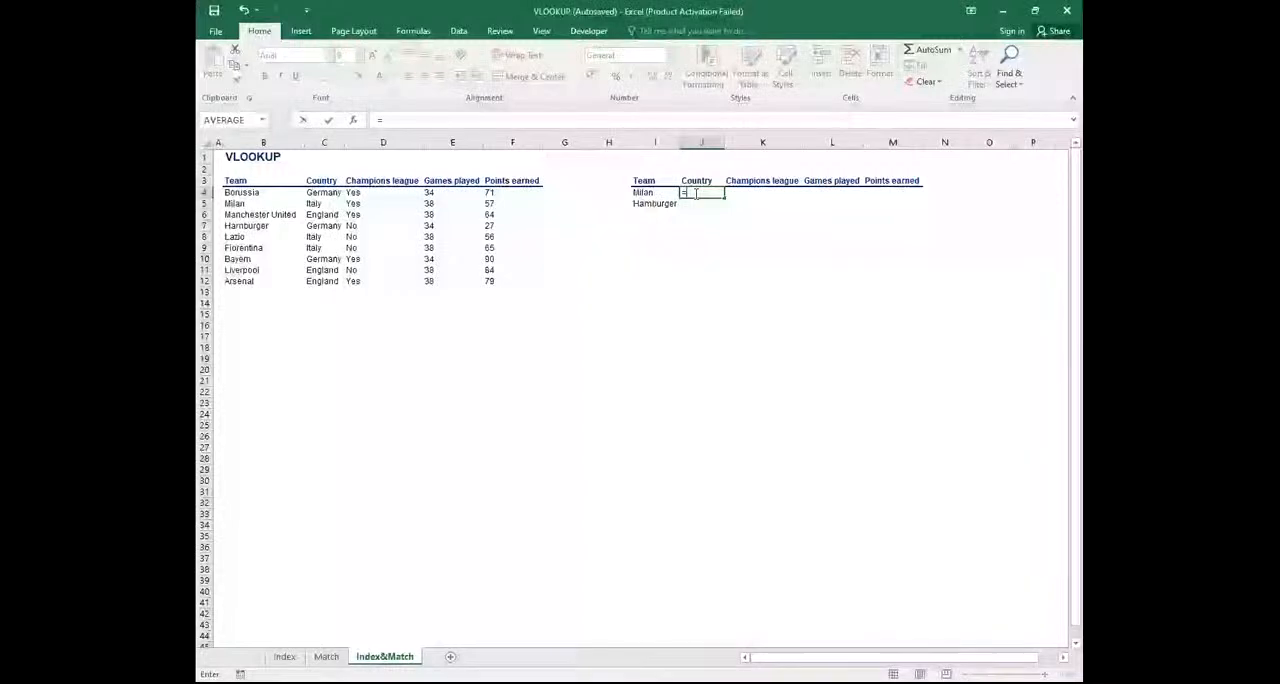
{"action": "type", "text": "vl"}
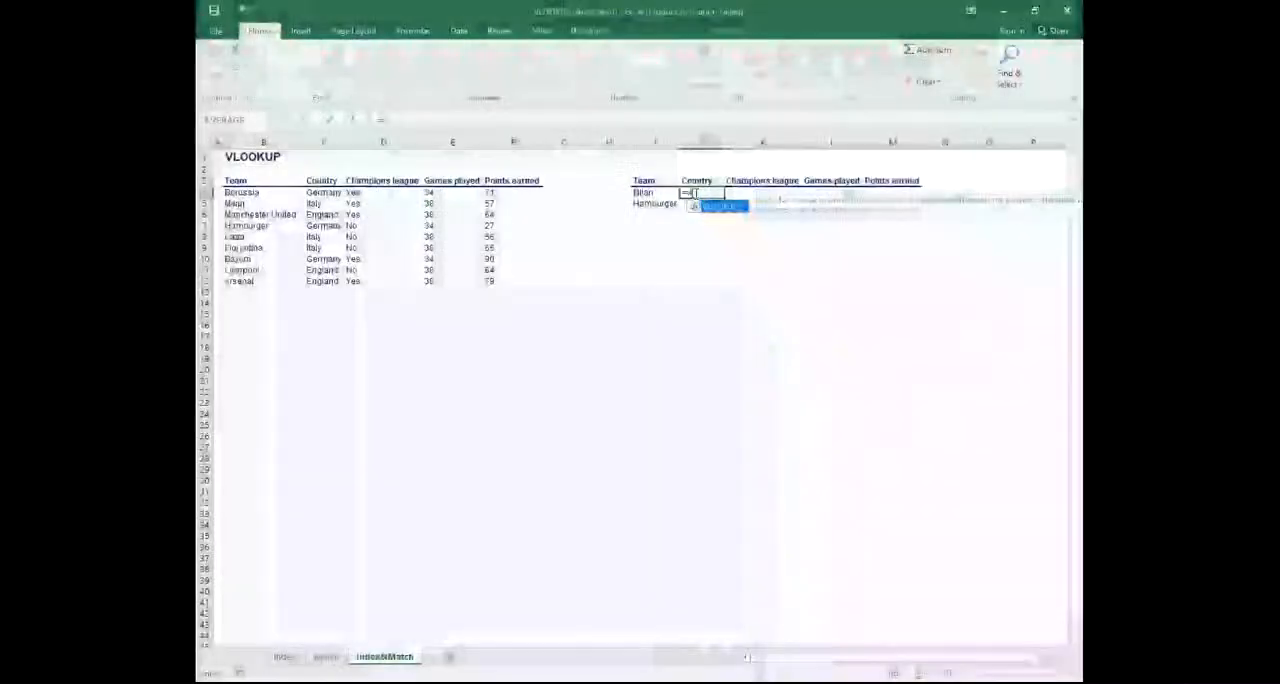
{"action": "key", "text": "Tab"}
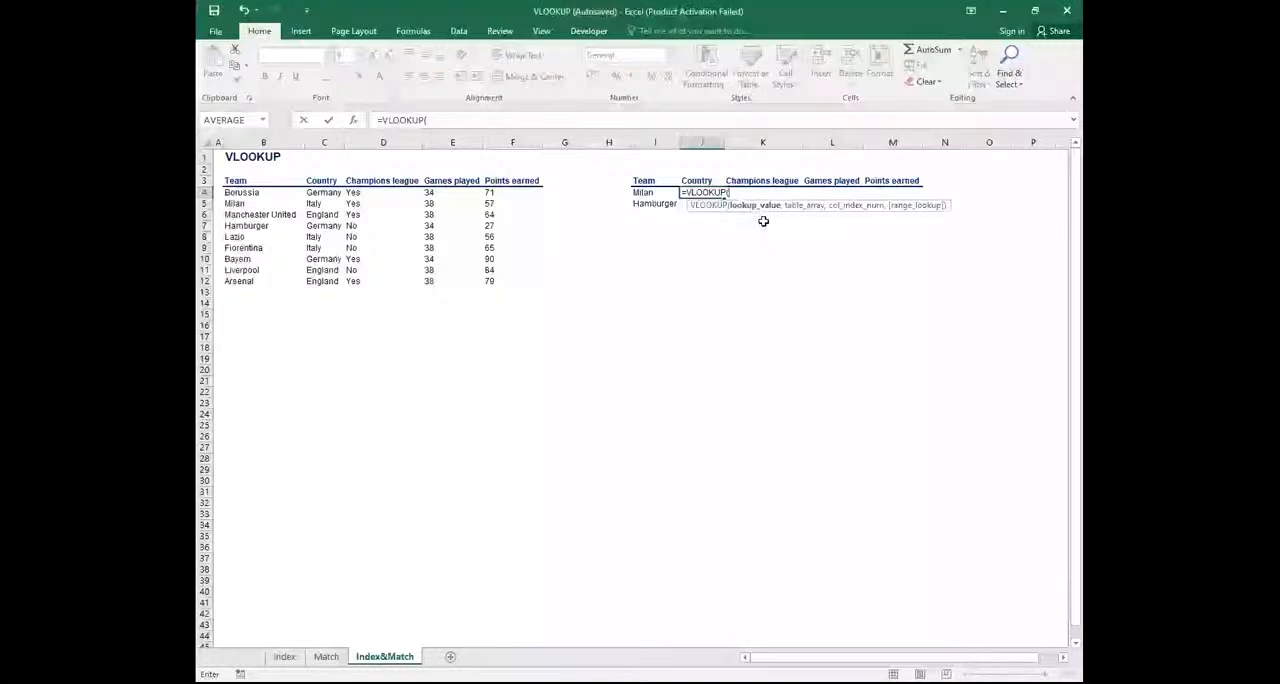
{"action": "left_click", "coordinate": [640, 191]}
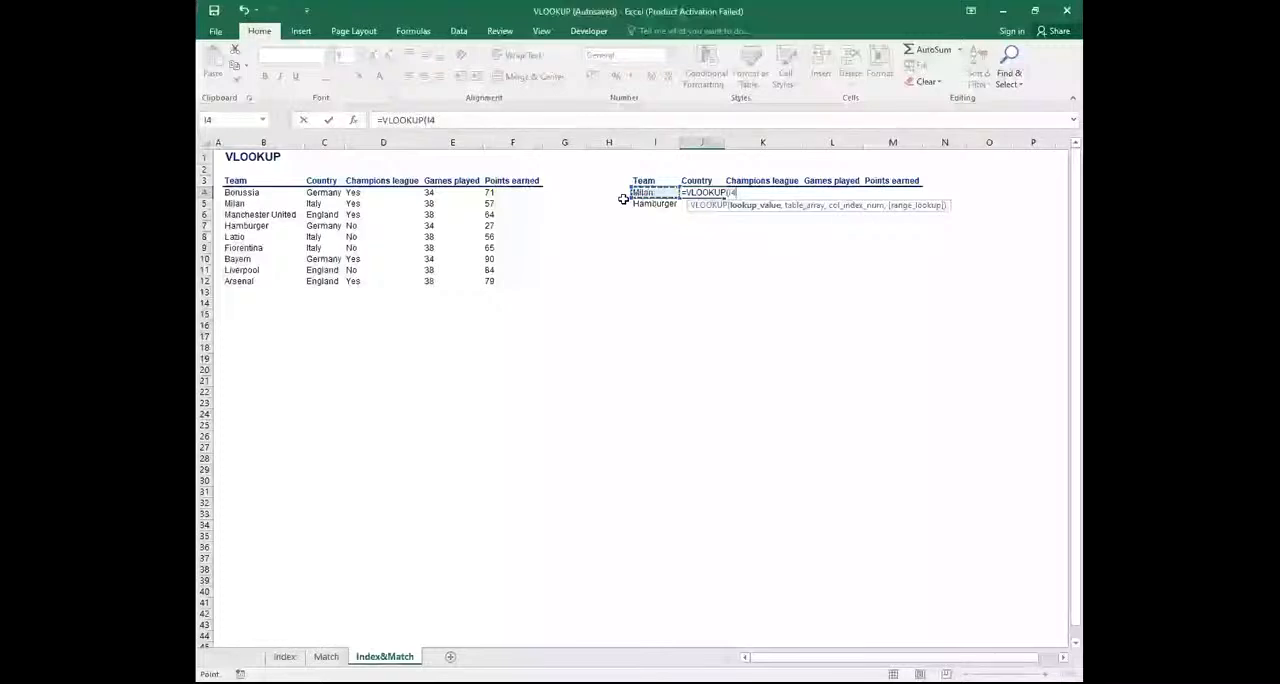
{"action": "type", "text": ","}
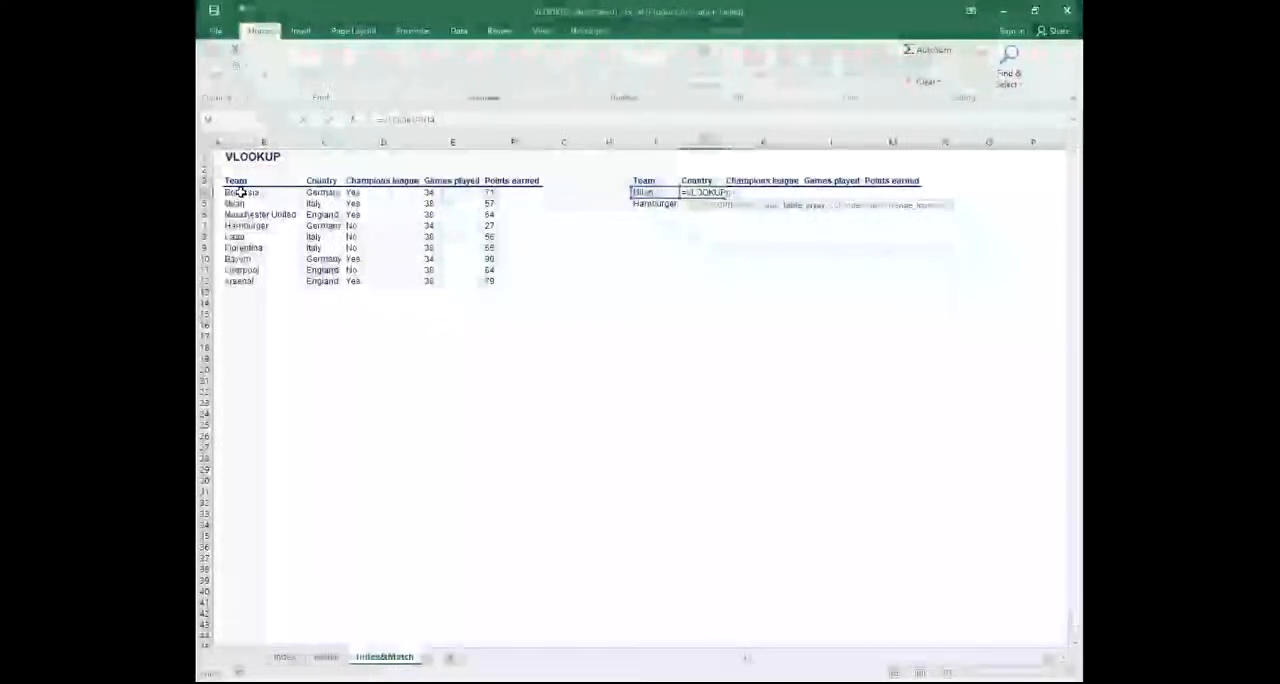
{"action": "left_click", "coordinate": [243, 193]}
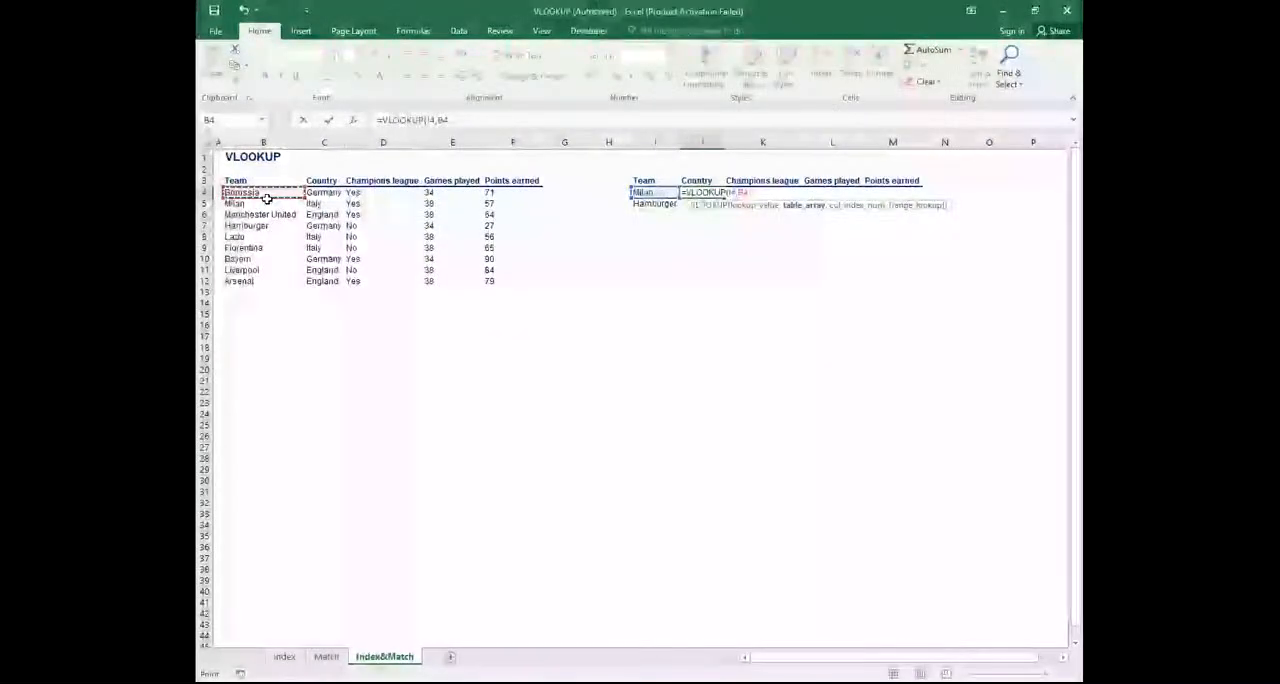
{"action": "left_click_drag", "start_coordinate": [265, 196], "coordinate": [503, 277]}
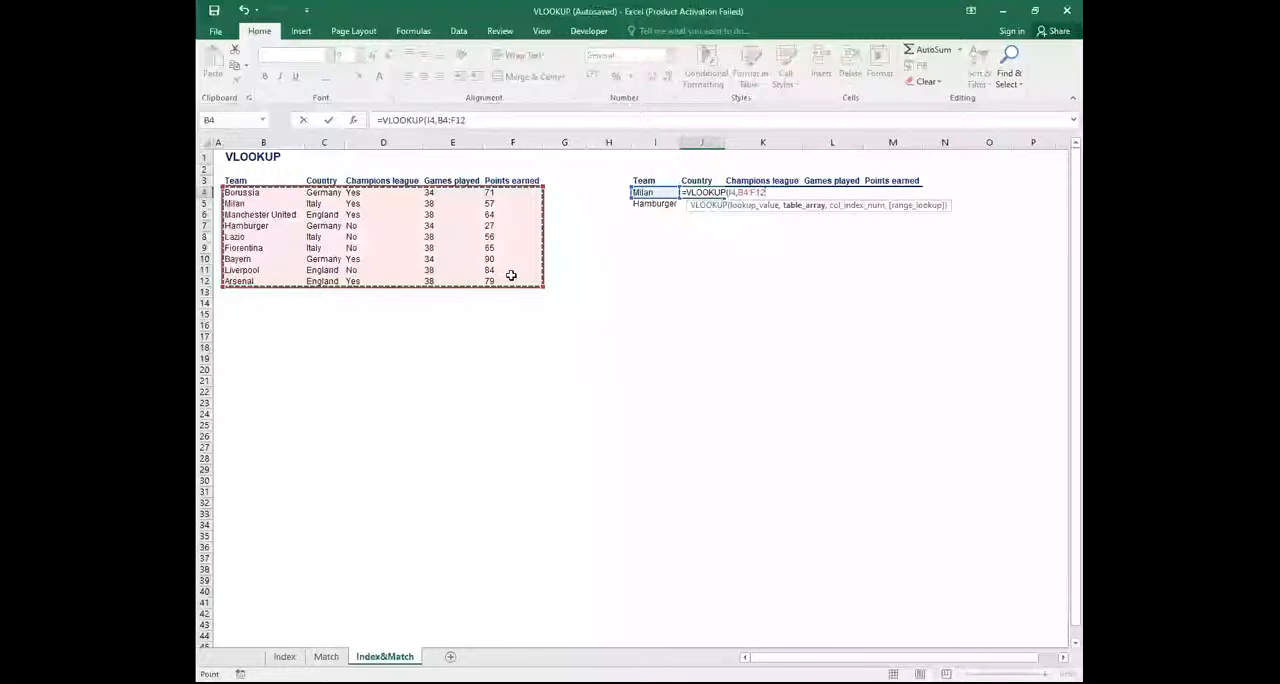
{"action": "type", "text": ","}
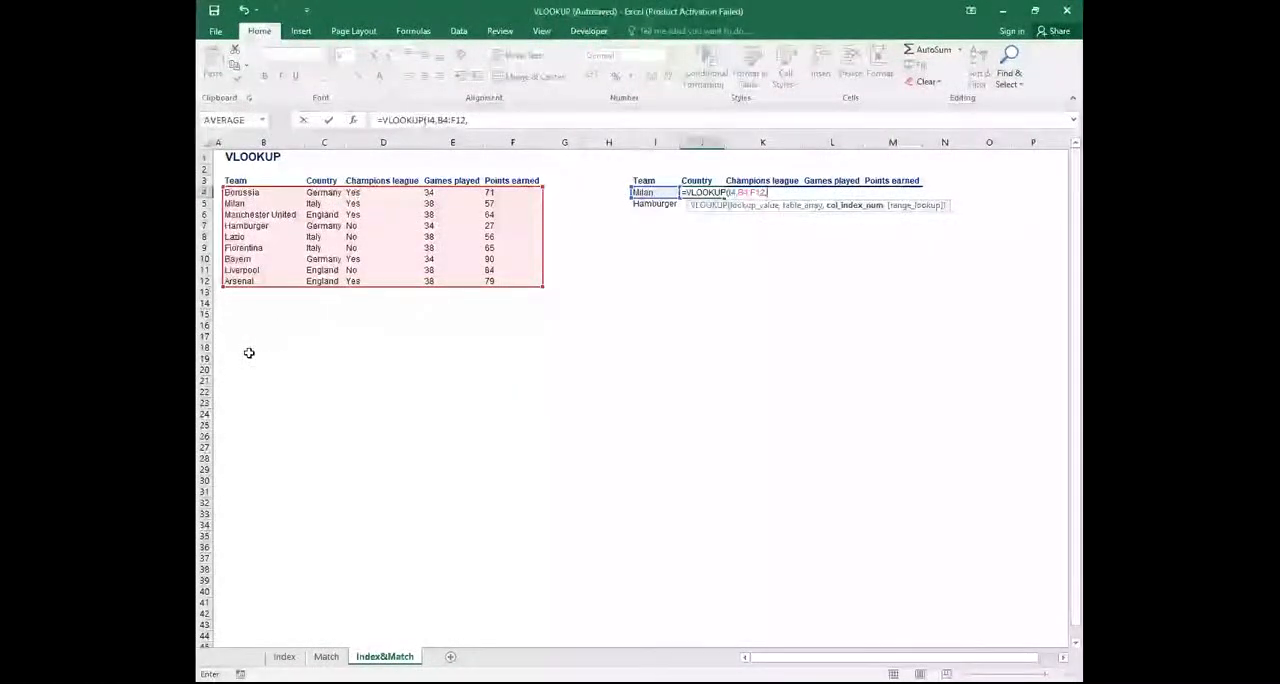
Finish J4's VLOOKUP with column index 2 and FALSE for an exact match
{"action": "type", "text": "2"}
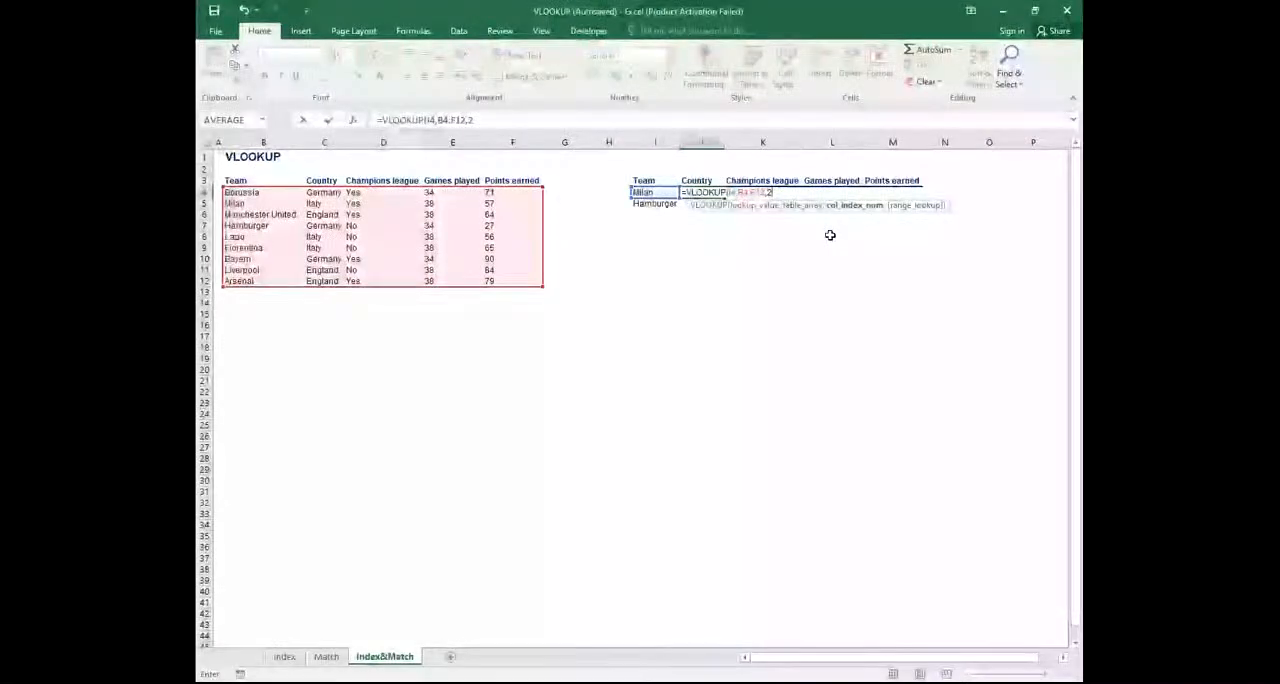
{"action": "type", "text": ","}
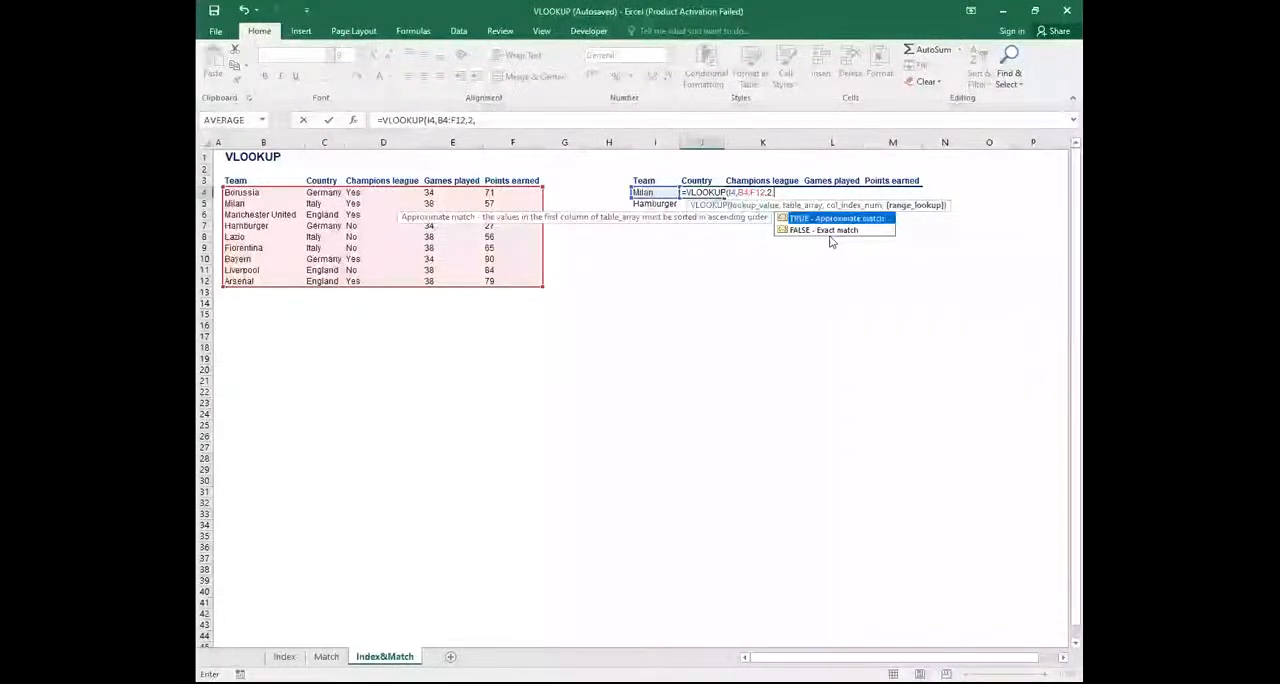
{"action": "left_click", "coordinate": [830, 238]}
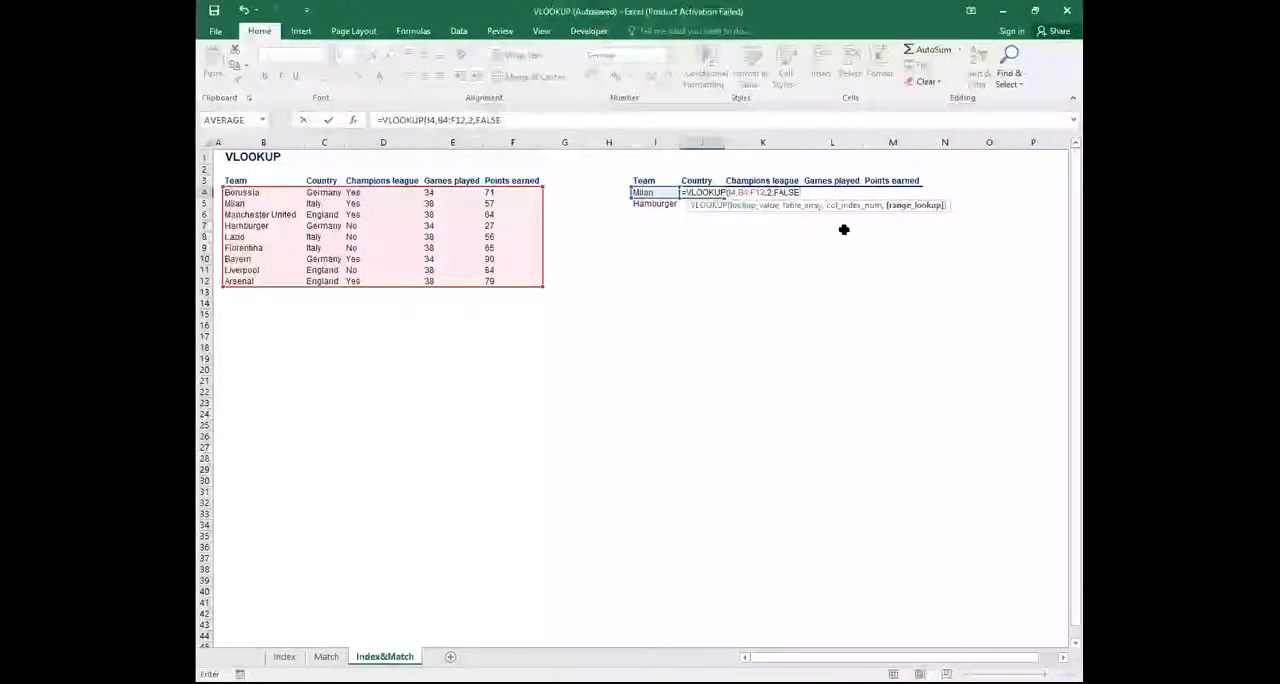
{"action": "type", "text": ")"}
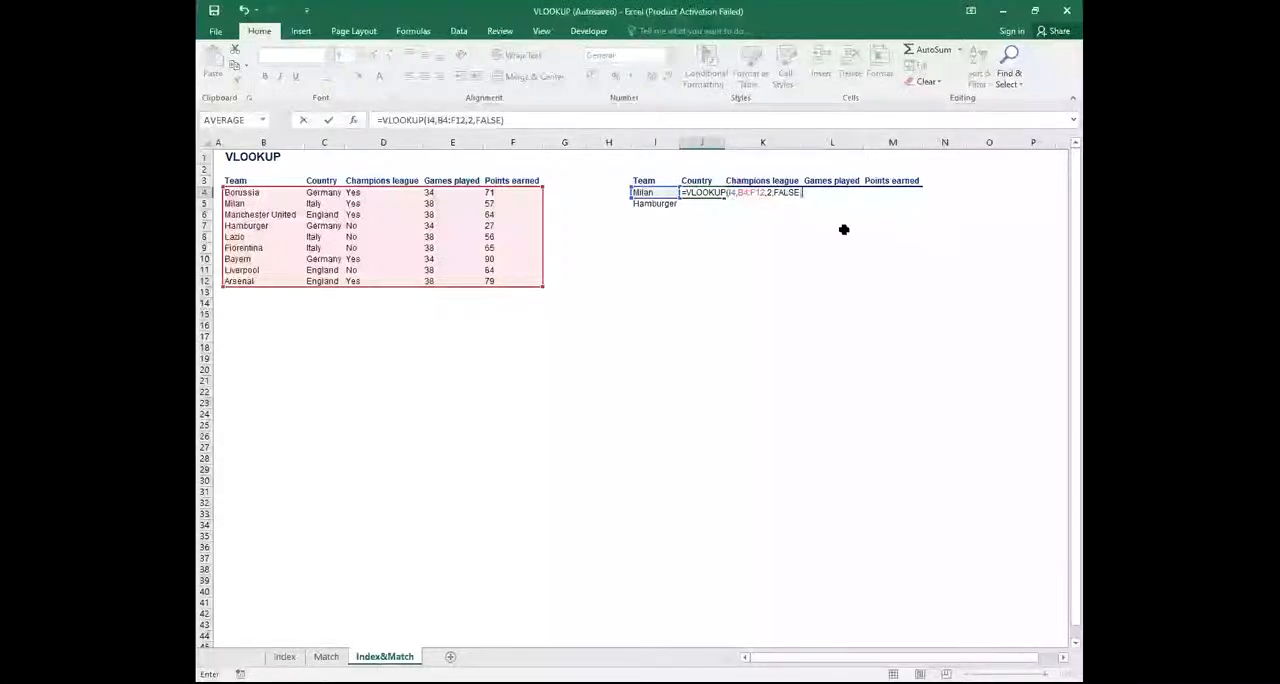
{"action": "key", "text": "Return"}
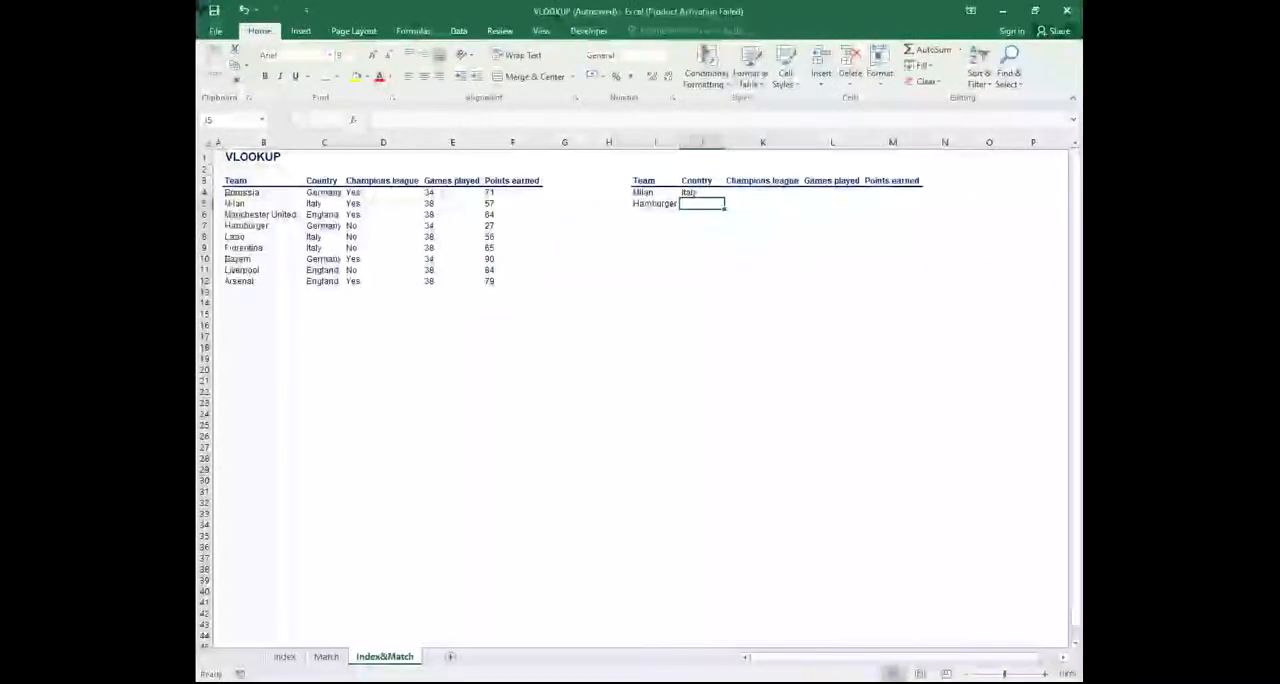
Copy the country formula from J4 down to J5 for Hamburger
{"action": "key", "text": "Up"}
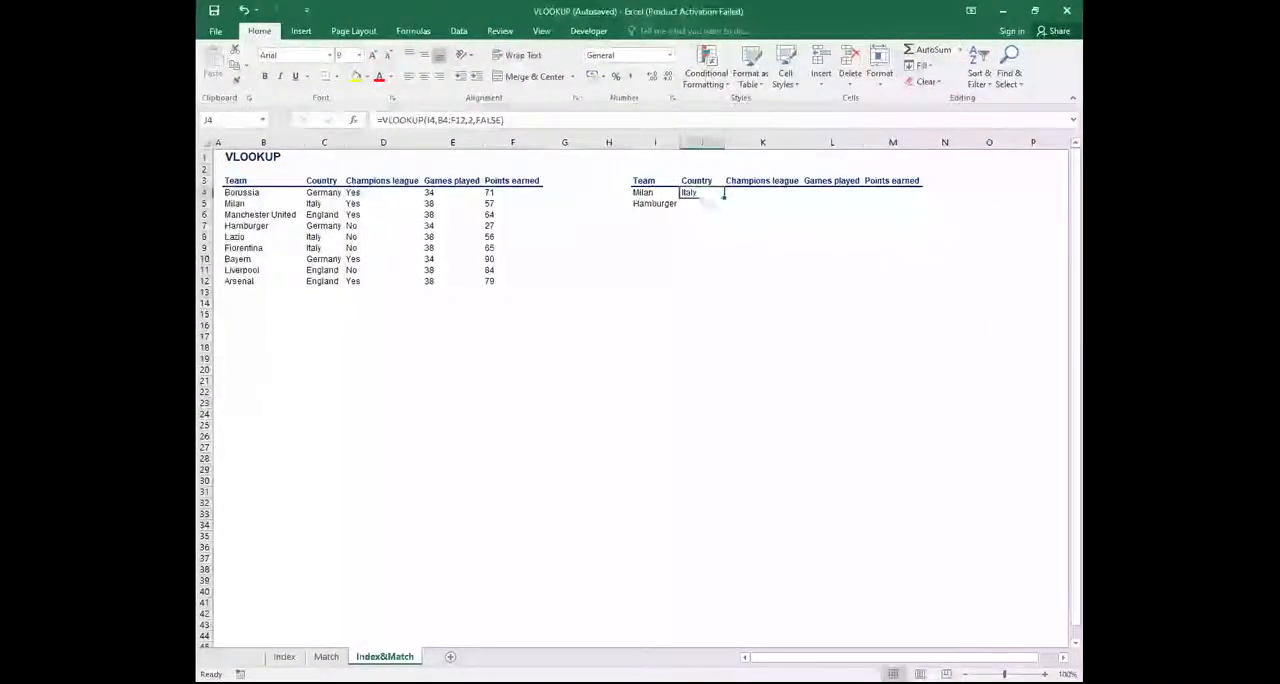
{"action": "right_click", "coordinate": [711, 197]}
{"action": "left_click", "coordinate": [736, 221]}
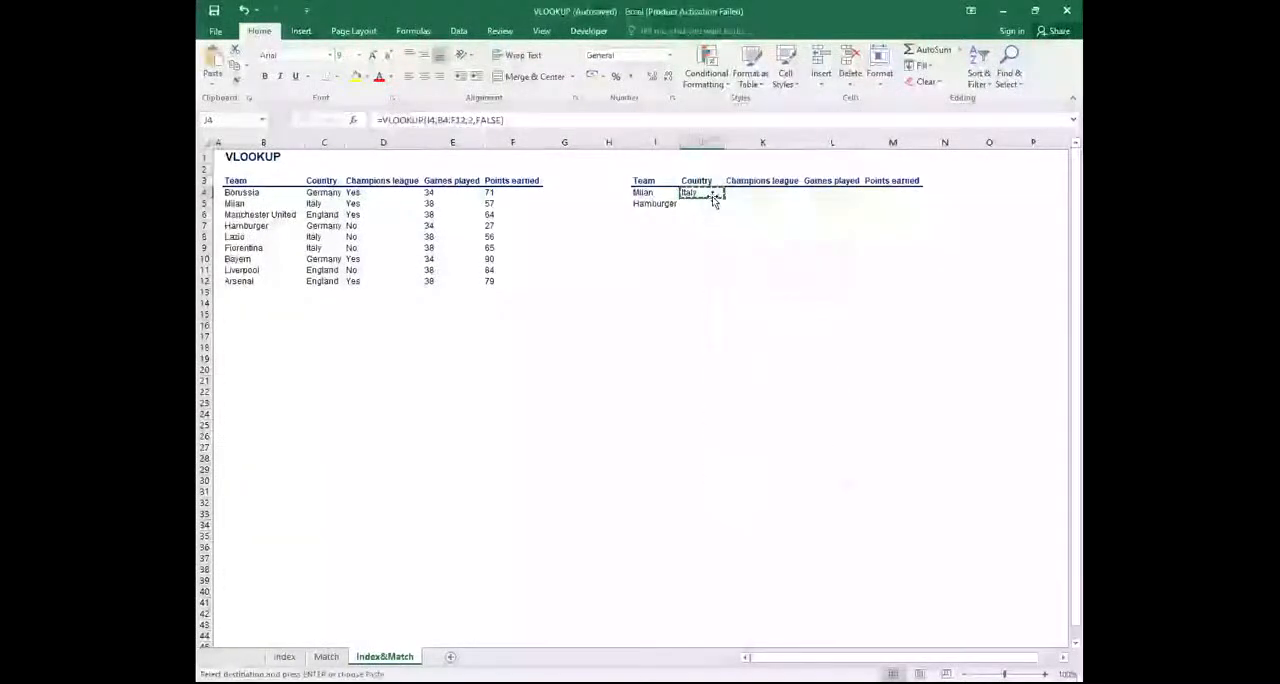
{"action": "left_click_drag", "start_coordinate": [701, 196], "coordinate": [701, 204]}
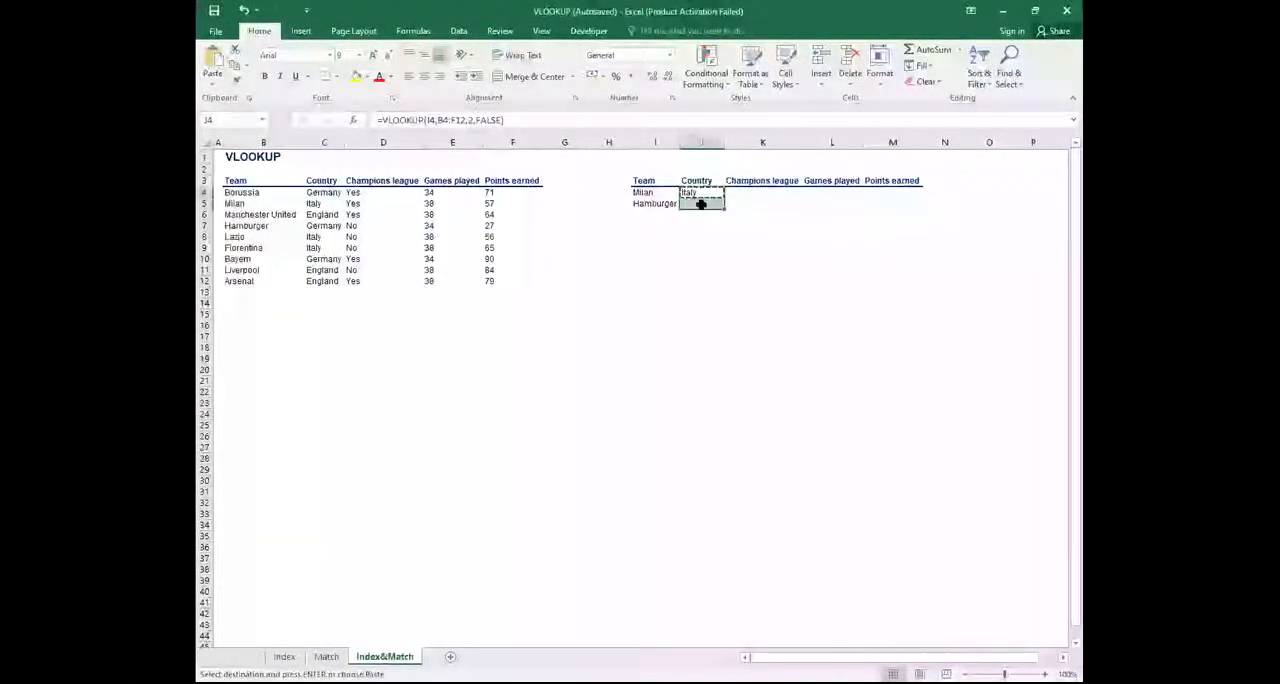
{"action": "key", "text": "Return"}
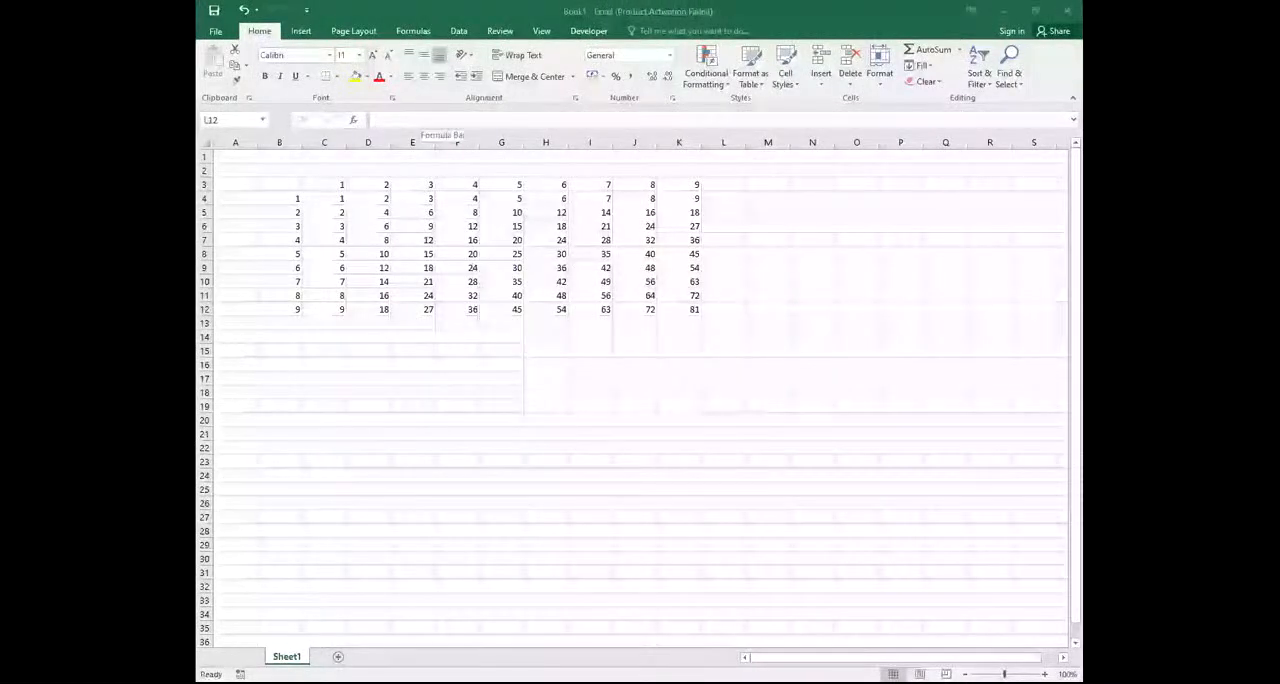
Open the VLOOKUP country formula for editing
{"action": "left_click", "coordinate": [440, 120]}
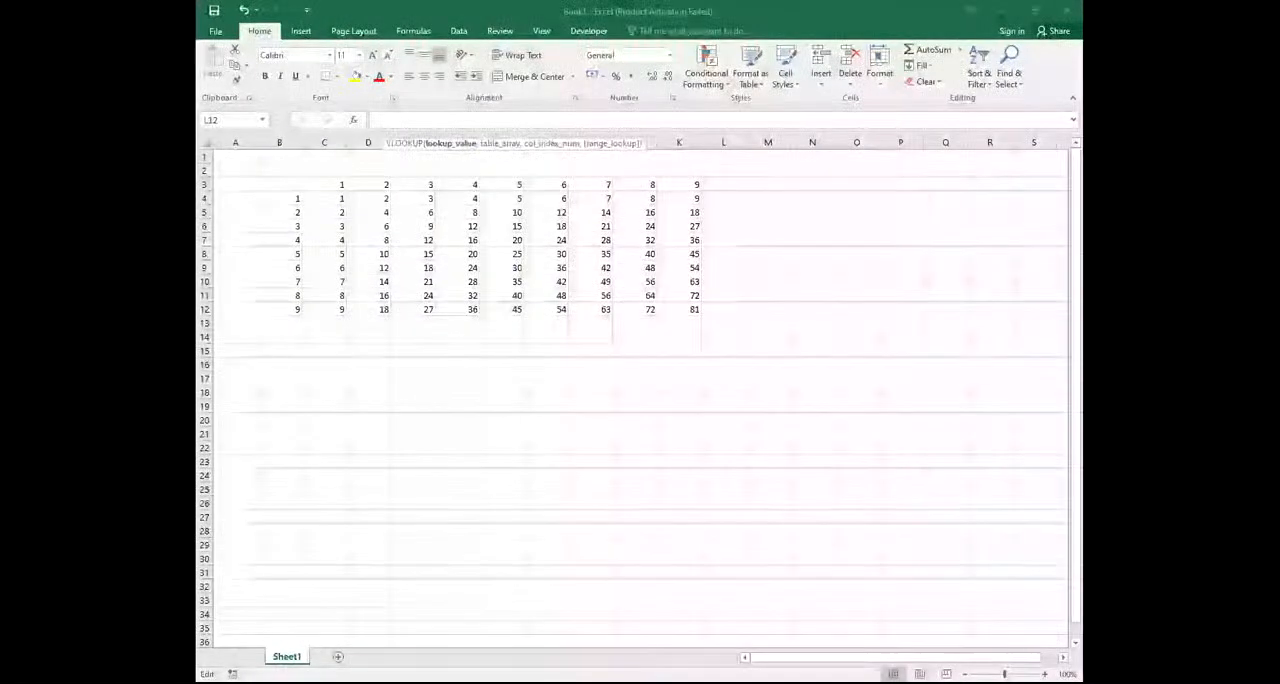
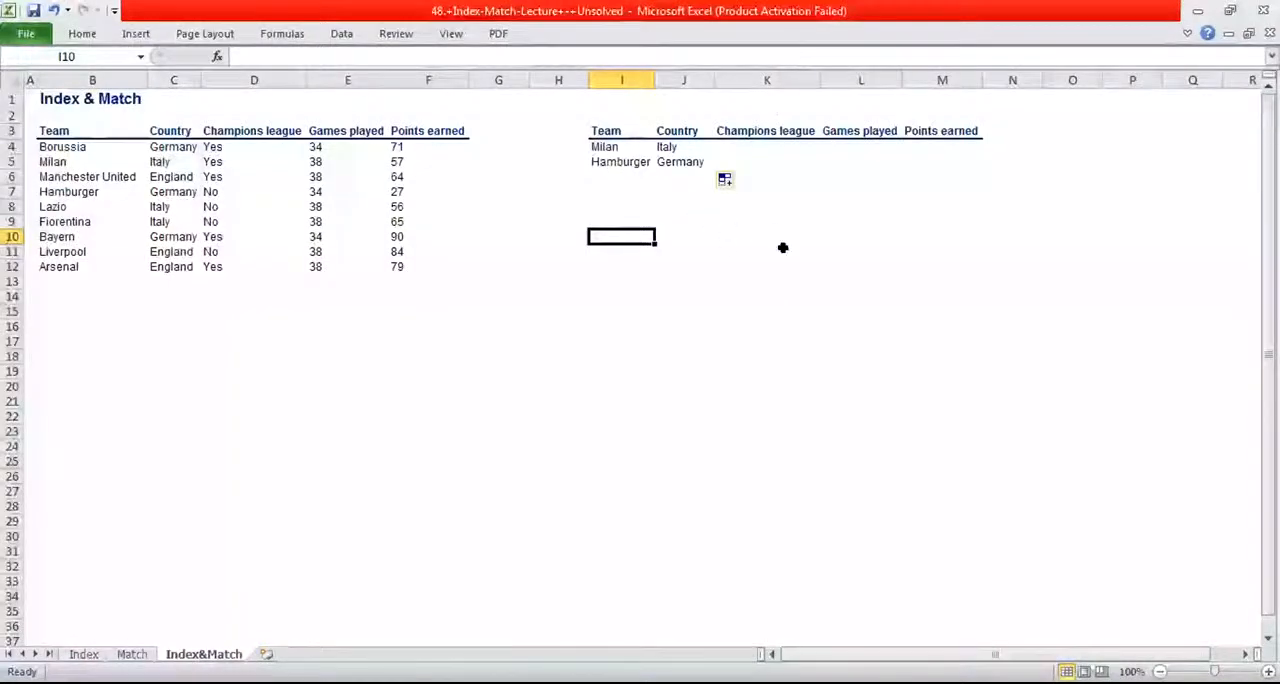
Try to copy Milan's country VLOOKUP formula from J4 across the lookup table range J4:M5
{"action": "left_click", "coordinate": [660, 146]}
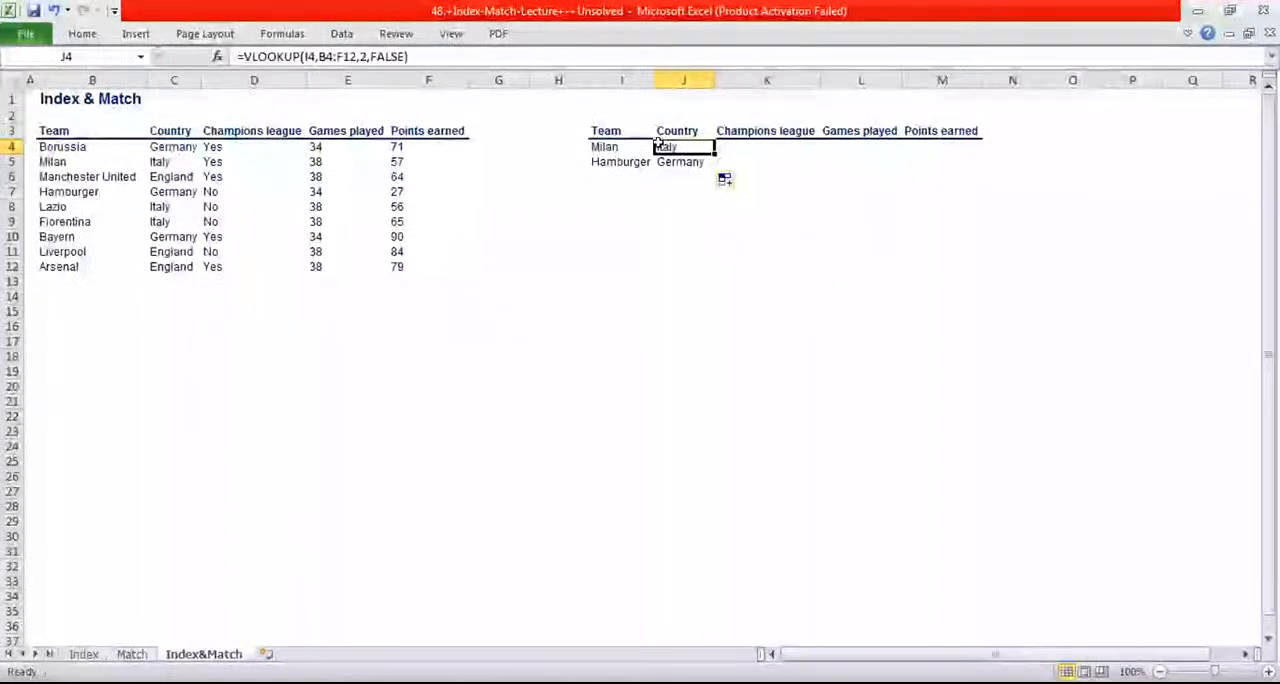
{"action": "right_click", "coordinate": [662, 147]}
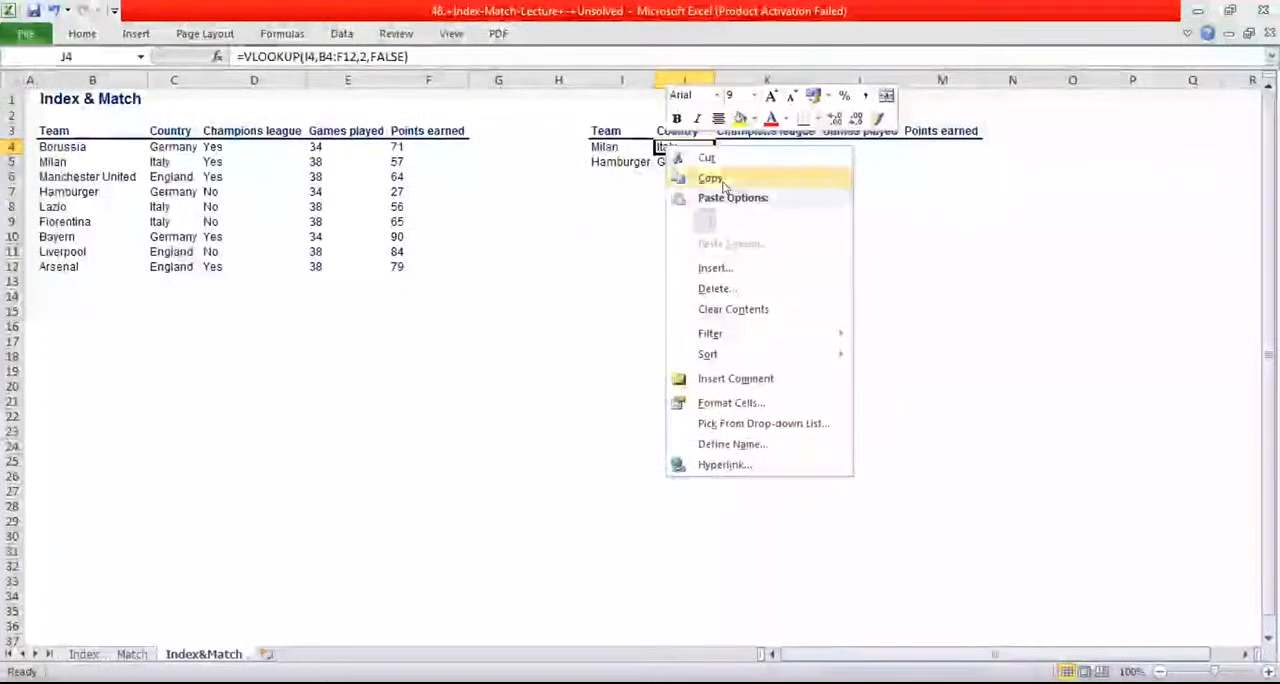
{"action": "left_click", "coordinate": [712, 178]}
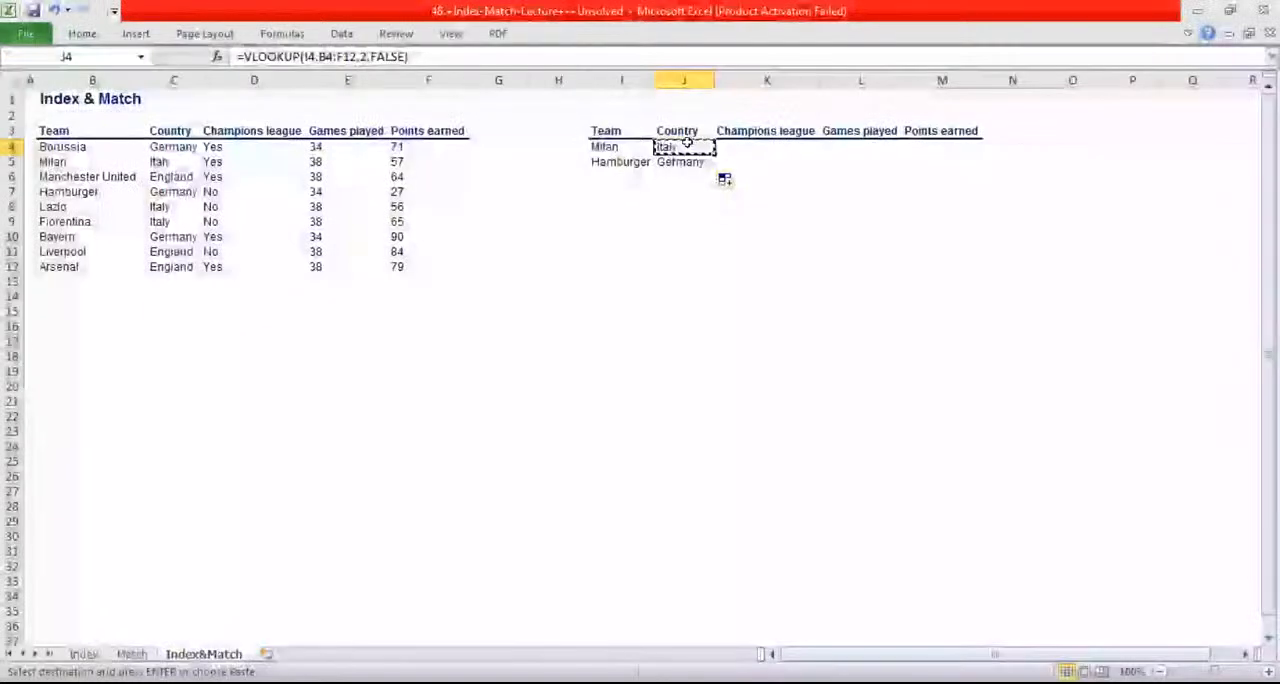
{"action": "left_click_drag", "start_coordinate": [687, 144], "coordinate": [980, 166]}
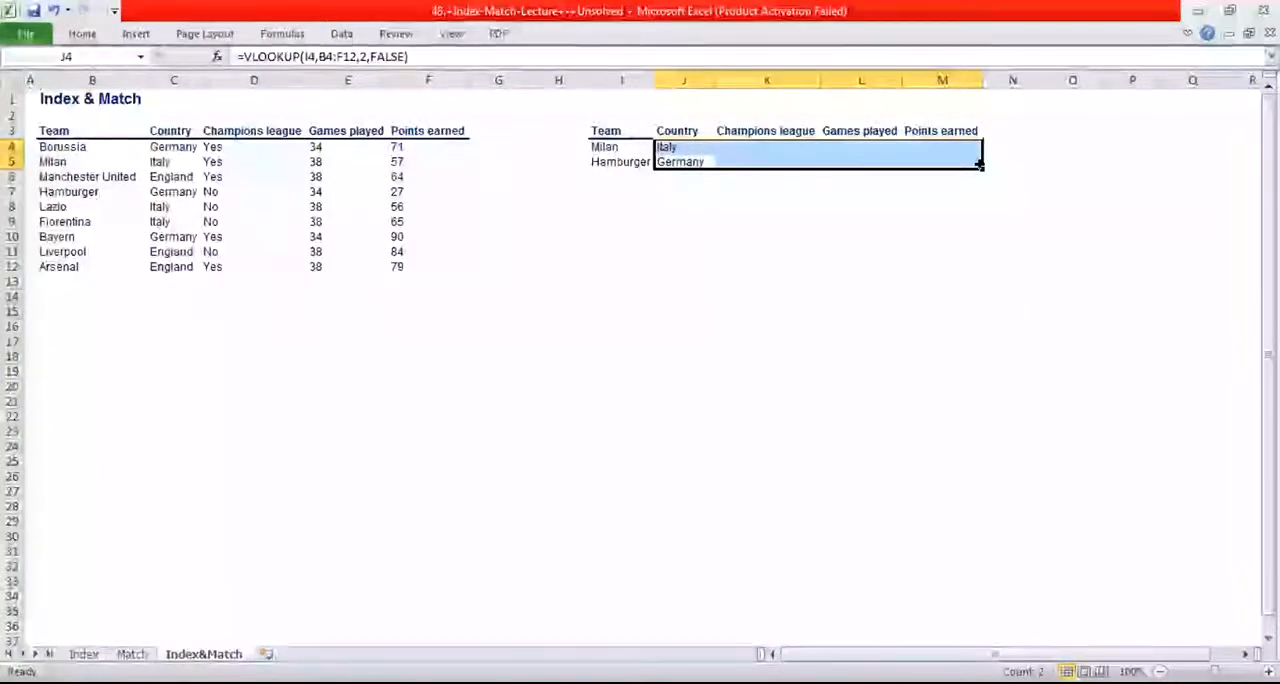
{"action": "key", "text": "Return"}
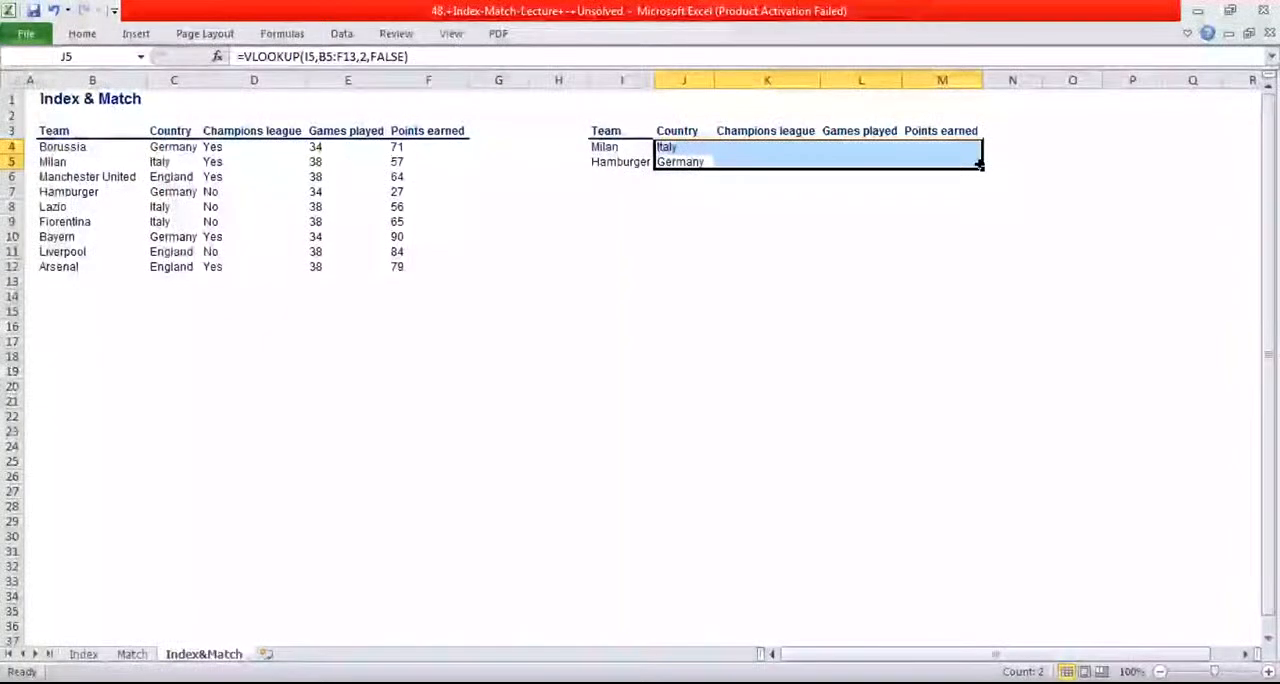
{"action": "key", "text": "Return"}
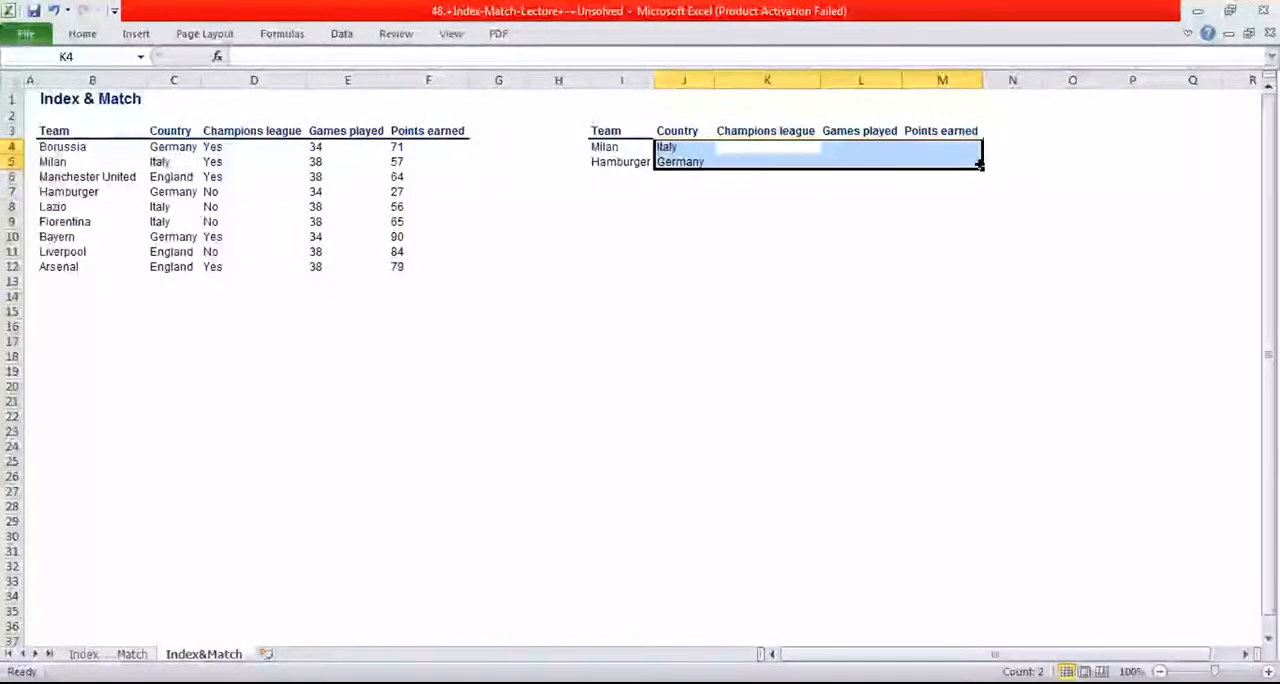
{"action": "key", "text": "Return"}
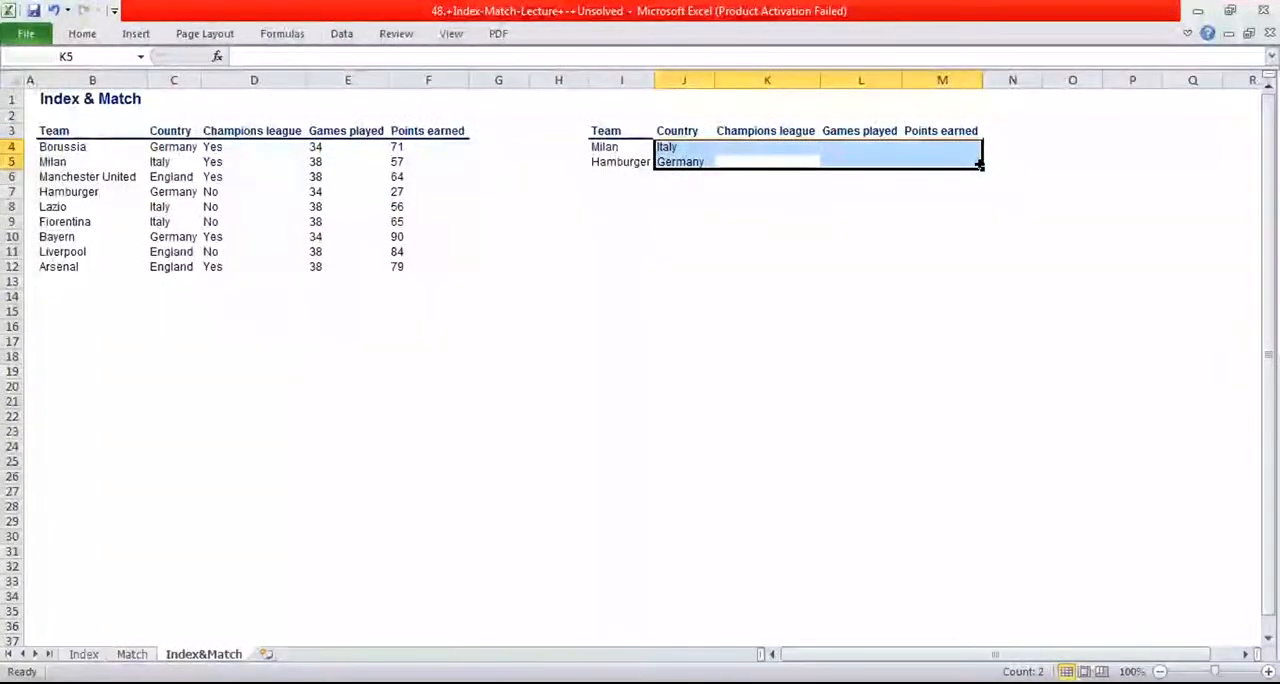
{"action": "left_click", "coordinate": [860, 206]}
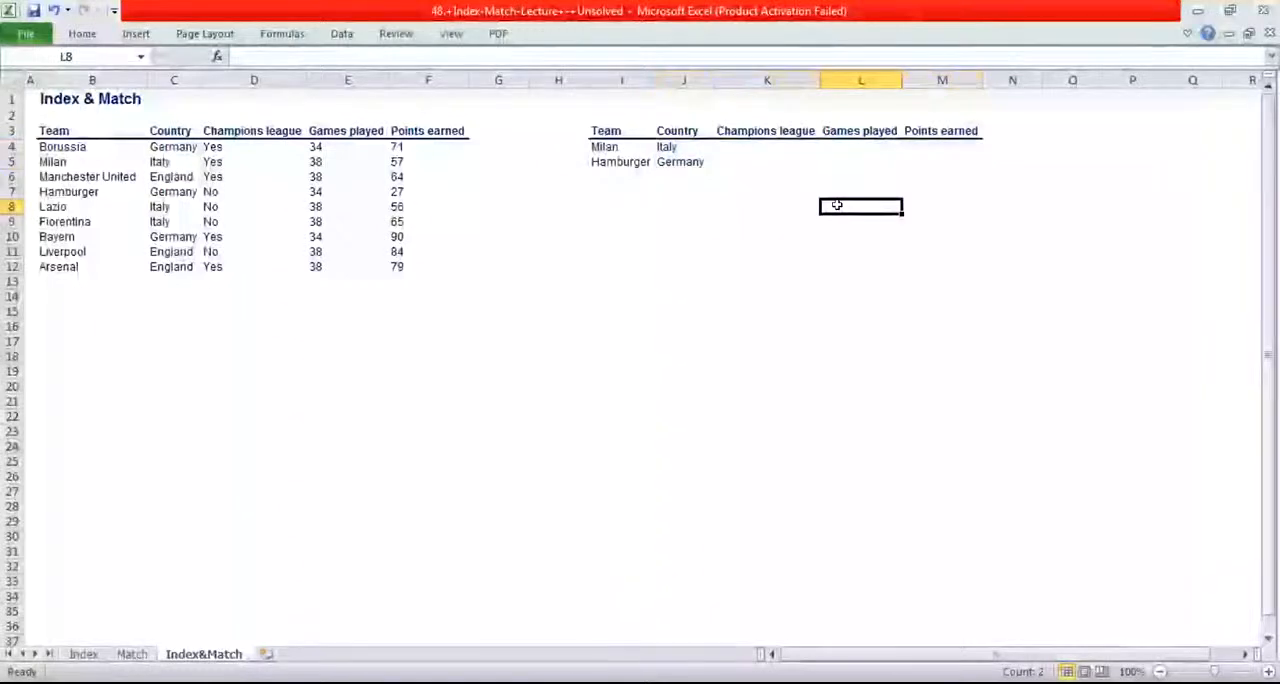
{"action": "left_click", "coordinate": [683, 146]}
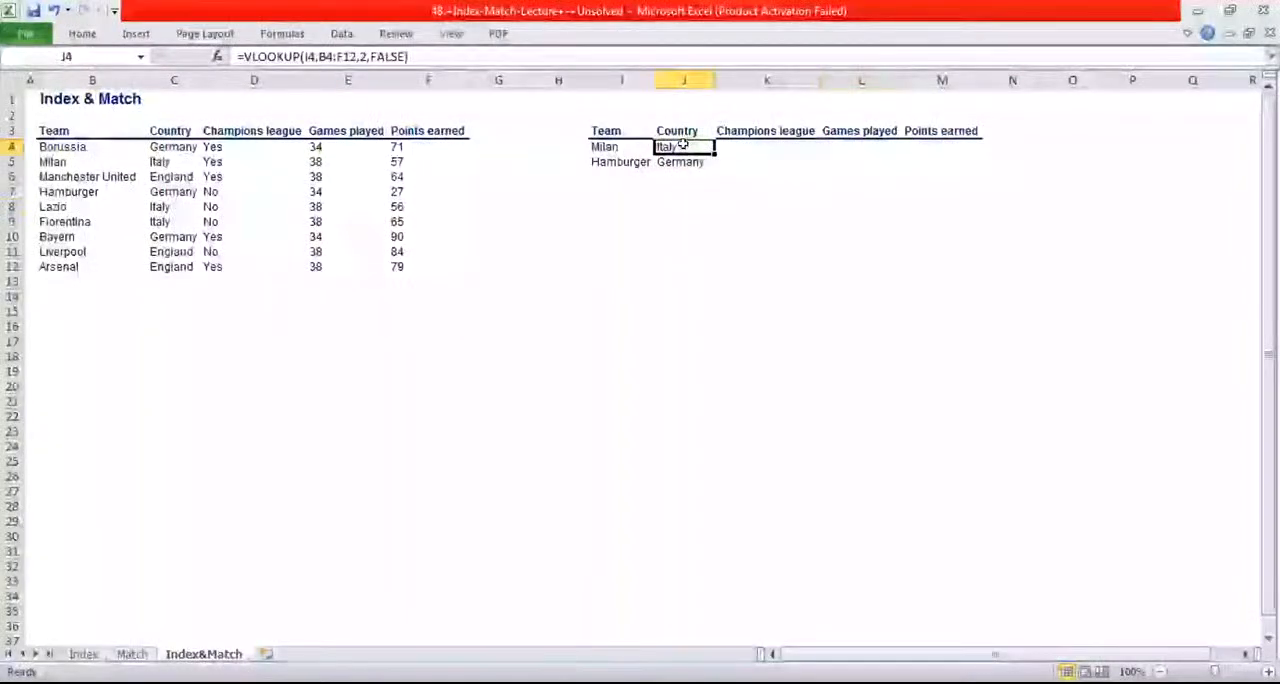
{"action": "right_click", "coordinate": [683, 146]}
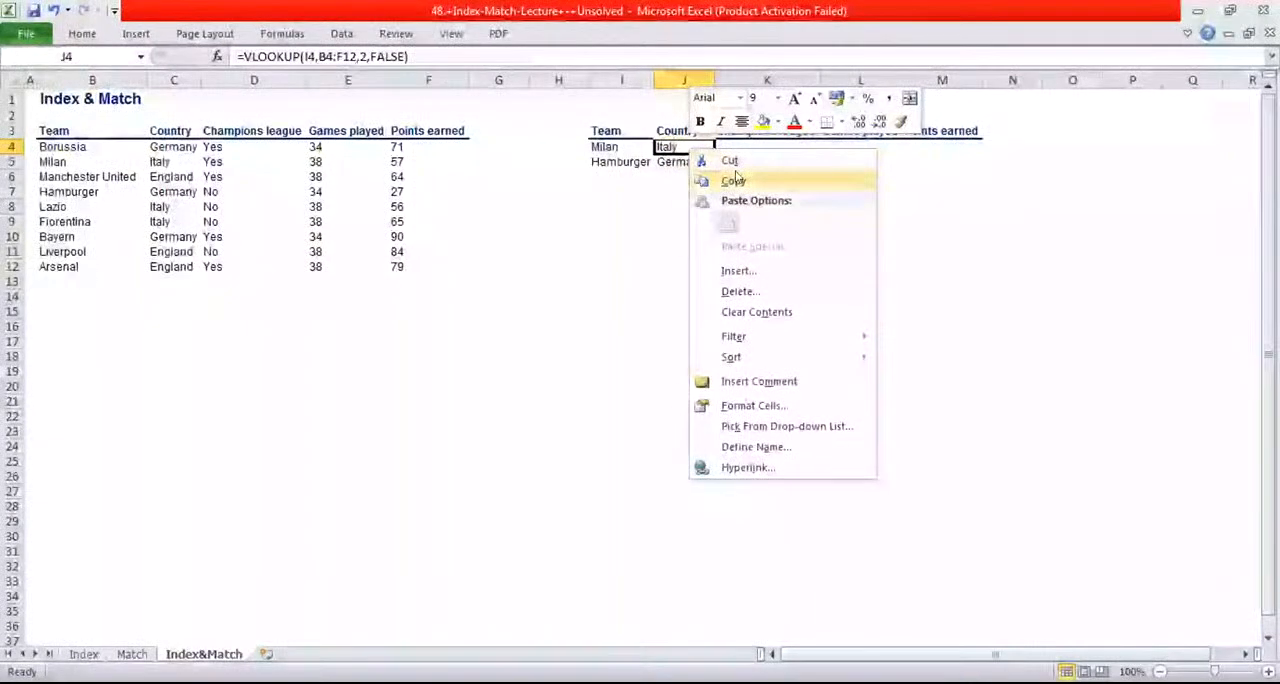
{"action": "left_click", "coordinate": [733, 180]}
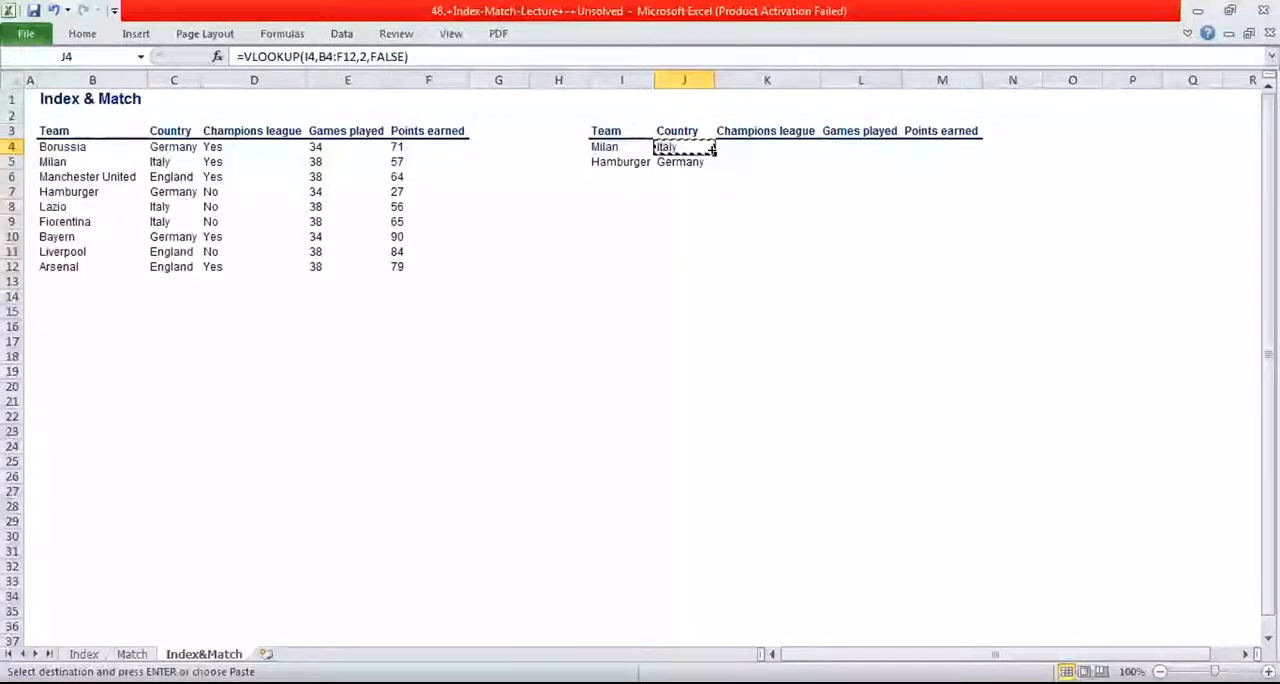
{"action": "left_click_drag", "start_coordinate": [714, 150], "coordinate": [846, 157]}
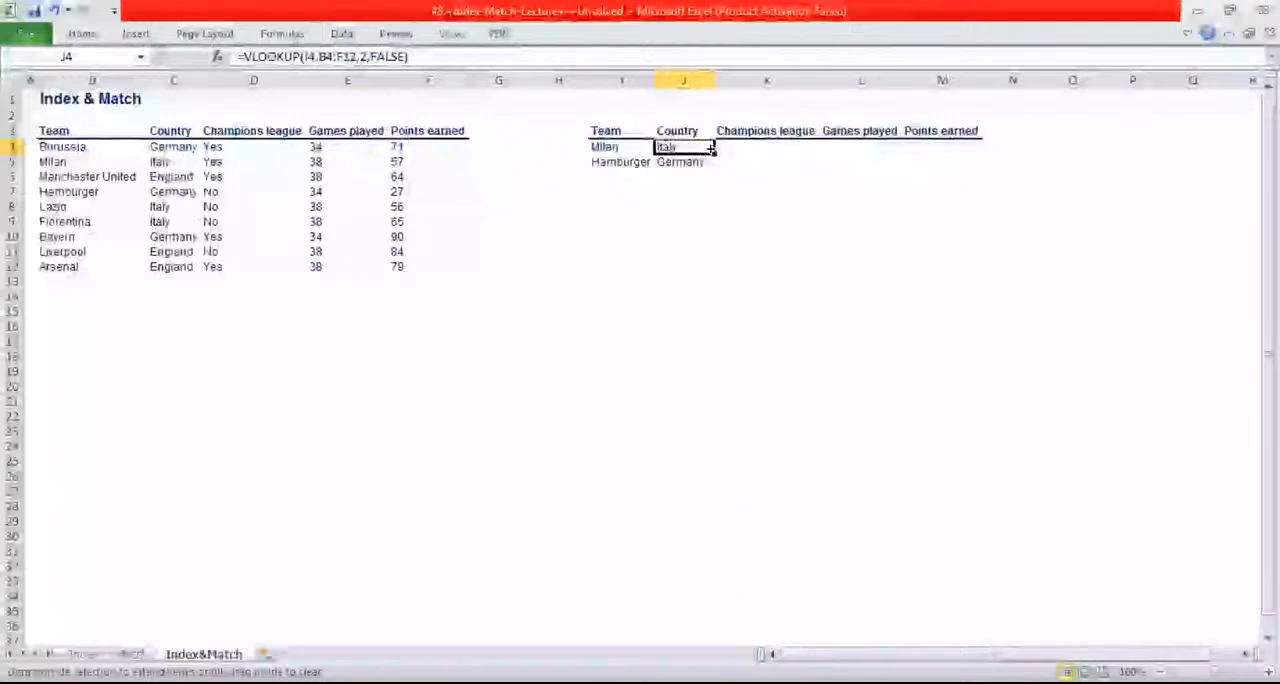
{"action": "left_click", "coordinate": [743, 218]}
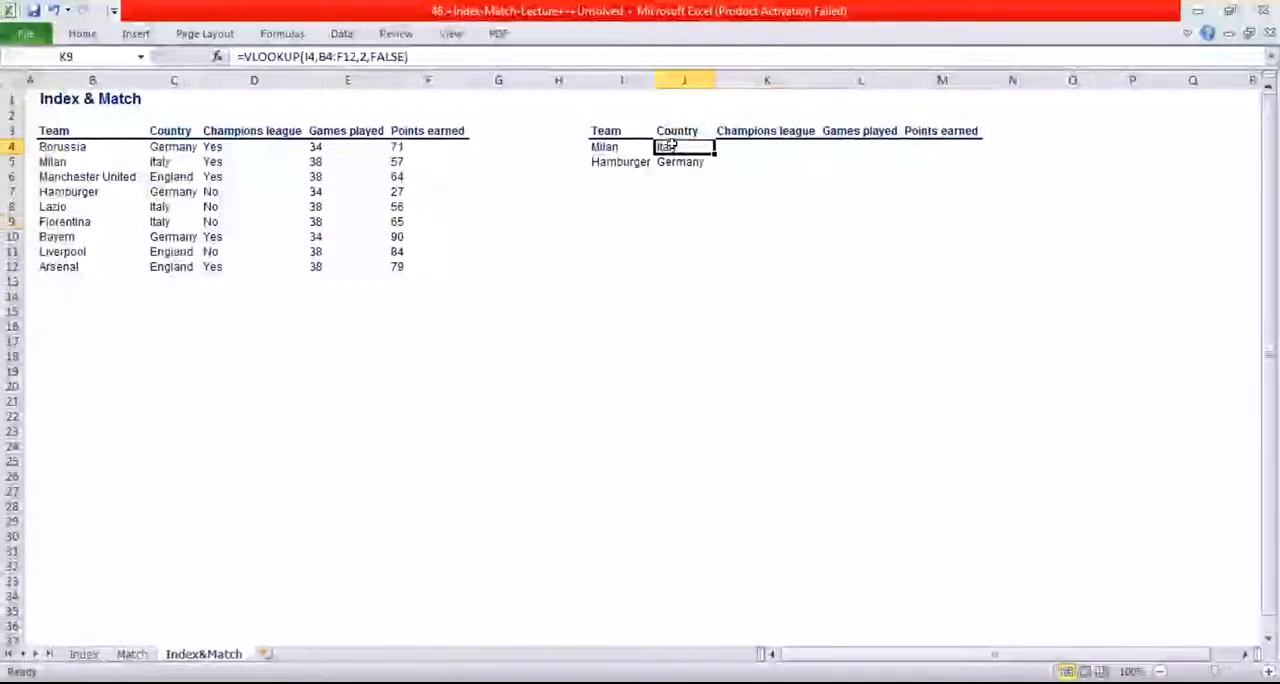
Copy J4's VLOOKUP formula again and try to paste it into J4:M5
{"action": "right_click", "coordinate": [670, 145]}
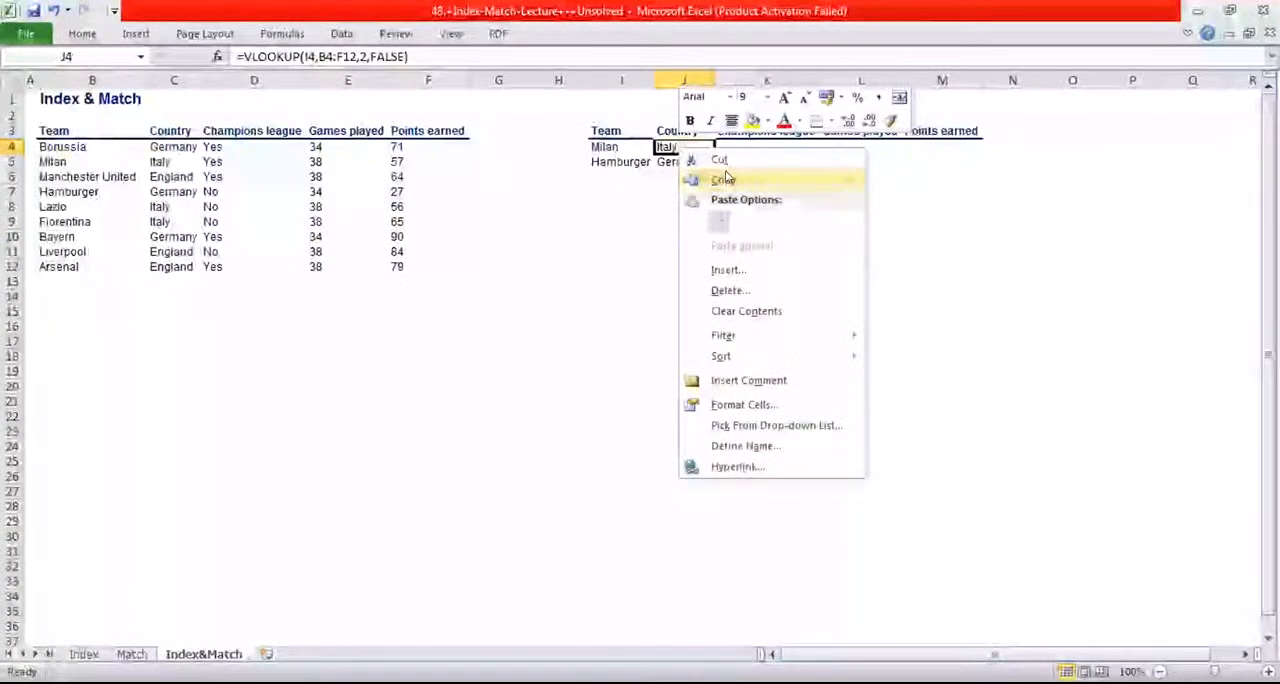
{"action": "left_click", "coordinate": [724, 171]}
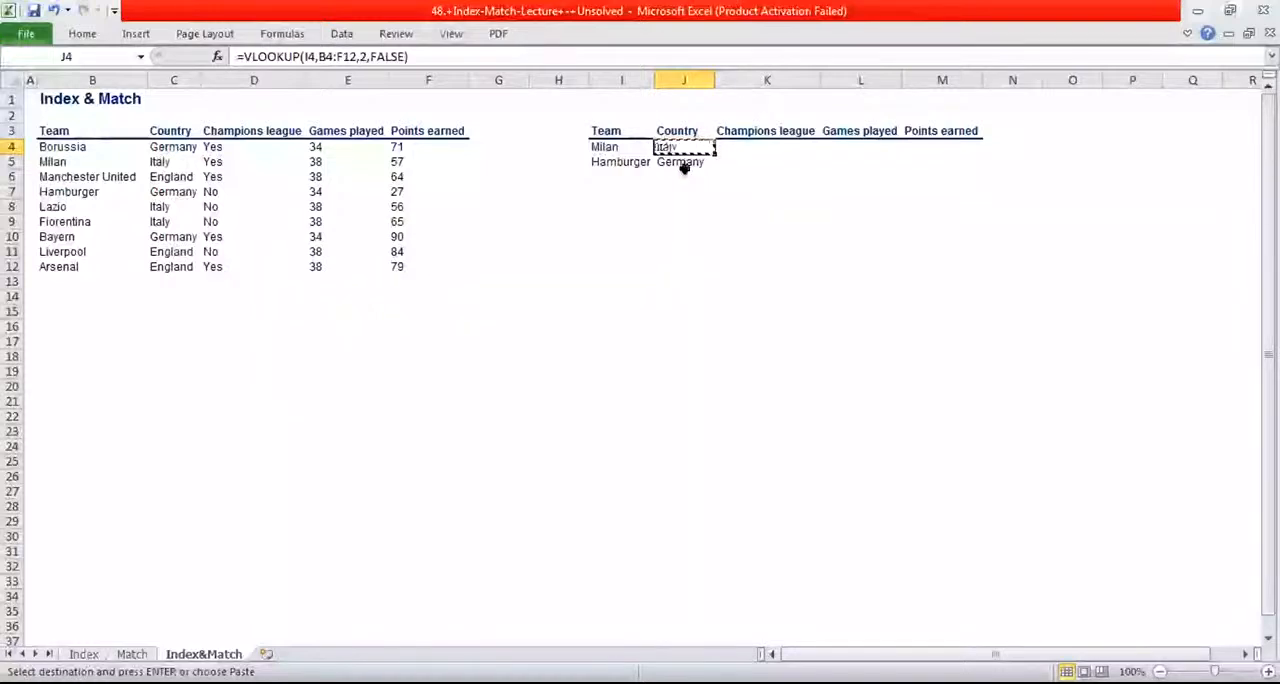
{"action": "mouse_move", "coordinate": [682, 149]}
{"action": "left_mouse_down"}
{"action": "mouse_move", "coordinate": [814, 180]}
{"action": "mouse_move", "coordinate": [940, 150]}
{"action": "mouse_move", "coordinate": [927, 159]}
{"action": "left_mouse_up"}
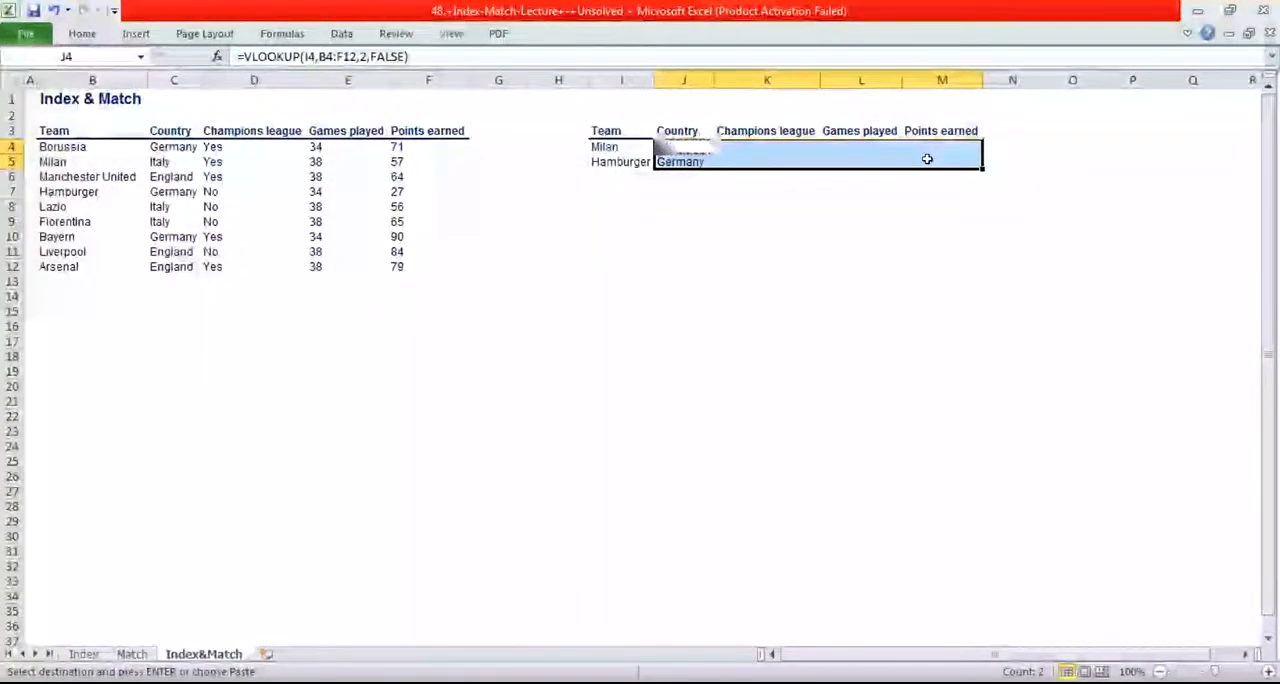
{"action": "key", "text": "Return"}
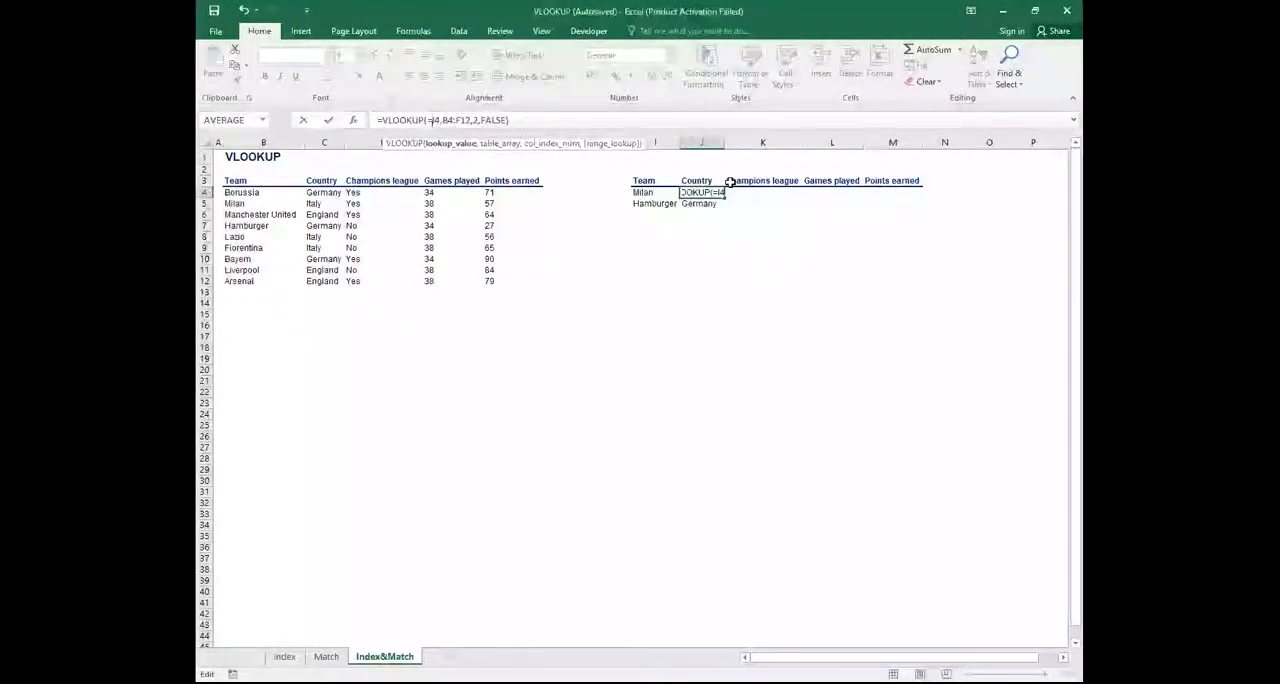
Clear the existing VLOOKUP formula from Milan's country cell J4
{"action": "left_click", "coordinate": [512, 119]}
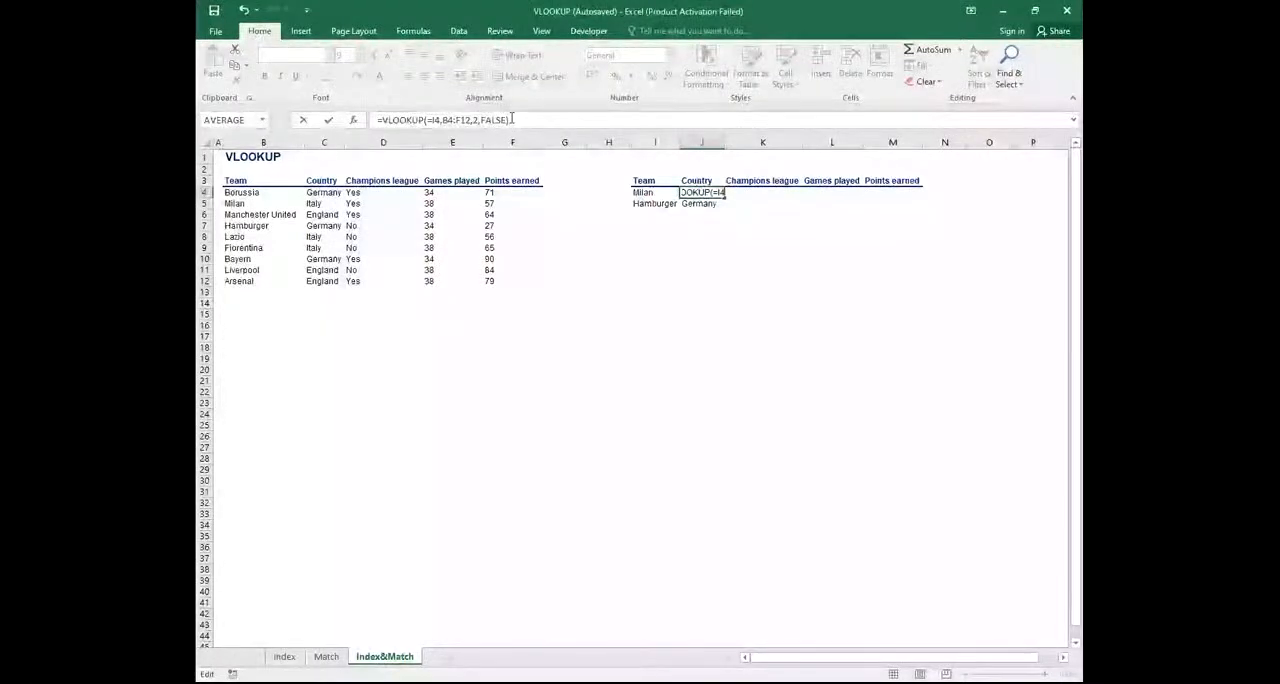
{"action": "key", "text": "shift+Home"}
{"action": "key", "text": "BackSpace"}
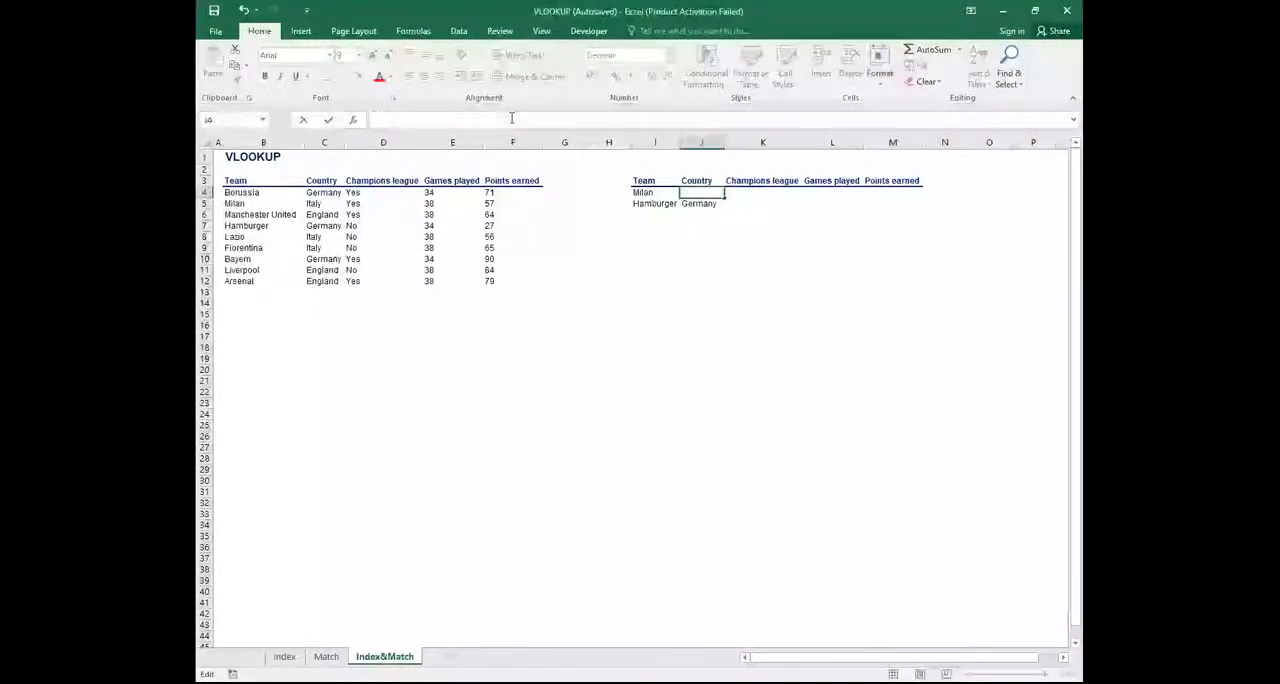
Start a new VLOOKUP formula in J4 with the column-locked reference $I4 as the lookup value
{"action": "type", "text": "=v"}
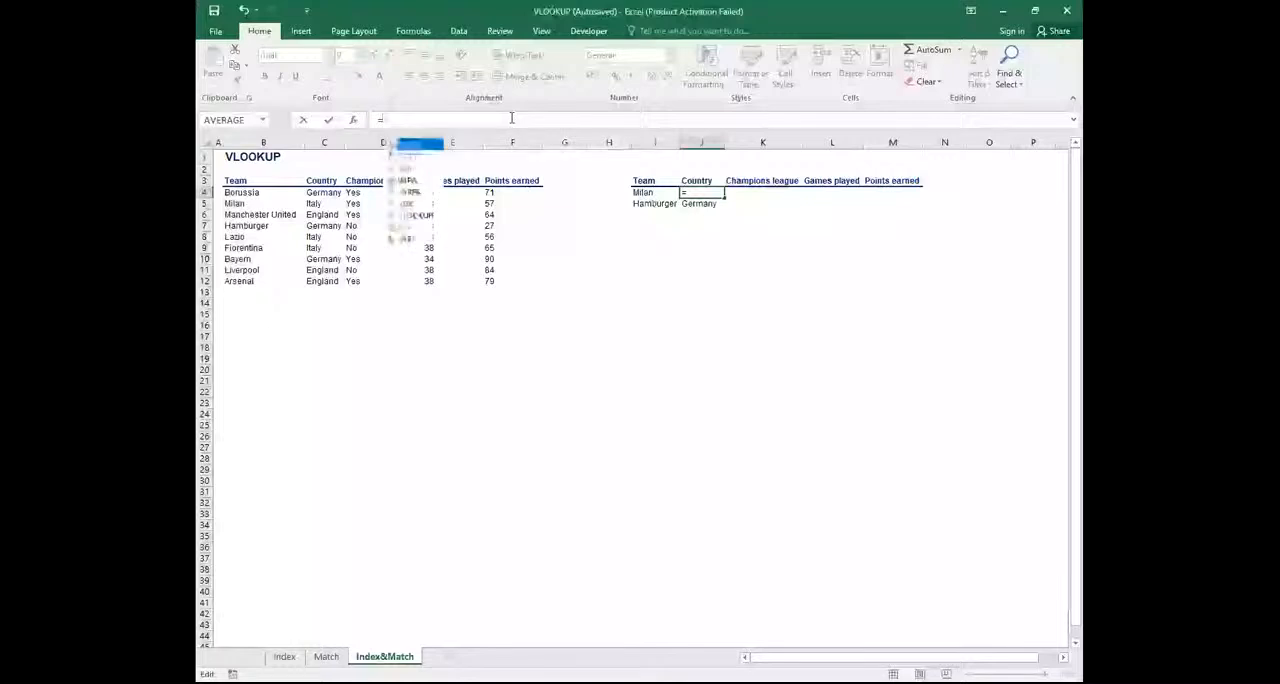
{"action": "type", "text": "l"}
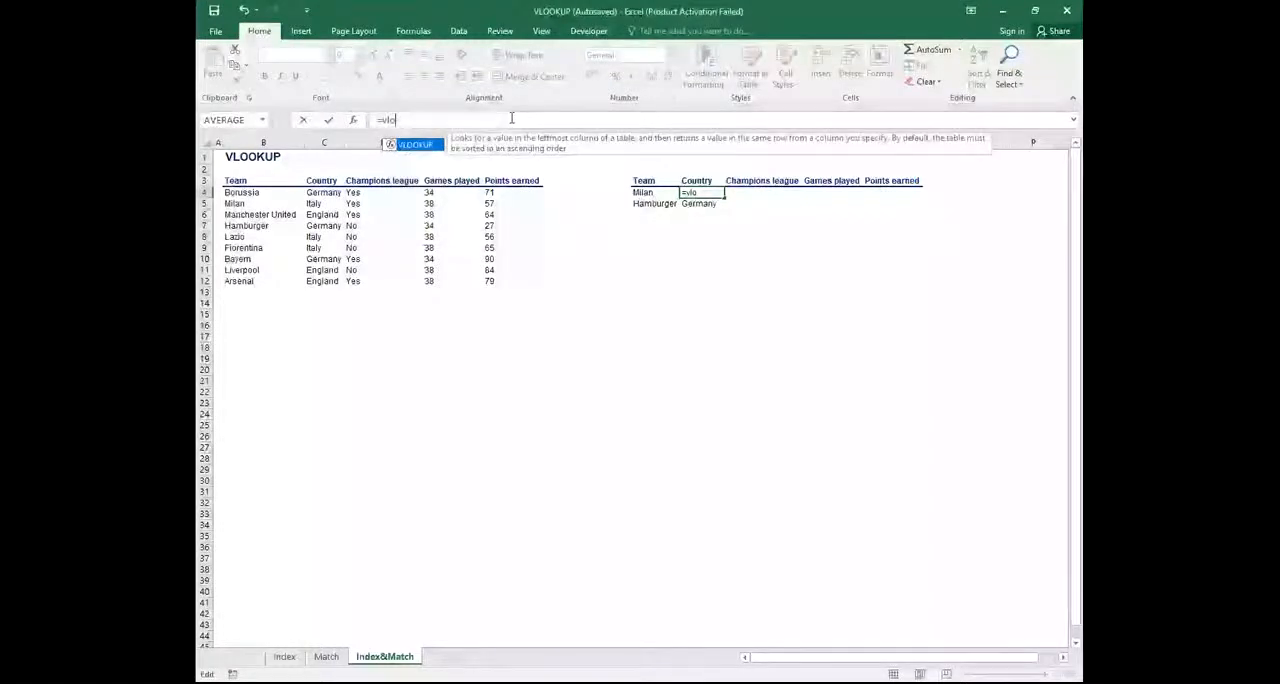
{"action": "type", "text": "o"}
{"action": "key", "text": "Tab"}
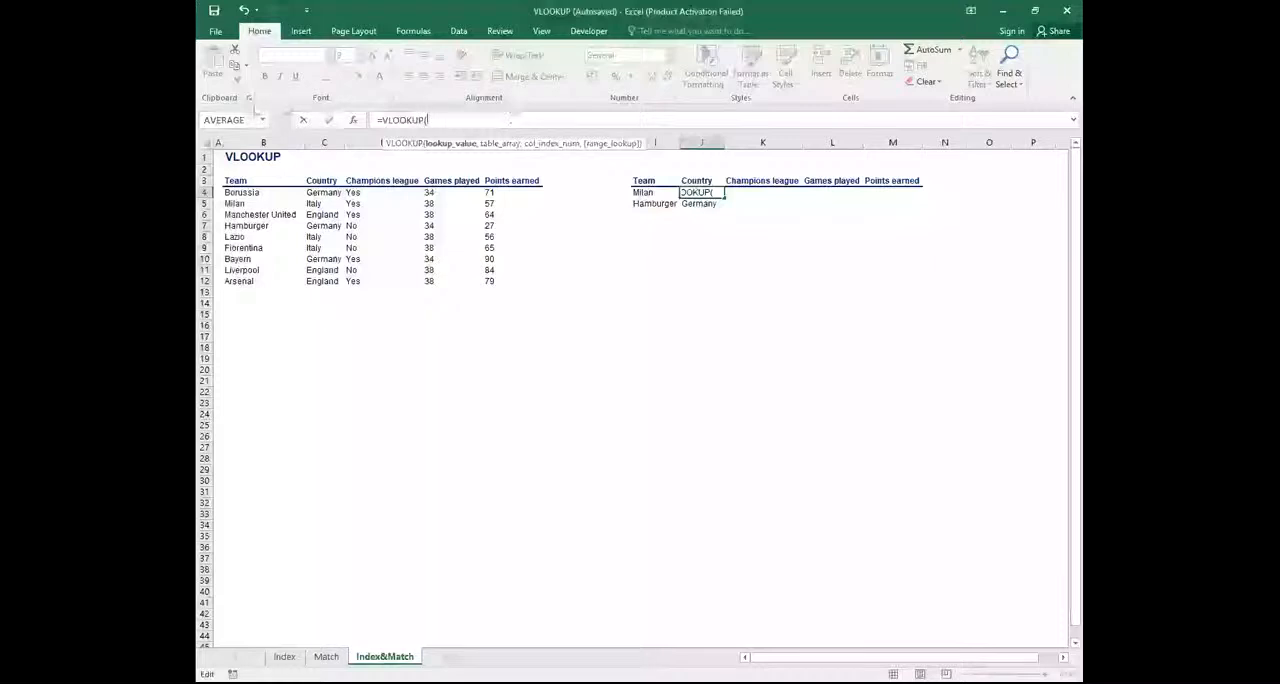
{"action": "left_click", "coordinate": [648, 195]}
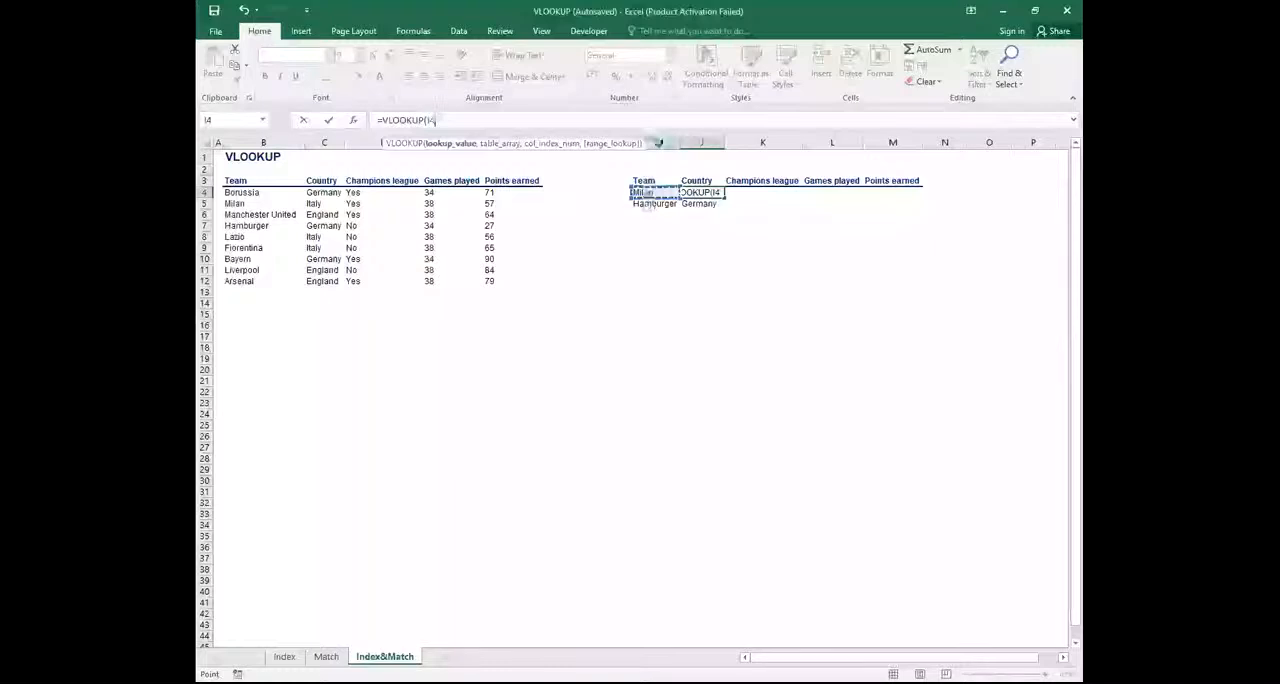
{"action": "left_click", "coordinate": [428, 119]}
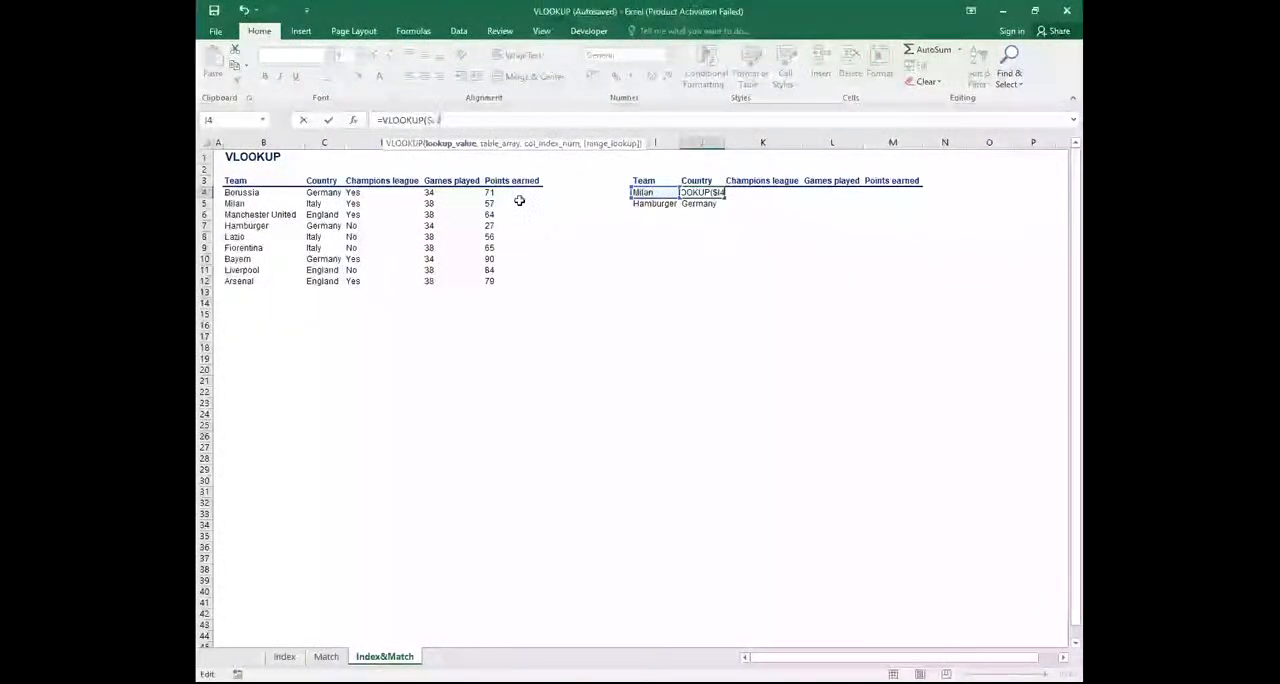
{"action": "type", "text": ","}
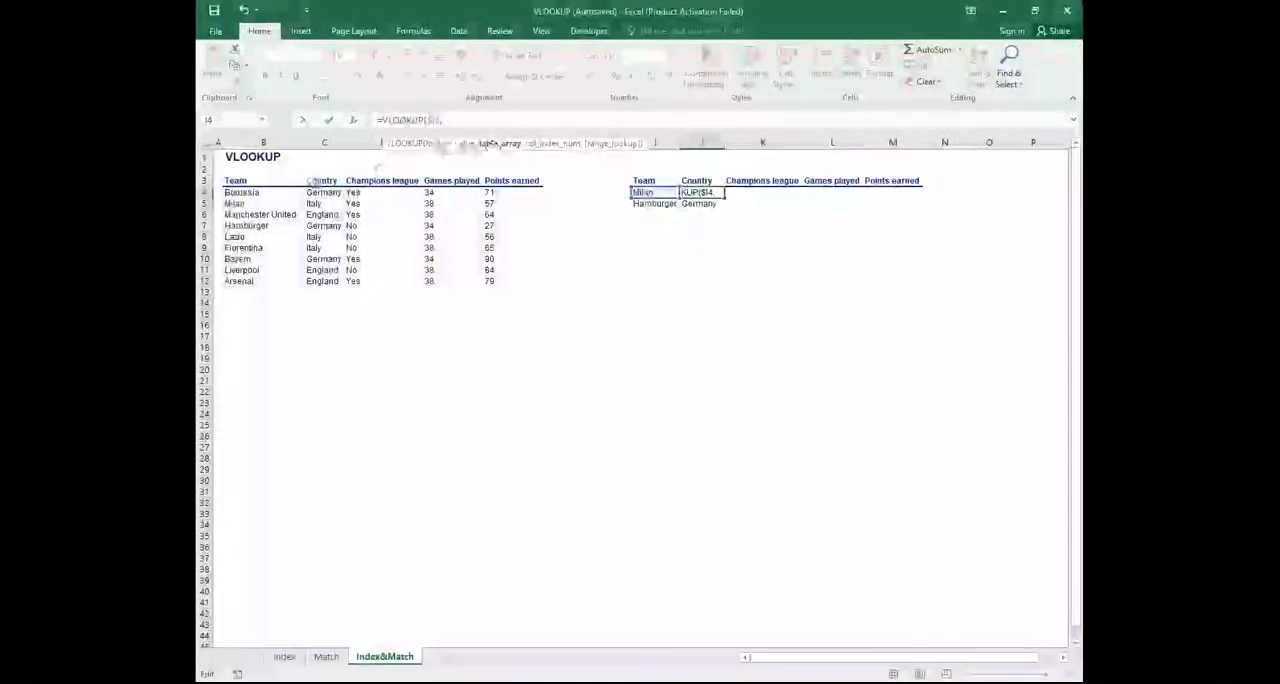
Set the VLOOKUP table array to the league table B4:F12 with absolute references, $B$4:$F$12
{"action": "left_click", "coordinate": [232, 192]}
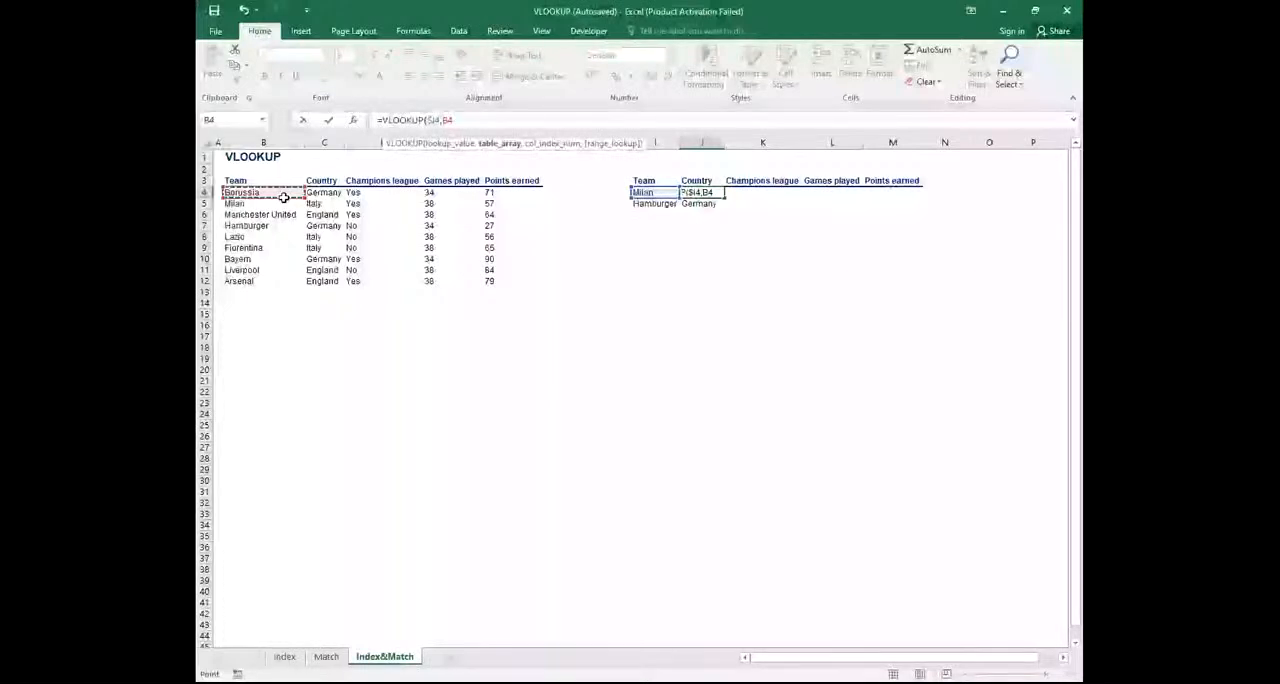
{"action": "left_click_drag", "start_coordinate": [284, 197], "coordinate": [491, 281]}
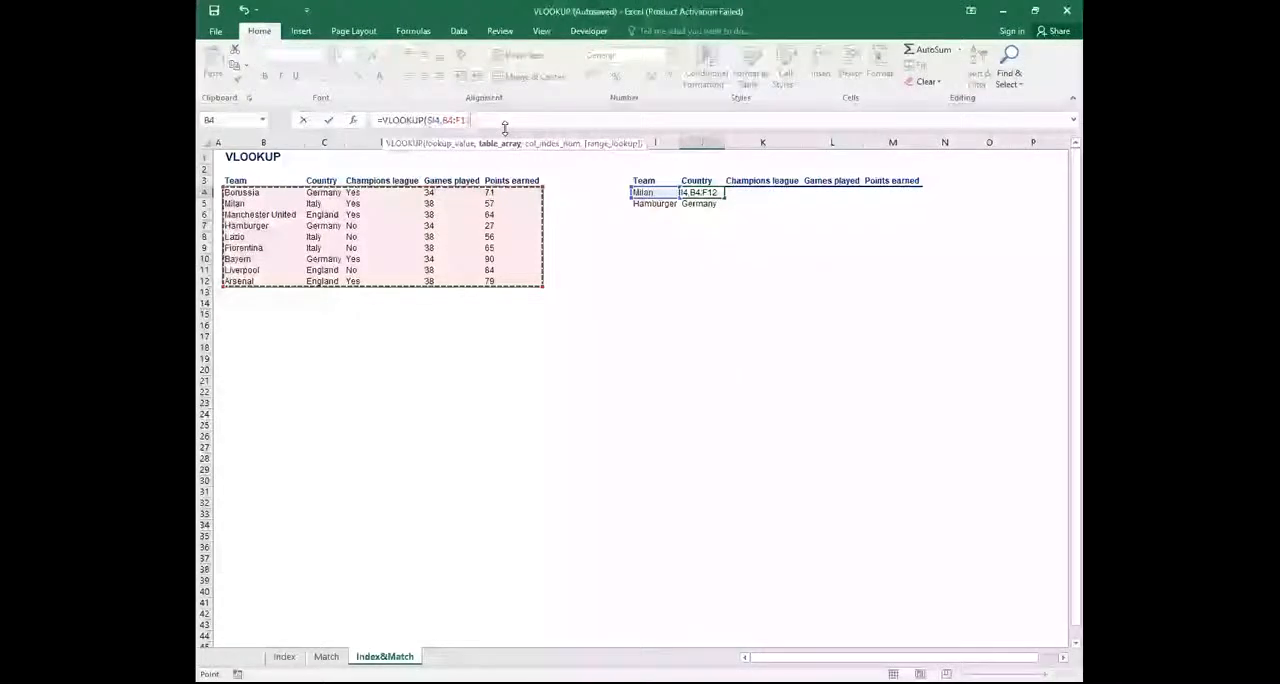
{"action": "type", "text": ","}
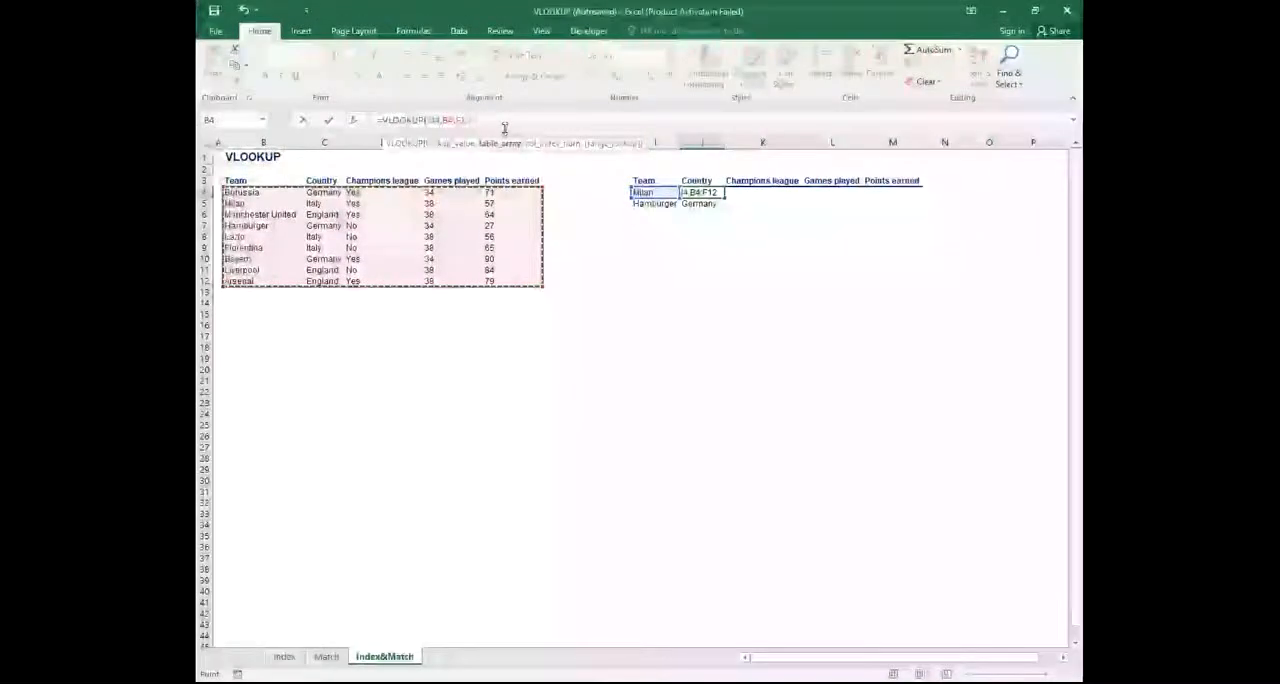
{"action": "key", "text": "F4"}
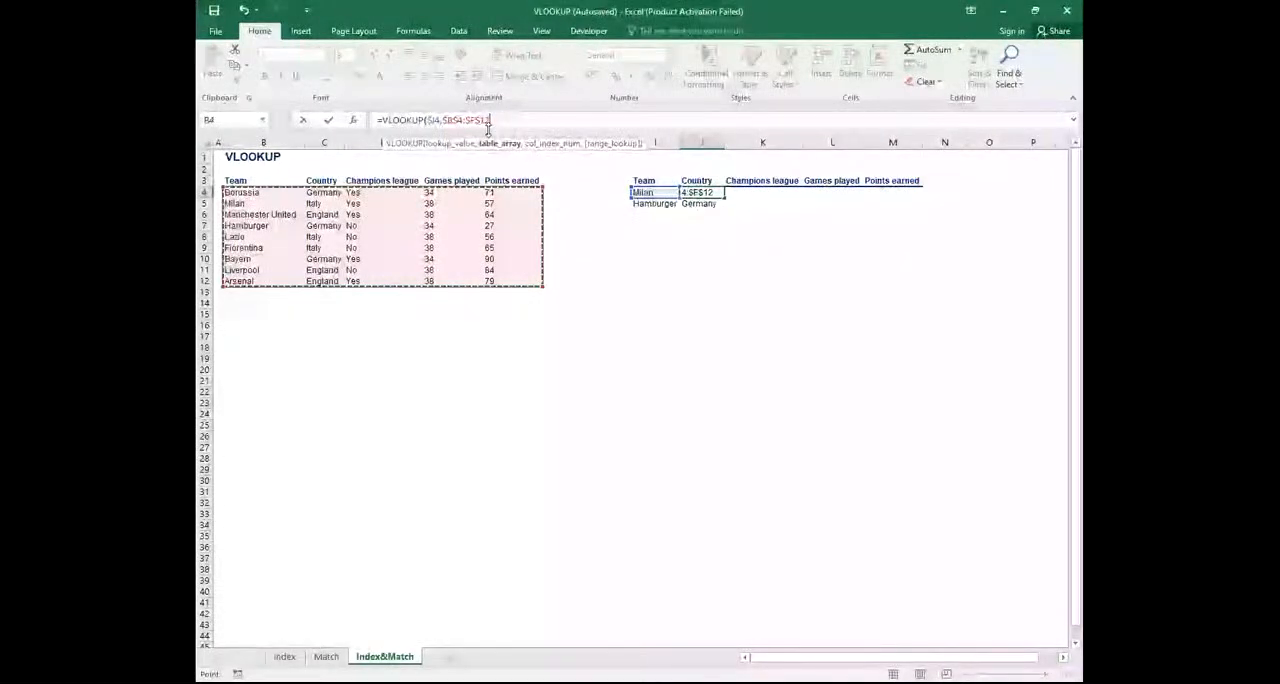
{"action": "type", "text": ","}
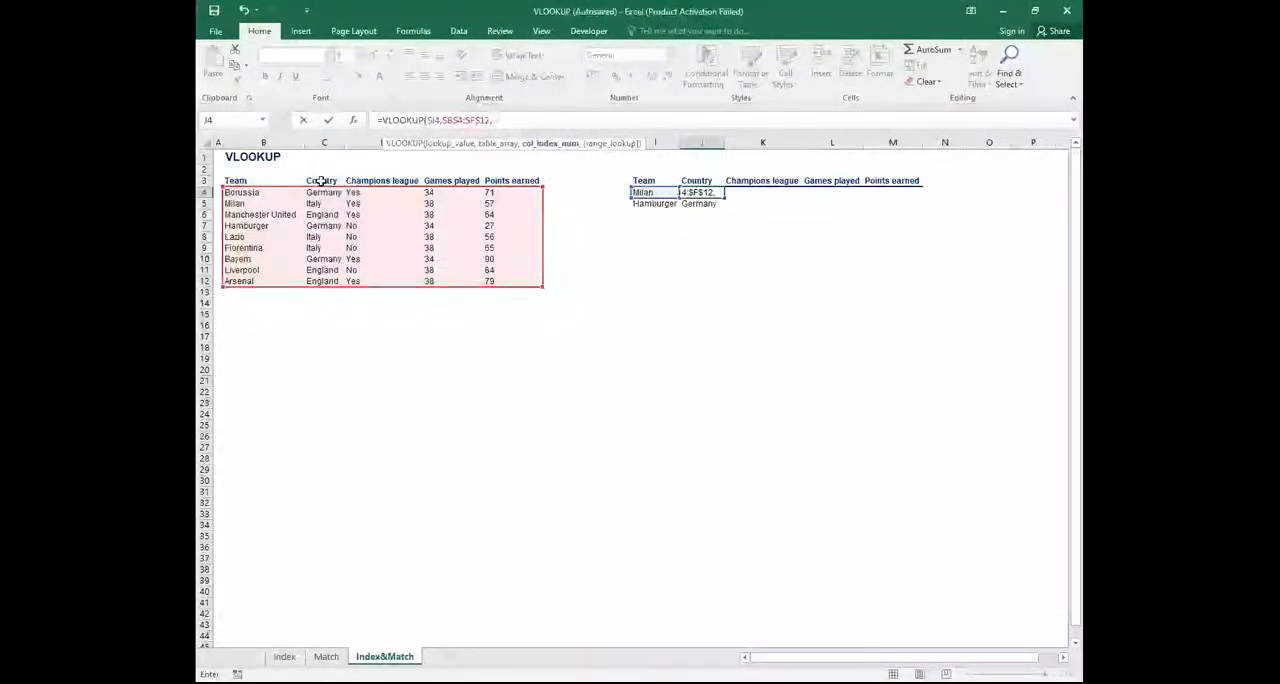
Complete J4's VLOOKUP with column index 2 and FALSE for an exact match
{"action": "type", "text": "2"}
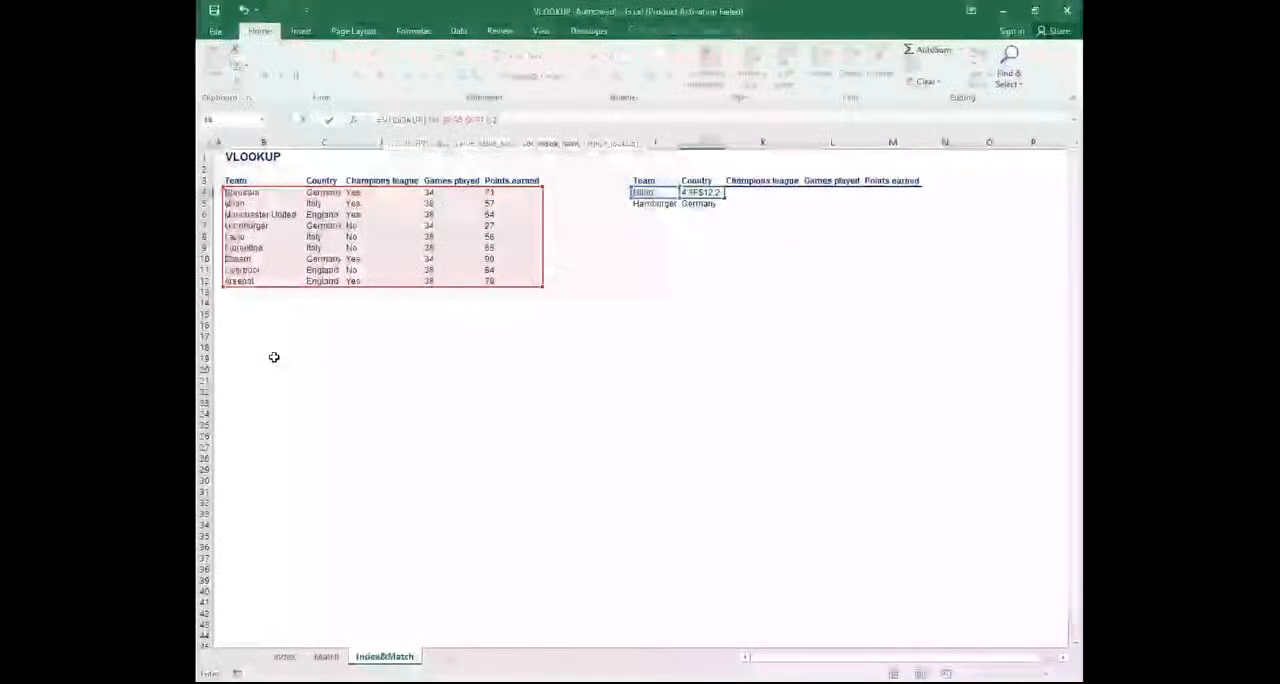
{"action": "type", "text": ","}
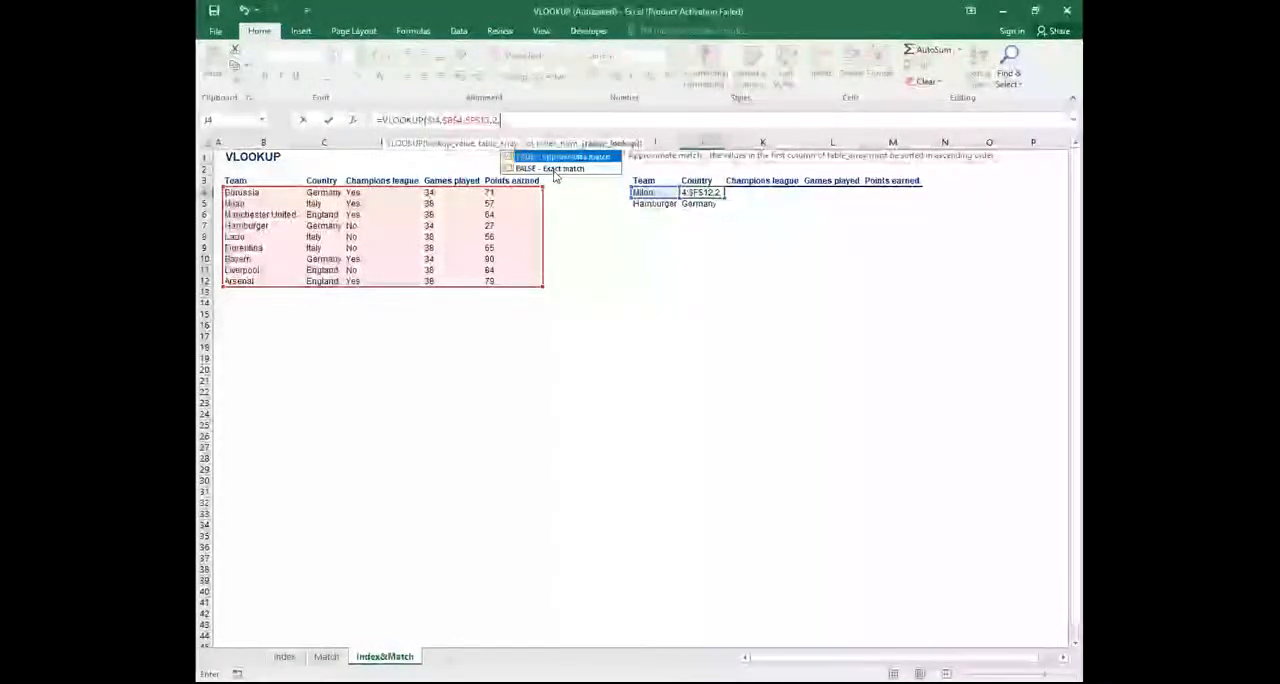
{"action": "double_click", "coordinate": [552, 169]}
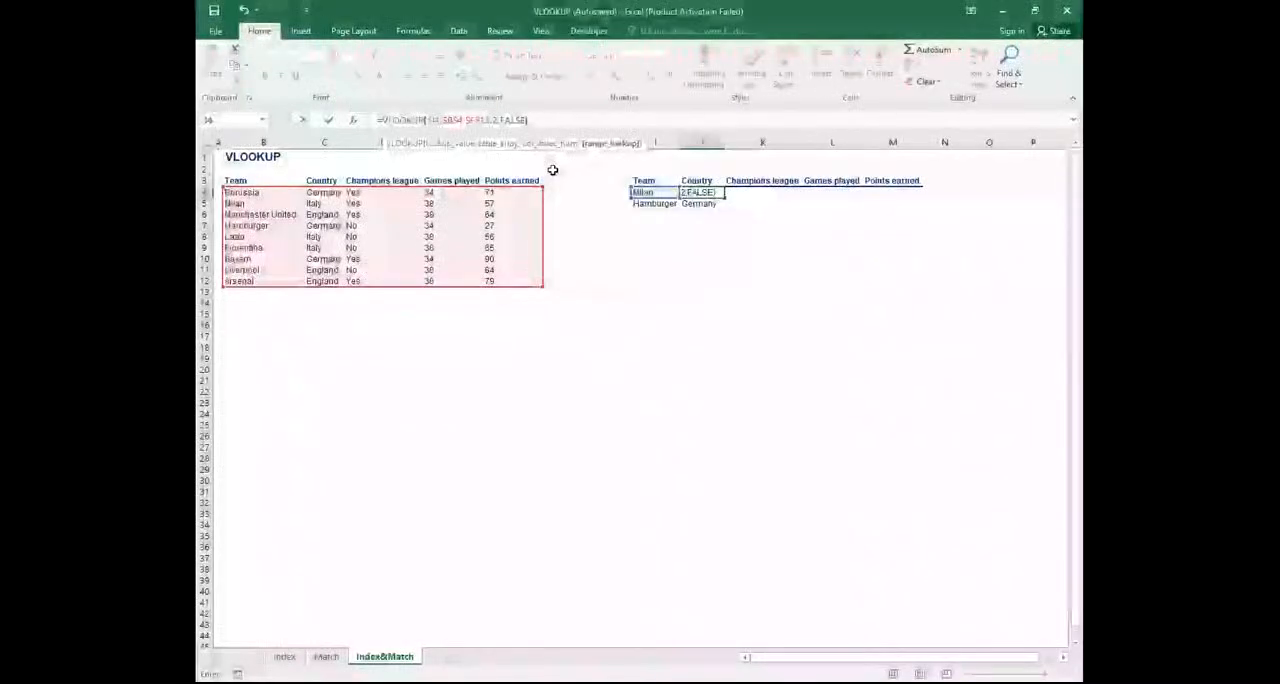
{"action": "type", "text": ")"}
{"action": "key", "text": "Return"}
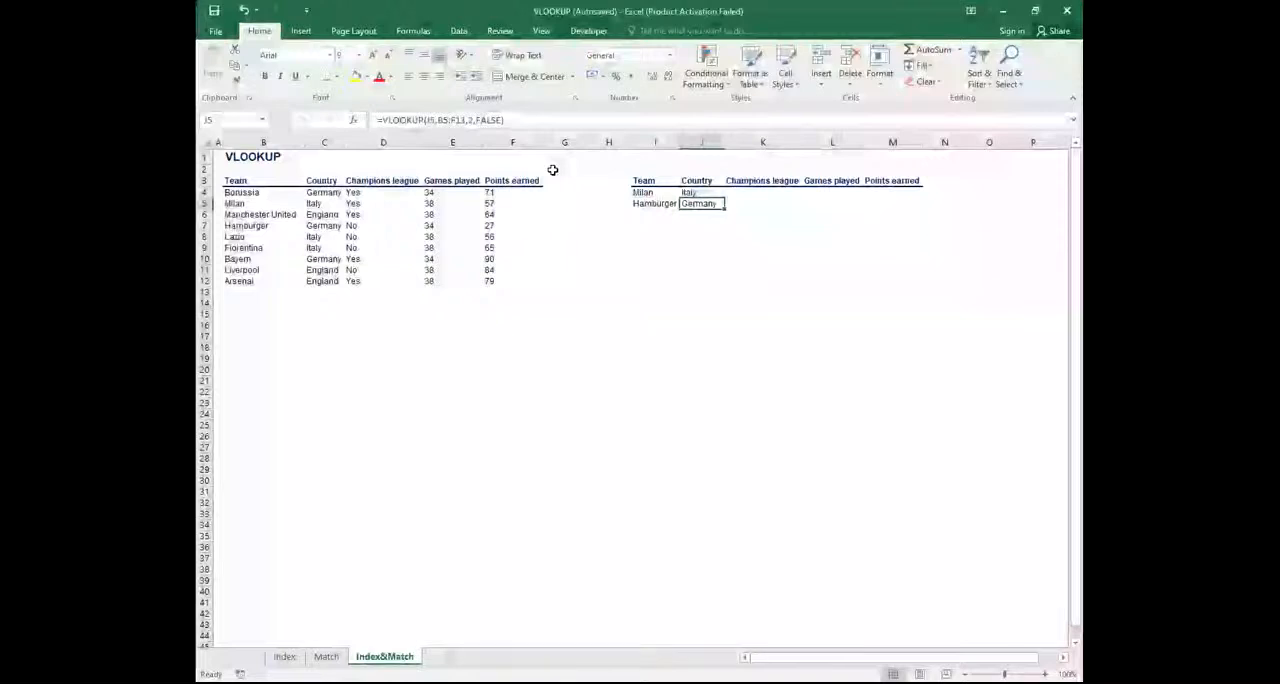
{"action": "double_click", "coordinate": [700, 192]}
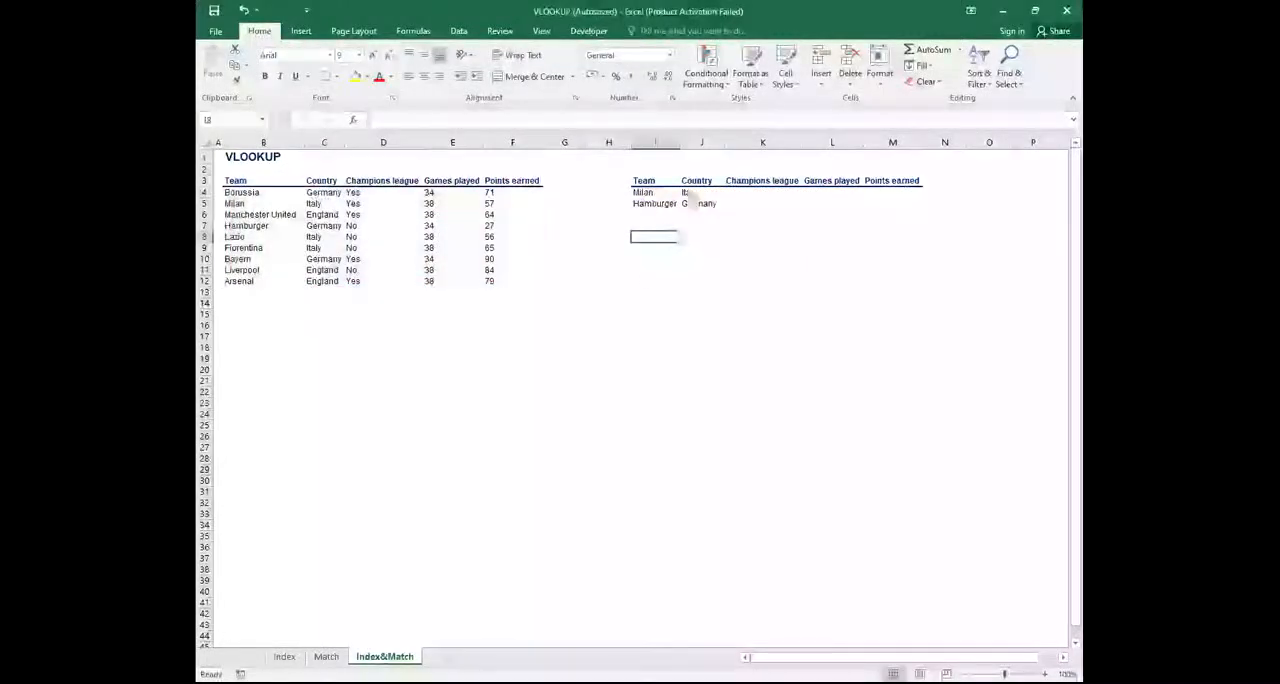
Copy Milan's country formula from J4 to Hamburger's row so that J4:J5 share the locked VLOOKUP
{"action": "left_click", "coordinate": [693, 192]}
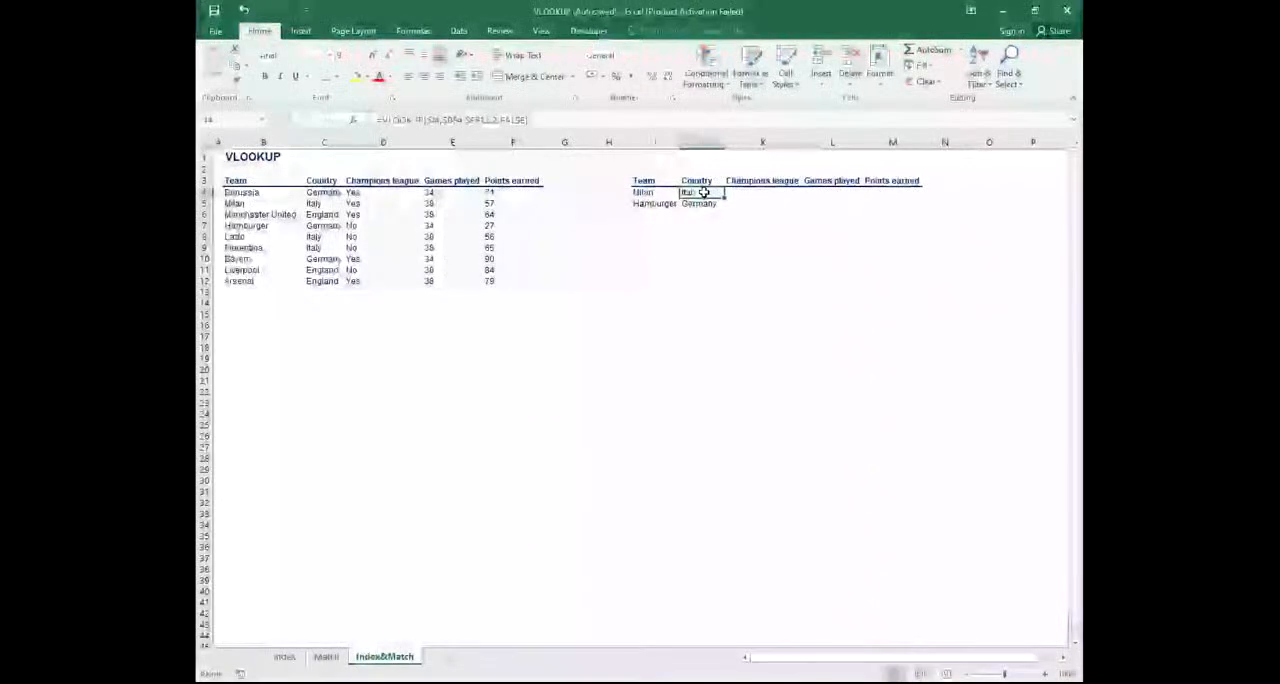
{"action": "right_click", "coordinate": [705, 193]}
{"action": "left_click", "coordinate": [735, 219]}
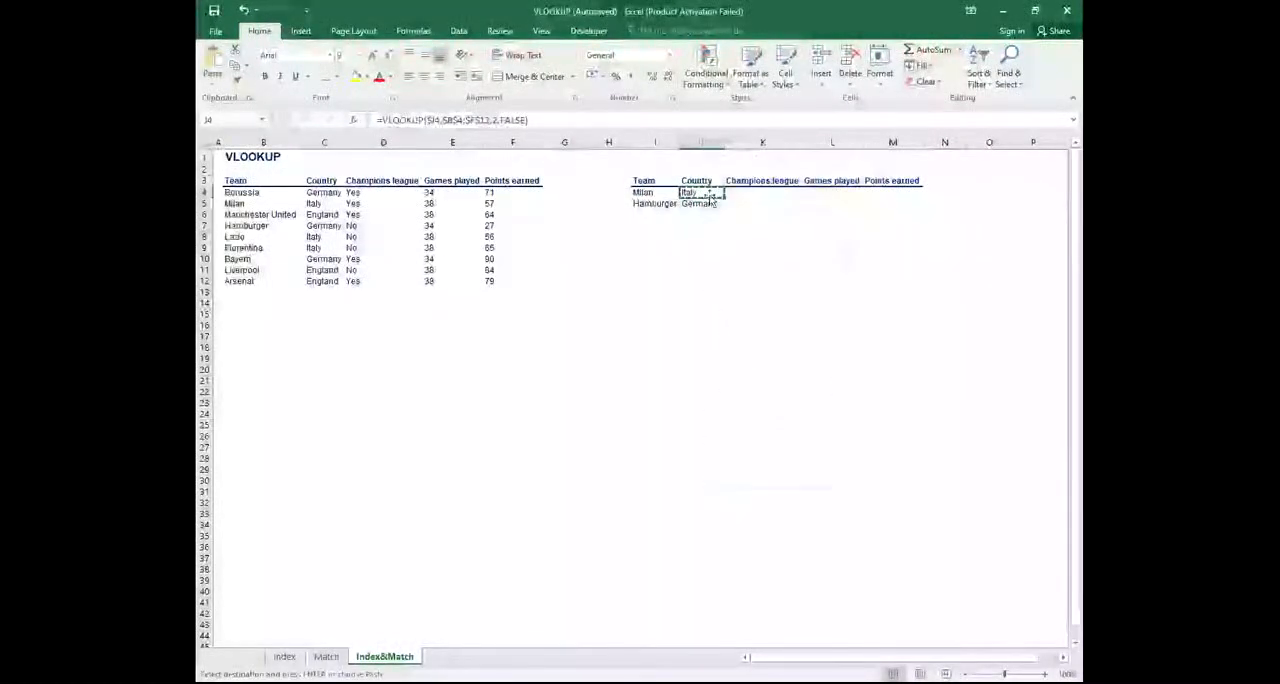
{"action": "key", "text": "ctrl+v"}
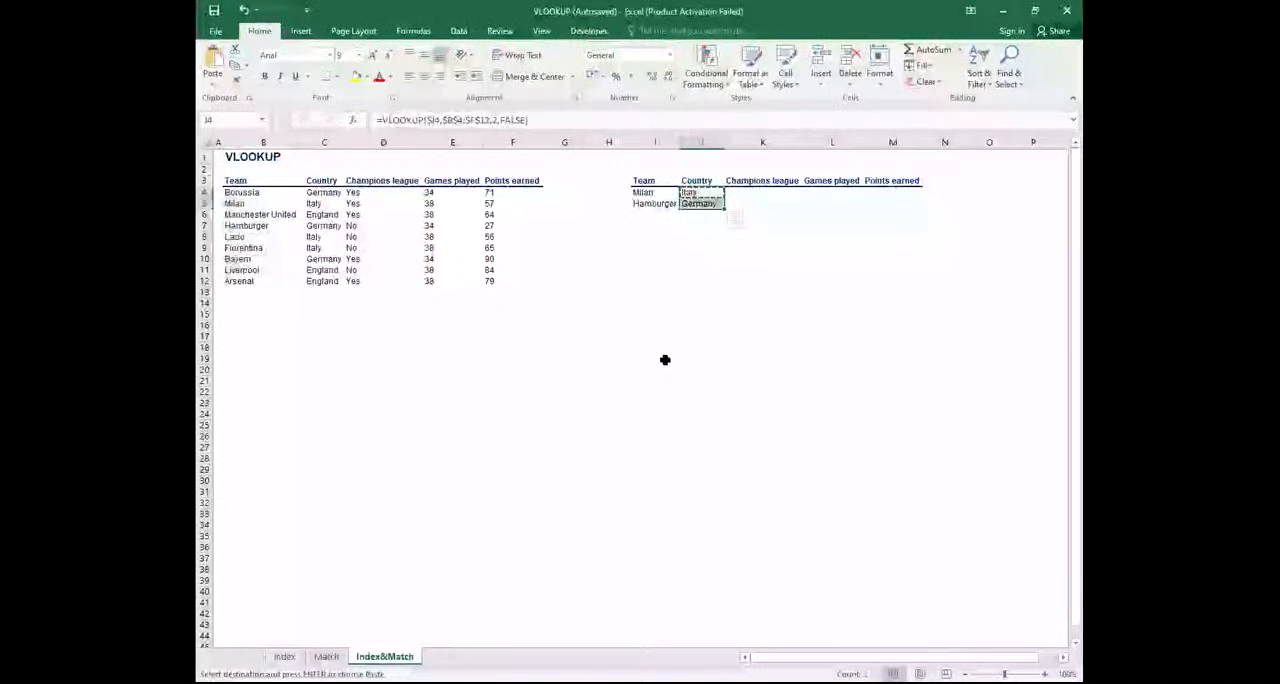
{"action": "key", "text": "Escape"}
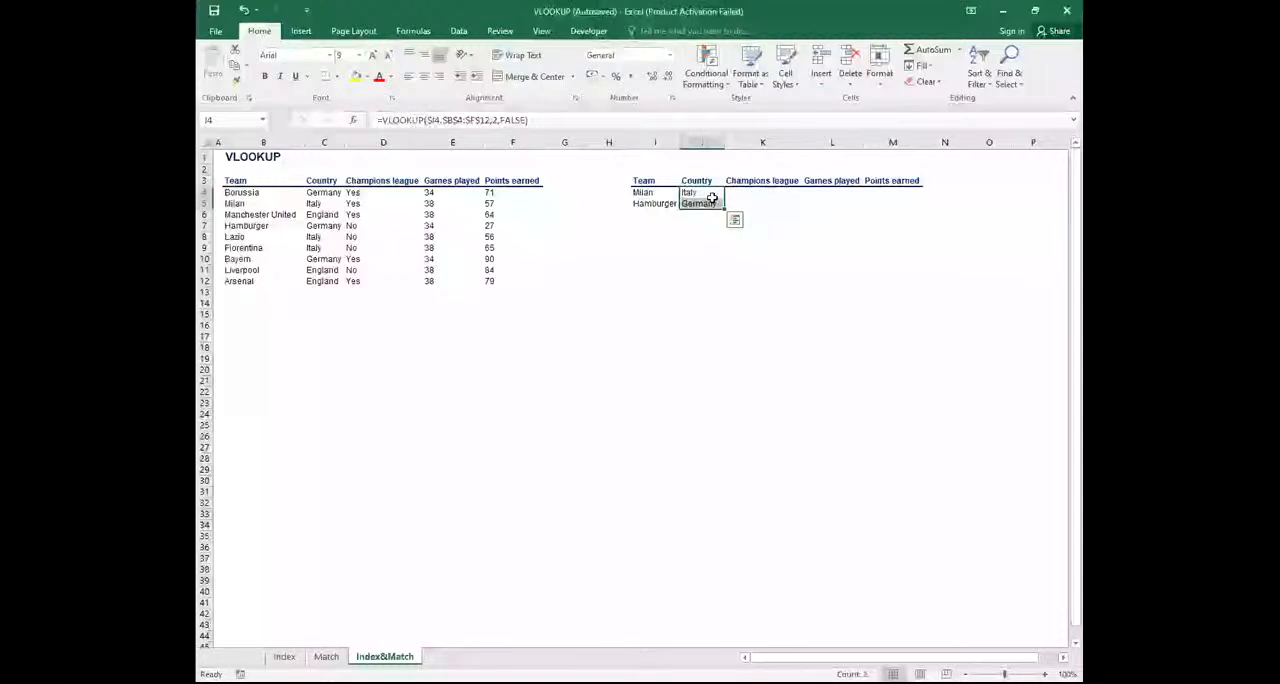
Copy the VLOOKUP formula in J4 across the whole lookup table, J4:M5
{"action": "left_click", "coordinate": [755, 192]}
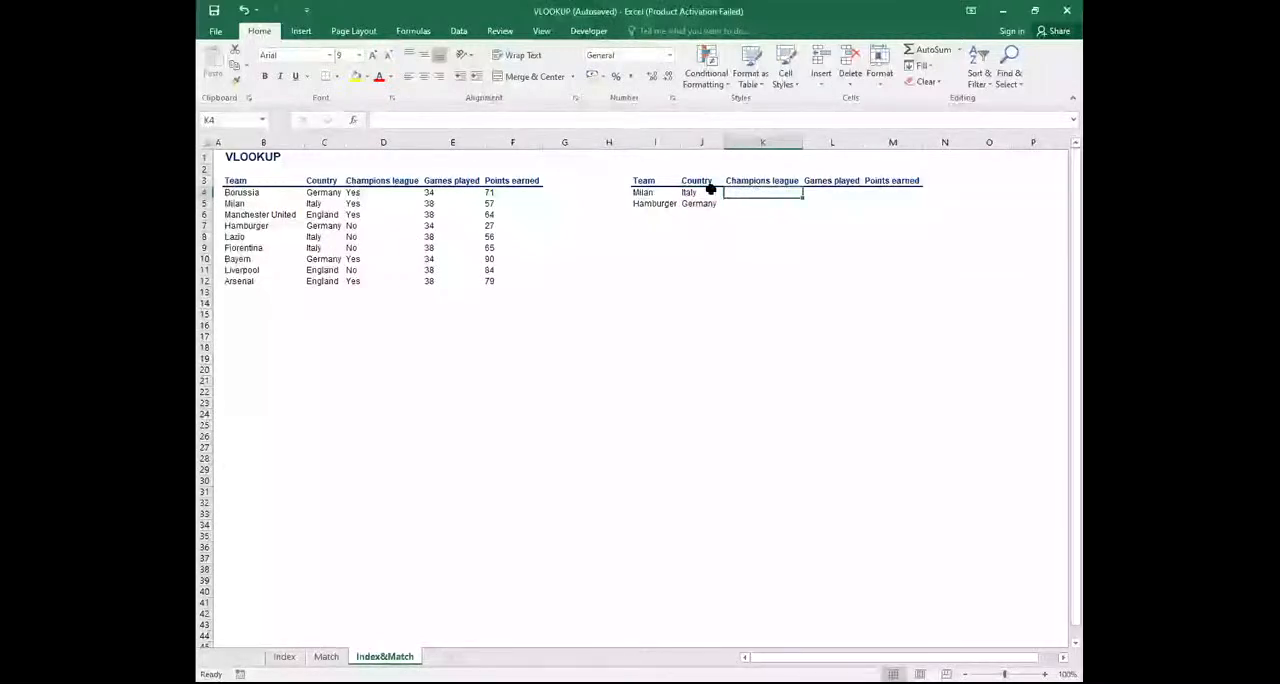
{"action": "left_click", "coordinate": [705, 190]}
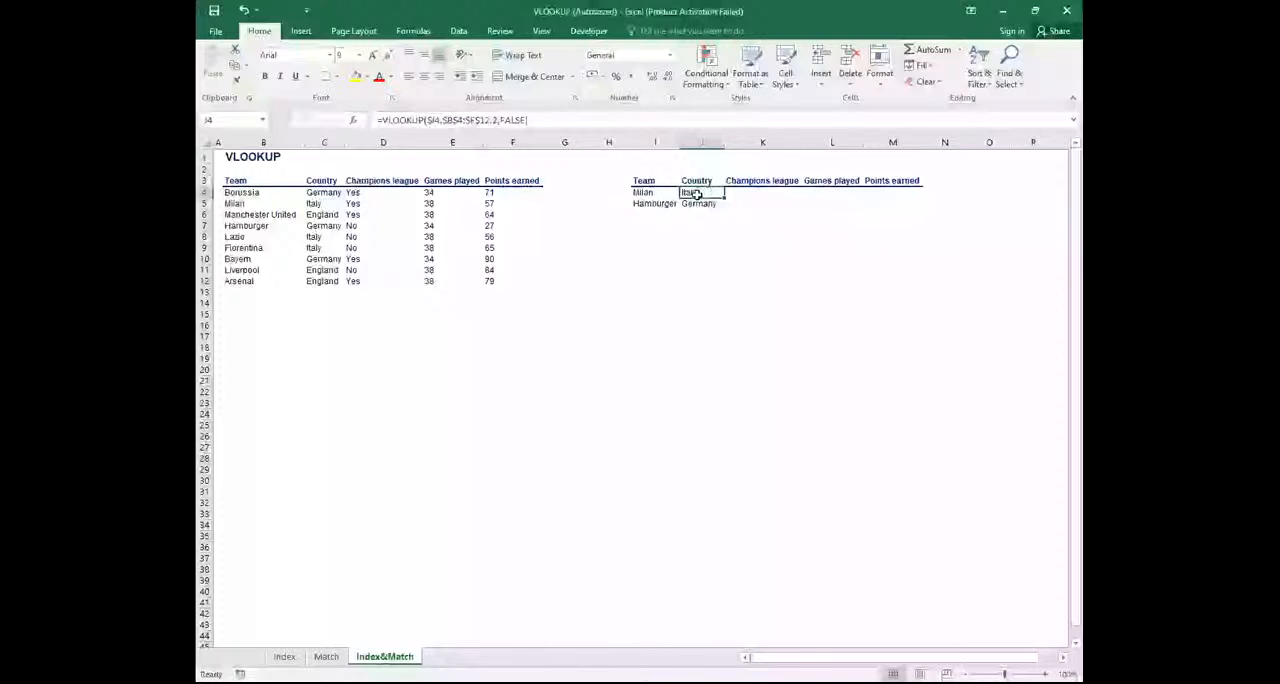
{"action": "right_click", "coordinate": [705, 194]}
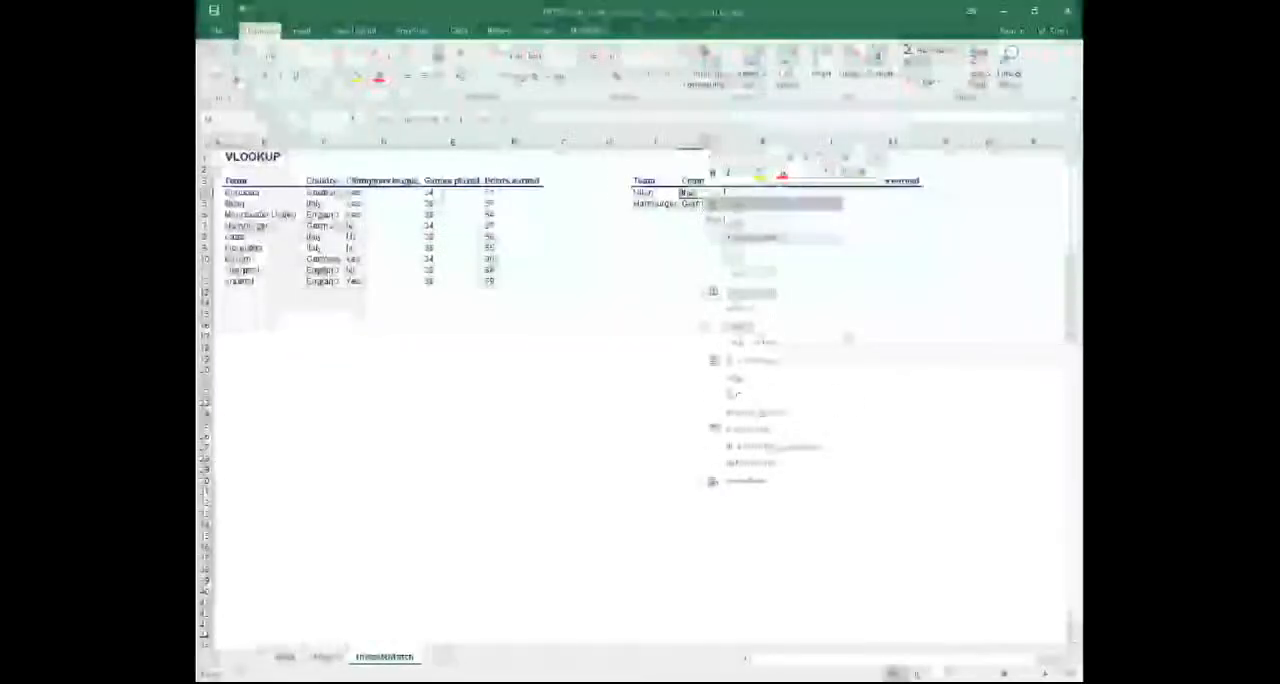
{"action": "left_click", "coordinate": [728, 222]}
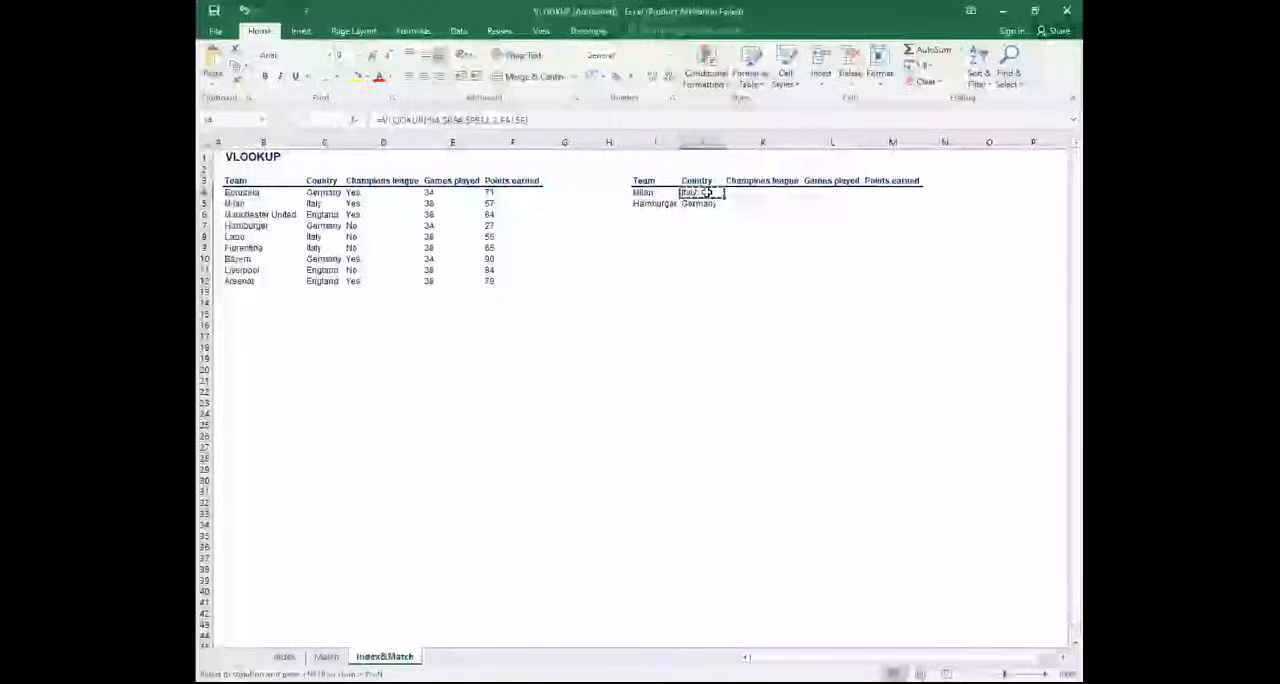
{"action": "left_click_drag", "start_coordinate": [740, 194], "coordinate": [889, 203]}
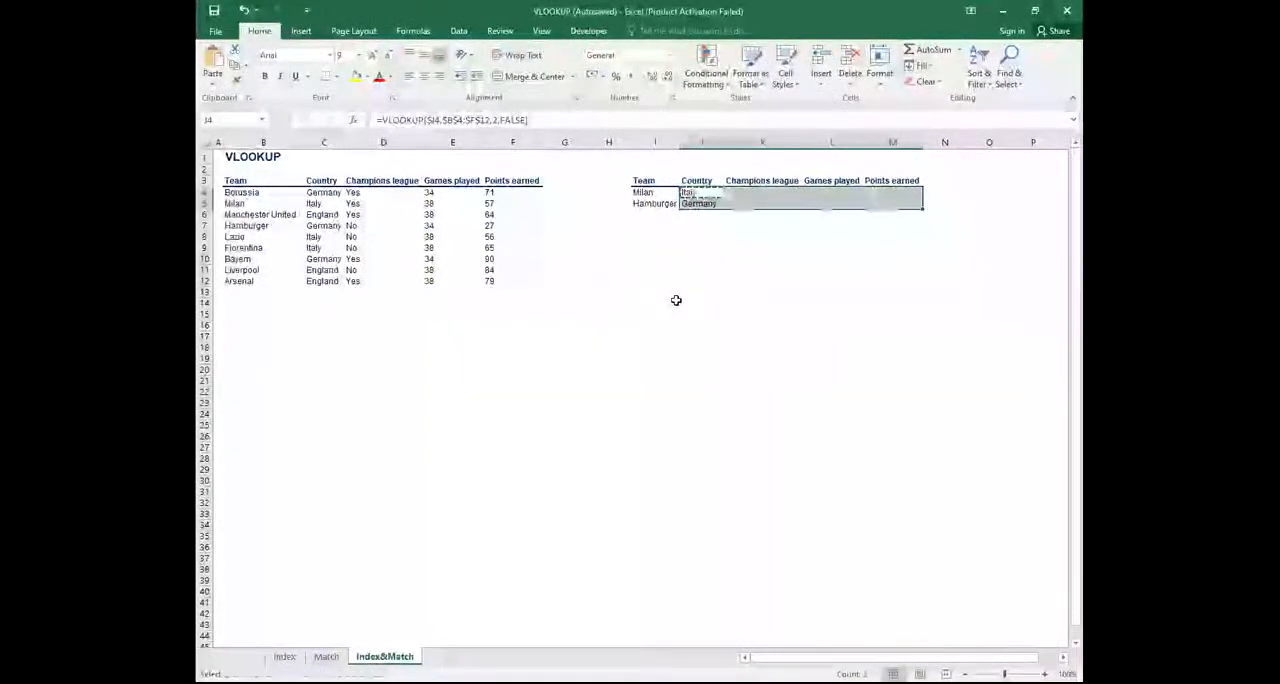
{"action": "key", "text": "ctrl+v"}
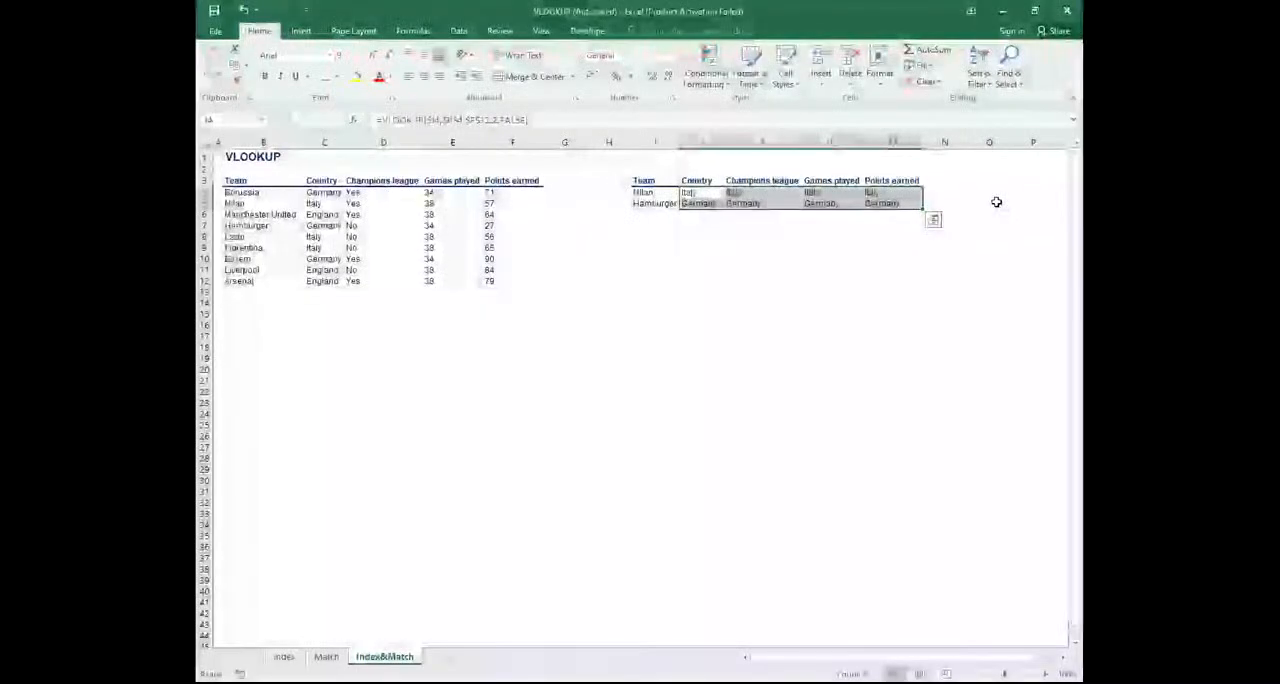
Change the column index in the Champions league formula in K4 to 3
{"action": "left_click", "coordinate": [735, 194]}
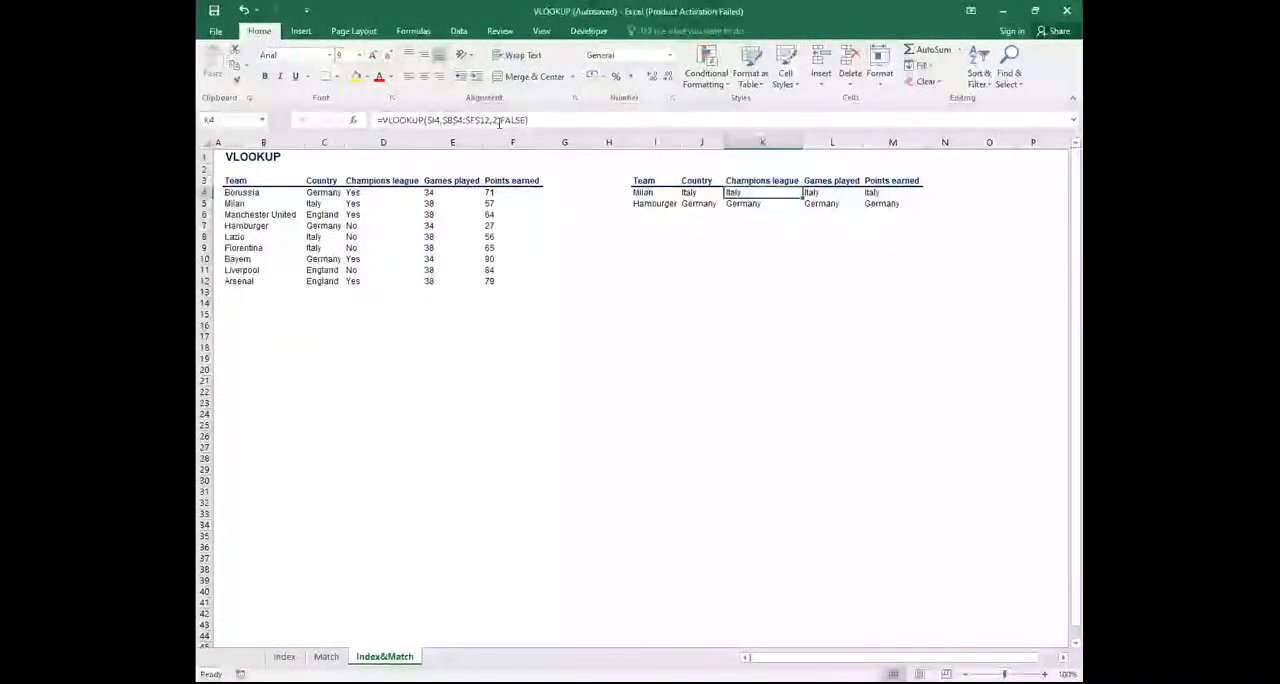
{"action": "left_click", "coordinate": [494, 120]}
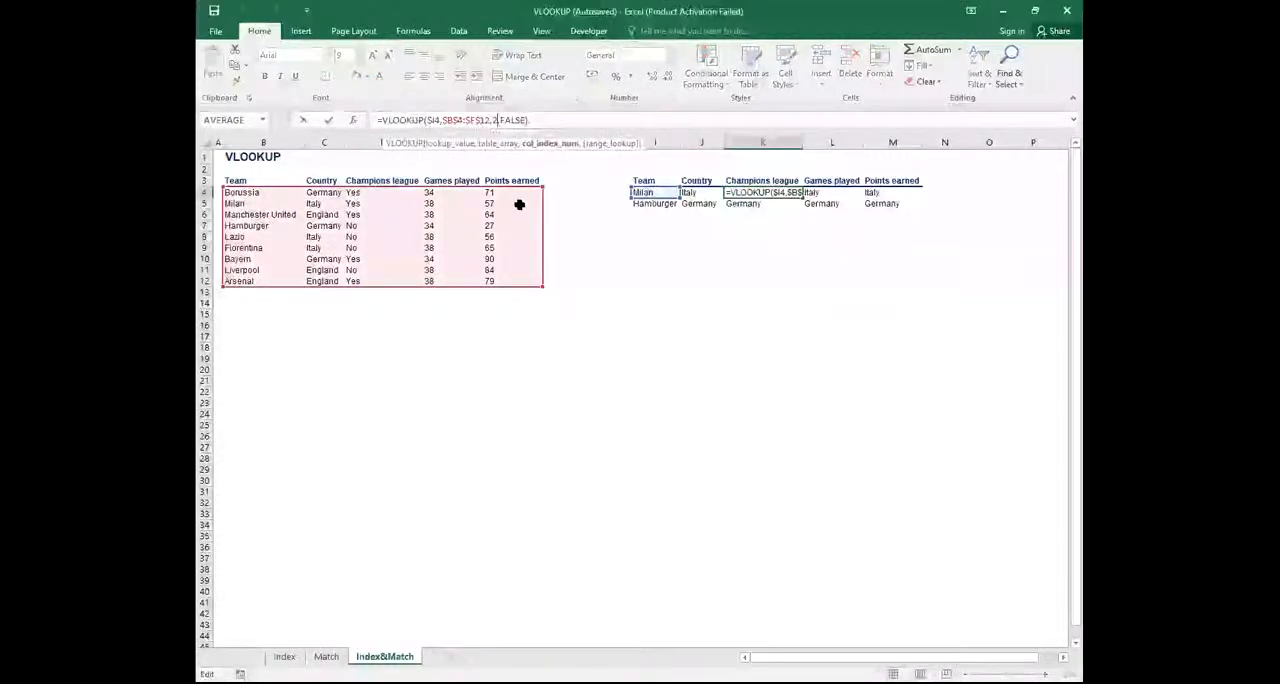
{"action": "key", "text": "BackSpace"}
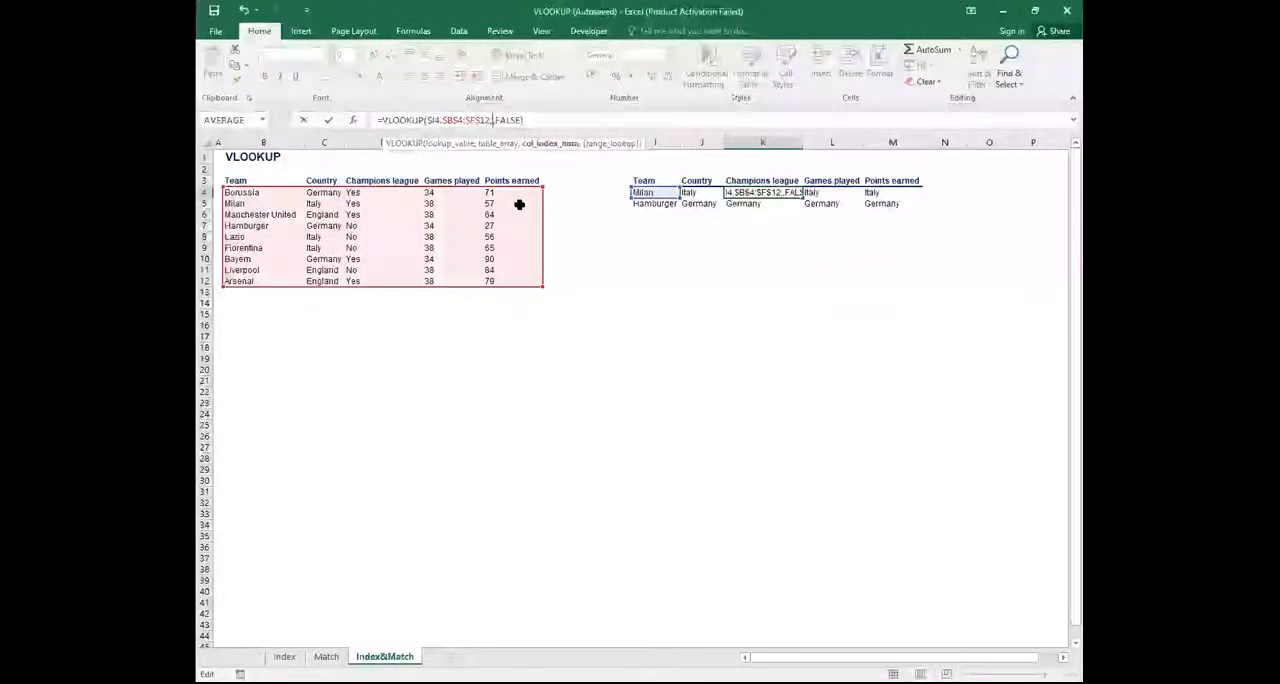
{"action": "type", "text": "3"}
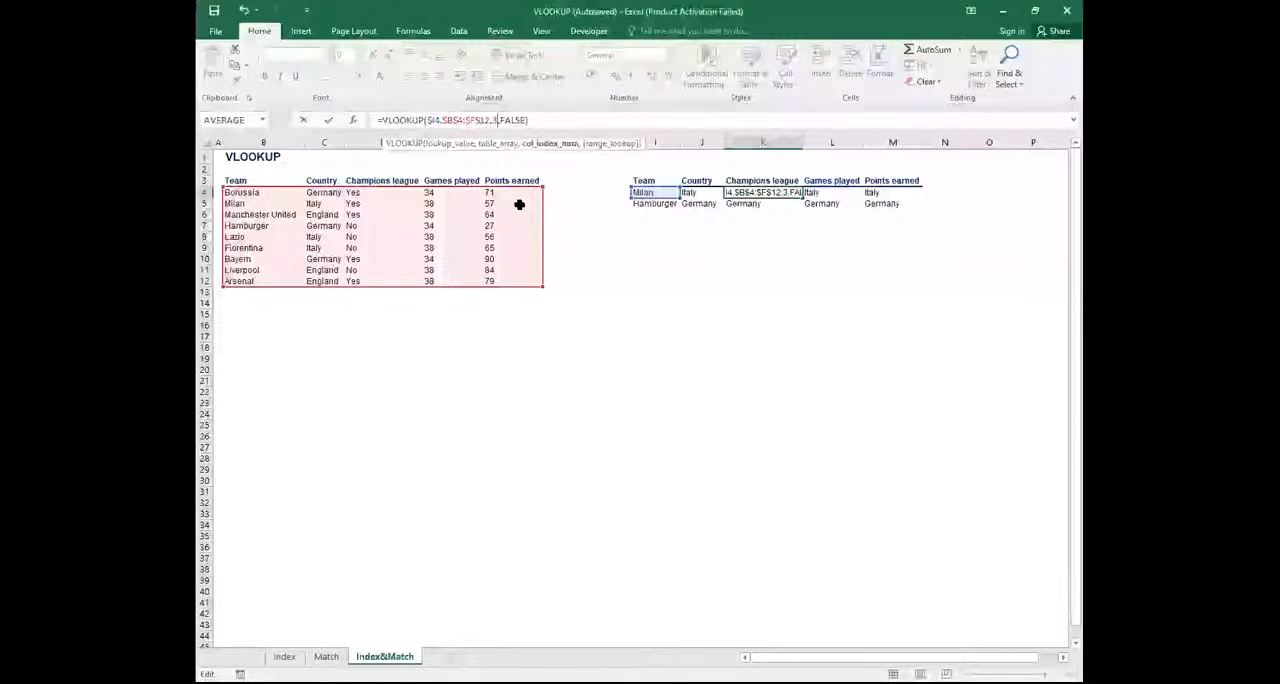
{"action": "key", "text": "Return"}
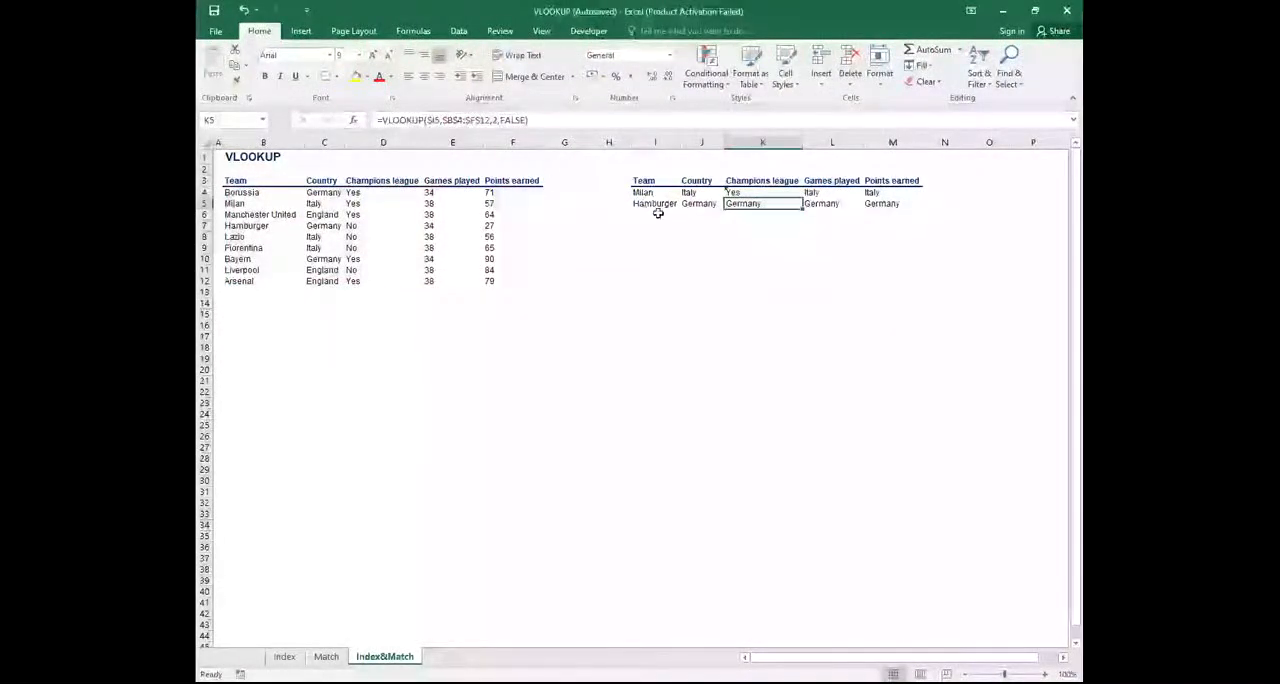
Copy Milan's Champions league formula from K4 into Hamburger's row in K5
{"action": "left_click", "coordinate": [737, 193]}
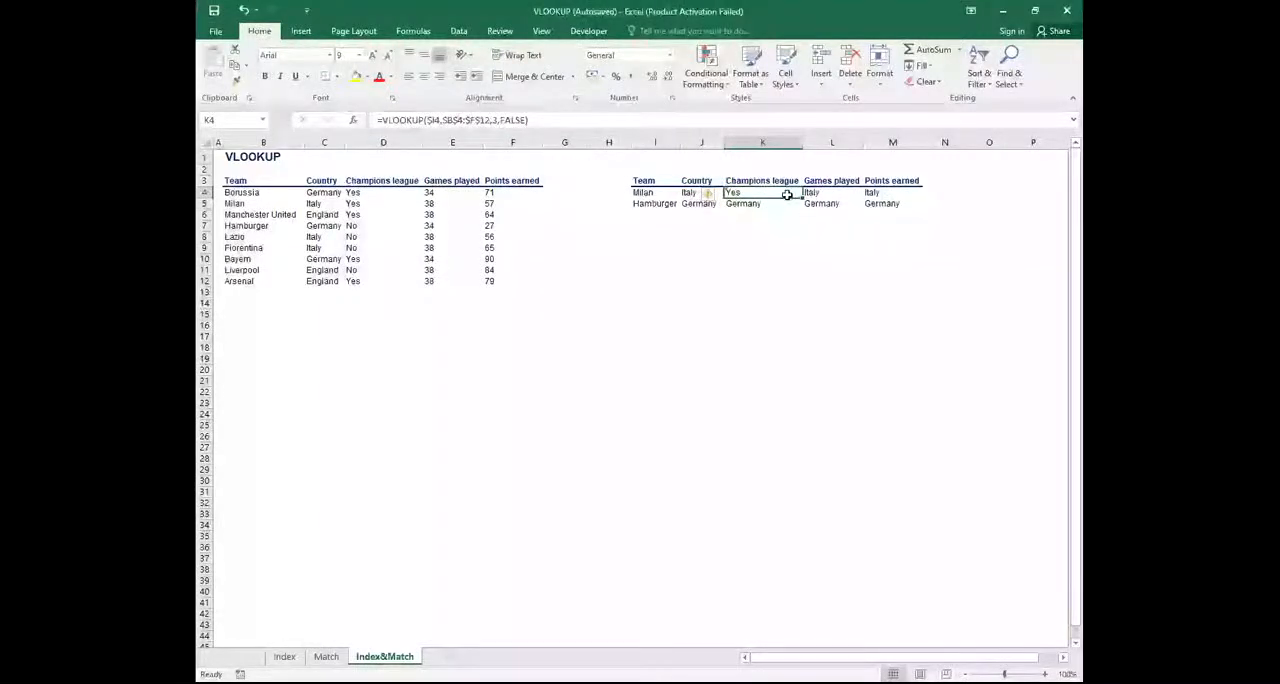
{"action": "right_click", "coordinate": [779, 192]}
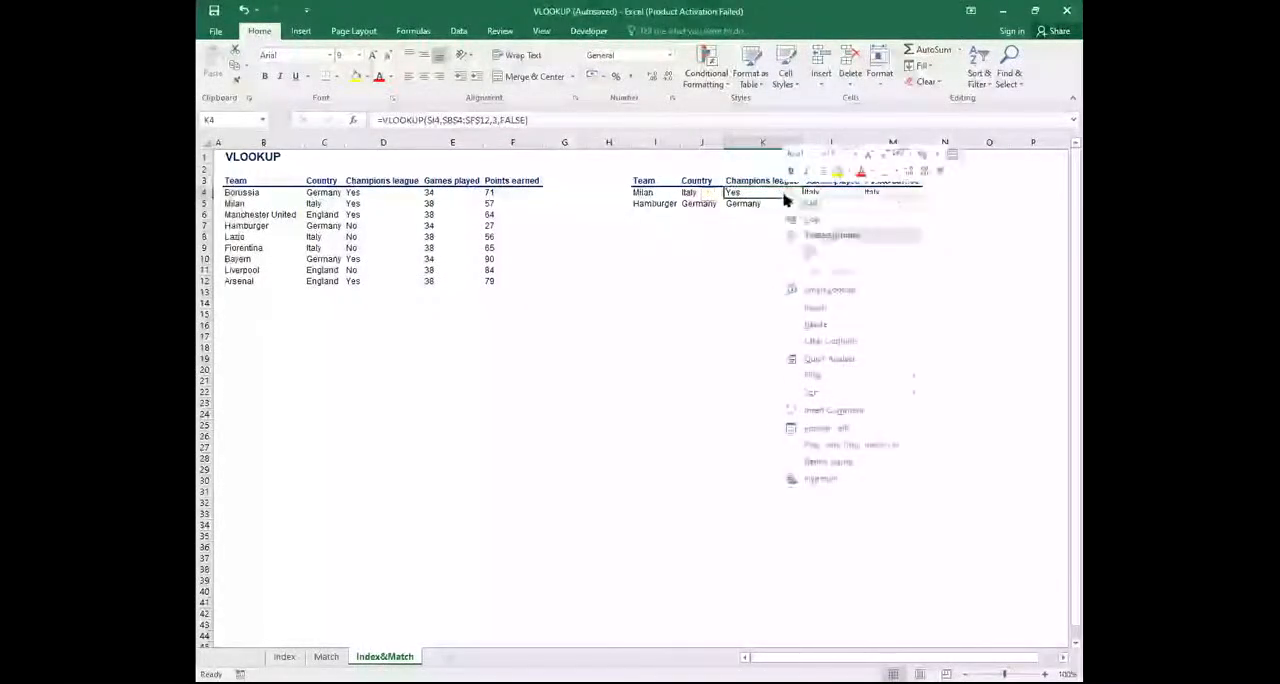
{"action": "left_click", "coordinate": [813, 220]}
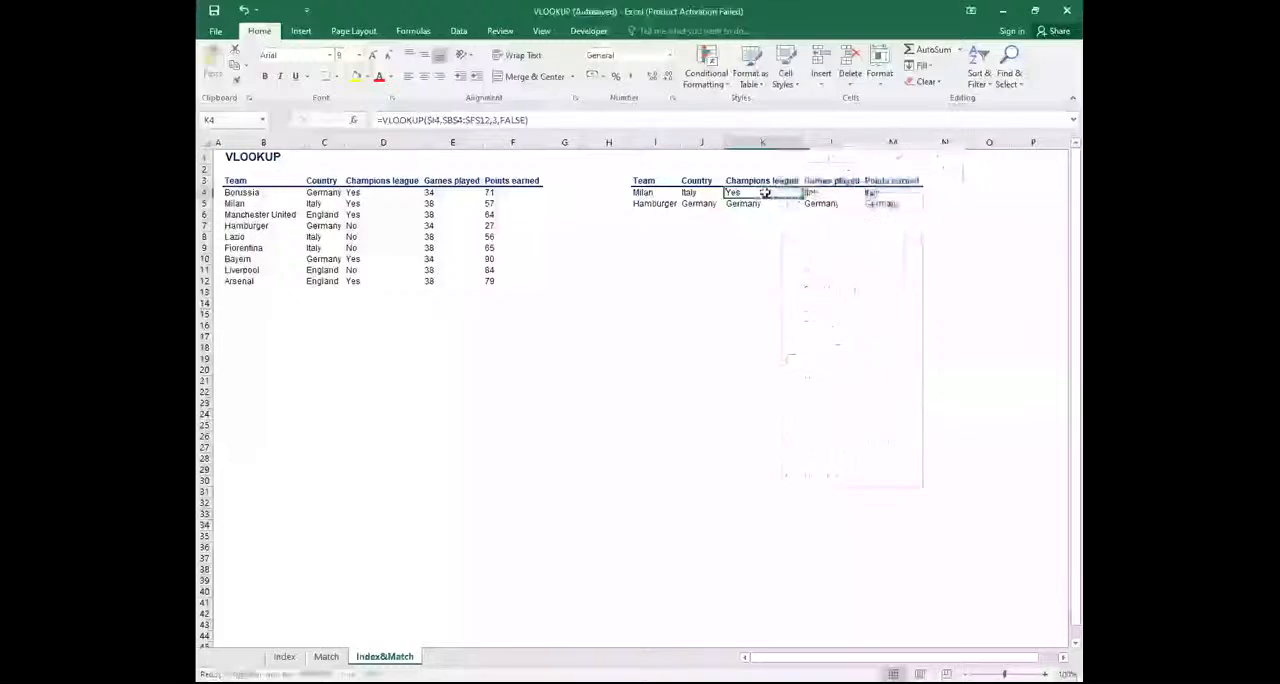
{"action": "left_click_drag", "start_coordinate": [766, 192], "coordinate": [766, 212]}
{"action": "left_click_drag", "start_coordinate": [766, 212], "coordinate": [766, 212]}
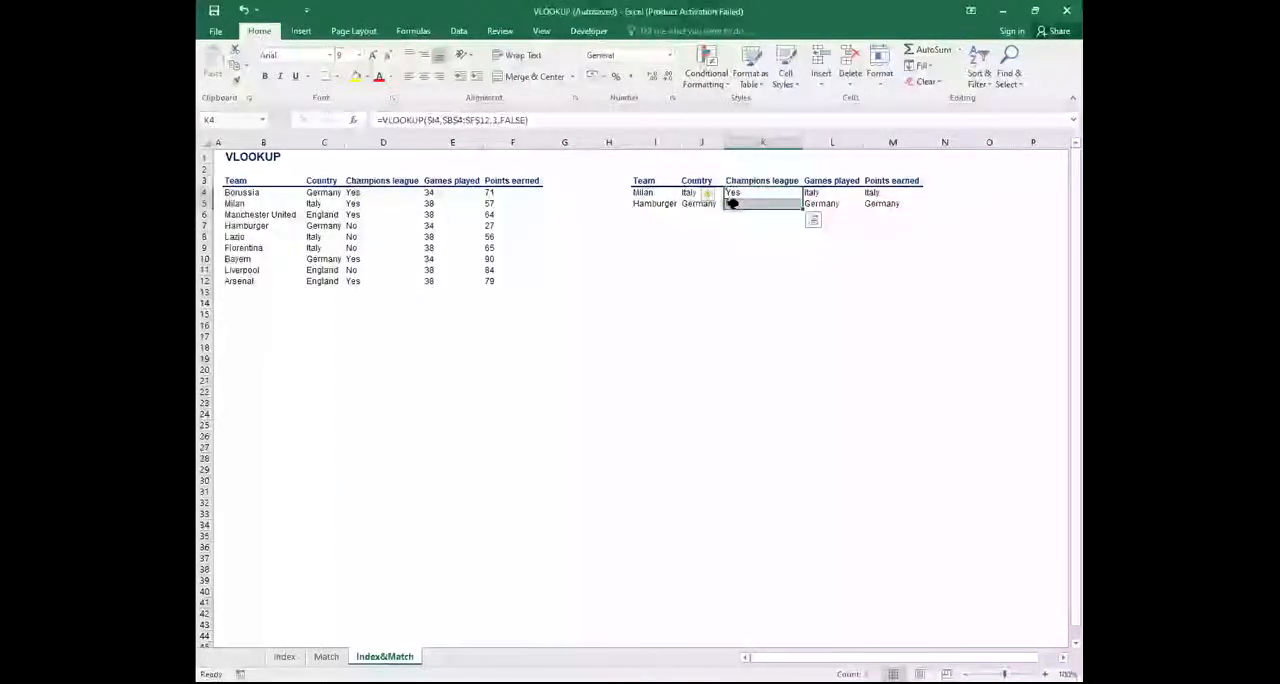
Set the column index in the Games played formula in L4 to 4 and fill it down to L5
{"action": "left_click", "coordinate": [813, 192]}
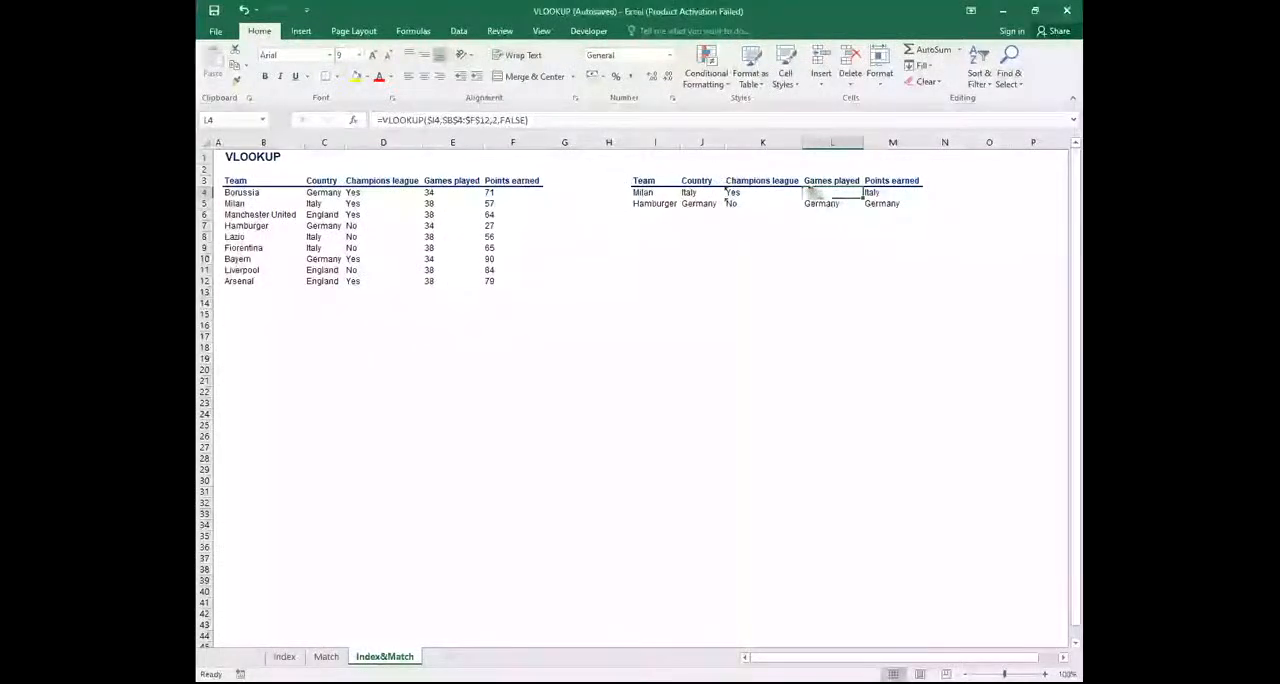
{"action": "left_click", "coordinate": [492, 120]}
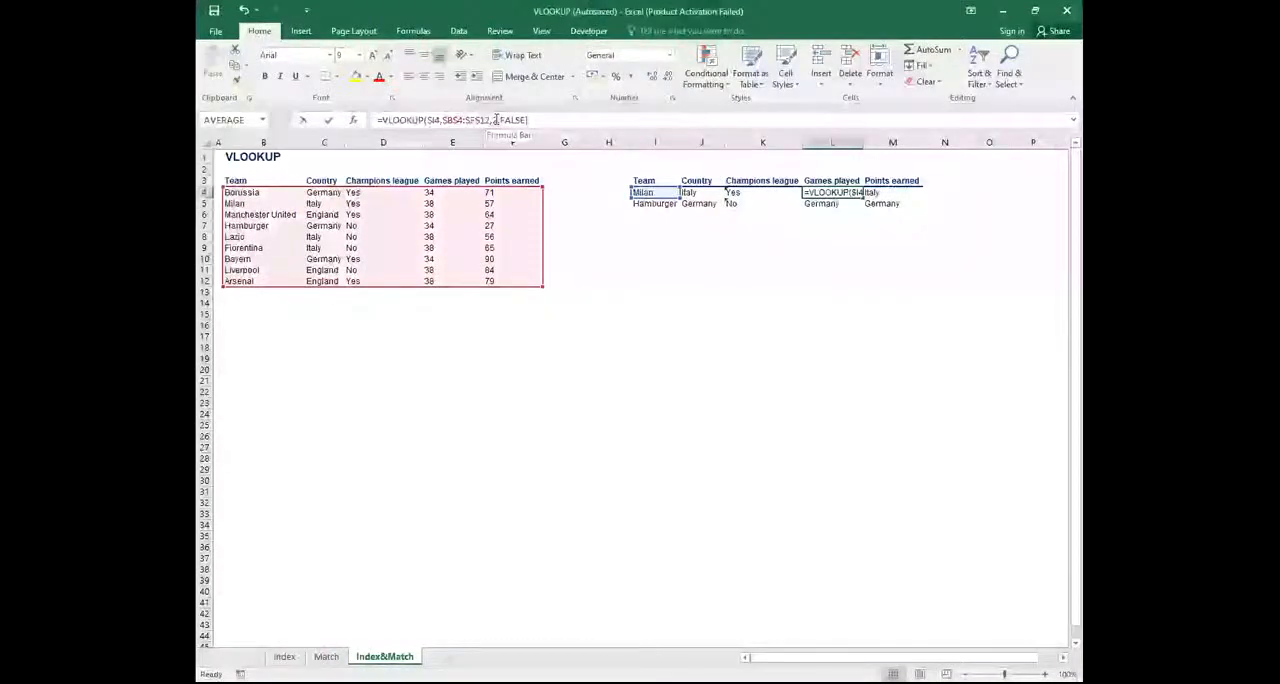
{"action": "left_click", "coordinate": [495, 120]}
{"action": "key", "text": "BackSpace"}
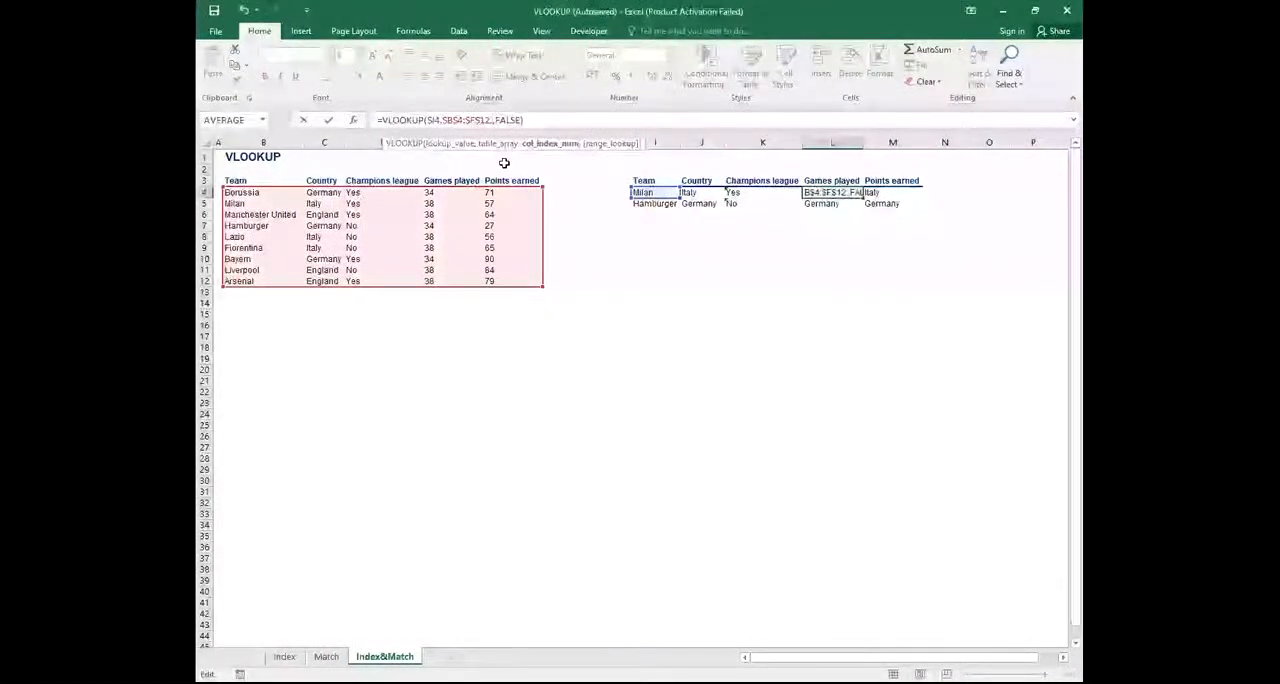
{"action": "type", "text": "4"}
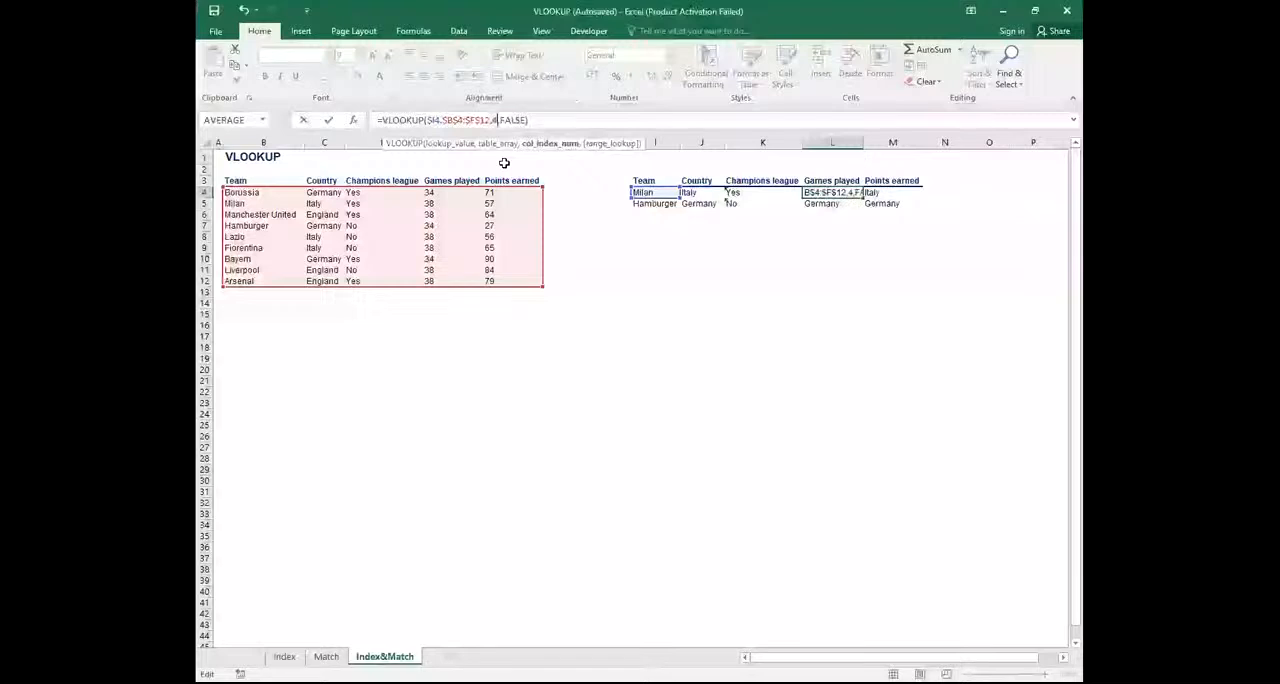
{"action": "key", "text": "Return"}
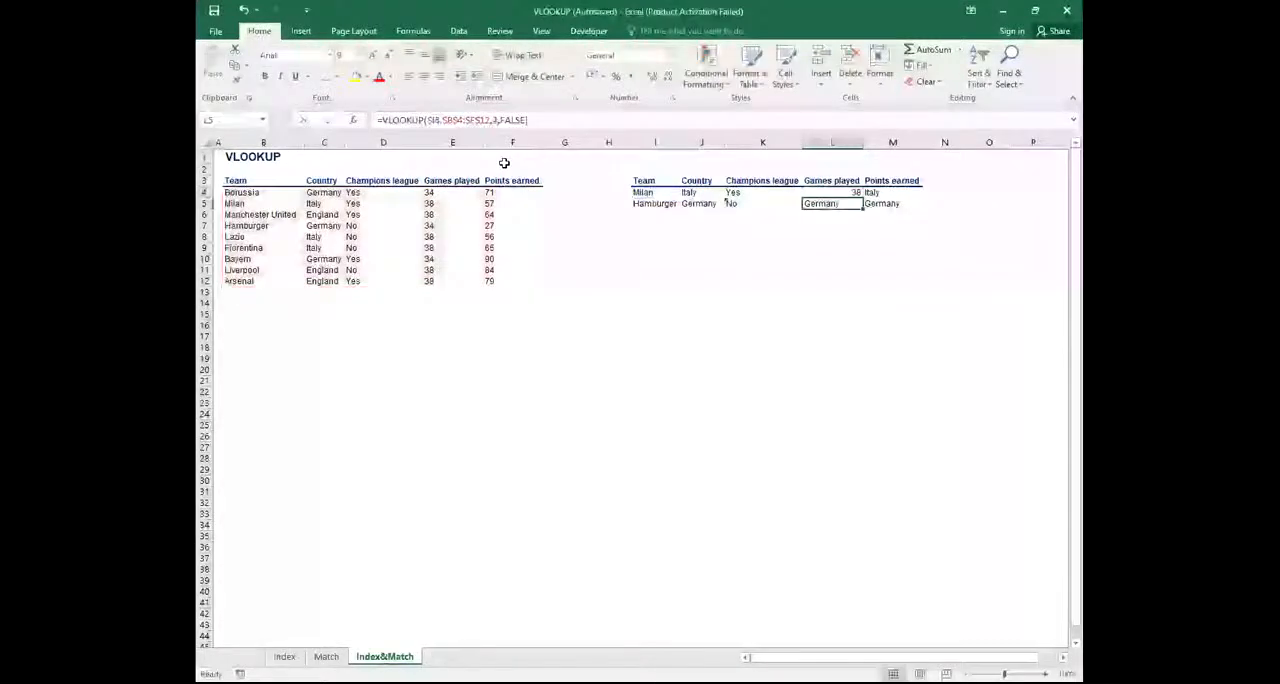
{"action": "left_click", "coordinate": [831, 193]}
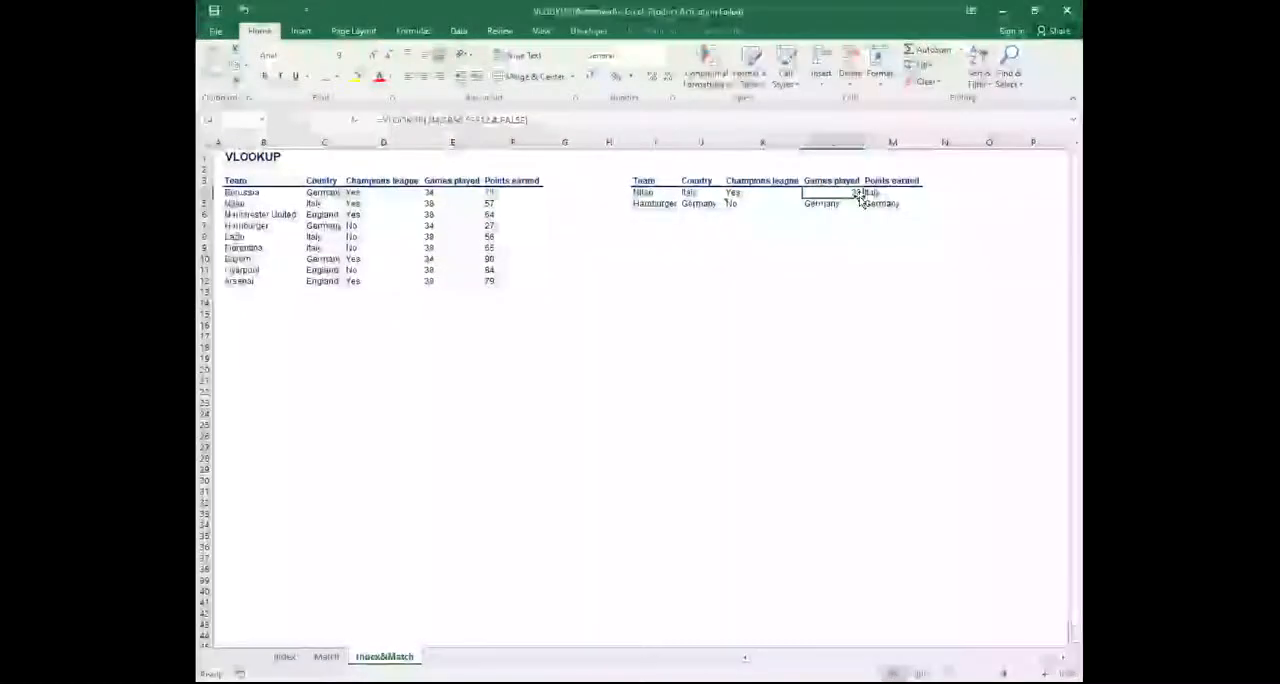
{"action": "left_click_drag", "start_coordinate": [861, 197], "coordinate": [866, 205]}
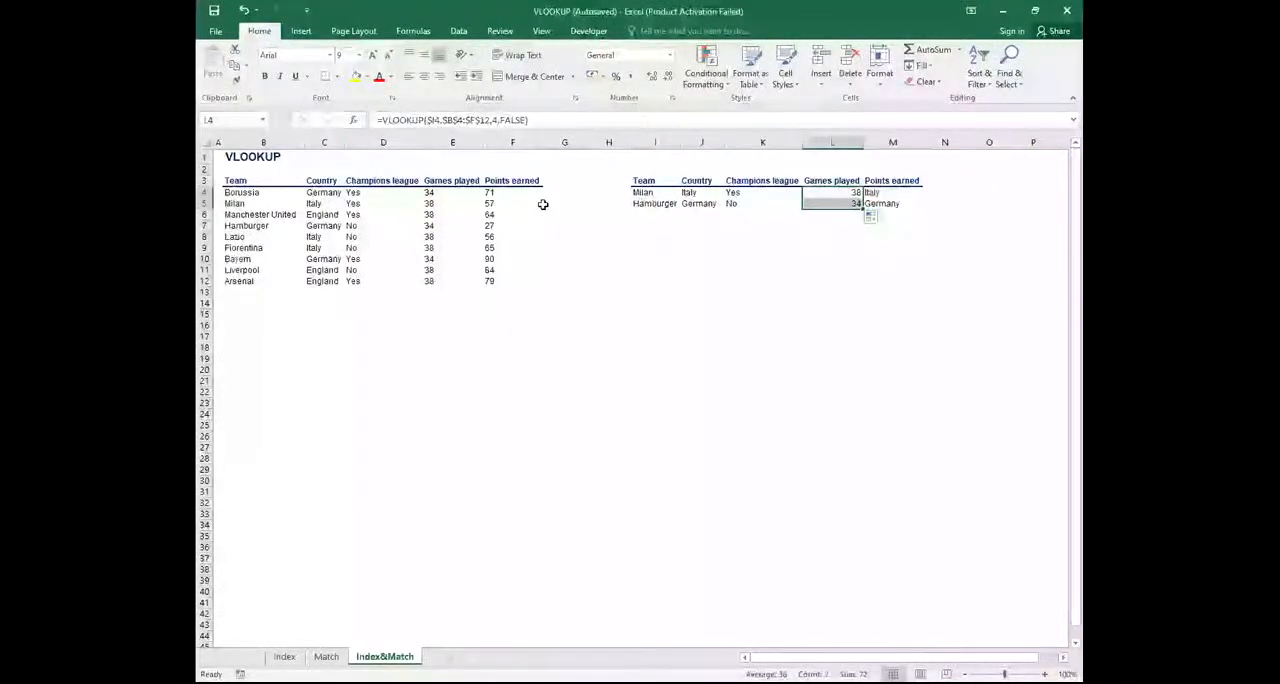
Set the column index in the Points earned formula in M4 to 5 and fill it down to M5
{"action": "left_click", "coordinate": [884, 192]}
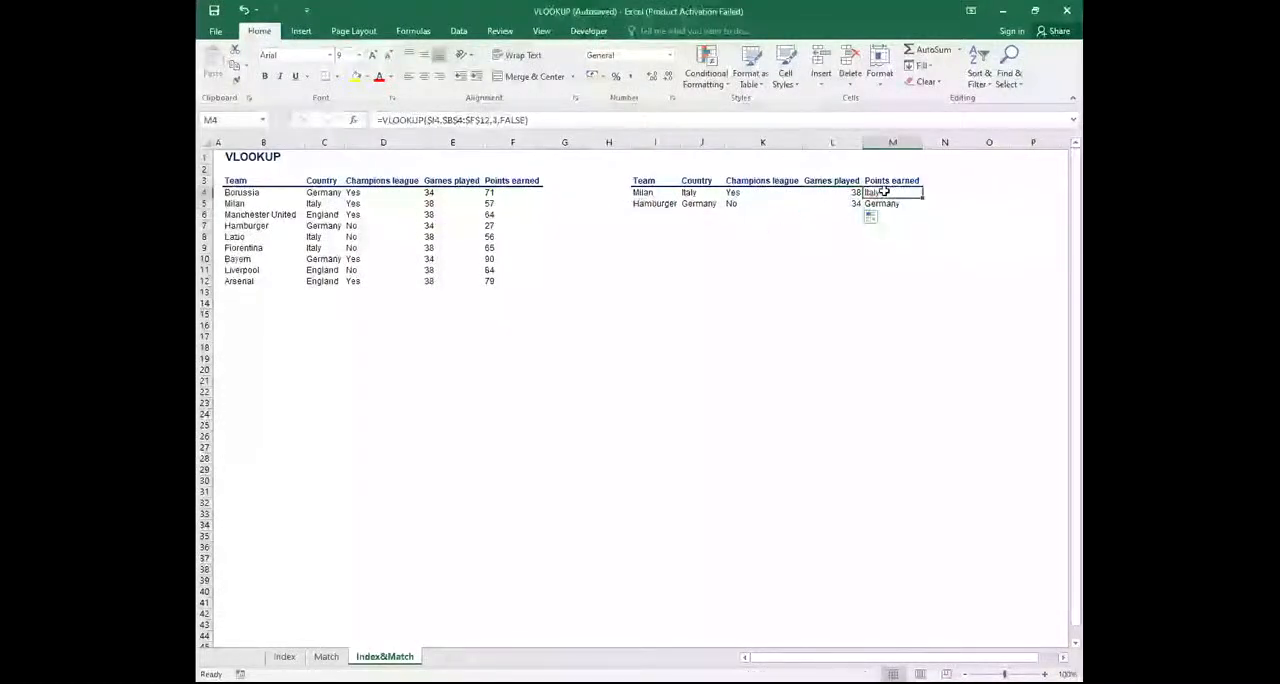
{"action": "left_click", "coordinate": [495, 120]}
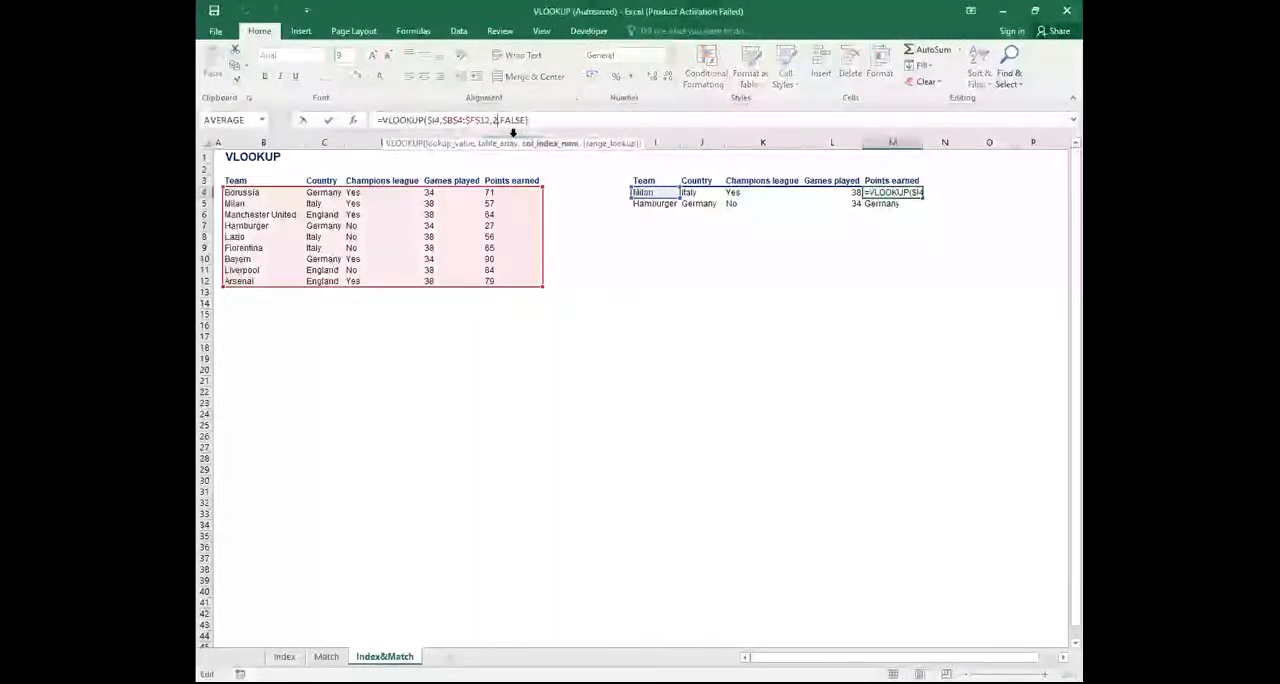
{"action": "type", "text": ","}
{"action": "type", "text": "2"}
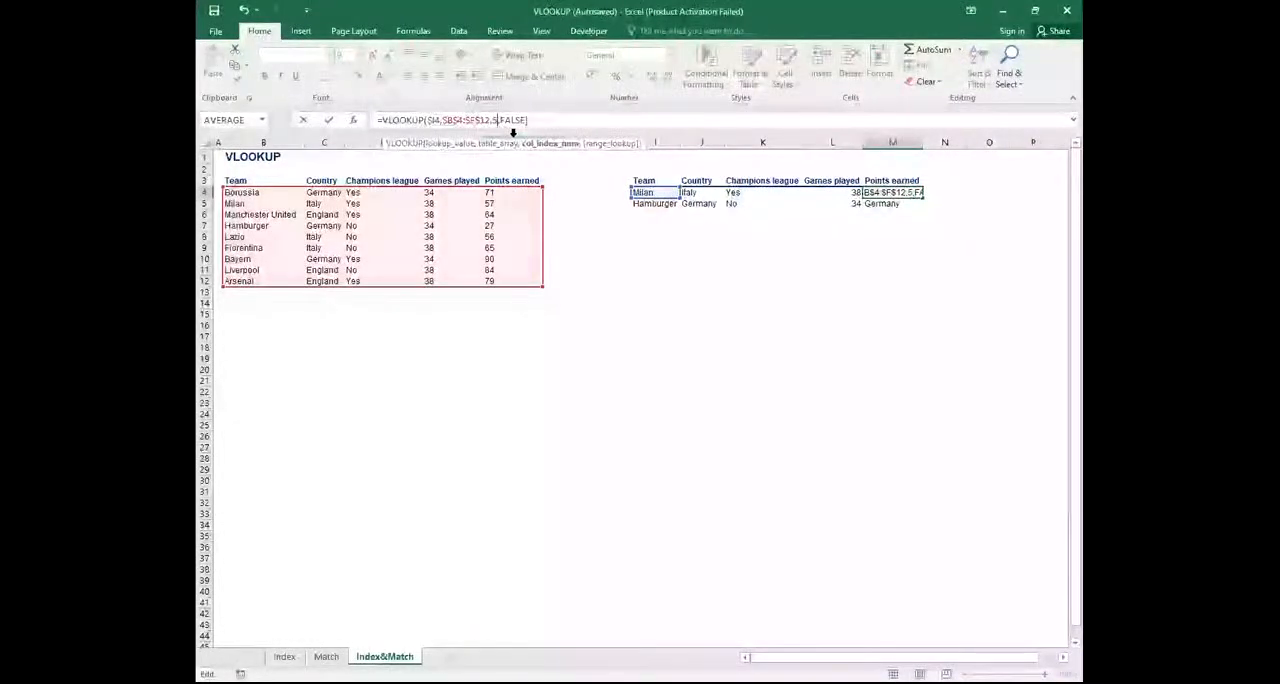
{"action": "key", "text": "Return"}
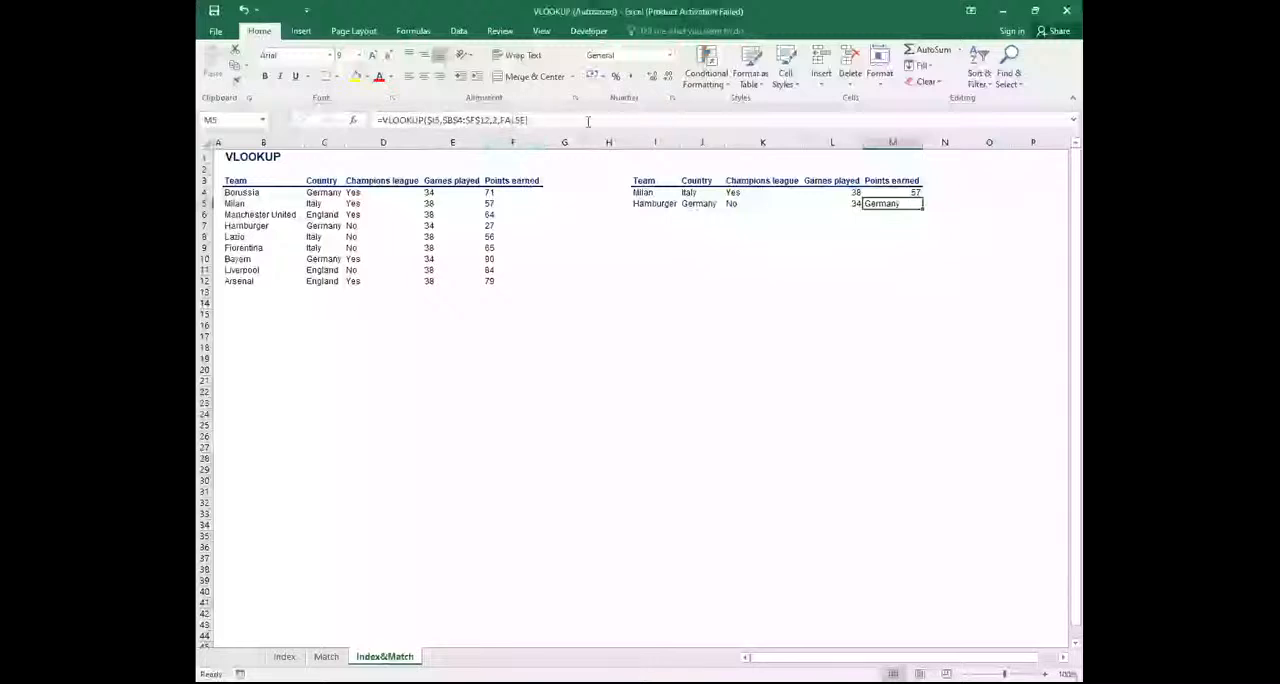
{"action": "left_click", "coordinate": [888, 190]}
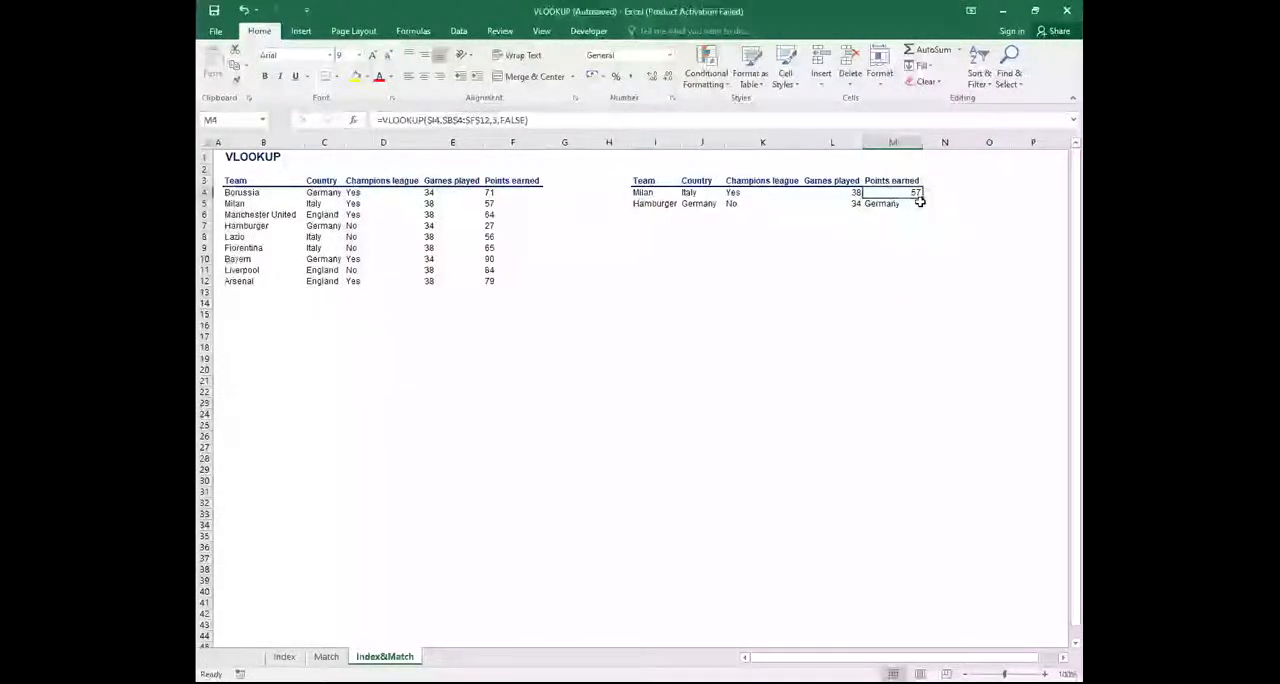
{"action": "left_click_drag", "start_coordinate": [925, 197], "coordinate": [929, 203]}
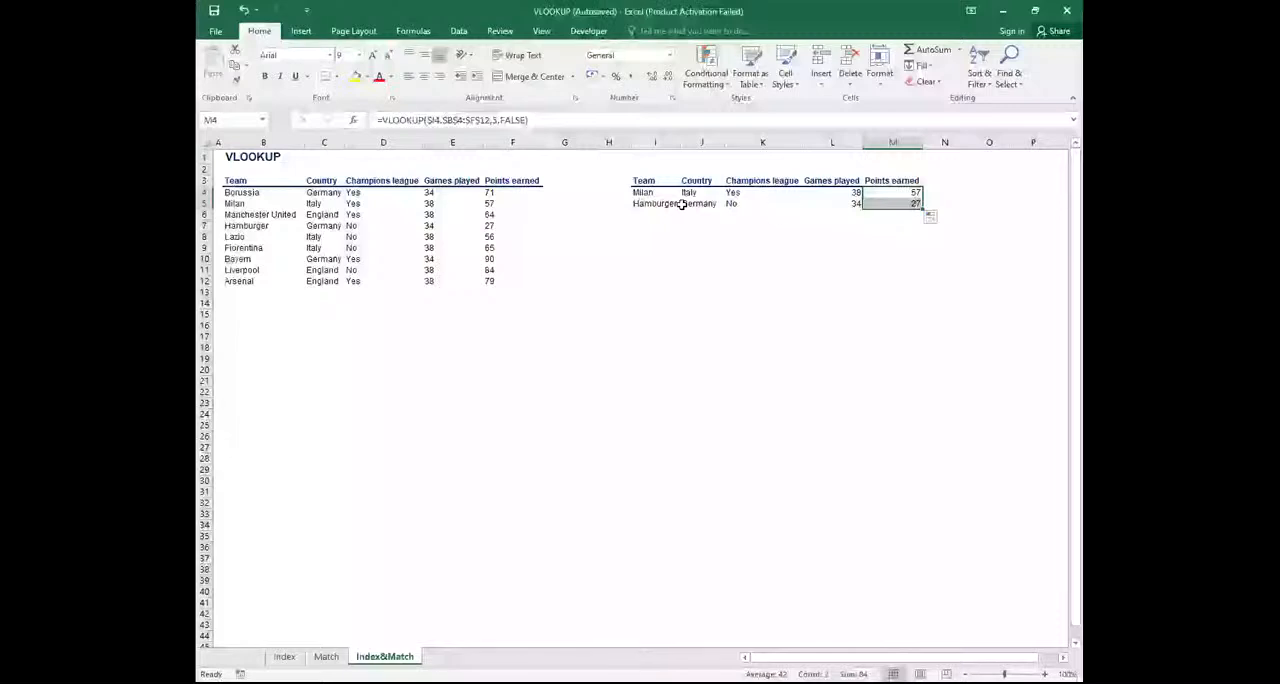
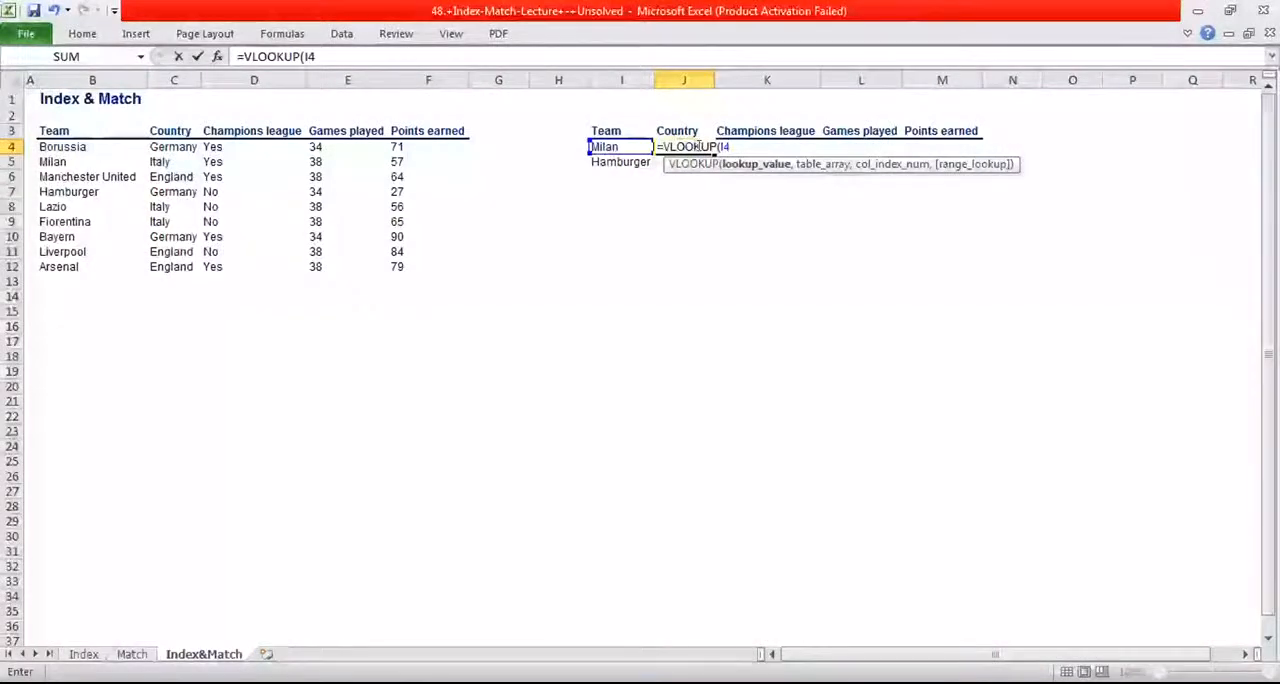
{"action": "key", "text": "BackSpace"}
{"action": "key", "text": "BackSpace"}
{"action": "key", "text": "BackSpace"}
{"action": "key", "text": "BackSpace"}
{"action": "key", "text": "BackSpace"}
{"action": "key", "text": "BackSpace"}
{"action": "key", "text": "BackSpace"}
{"action": "key", "text": "BackSpace"}
{"action": "key", "text": "BackSpace"}
{"action": "key", "text": "BackSpace"}
{"action": "key", "text": "BackSpace"}
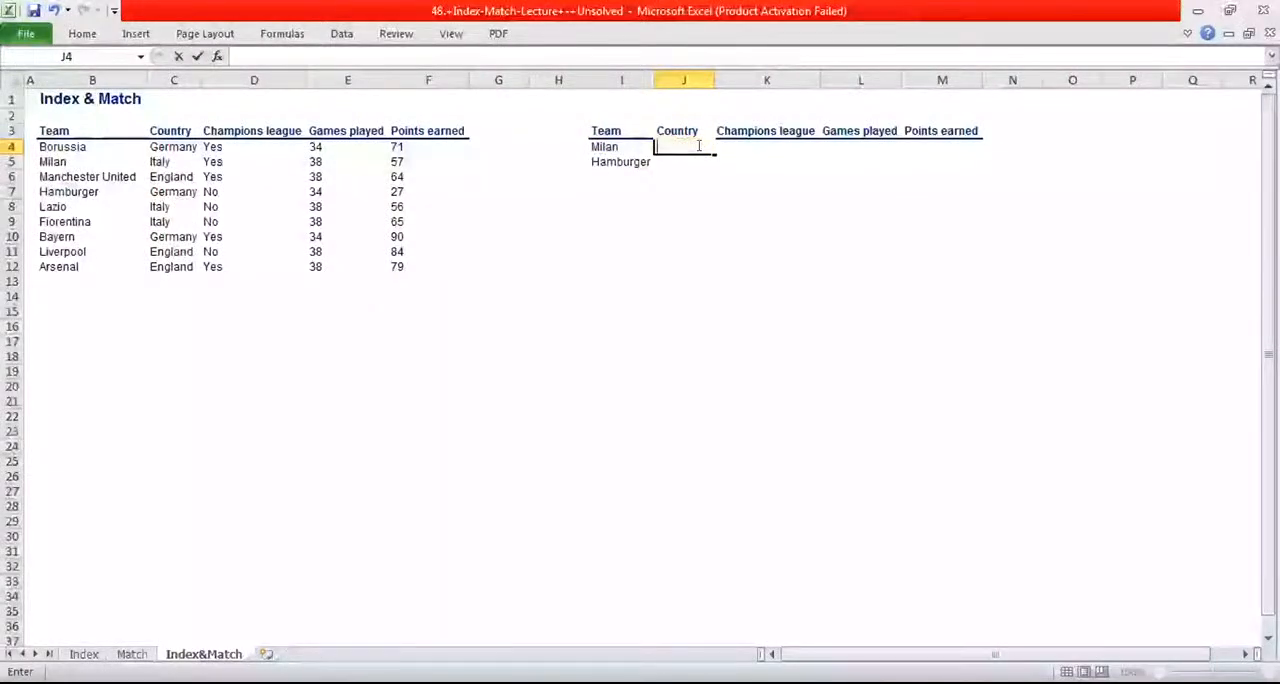
{"action": "type", "text": "=v"}
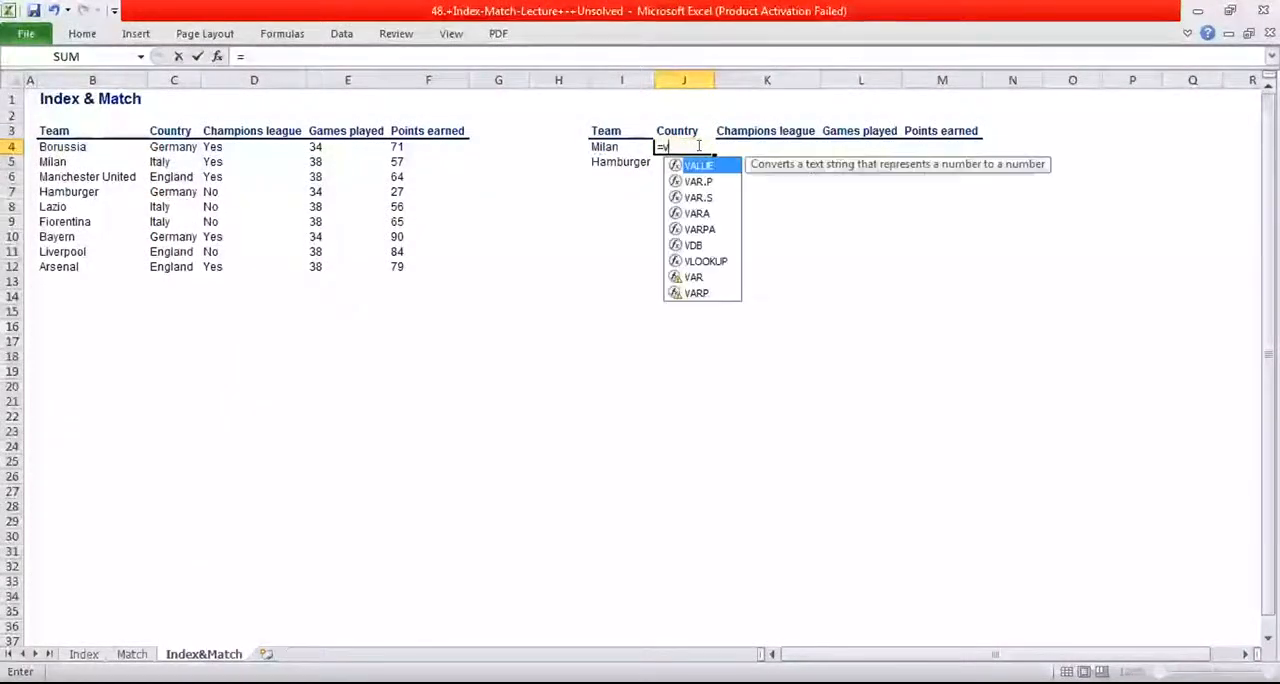
{"action": "left_click", "coordinate": [713, 262]}
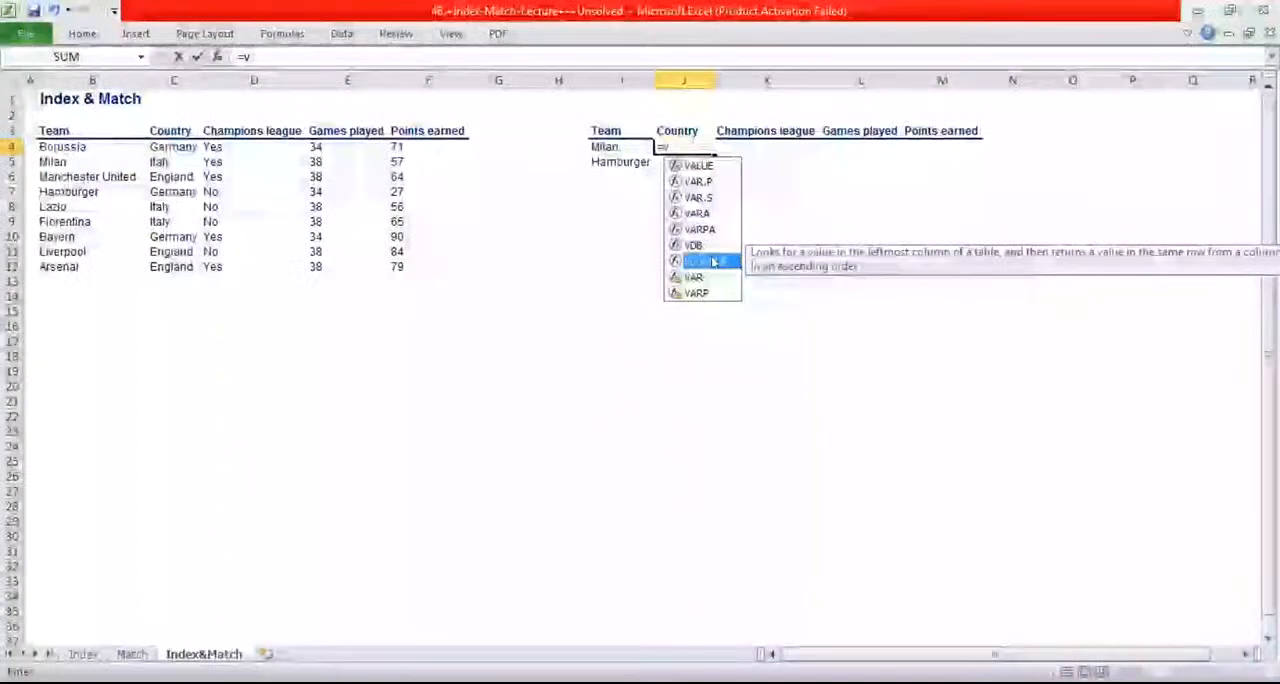
{"action": "double_click", "coordinate": [713, 261]}
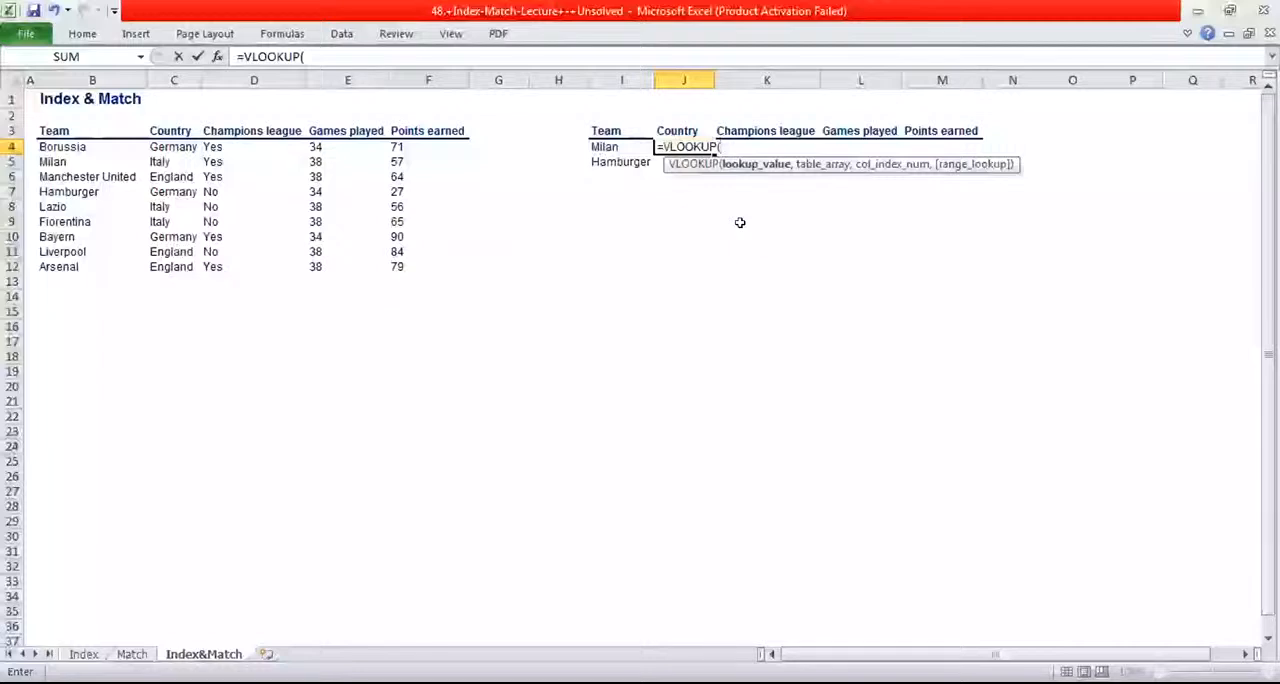
{"action": "left_click", "coordinate": [595, 146]}
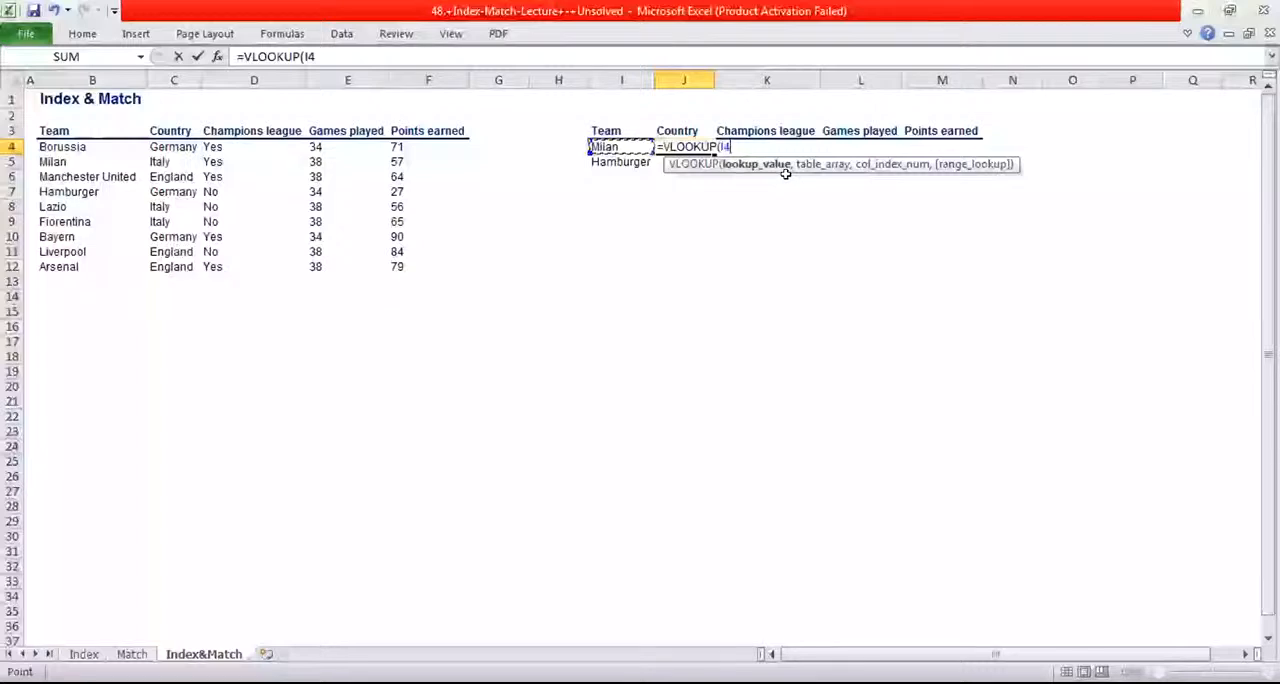
{"action": "left_click", "coordinate": [719, 147]}
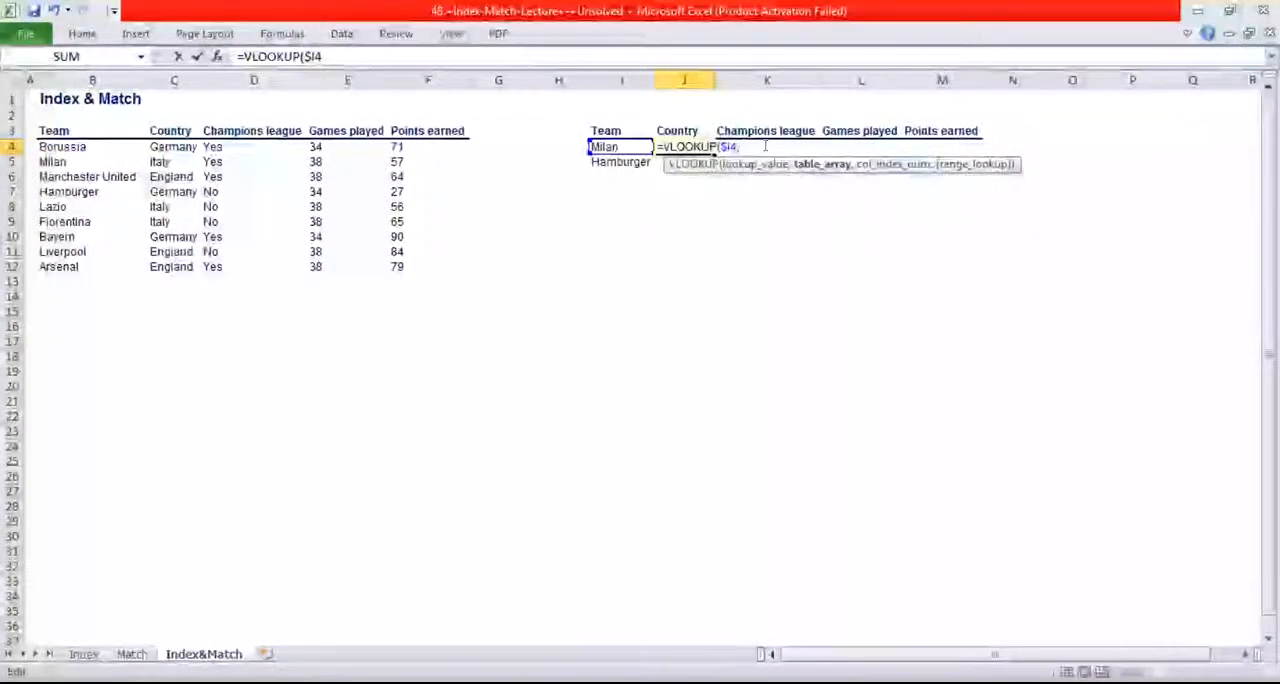
{"action": "type", "text": ","}
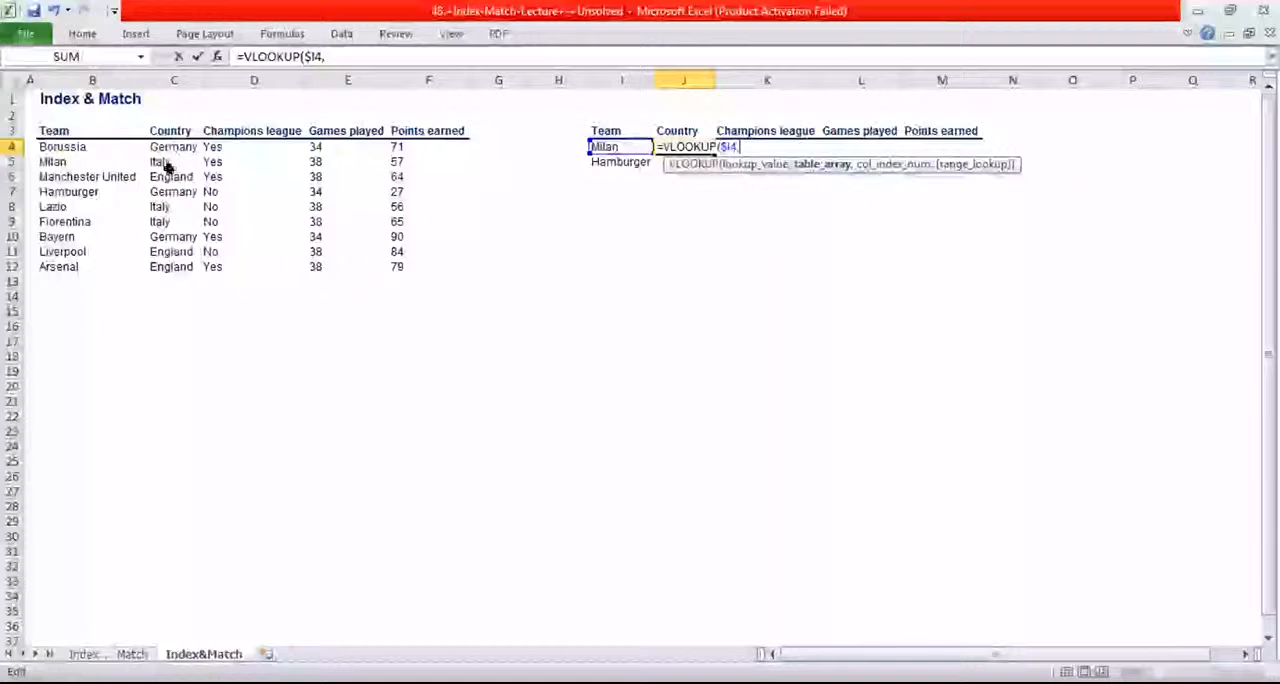
{"action": "left_click", "coordinate": [52, 146]}
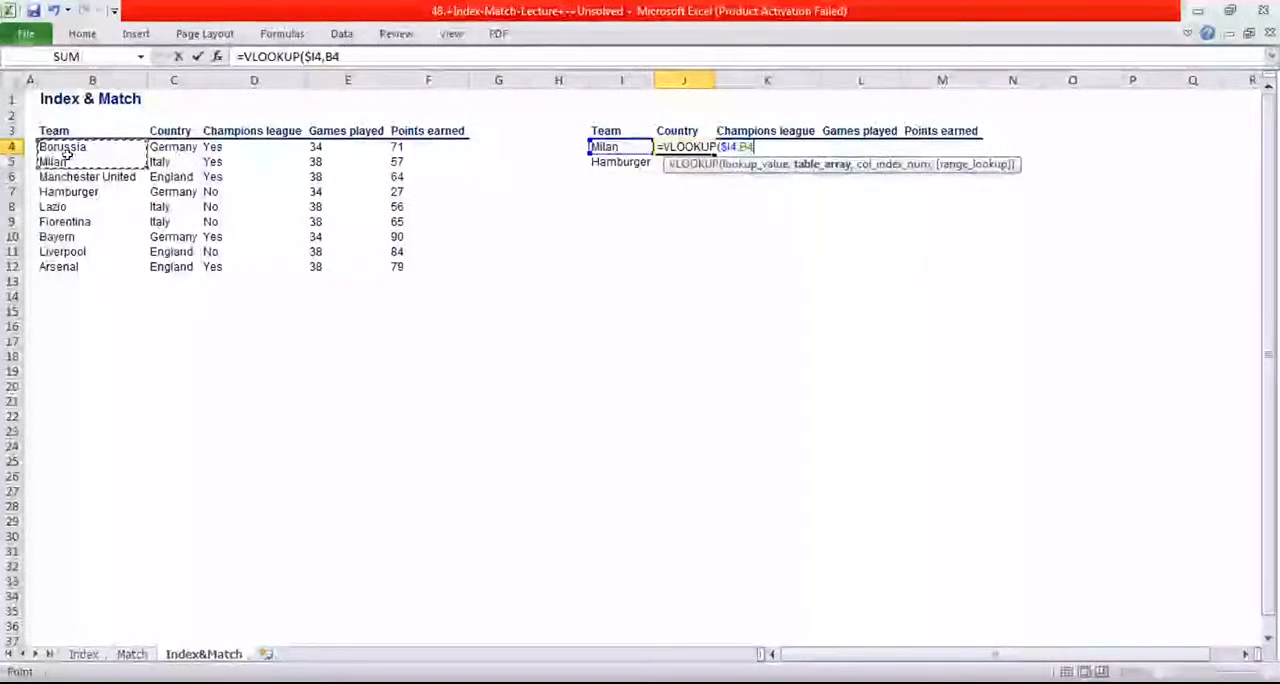
{"action": "left_click_drag", "start_coordinate": [67, 150], "coordinate": [397, 267]}
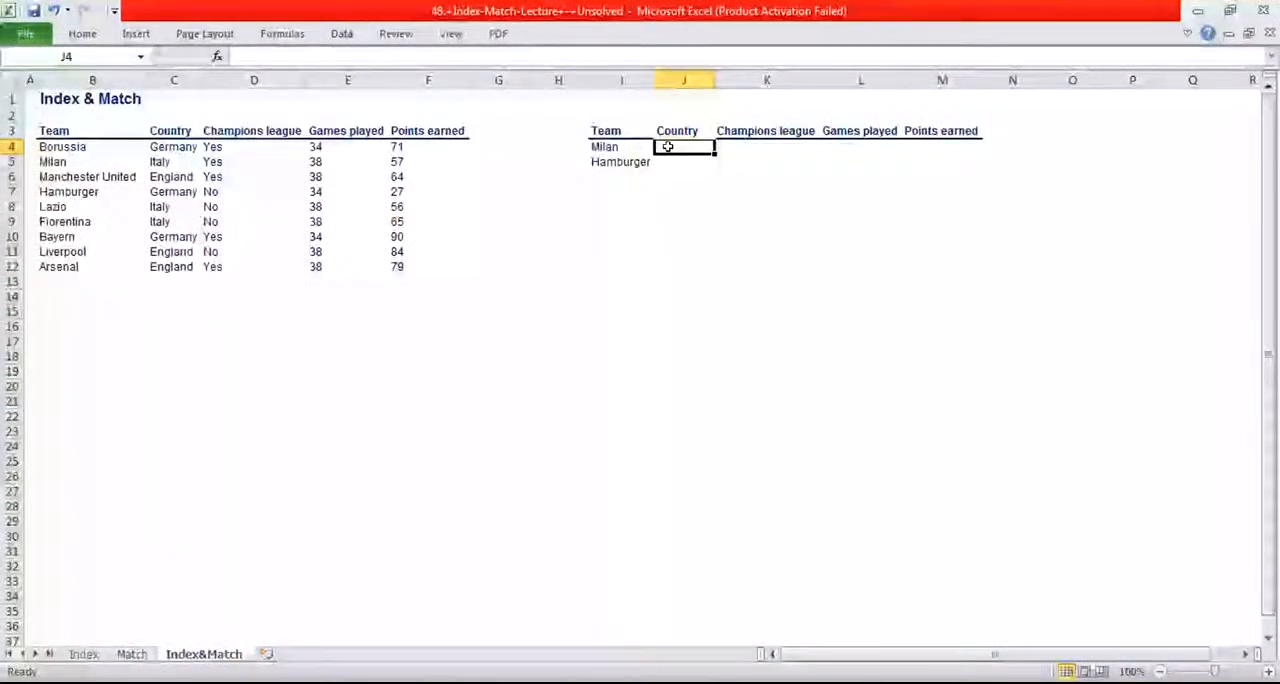
Start a VLOOKUP formula in Milan's Country cell J4 with $I4 as the column-locked lookup value
{"action": "type", "text": "="}
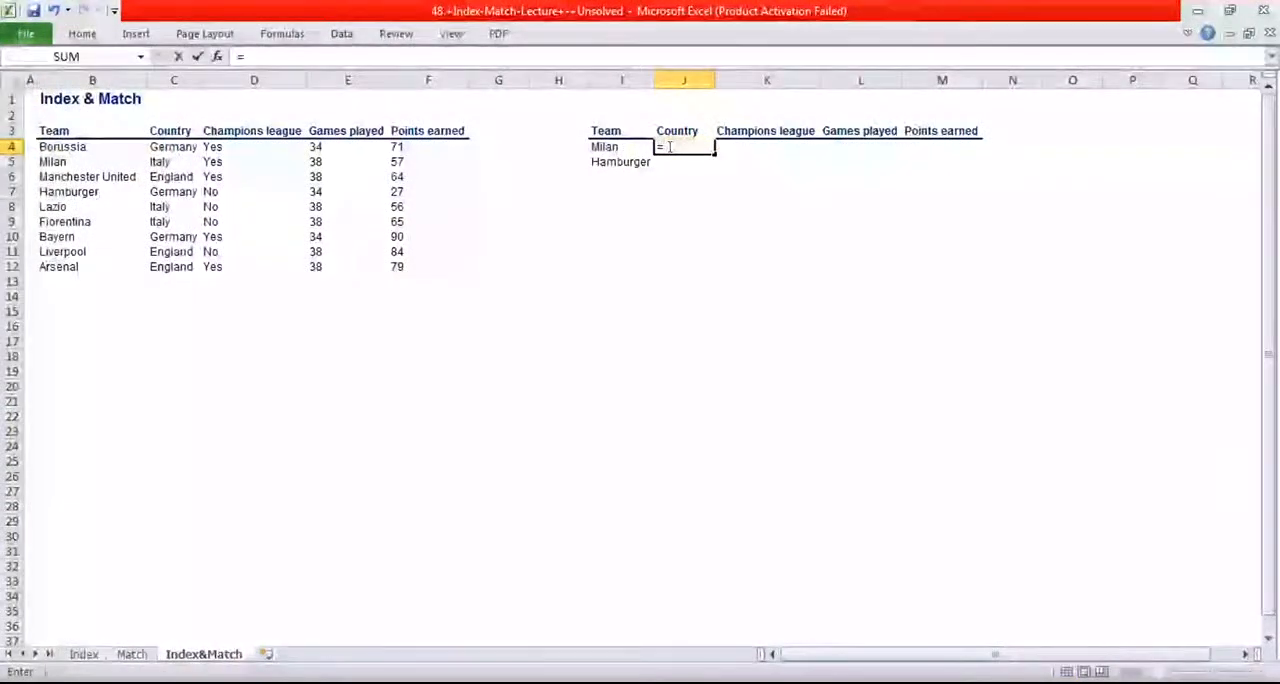
{"action": "type", "text": "v"}
{"action": "left_click", "coordinate": [706, 260]}
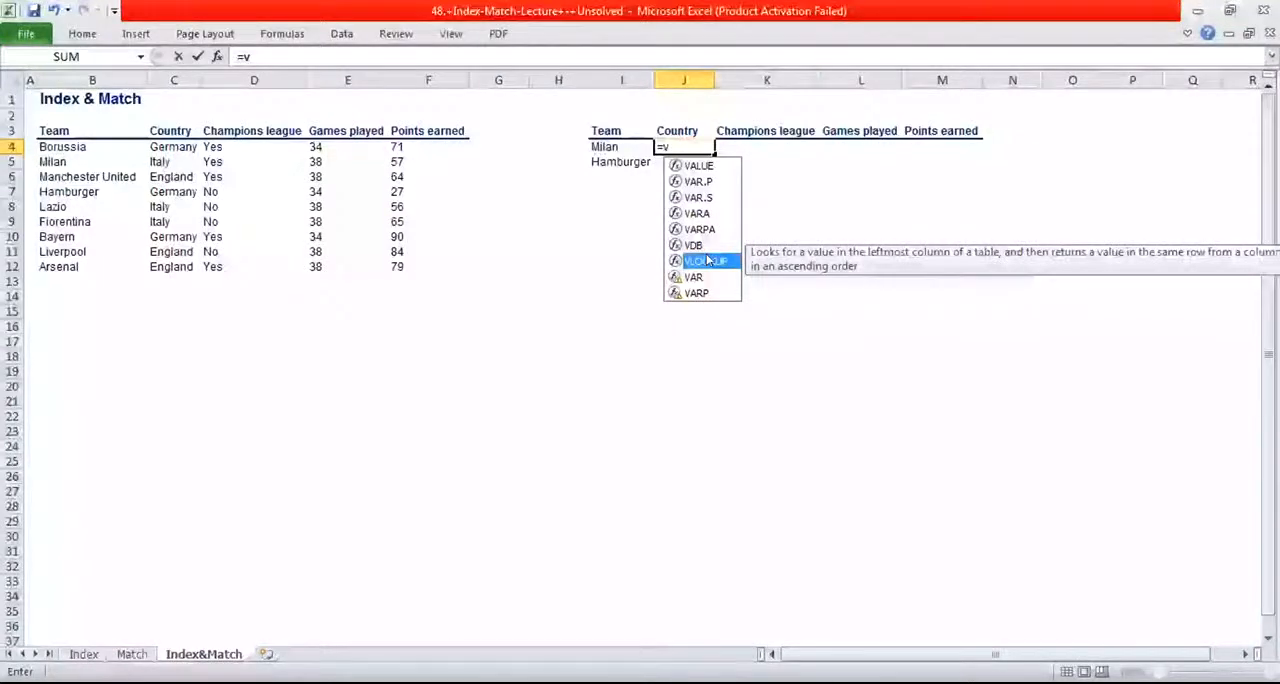
{"action": "double_click", "coordinate": [706, 260]}
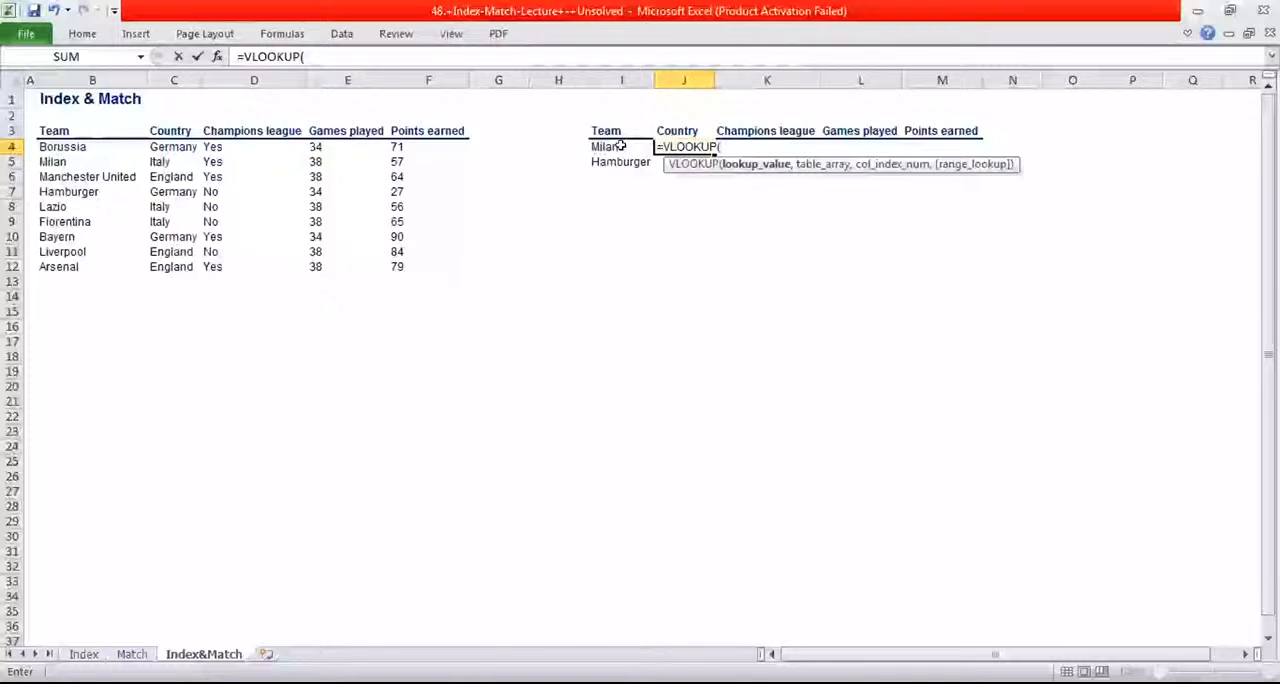
{"action": "left_click", "coordinate": [621, 146]}
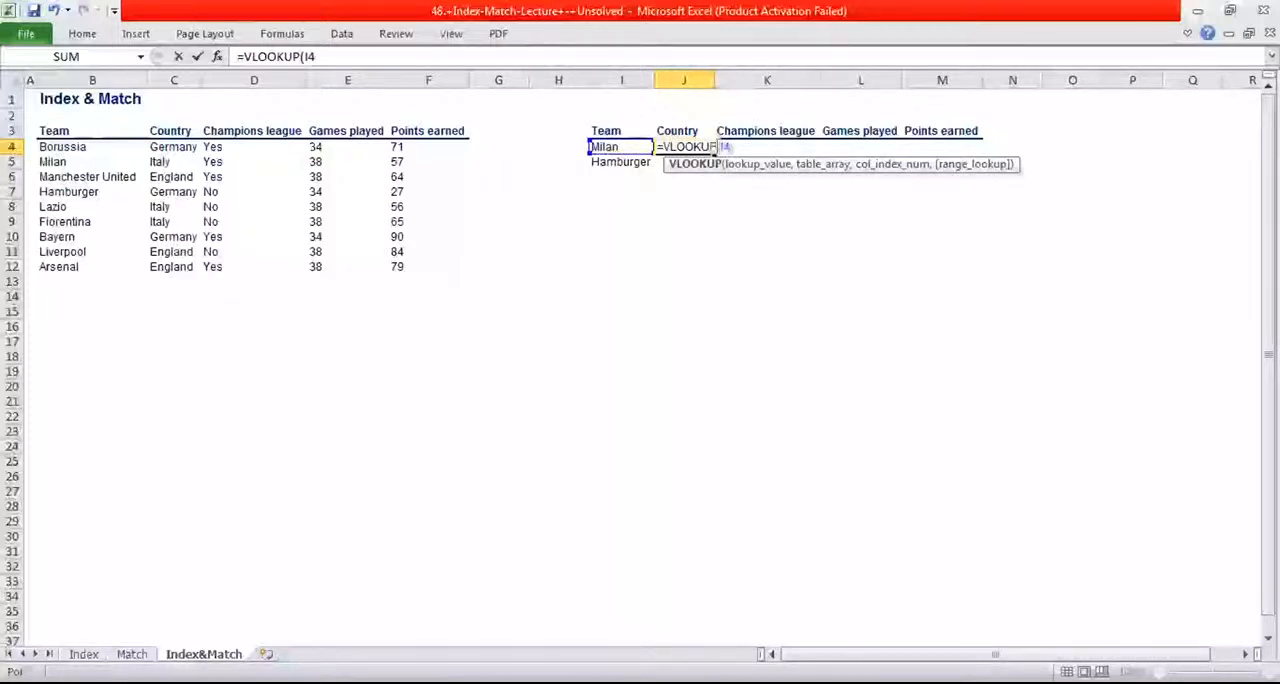
{"action": "left_click", "coordinate": [717, 147]}
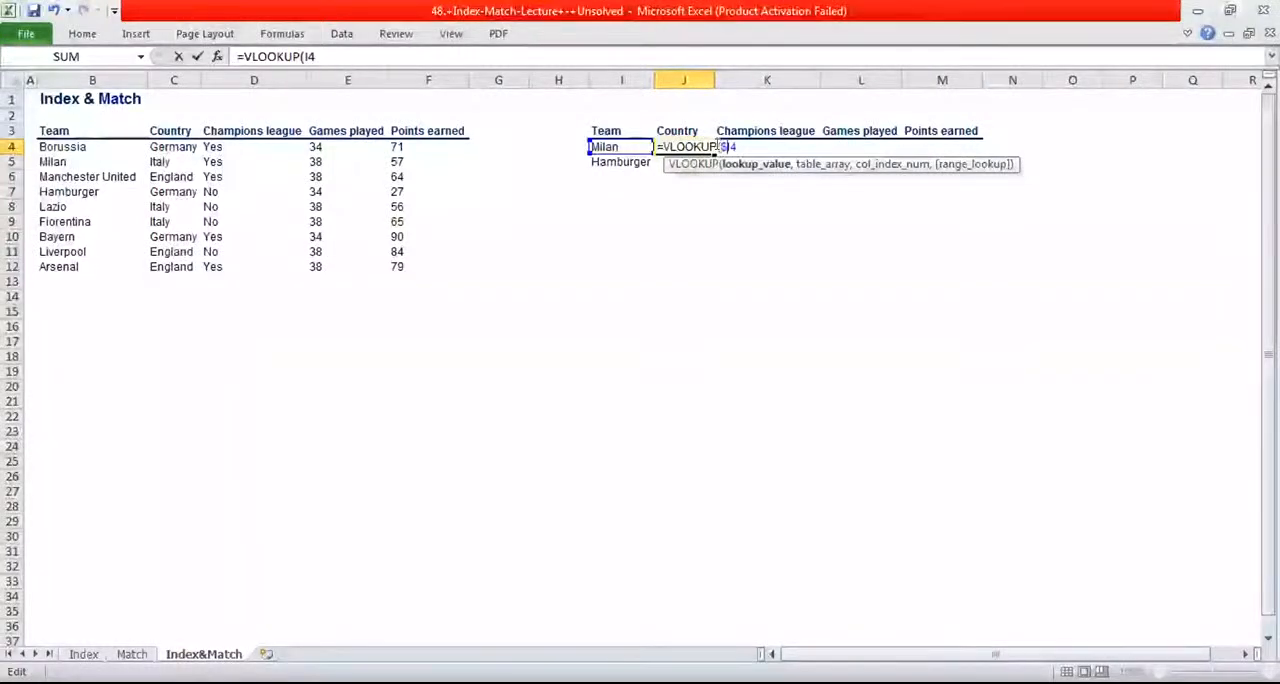
{"action": "type", "text": "$I4"}
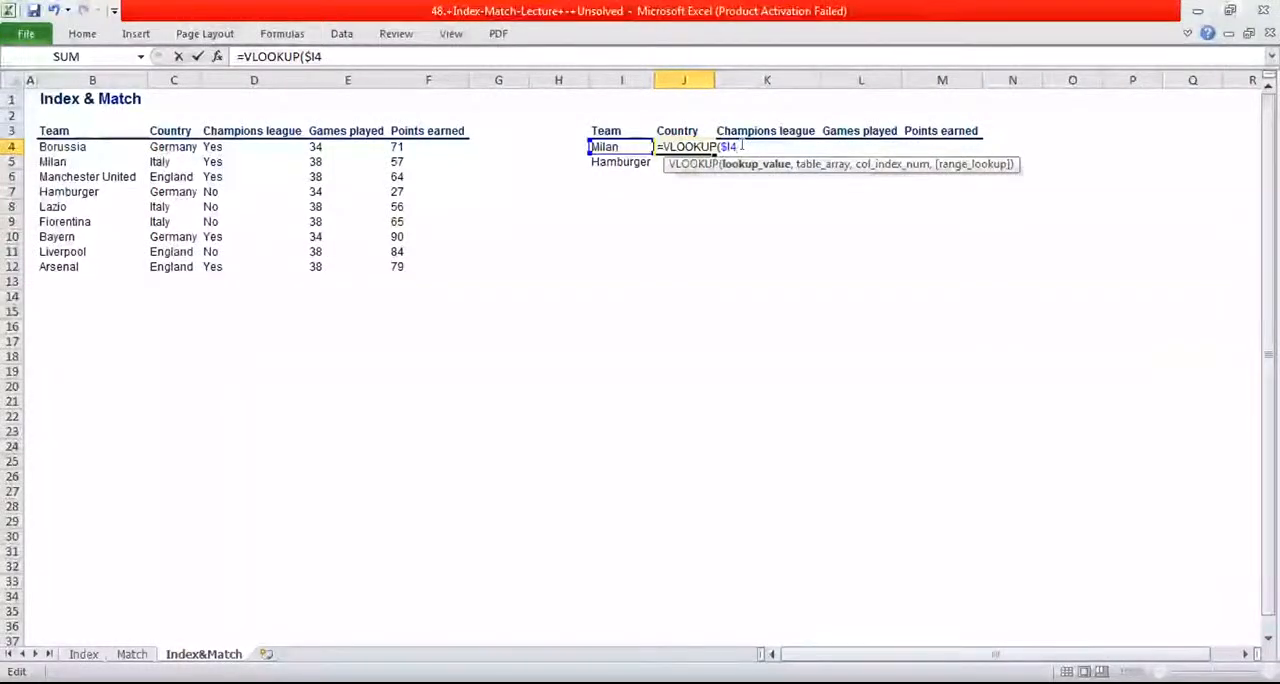
{"action": "type", "text": ","}
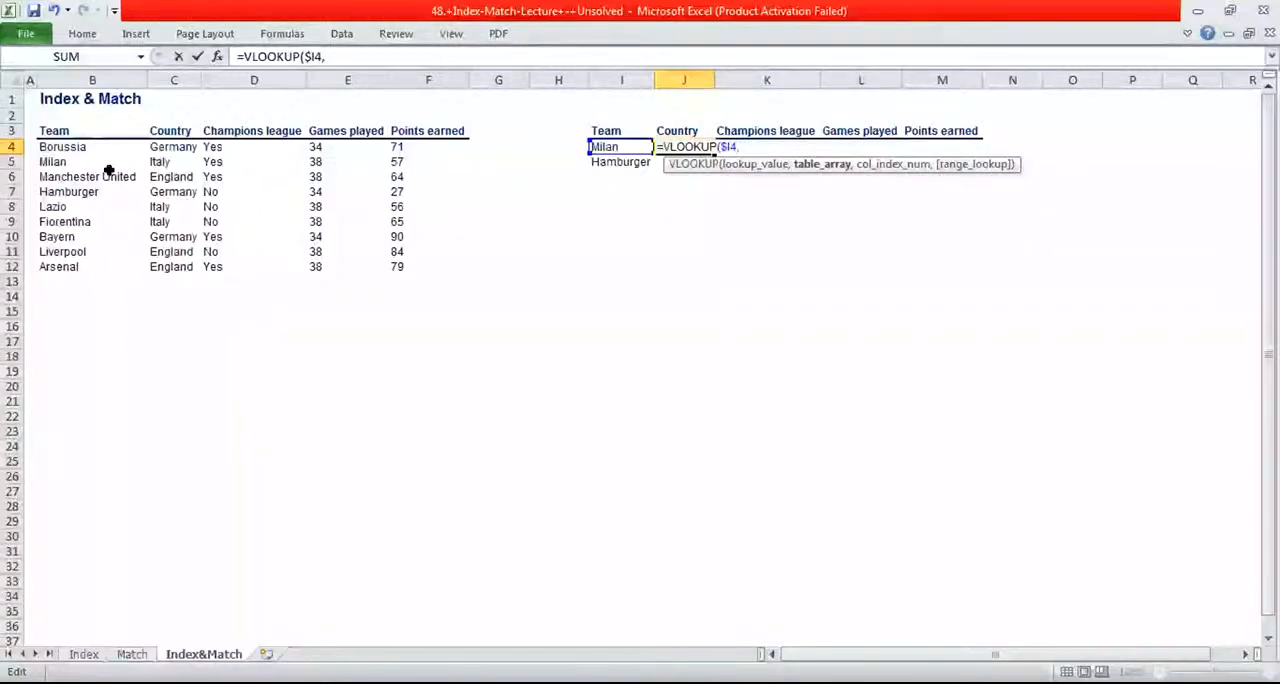
Set the team data range B4:F12 as the table array of the VLOOKUP in J4
{"action": "left_click_drag", "start_coordinate": [70, 147], "coordinate": [72, 160]}
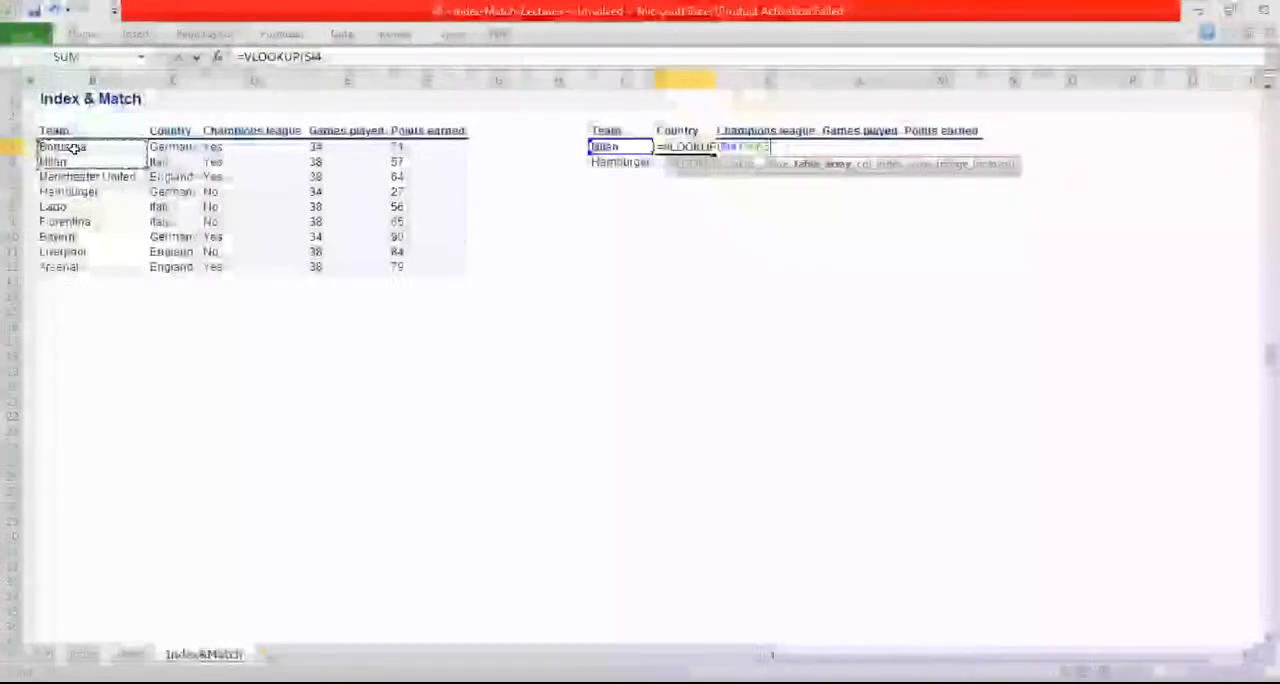
{"action": "left_click_drag", "start_coordinate": [74, 148], "coordinate": [396, 262]}
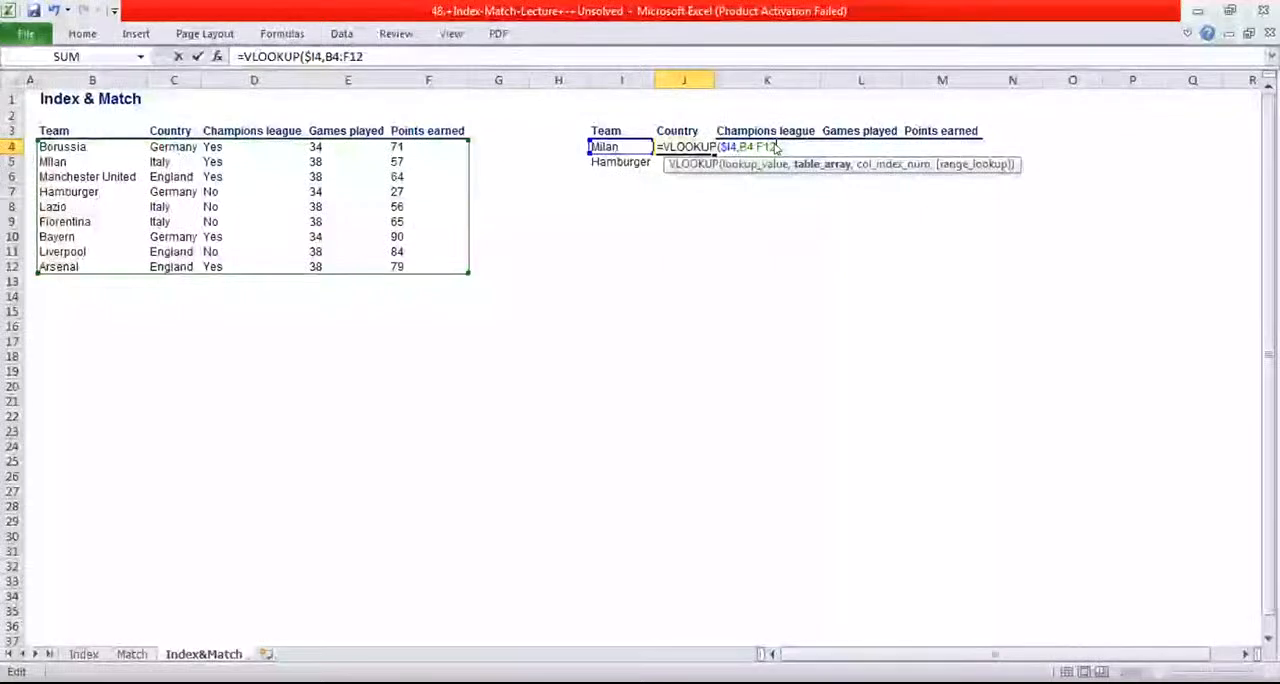
{"action": "key", "text": "Return"}
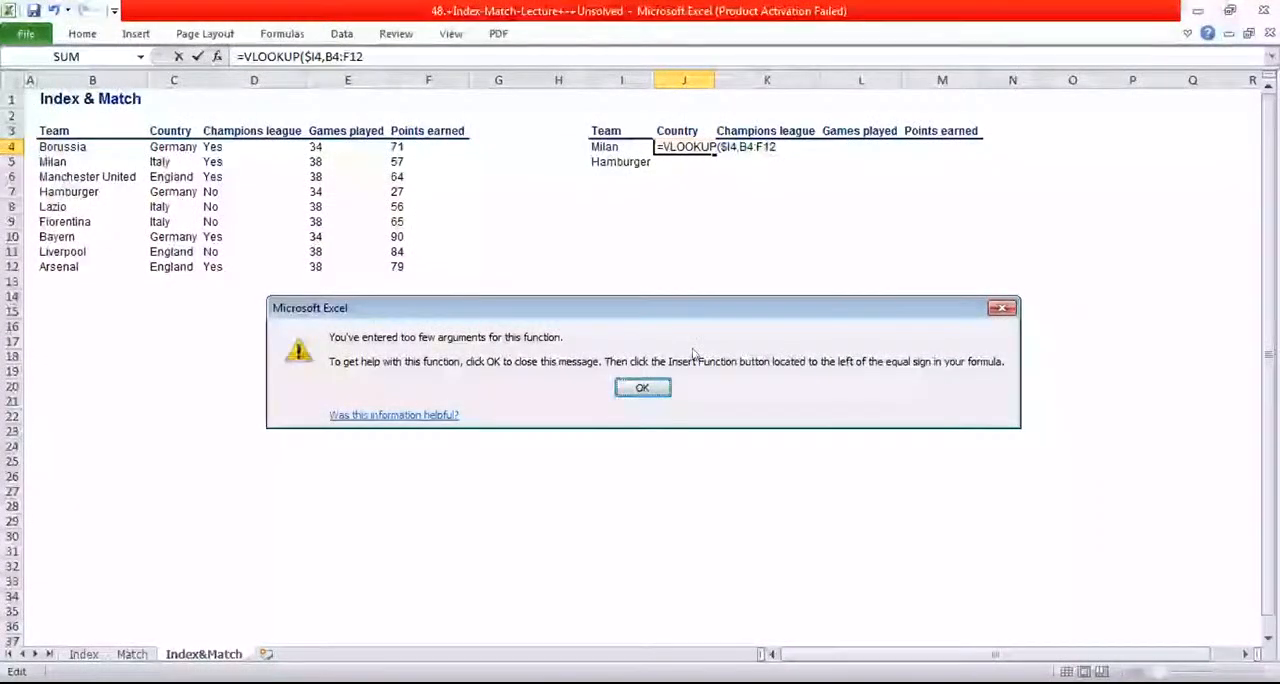
{"action": "left_click", "coordinate": [1001, 308]}
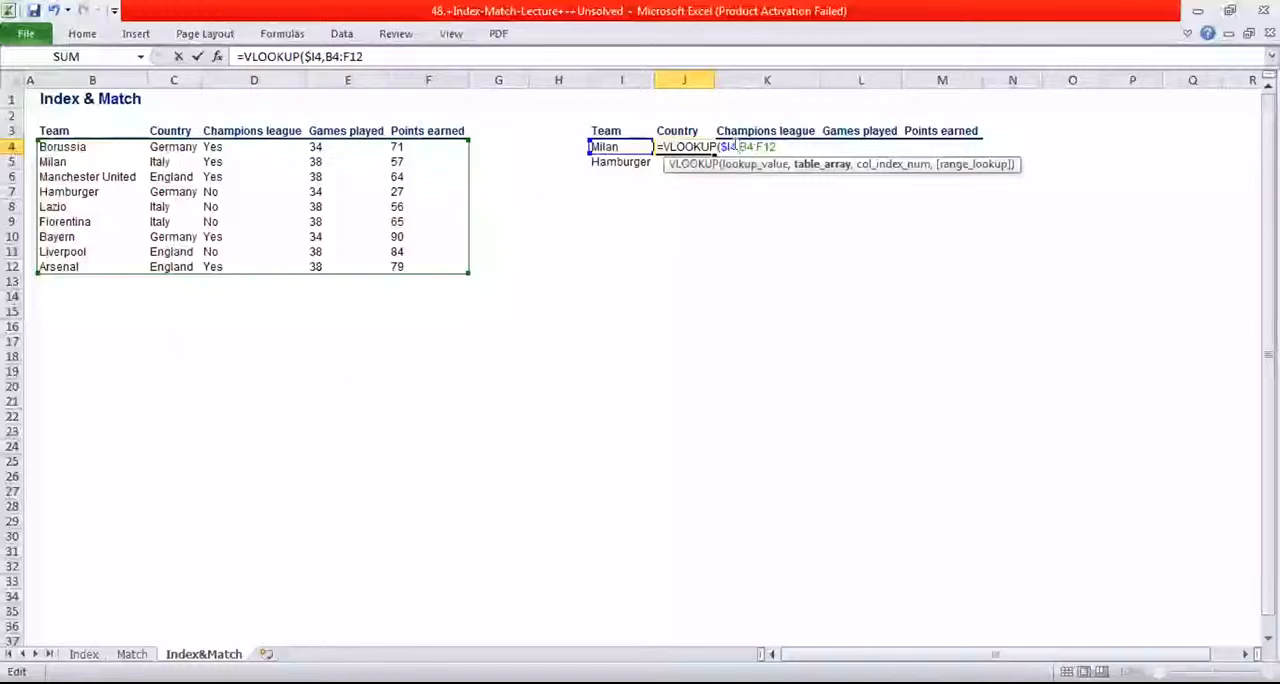
Lock the table array in the J4 formula as the absolute range $B$4:$F$12
{"action": "type", "text": "$"}
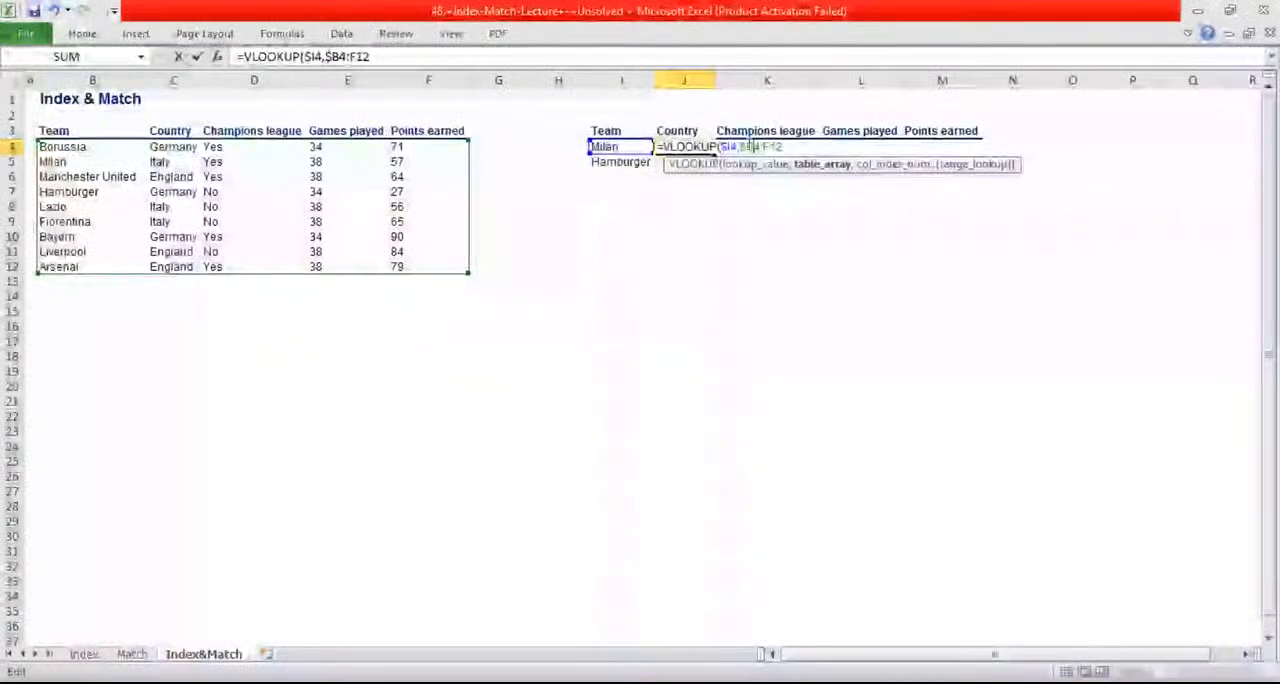
{"action": "type", "text": "$"}
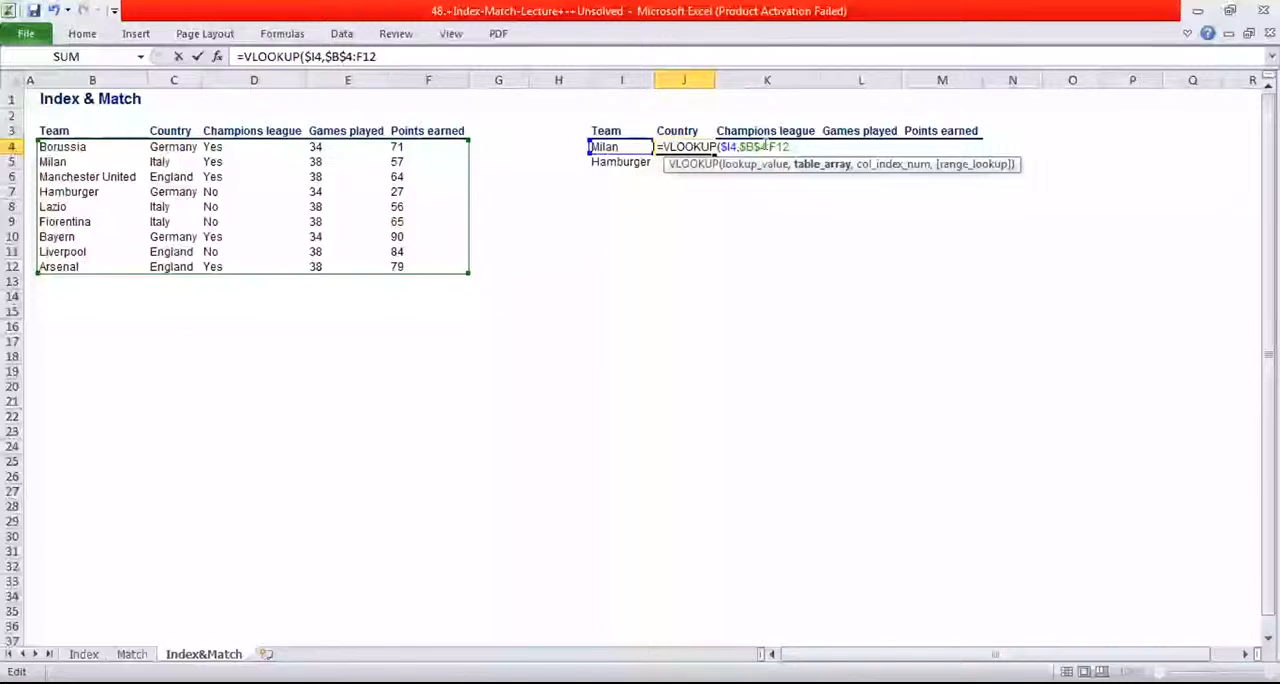
{"action": "left_click", "coordinate": [777, 147]}
{"action": "type", "text": "$F$"}
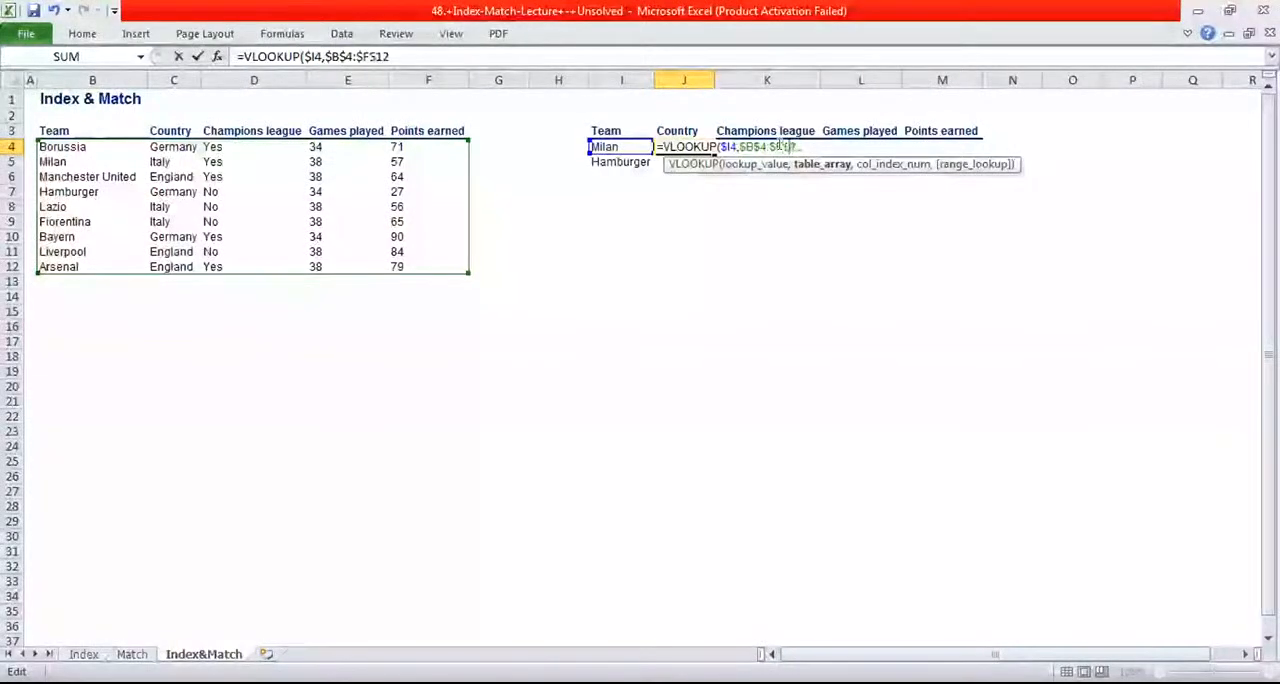
{"action": "left_click", "coordinate": [789, 147]}
{"action": "type", "text": "$I4"}
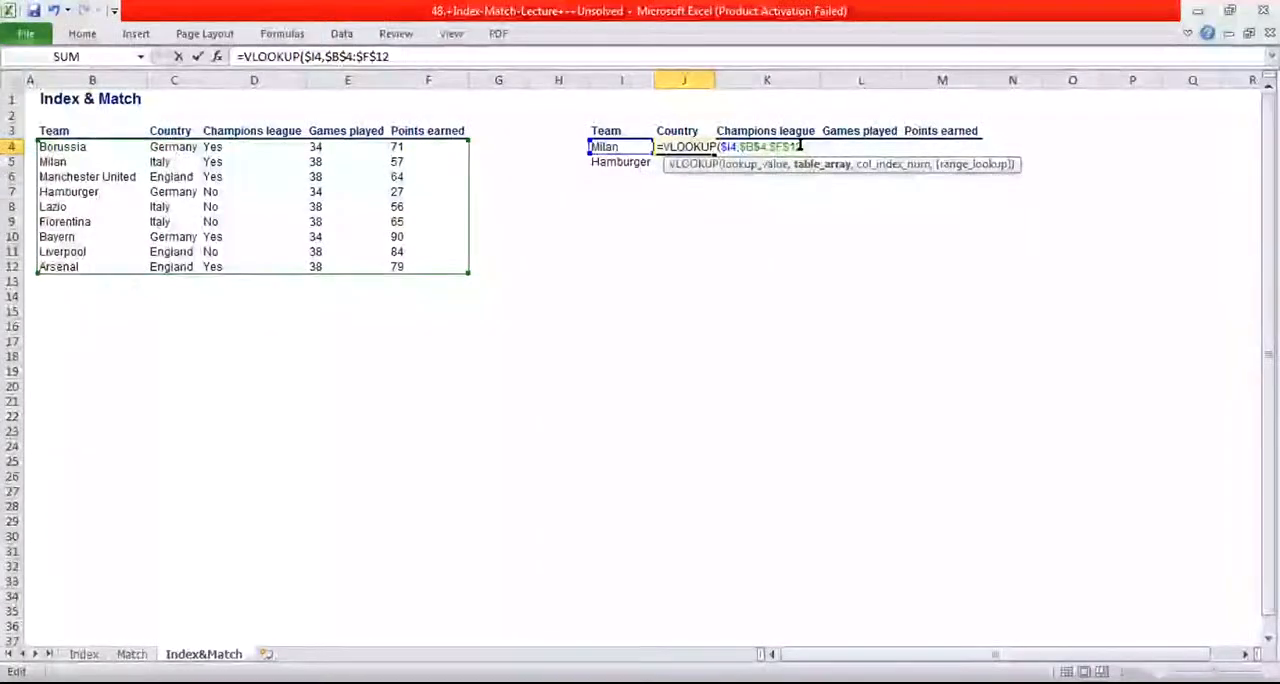
{"action": "type", "text": ","}
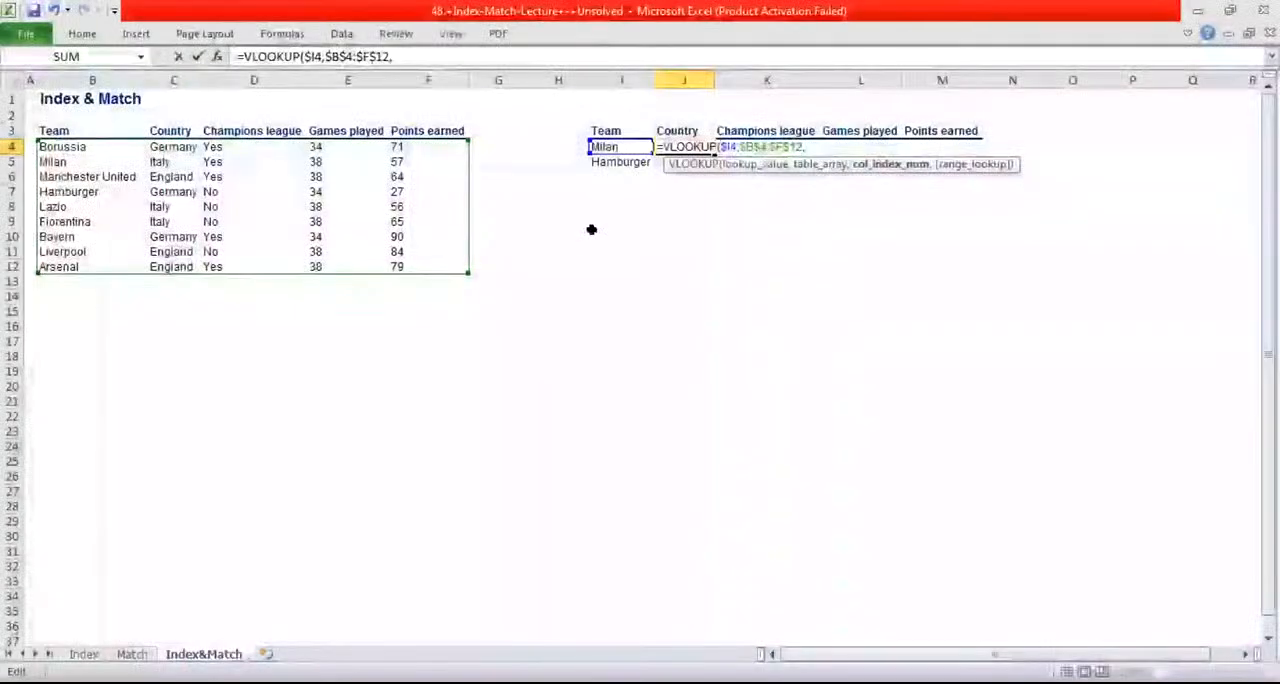
Complete the VLOOKUP in J4 with column index 2 and FALSE for an exact match
{"action": "type", "text": "2"}
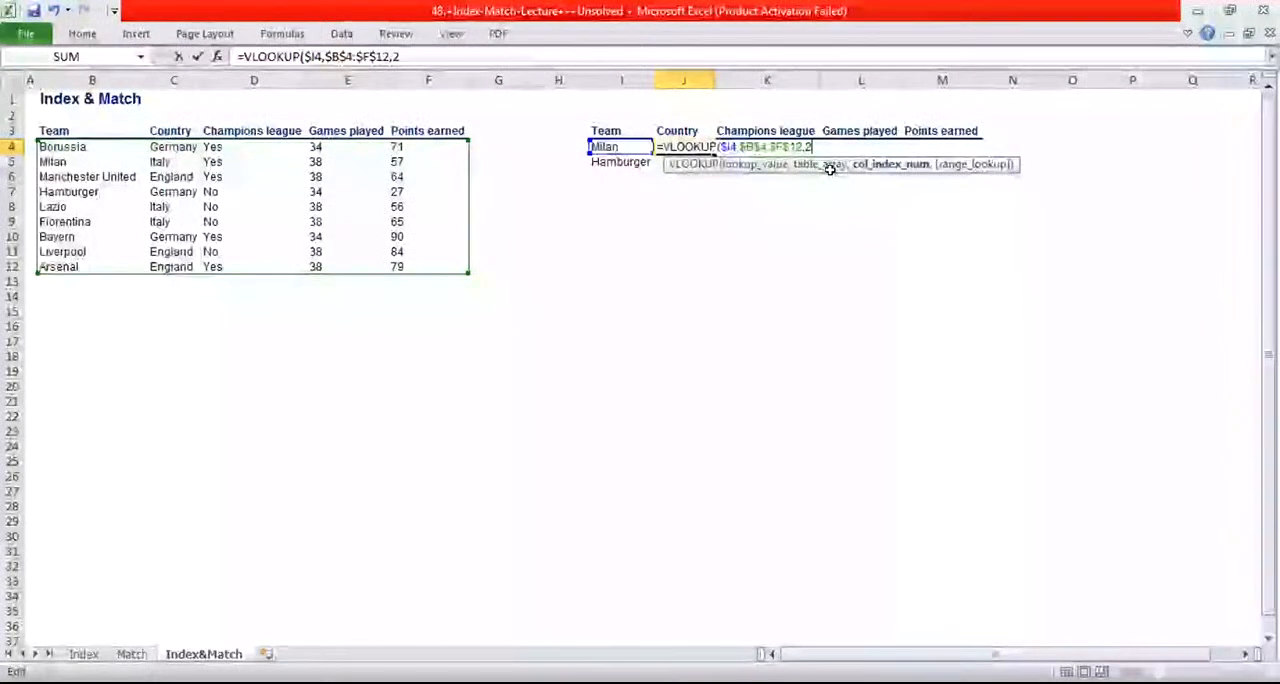
{"action": "type", "text": ","}
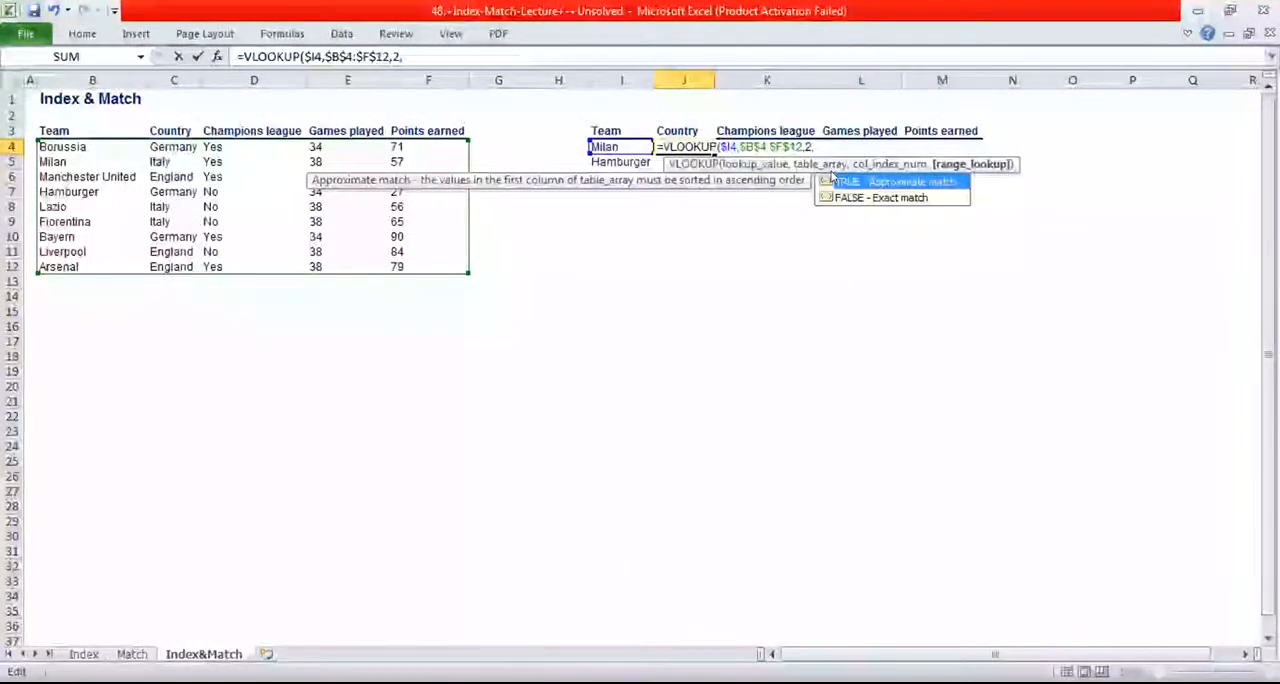
{"action": "left_click", "coordinate": [849, 198]}
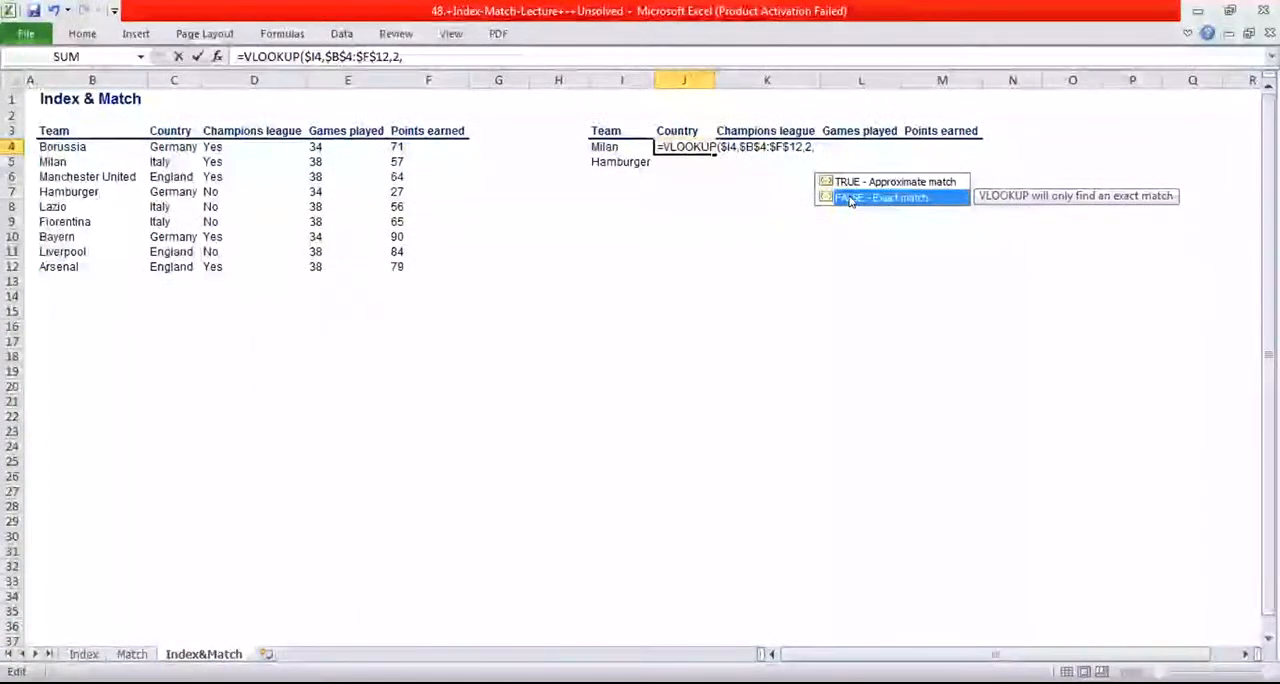
{"action": "key", "text": "Tab"}
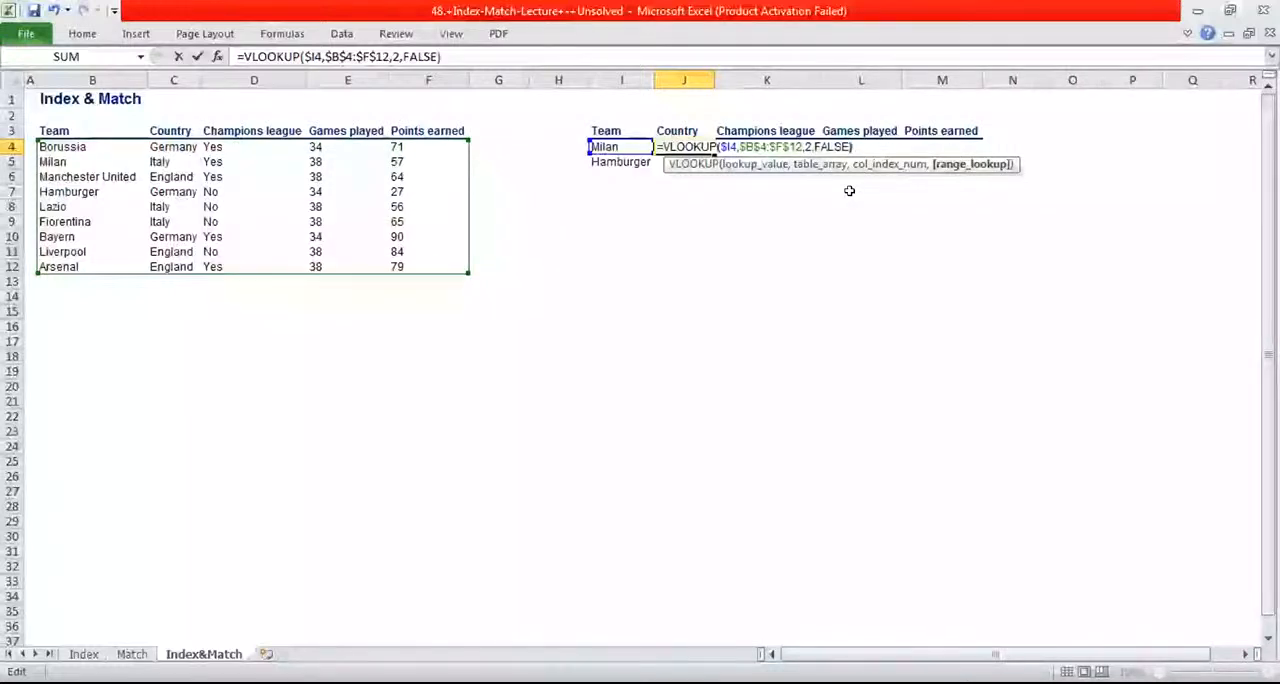
{"action": "key", "text": "Right"}
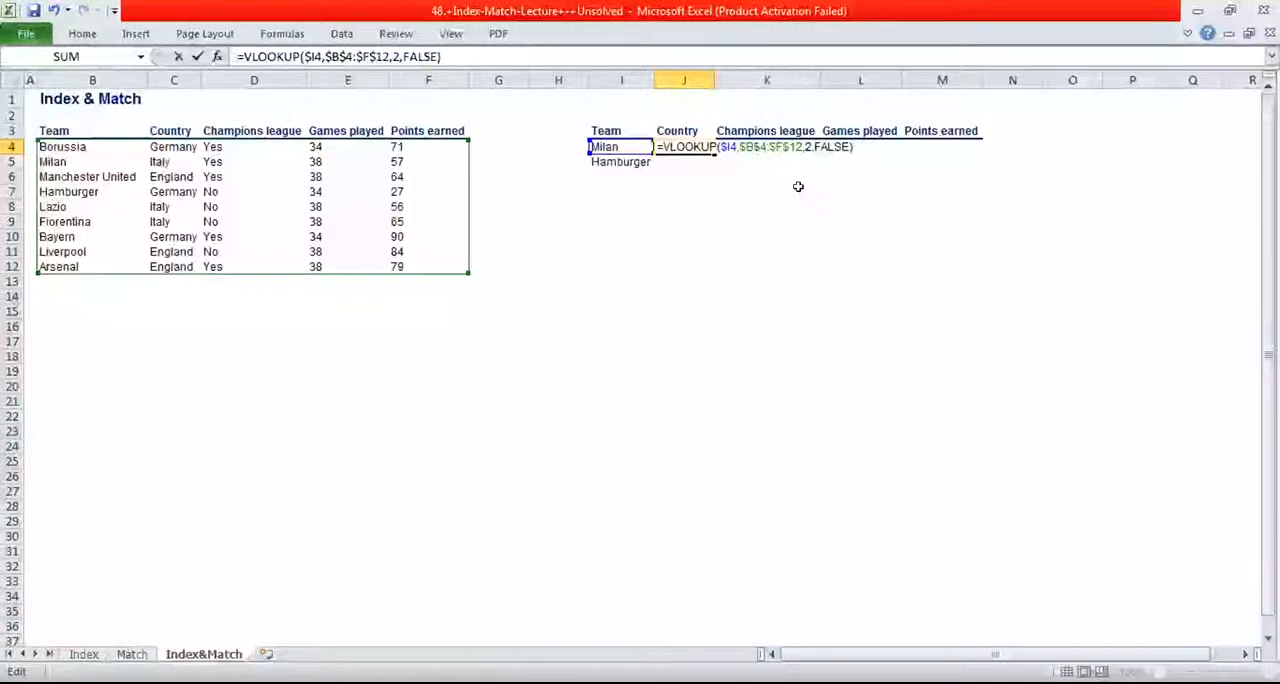
{"action": "key", "text": "Return"}
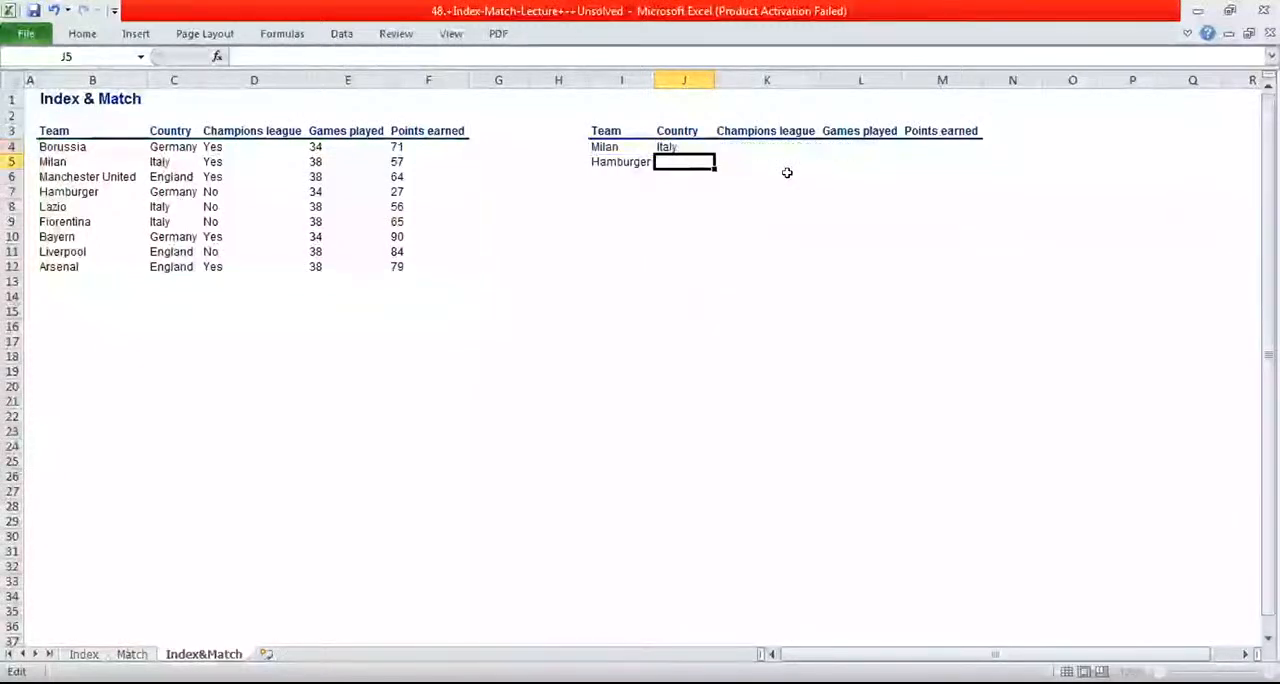
Fill Milan's Country formula from J4 down into Hamburger's row in J5
{"action": "left_click", "coordinate": [683, 146]}
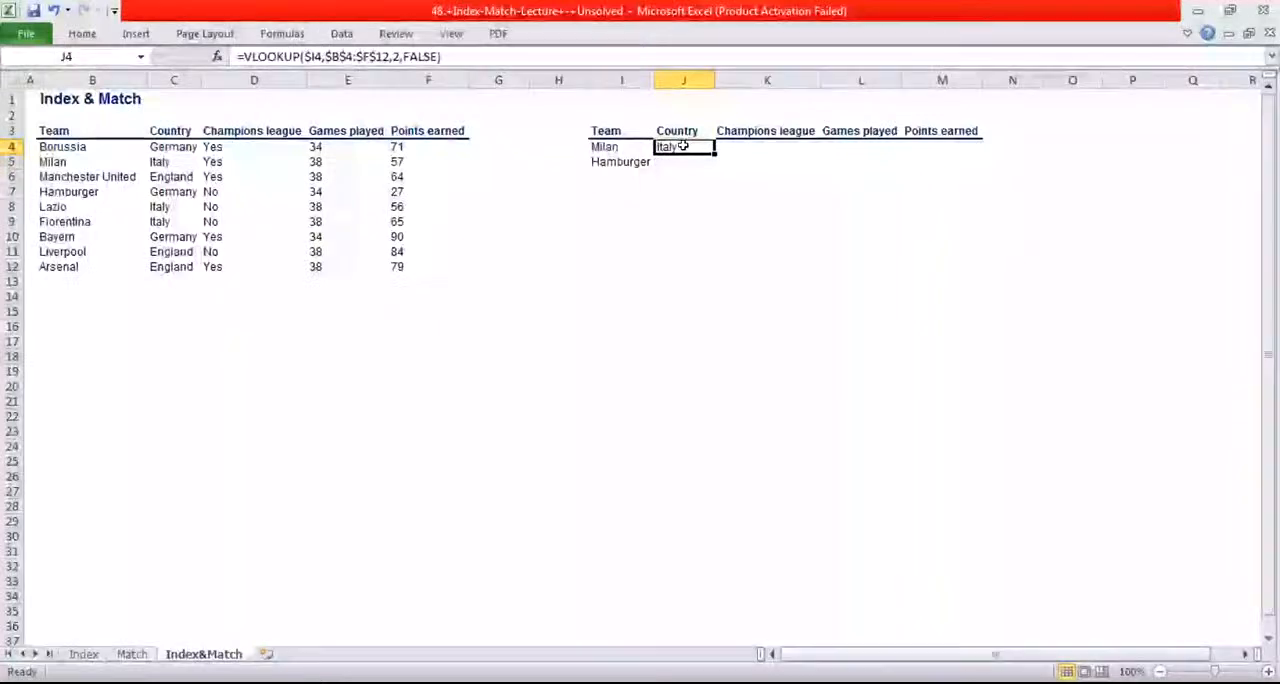
{"action": "right_click", "coordinate": [684, 150]}
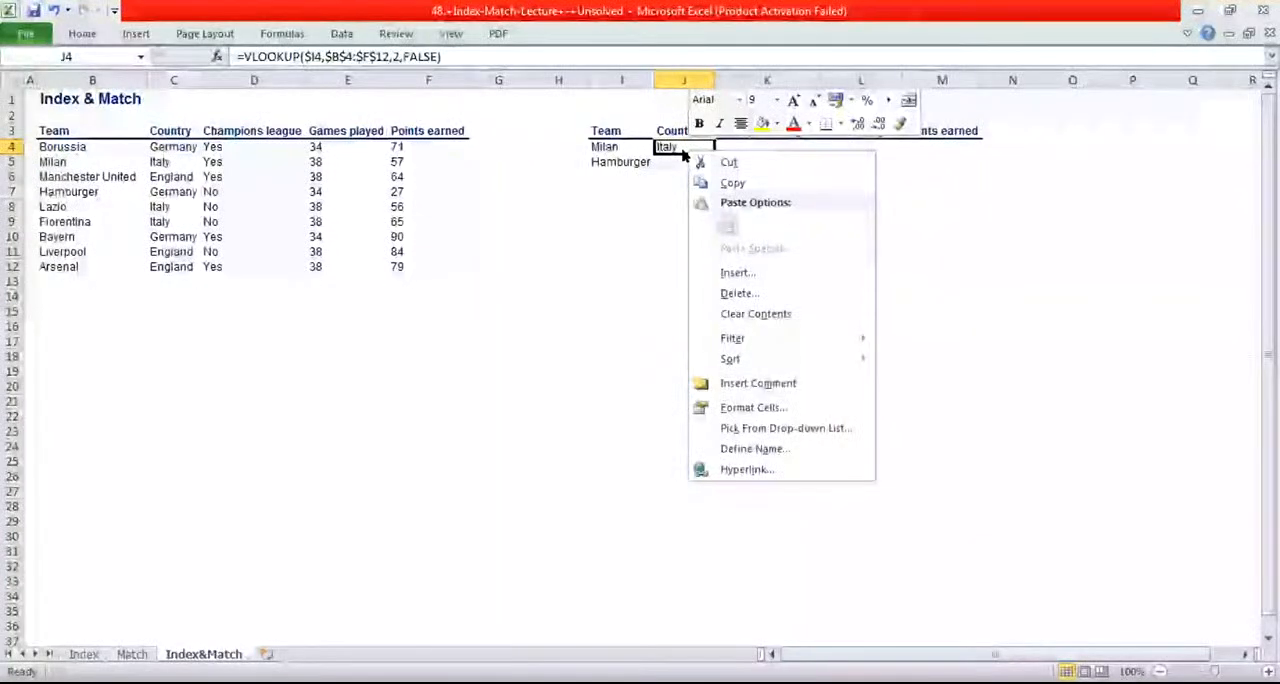
{"action": "key", "text": "Escape"}
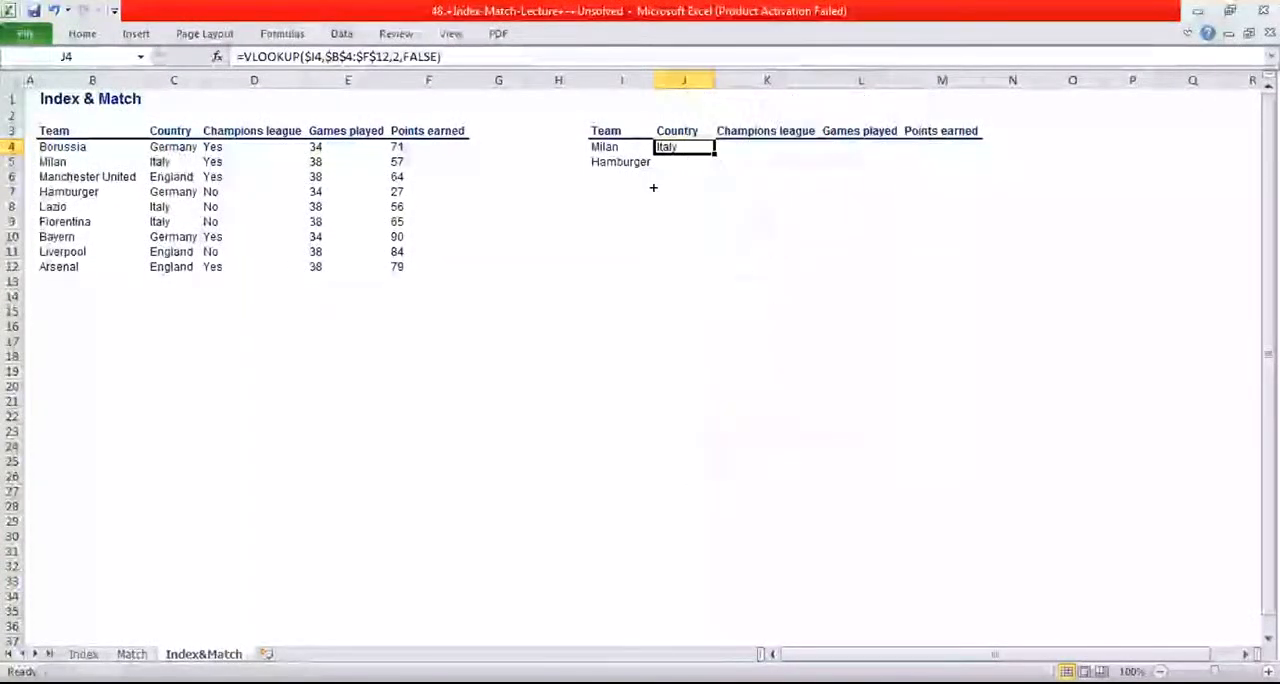
{"action": "left_click_drag", "start_coordinate": [711, 150], "coordinate": [706, 162]}
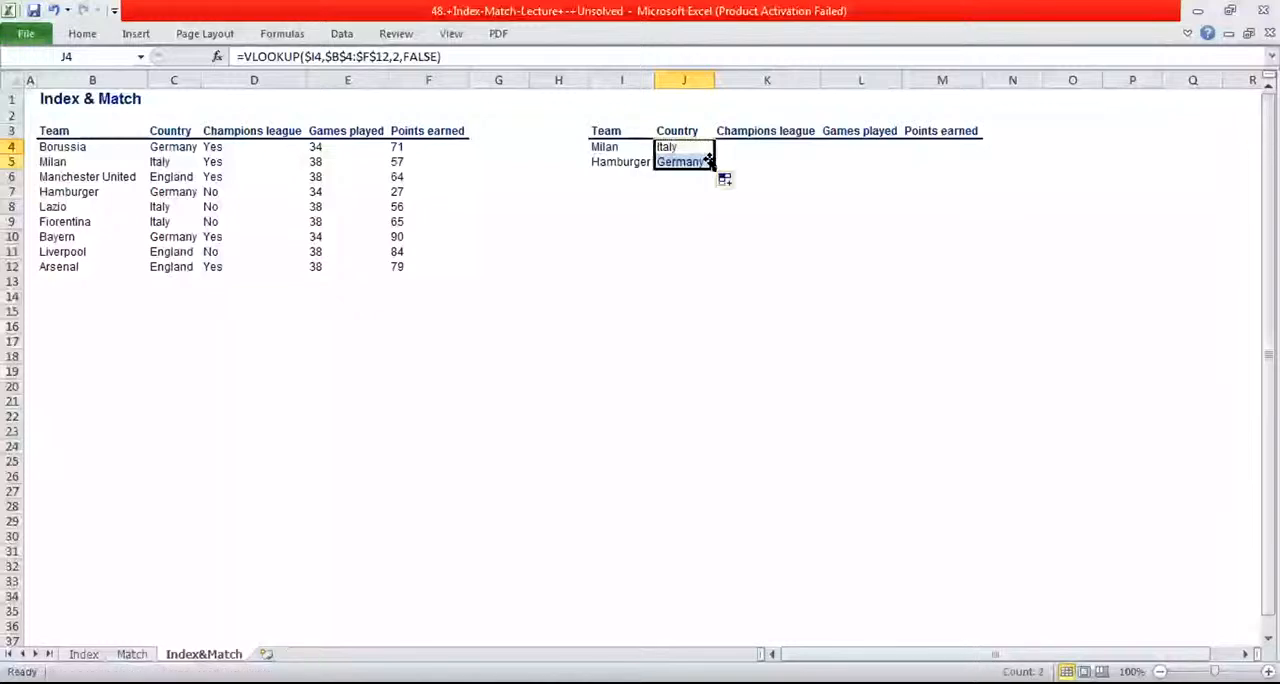
Copy Milan's Country formula from J4 and paste it across the whole lookup table range J4:M5
{"action": "left_click", "coordinate": [756, 177]}
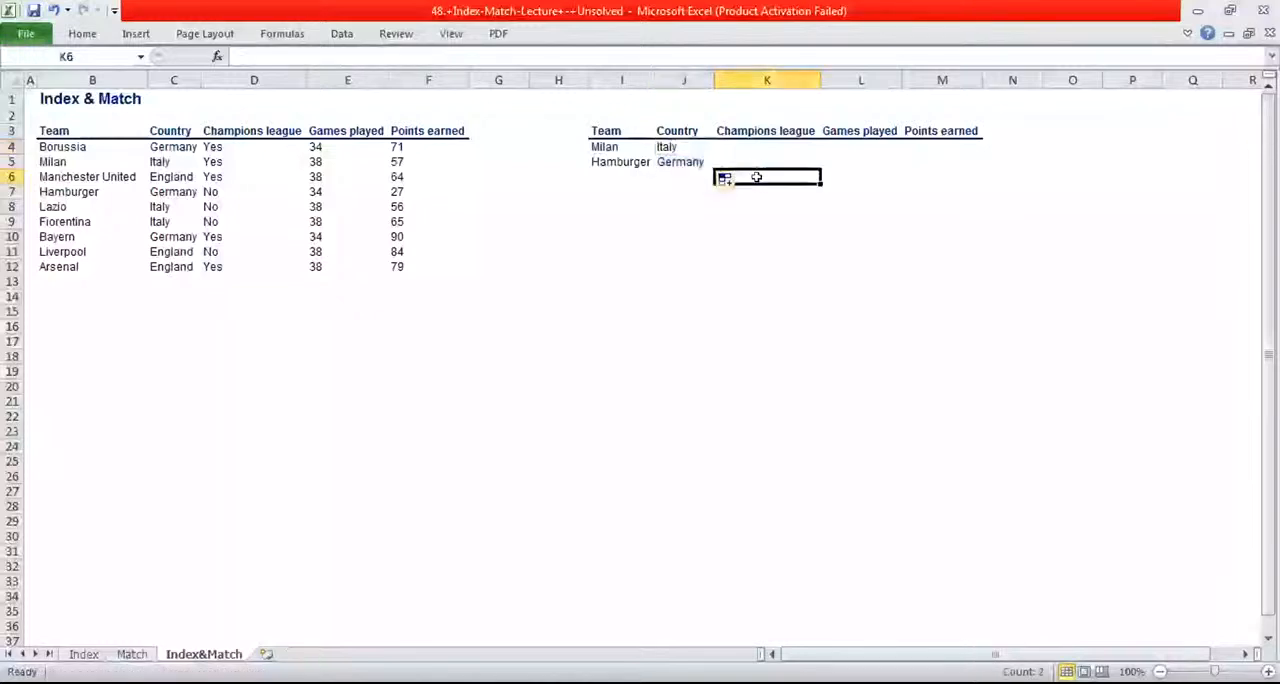
{"action": "left_click", "coordinate": [679, 146]}
{"action": "right_click", "coordinate": [680, 147]}
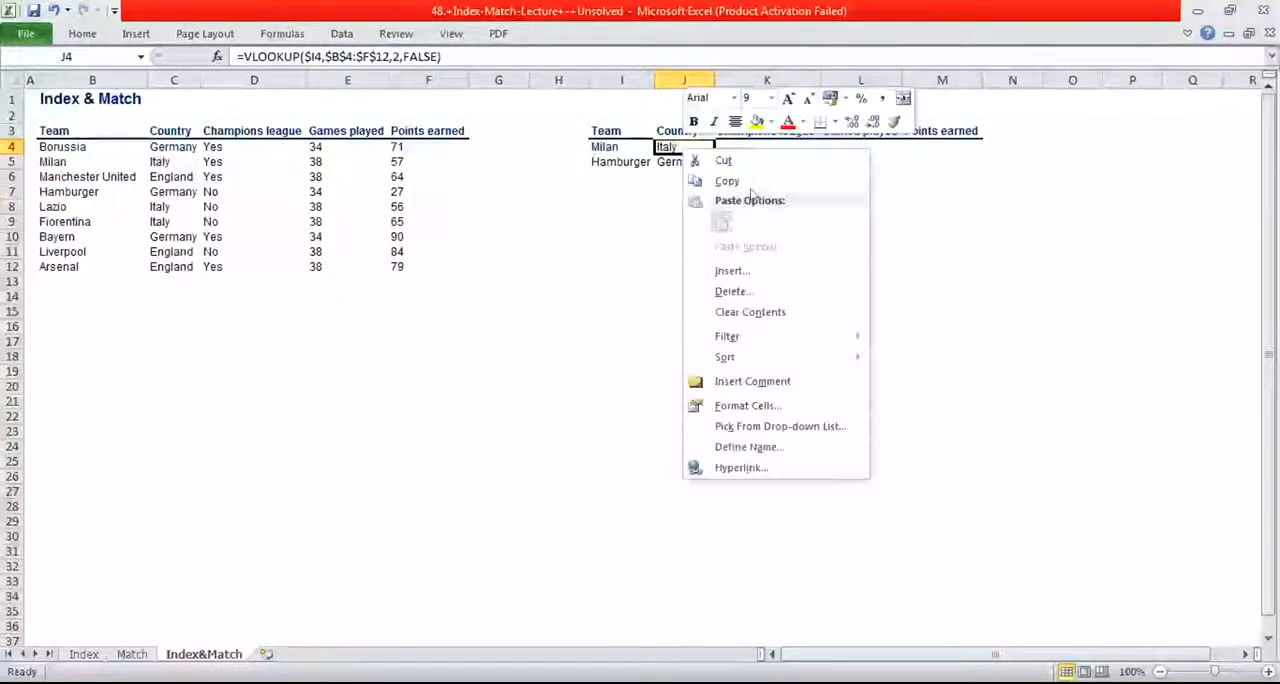
{"action": "left_click", "coordinate": [755, 180]}
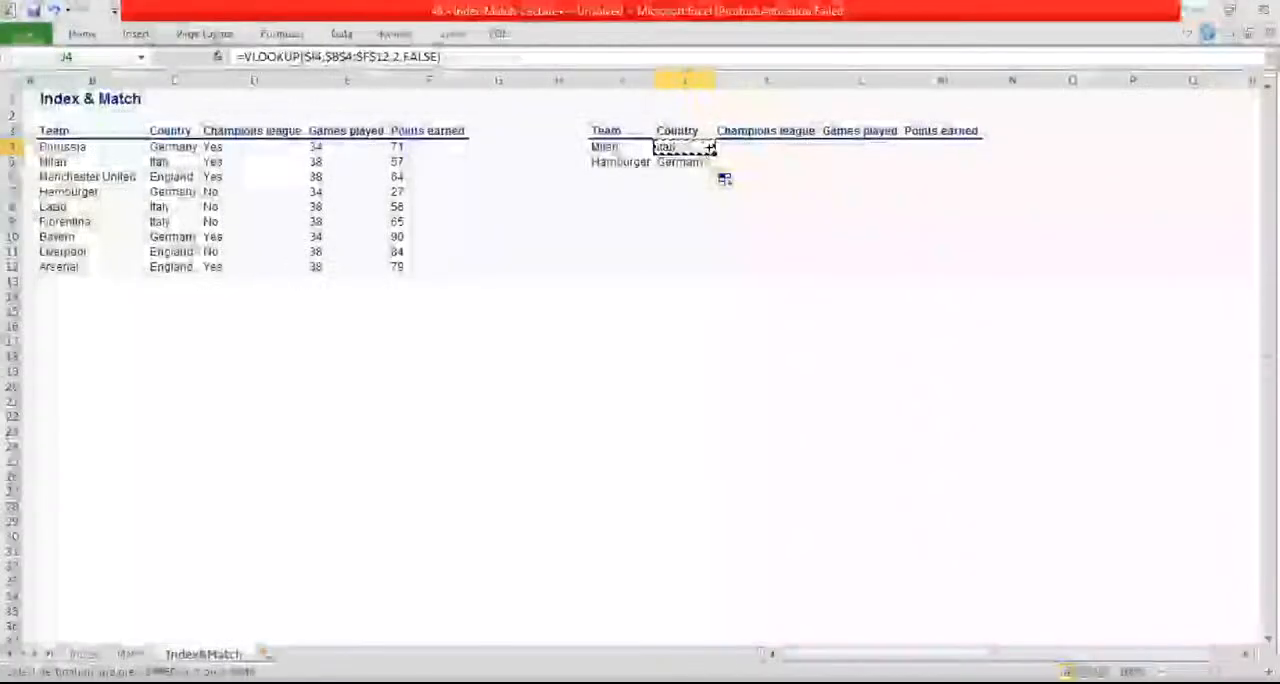
{"action": "left_click_drag", "start_coordinate": [684, 150], "coordinate": [920, 157]}
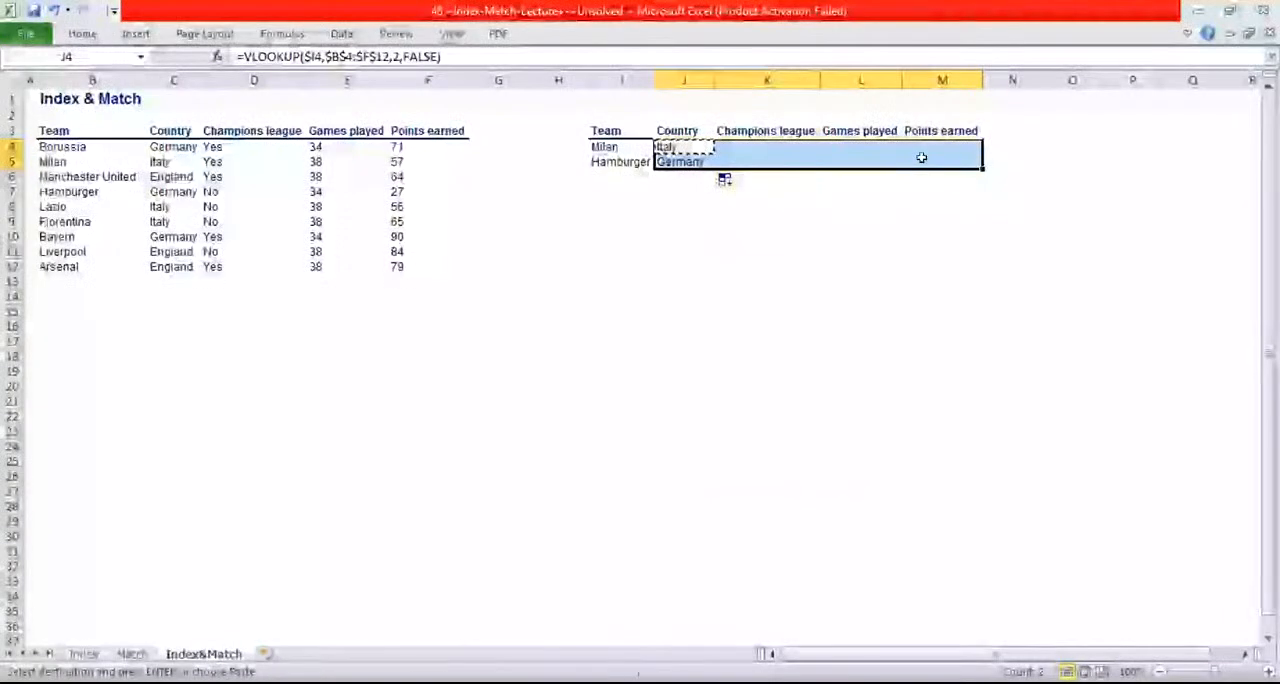
{"action": "key", "text": "Return"}
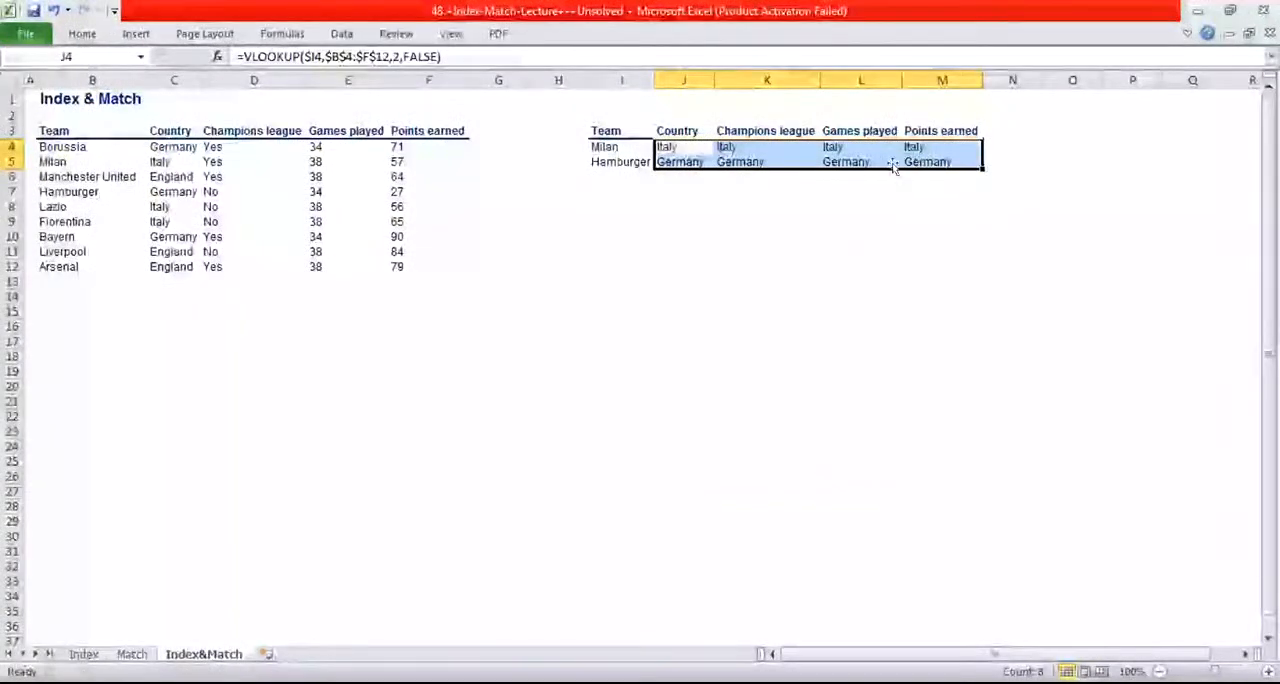
Change the VLOOKUP column index in K4 to 3 for Champions league and fill the formula down to K5
{"action": "left_click", "coordinate": [738, 146]}
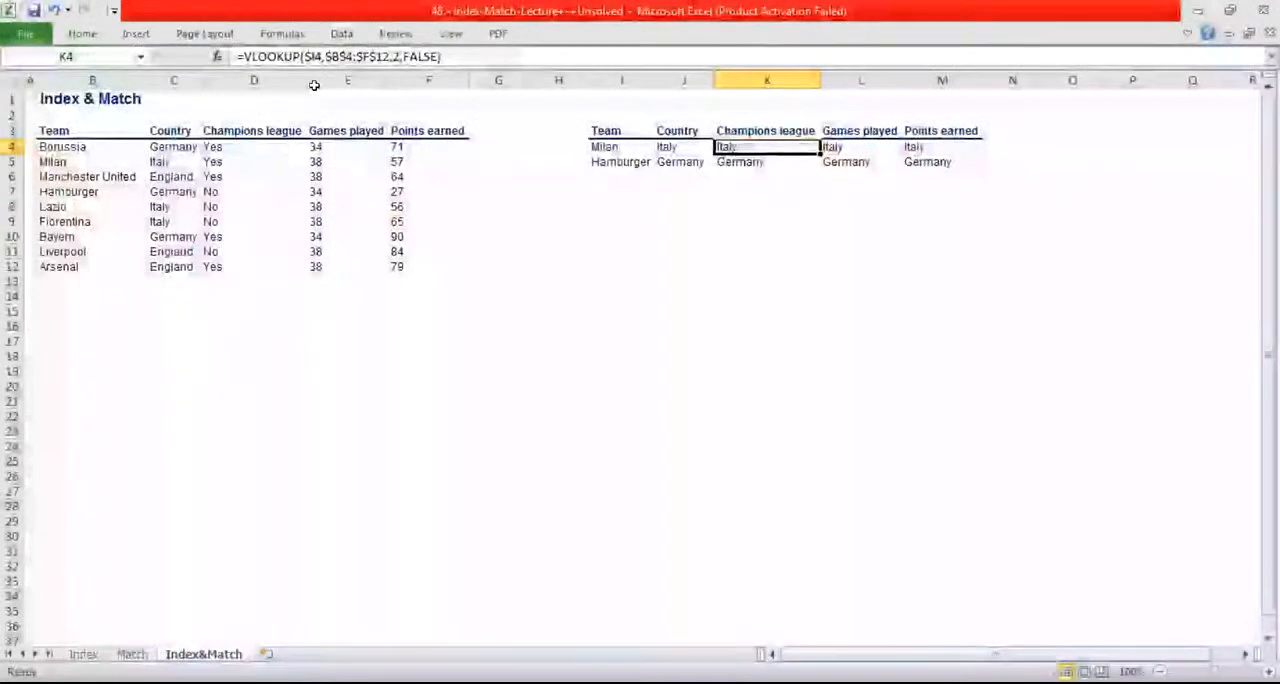
{"action": "left_click", "coordinate": [392, 56]}
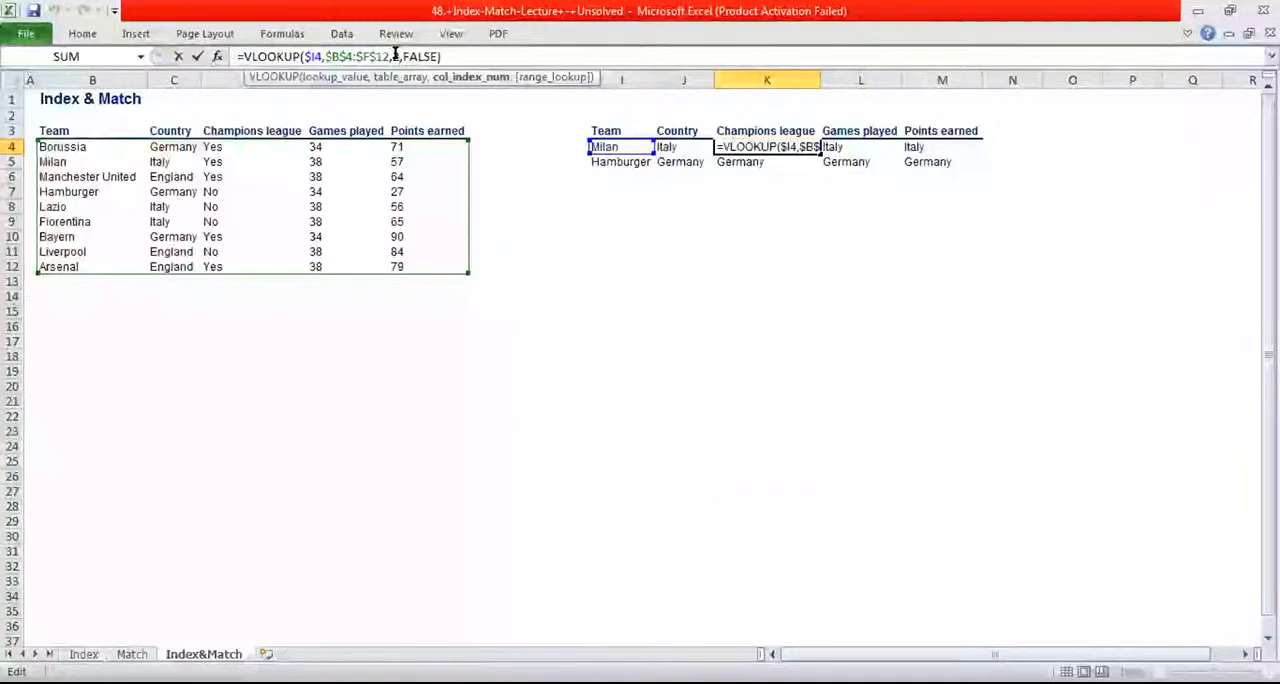
{"action": "key", "text": "BackSpace"}
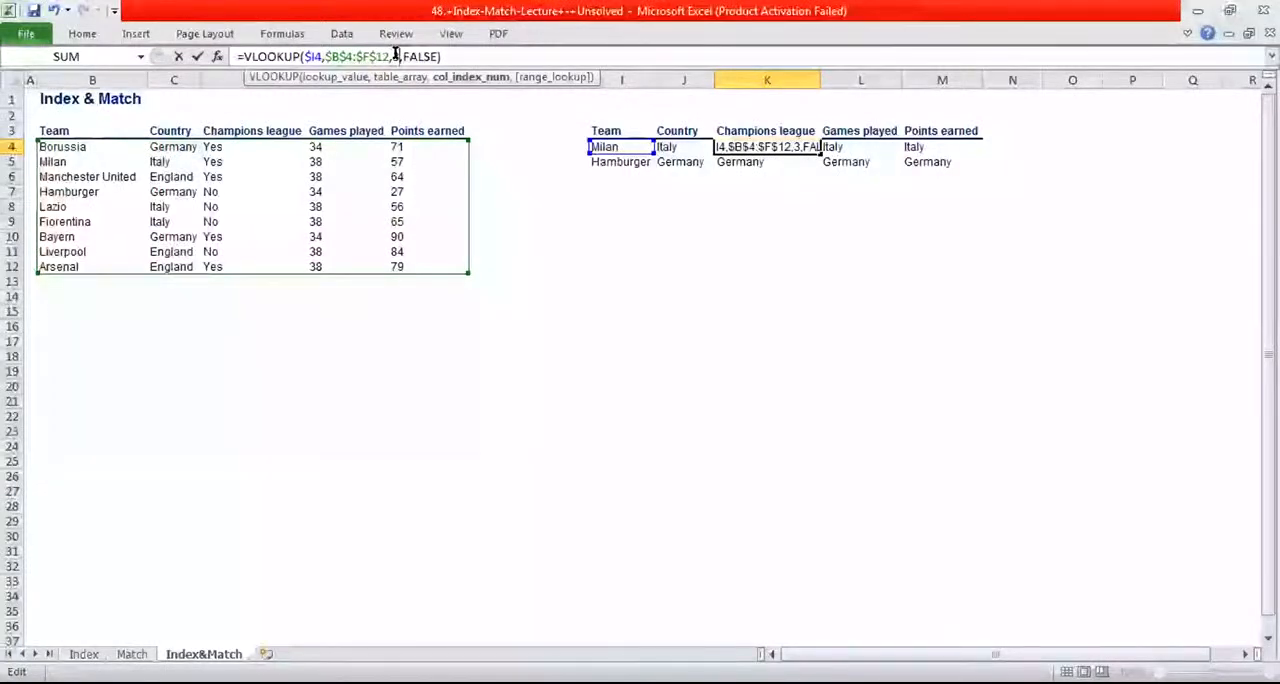
{"action": "key", "text": "Return"}
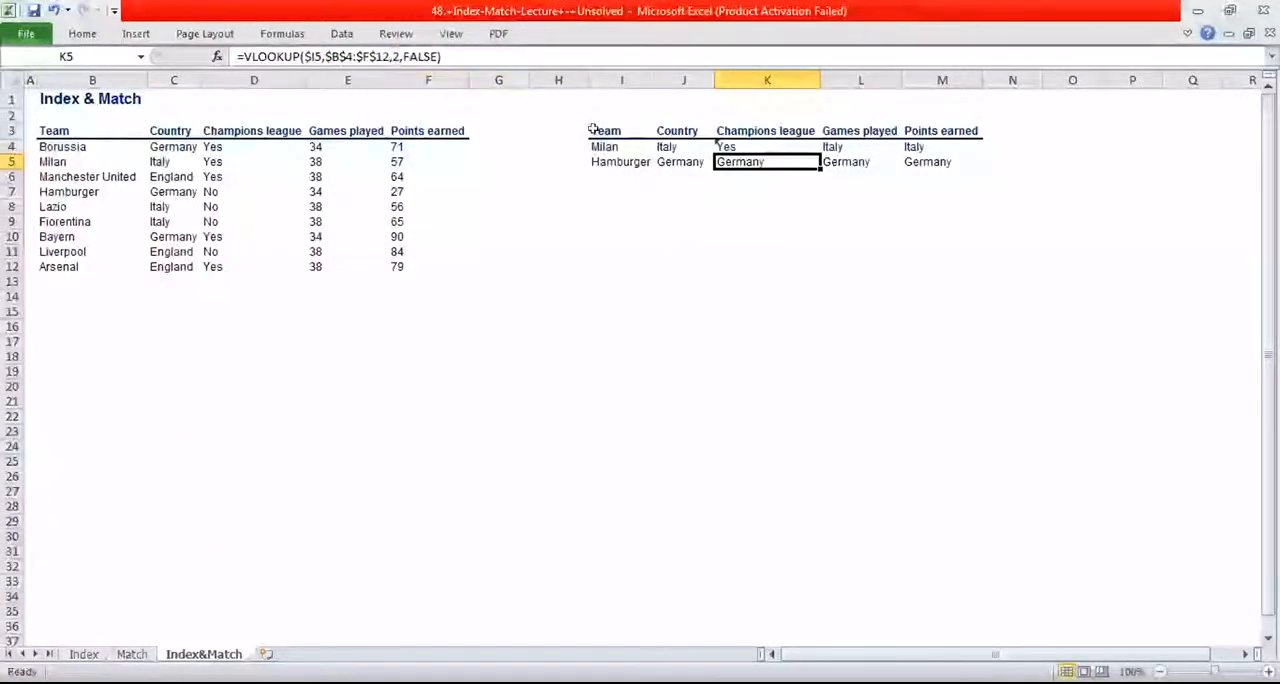
{"action": "left_click", "coordinate": [787, 143]}
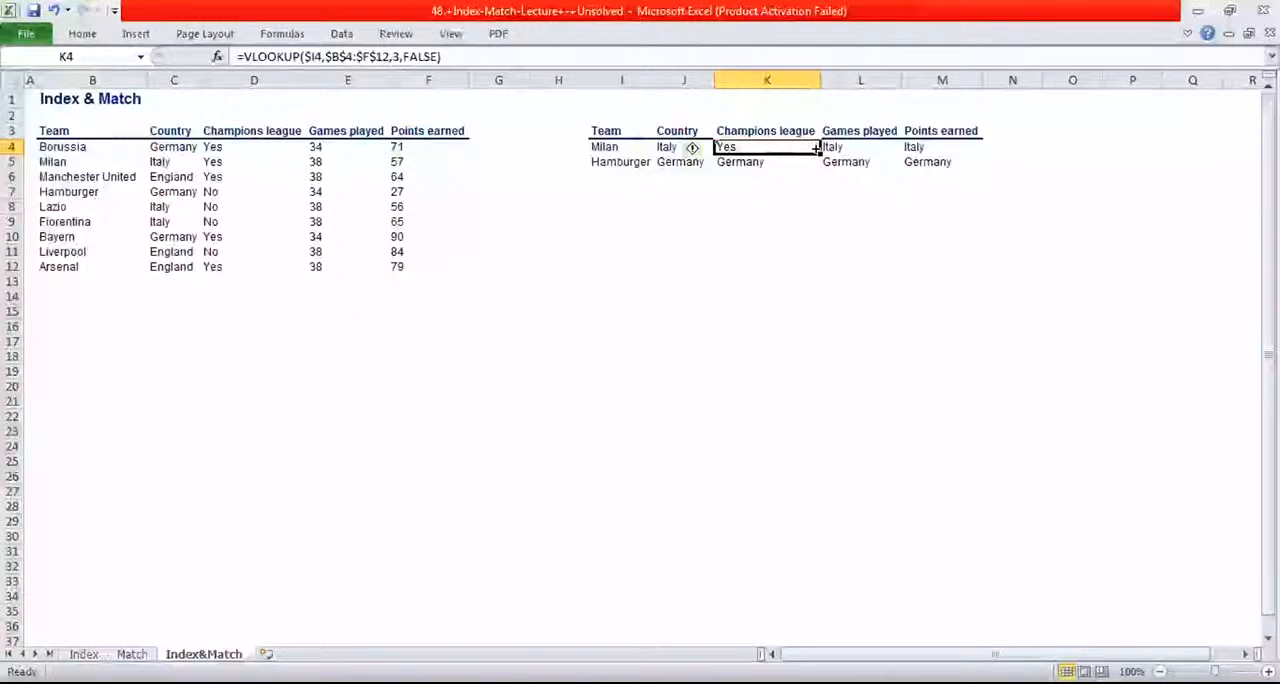
{"action": "left_click_drag", "start_coordinate": [819, 155], "coordinate": [818, 163]}
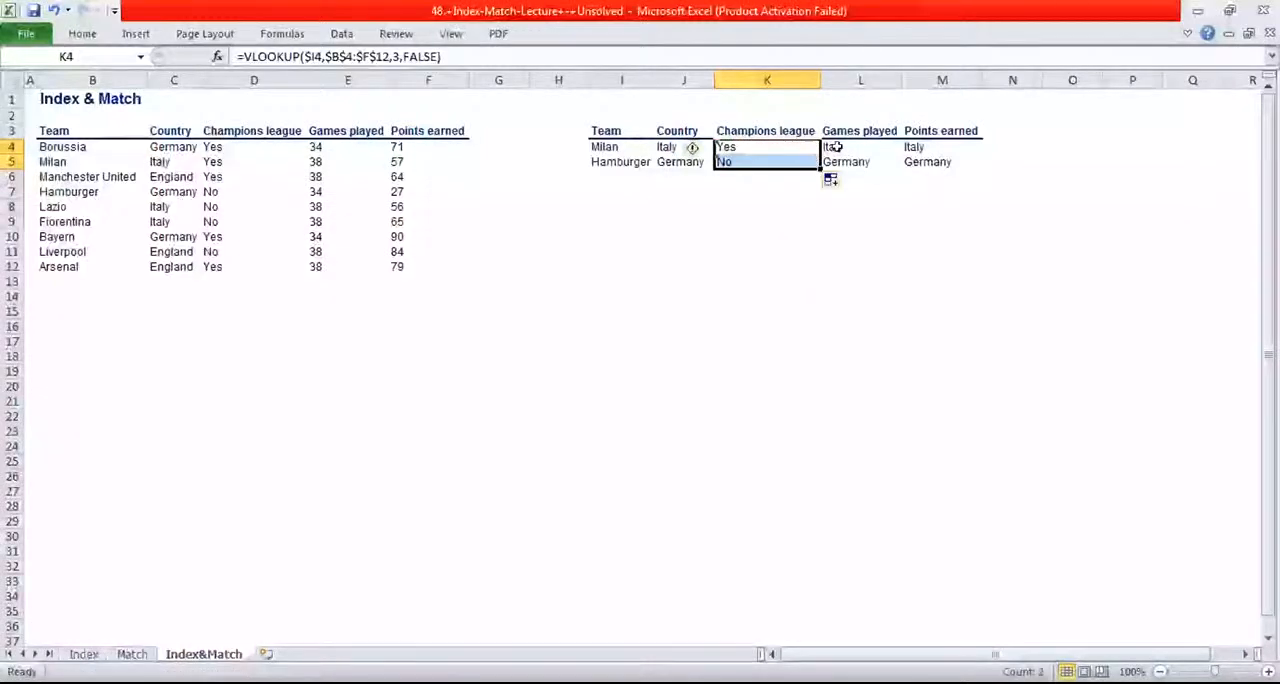
Change the VLOOKUP column index in L4 to 4 for Games played and fill the formula down to L5
{"action": "left_click", "coordinate": [835, 146]}
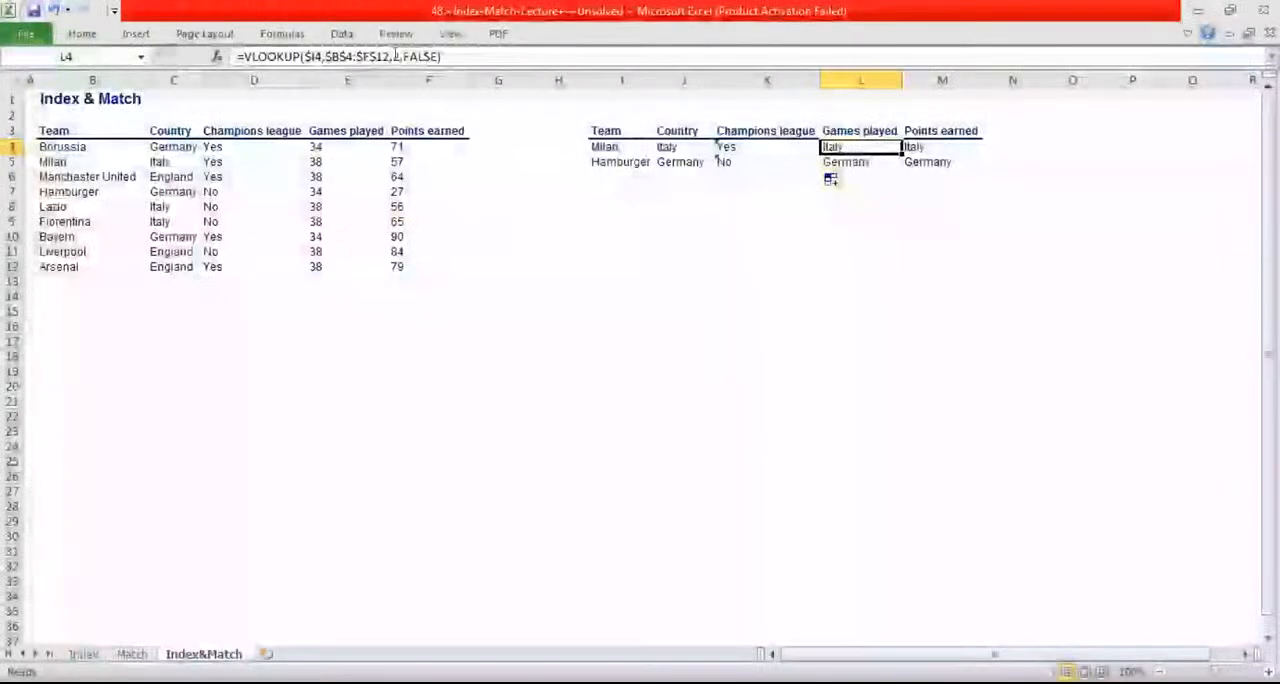
{"action": "left_click", "coordinate": [395, 56]}
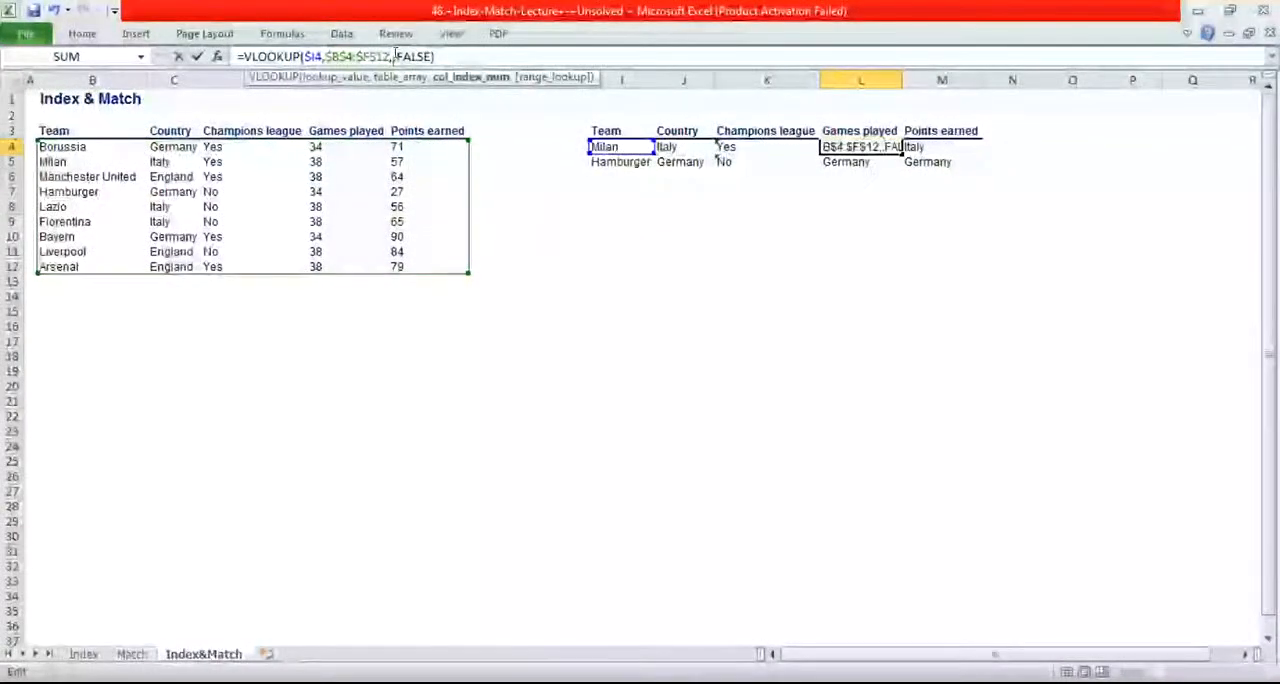
{"action": "type", "text": "2,"}
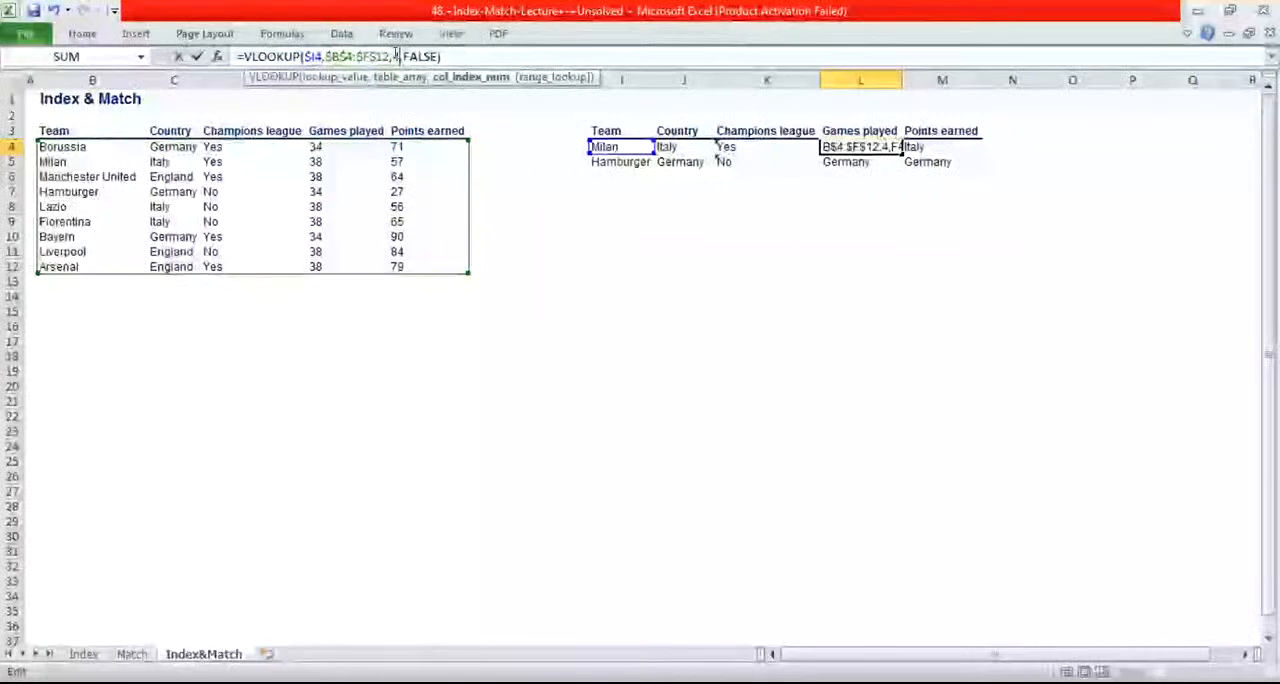
{"action": "key", "text": "Return"}
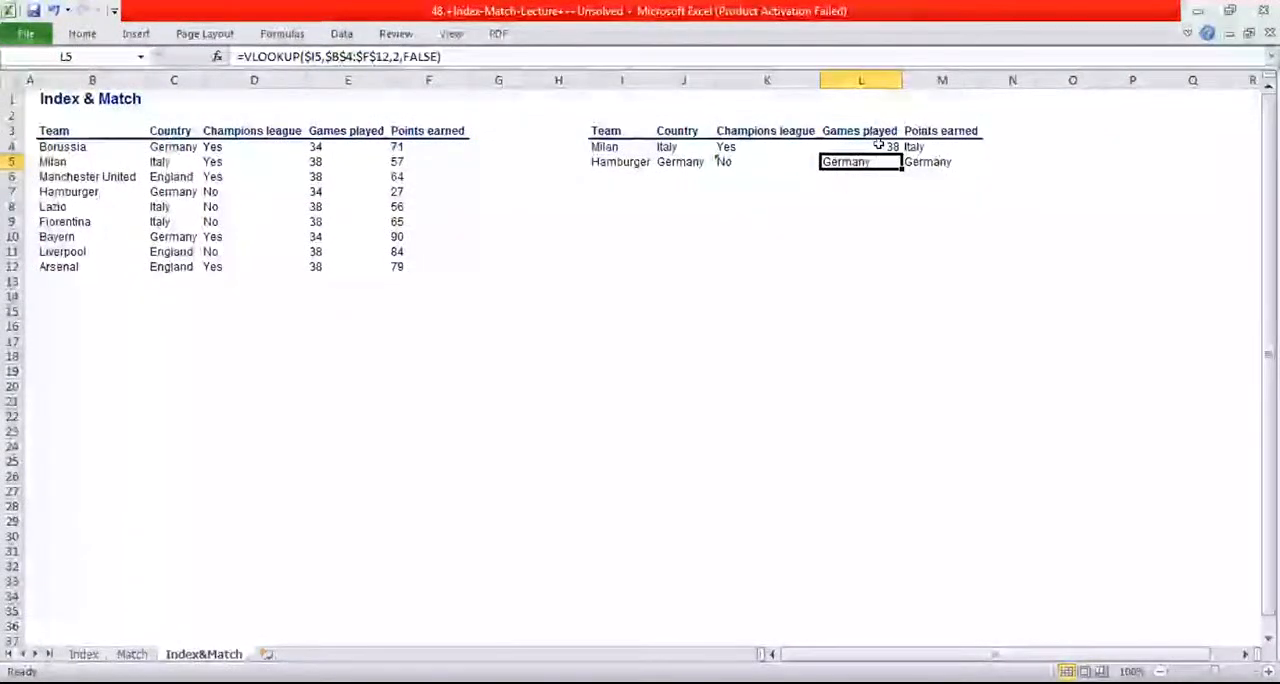
{"action": "left_click_drag", "start_coordinate": [893, 148], "coordinate": [893, 162]}
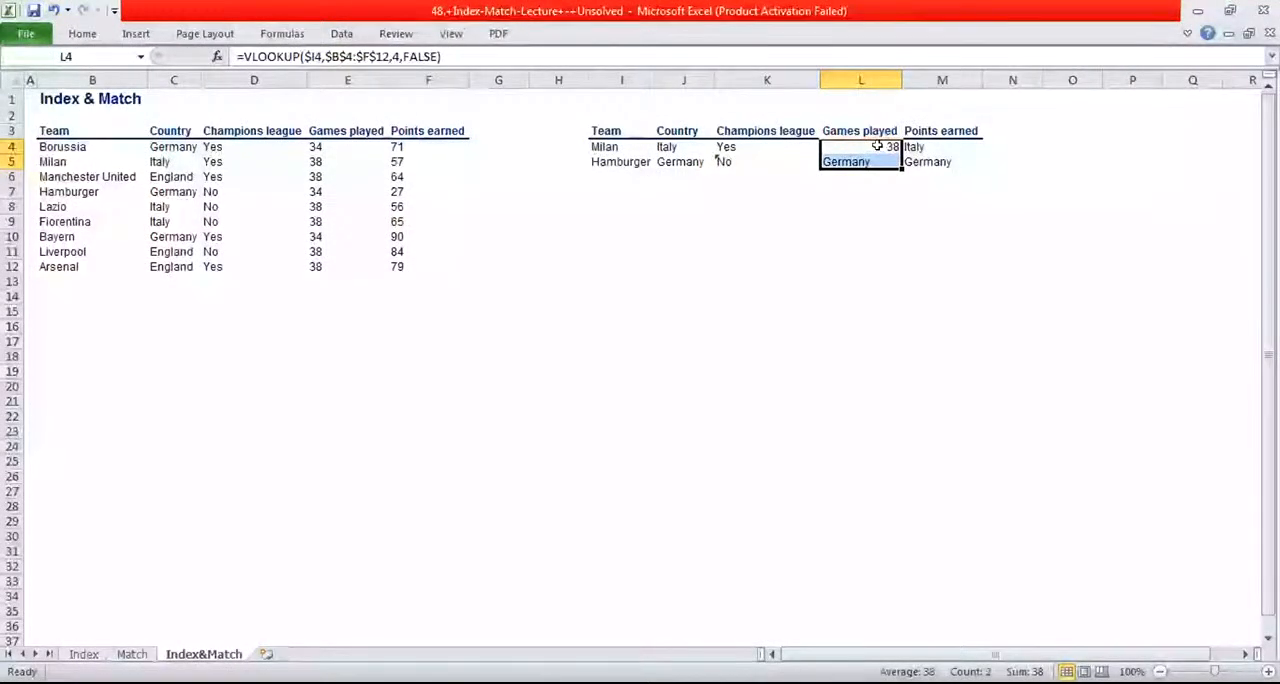
{"action": "left_click", "coordinate": [893, 148]}
{"action": "left_click_drag", "start_coordinate": [897, 153], "coordinate": [893, 162]}
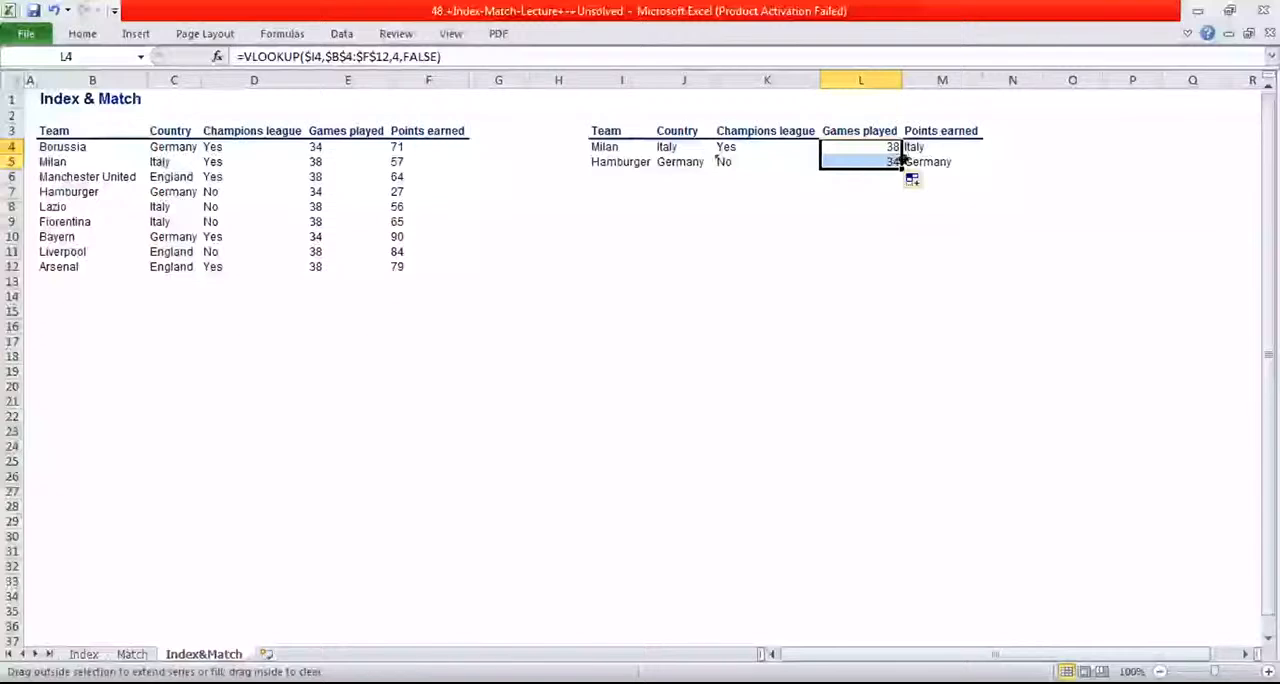
Change the VLOOKUP column index in M4 to 5 for Points earned and fill the formula down to M5
{"action": "left_click", "coordinate": [915, 146]}
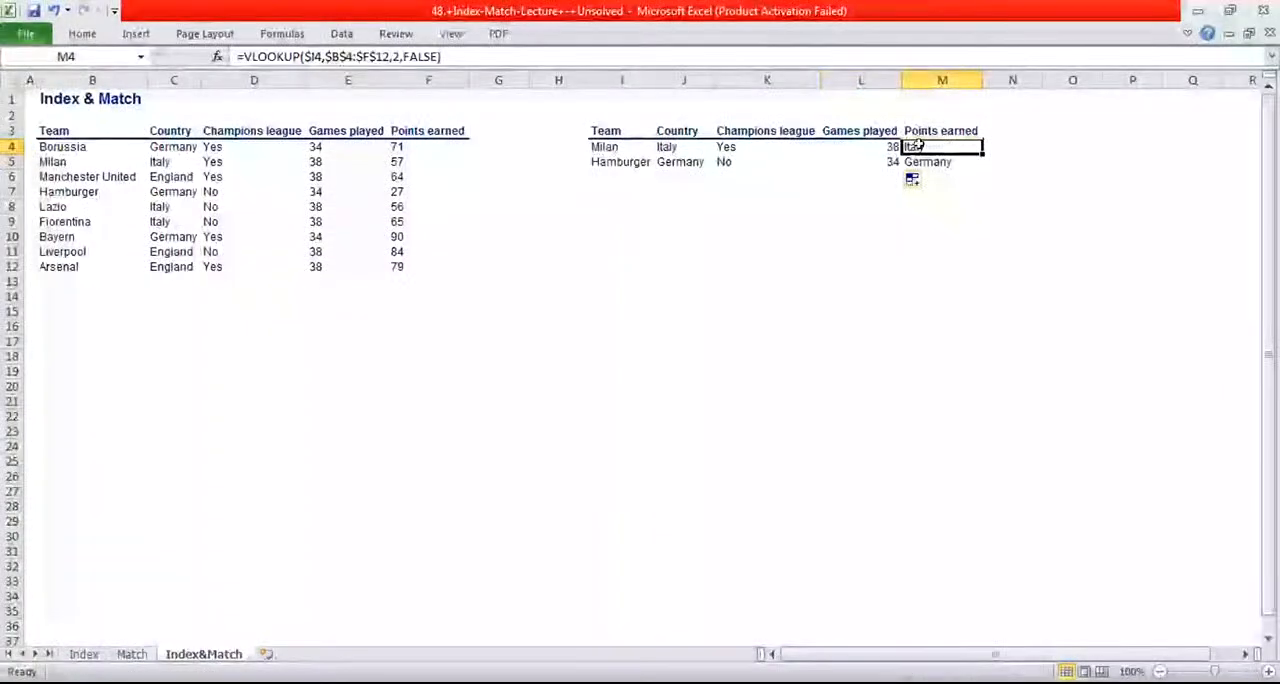
{"action": "left_click", "coordinate": [396, 56]}
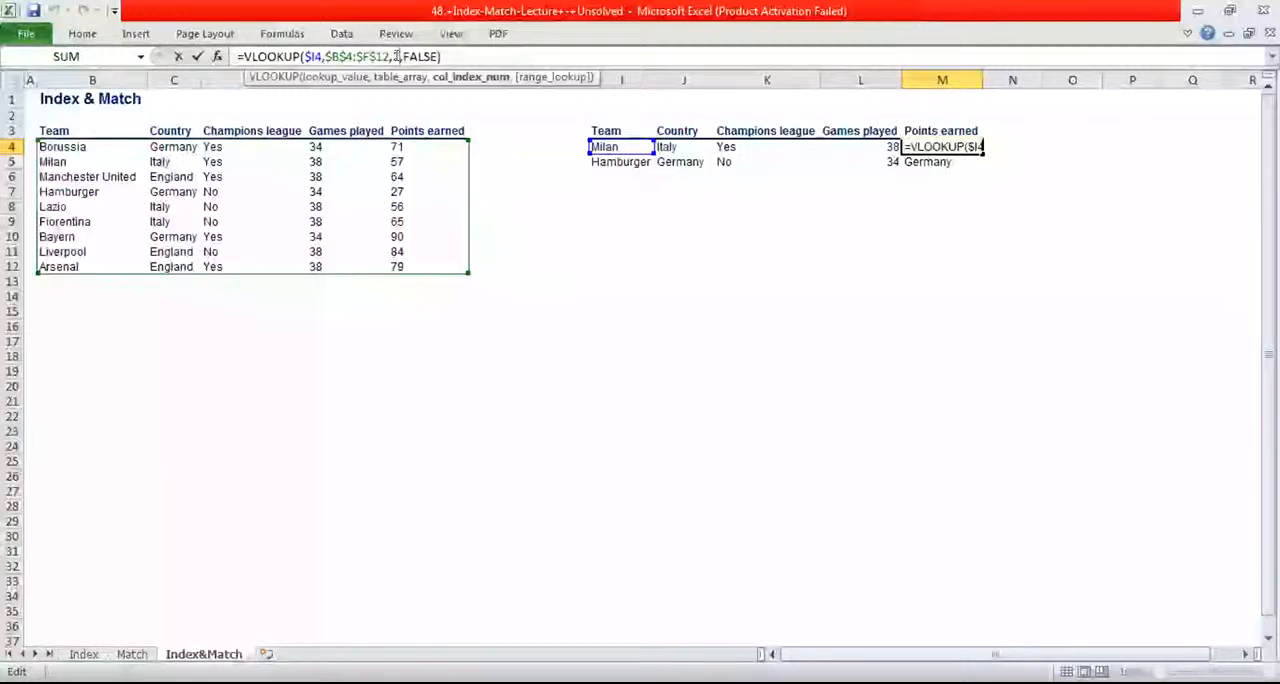
{"action": "key", "text": "BackSpace"}
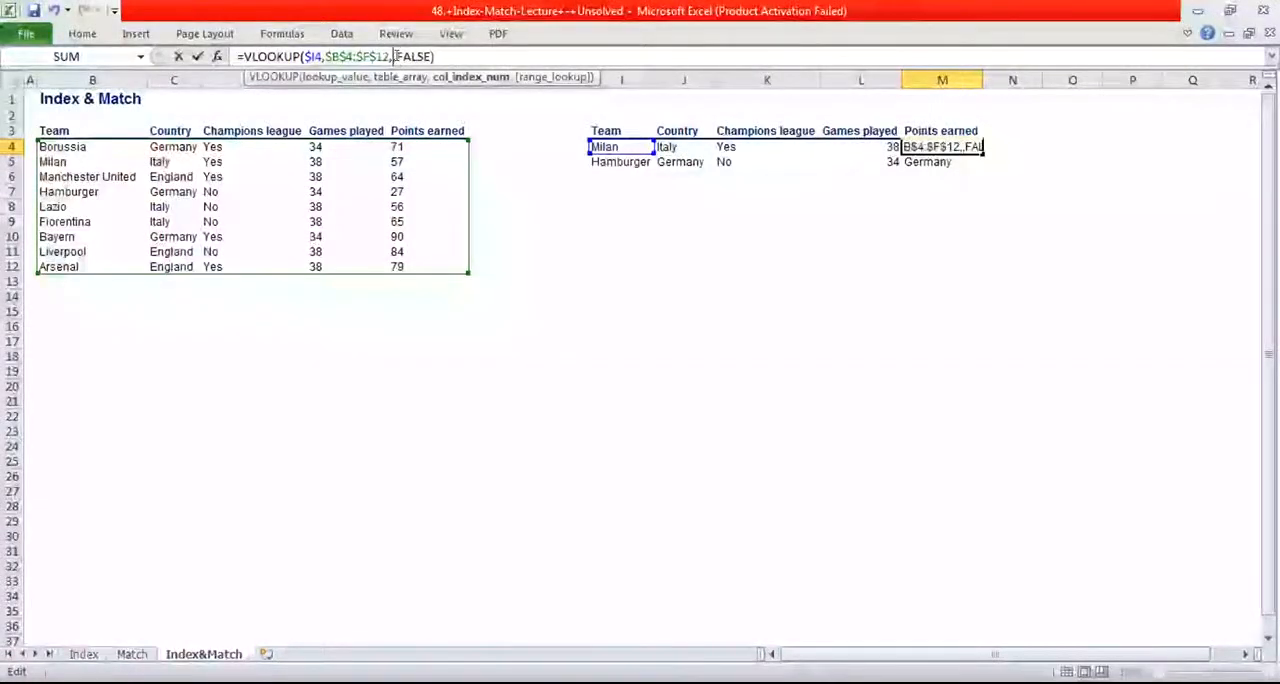
{"action": "type", "text": "5"}
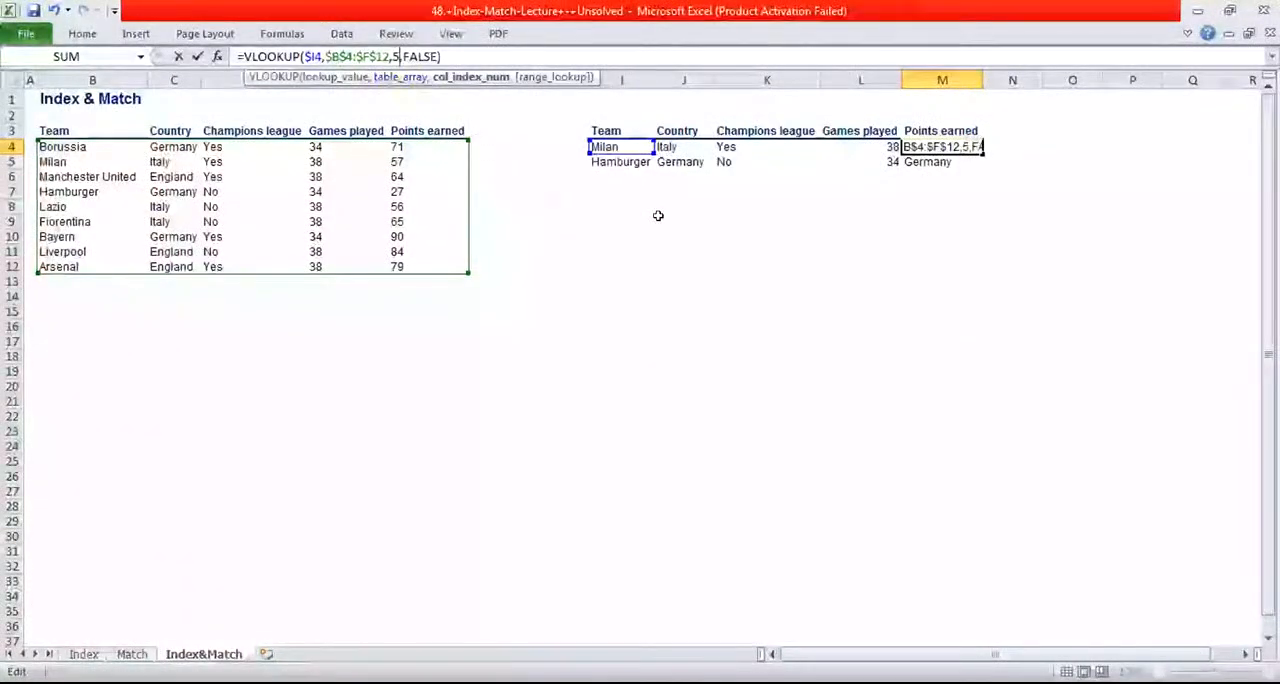
{"action": "key", "text": "Return"}
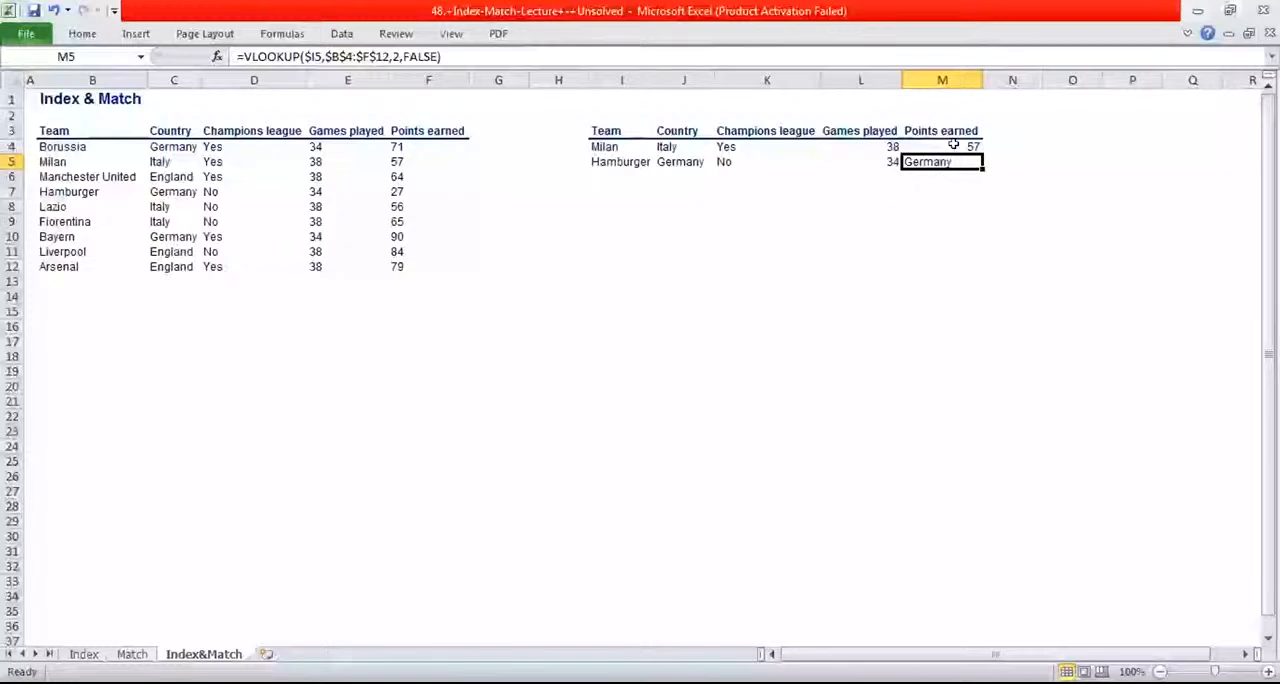
{"action": "left_click", "coordinate": [978, 147]}
{"action": "left_click_drag", "start_coordinate": [982, 148], "coordinate": [992, 178]}
{"action": "left_click", "coordinate": [922, 233]}
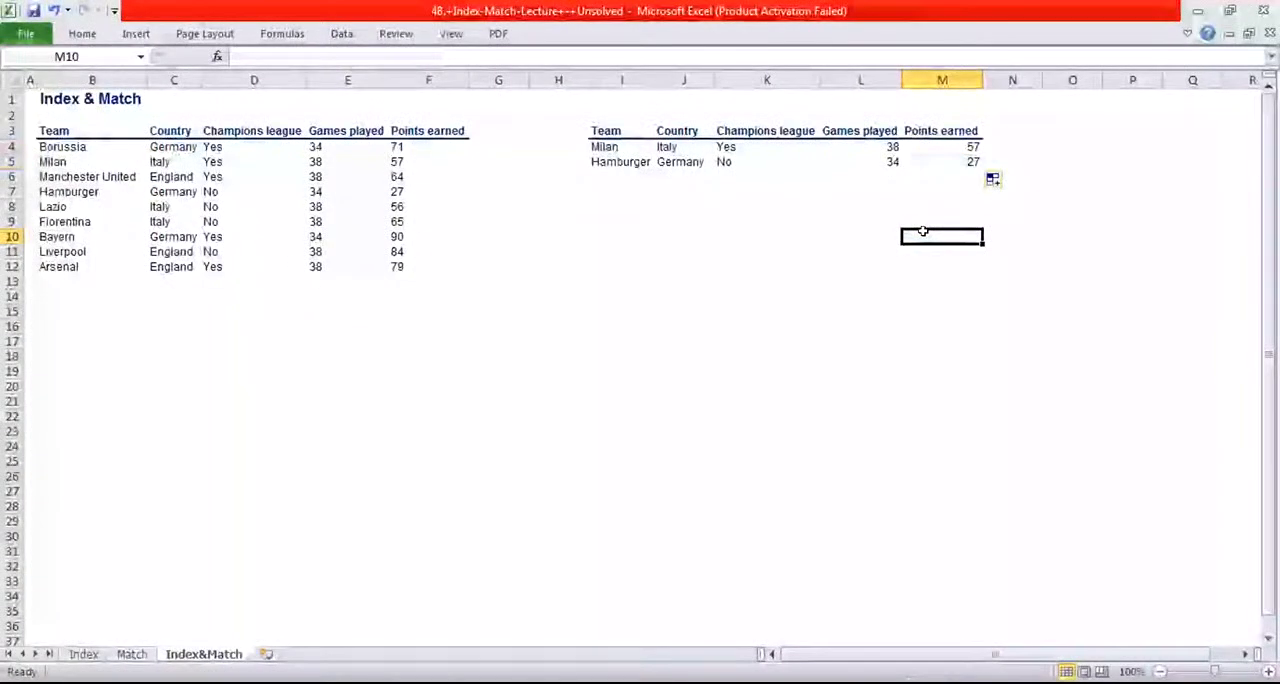